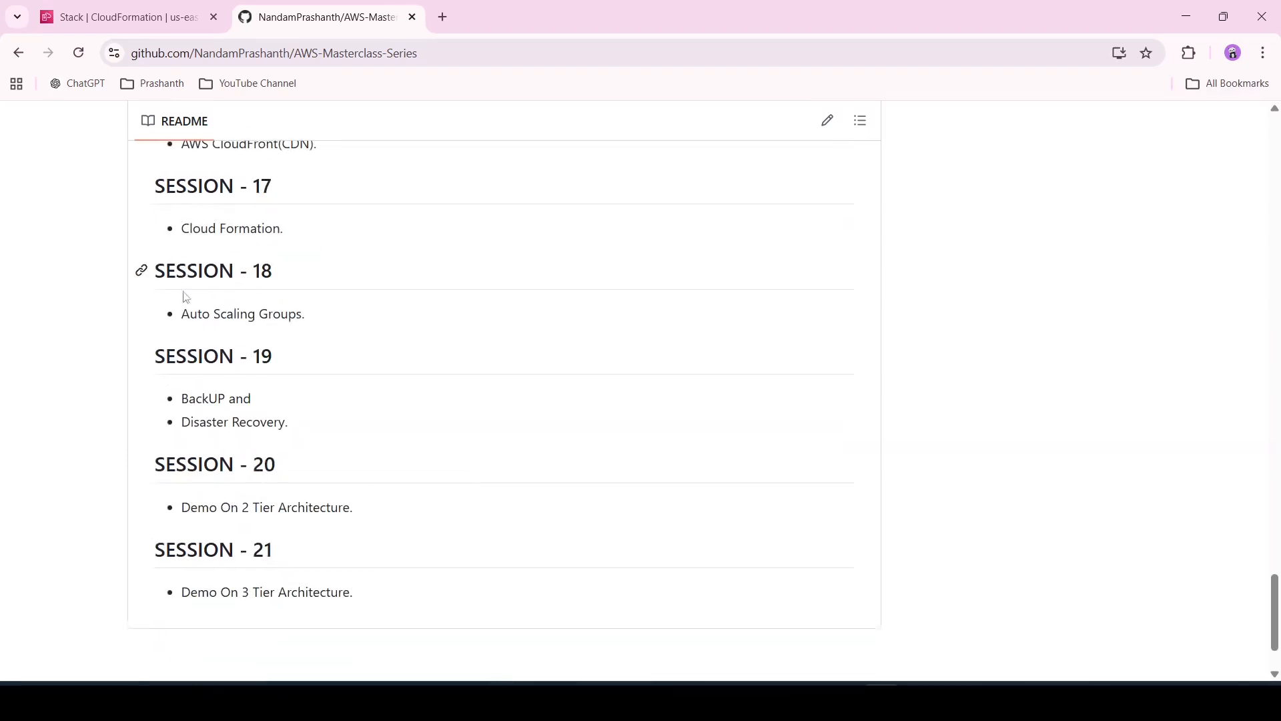
Examine the README's session list, highlighting the Auto Scaling Groups and Cloud Formation topics
drag(184, 315, 318, 335)
click(317, 335)
scroll(318, 335, up, 1)
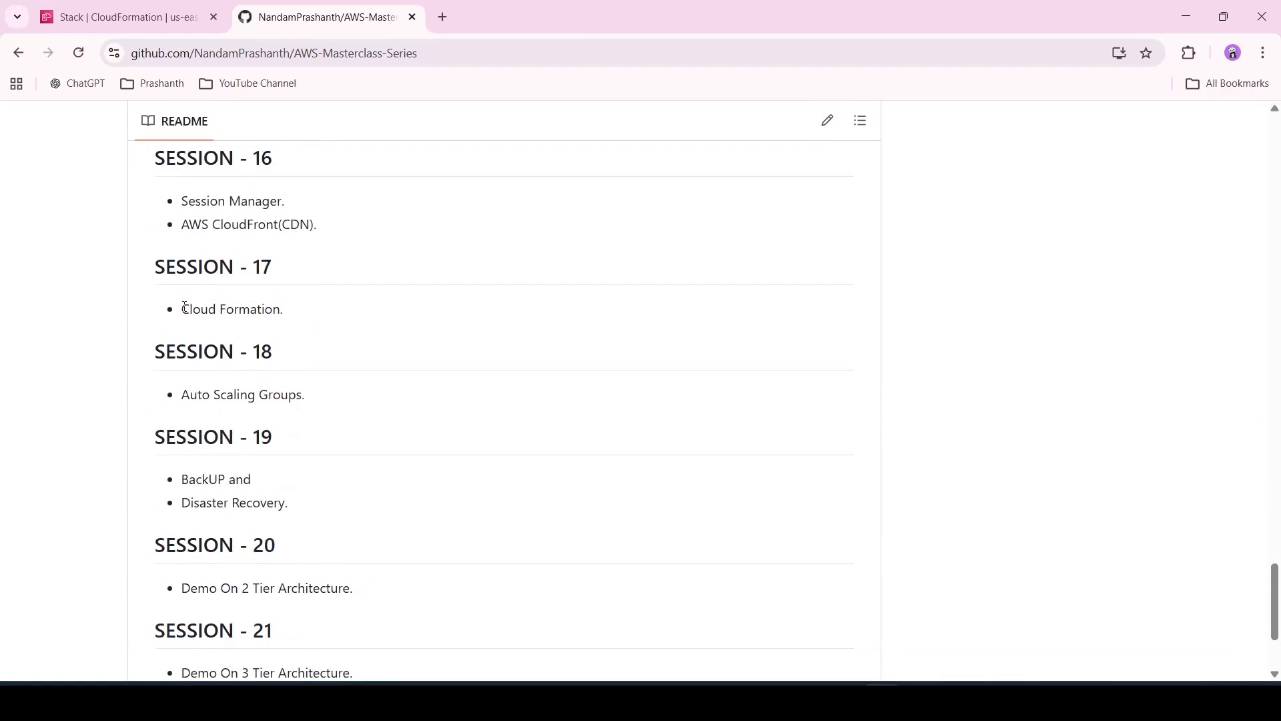
drag(185, 307, 302, 312)
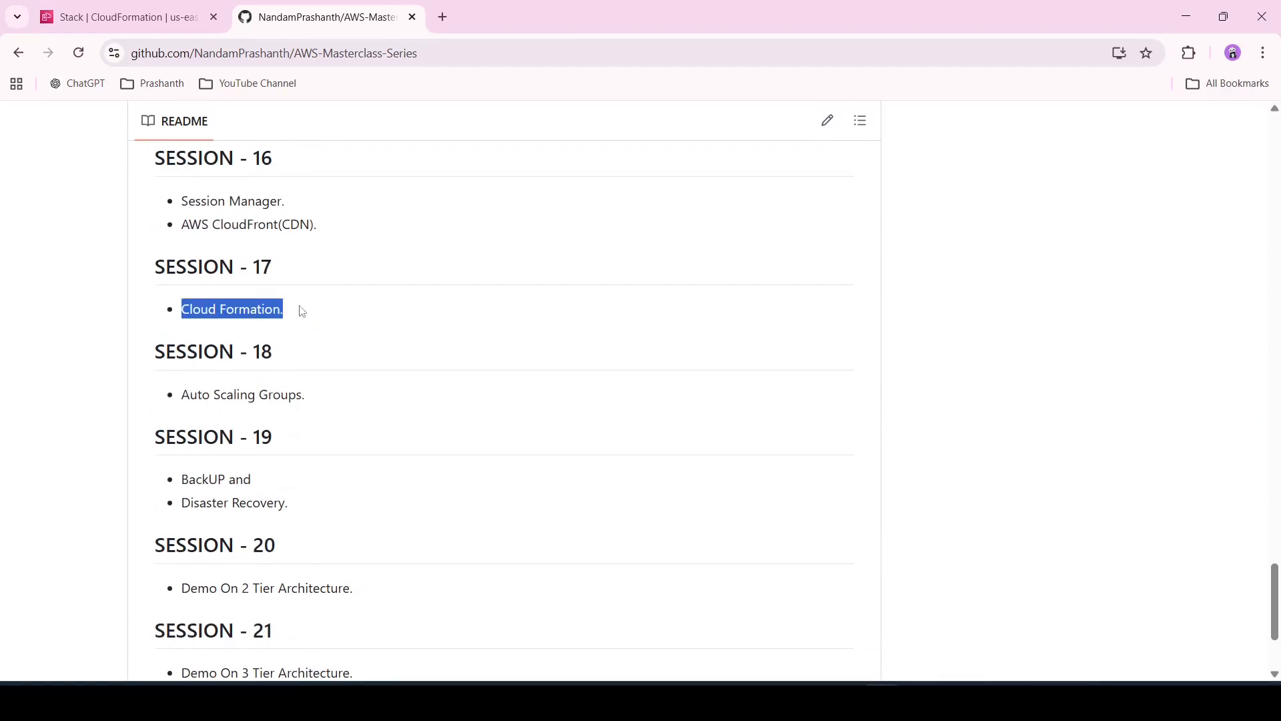
click(309, 332)
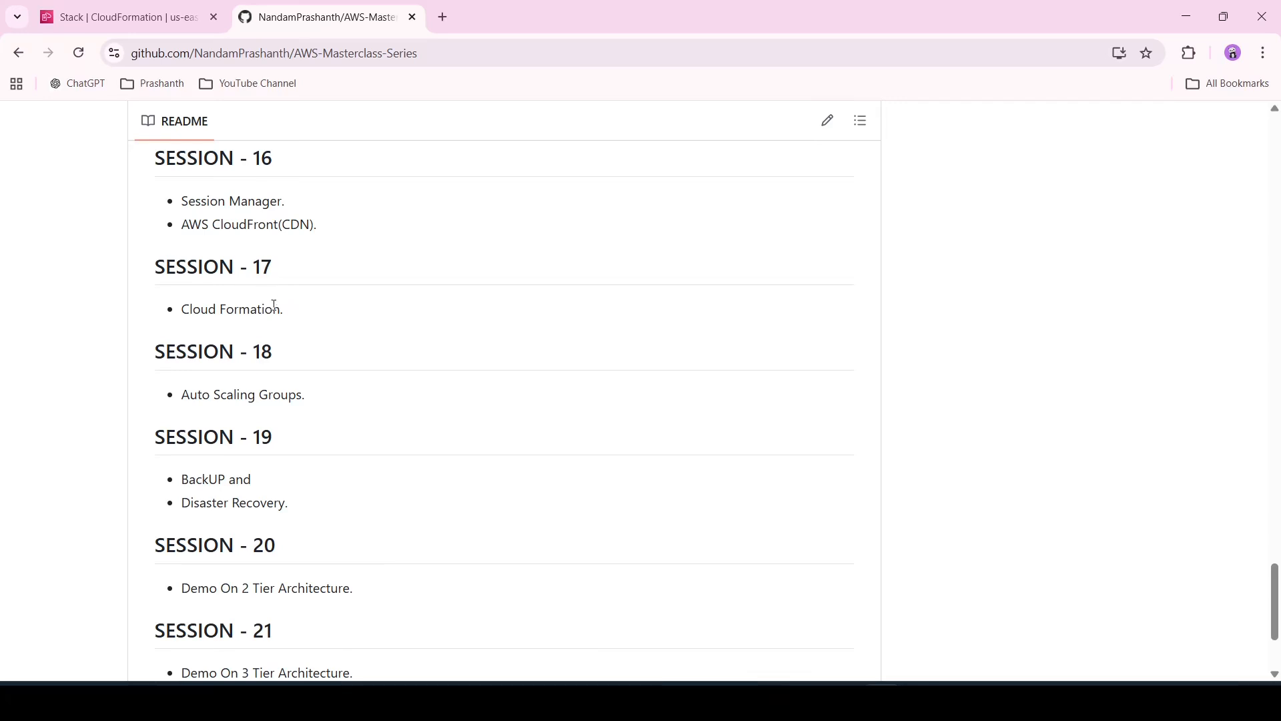
drag(280, 310, 175, 310)
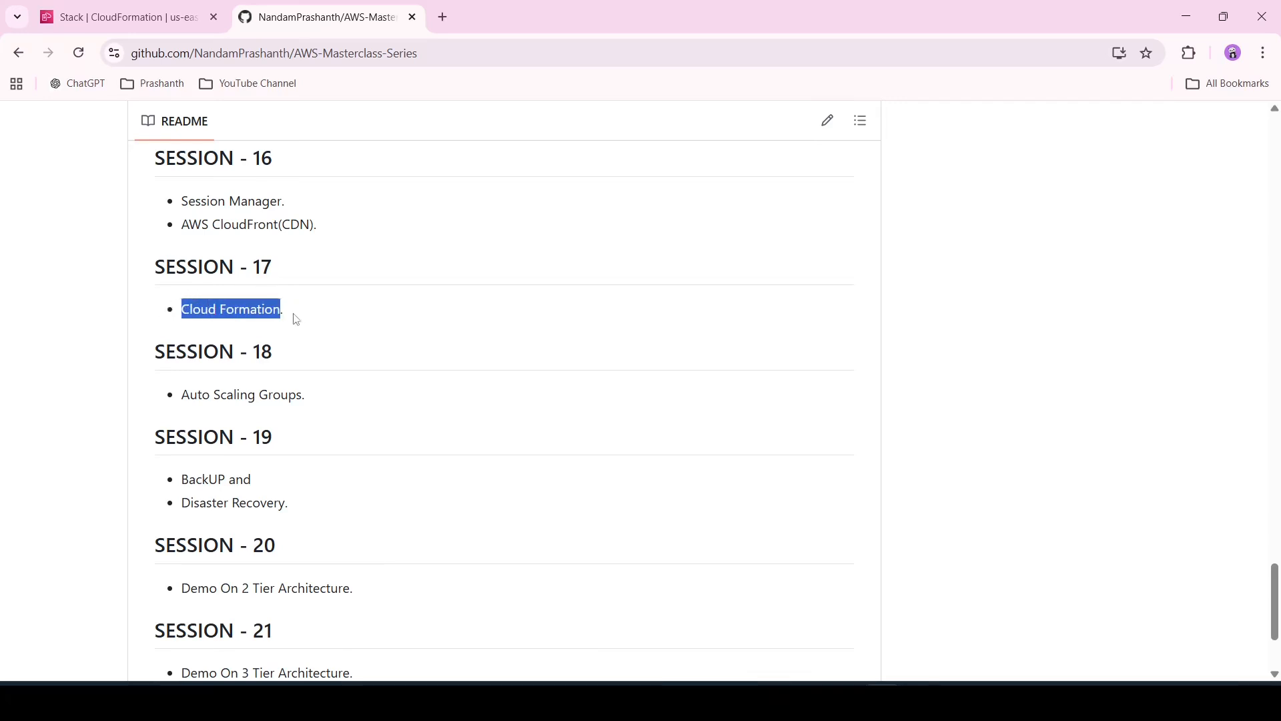
click(298, 333)
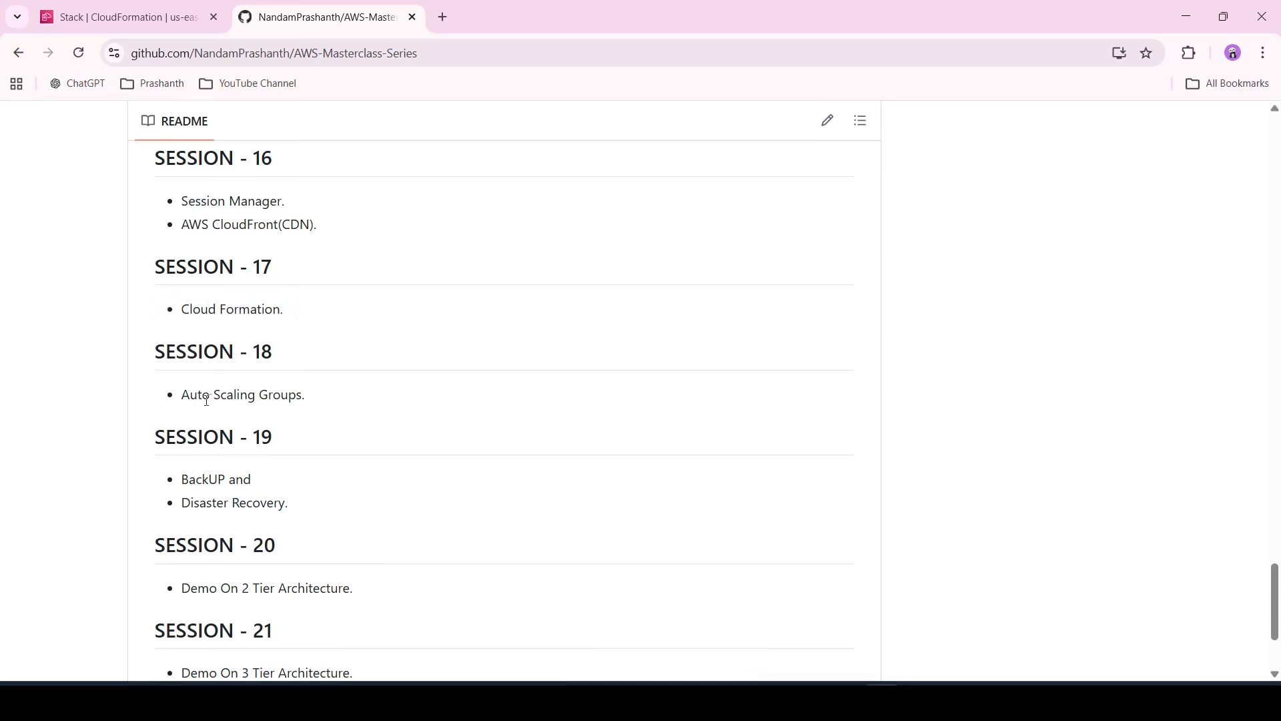
Open the SESSION18 folder of the AWS-Masterclass-Series repository
scroll(339, 393, up, 20)
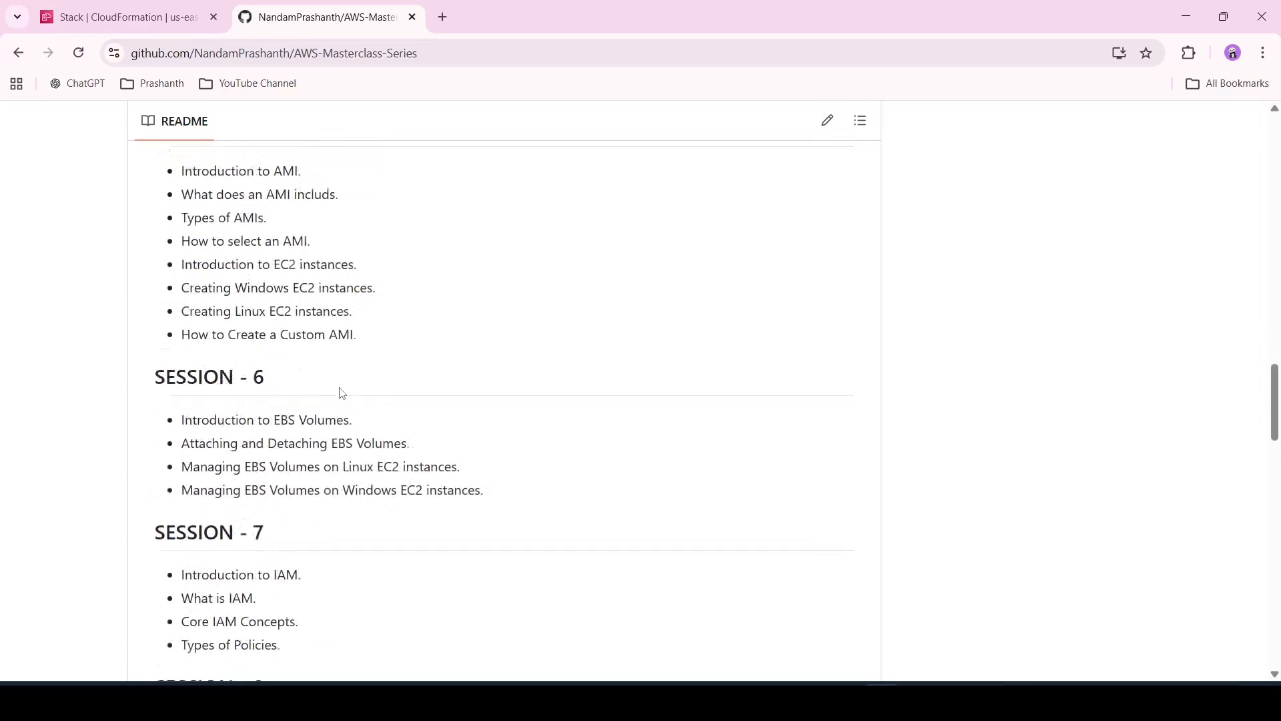
scroll(339, 393, up, 8)
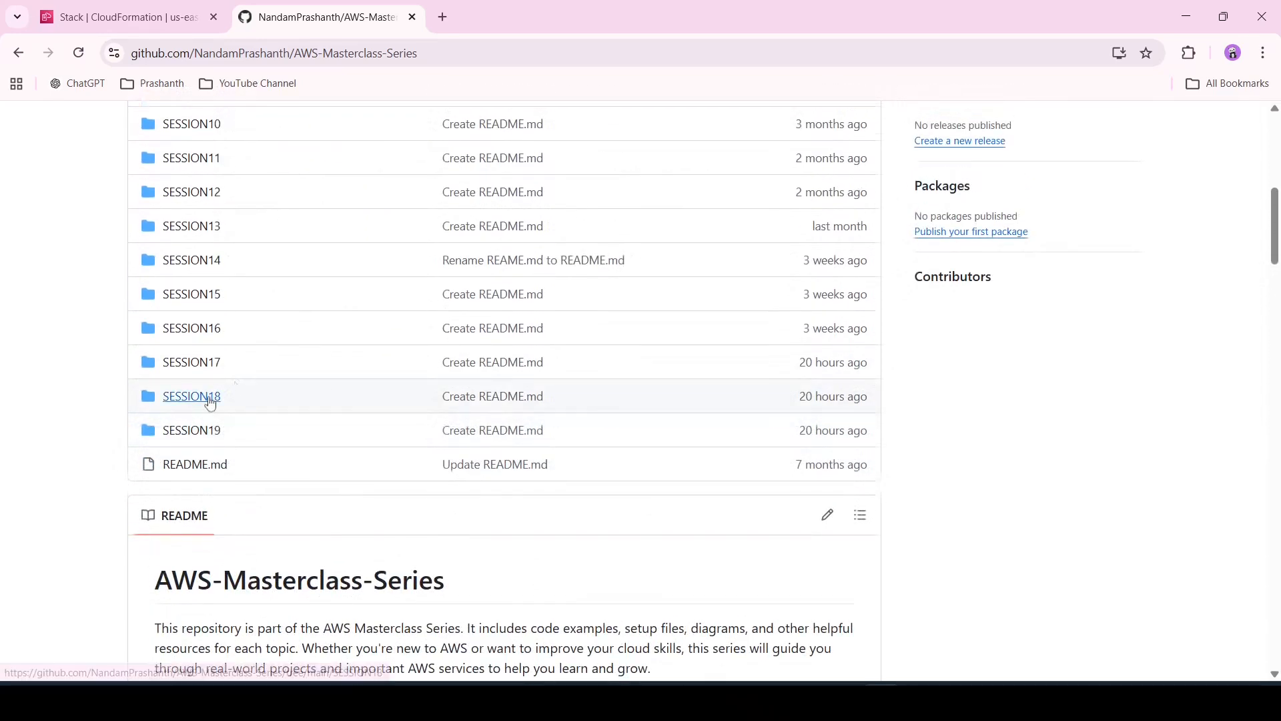
scroll(206, 399, up, 8)
key(alt+Right)
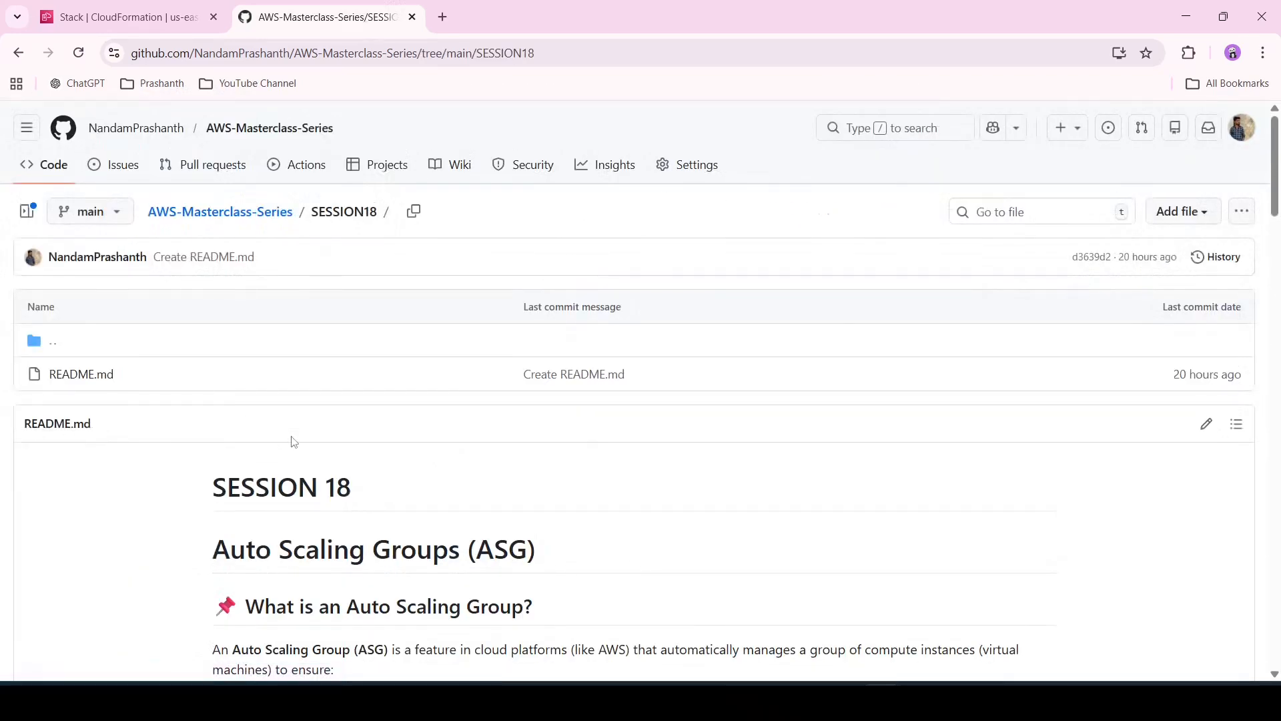
Read through the SESSION18 README on Auto Scaling Groups, including its important concepts and example use case
scroll(294, 441, down, 5)
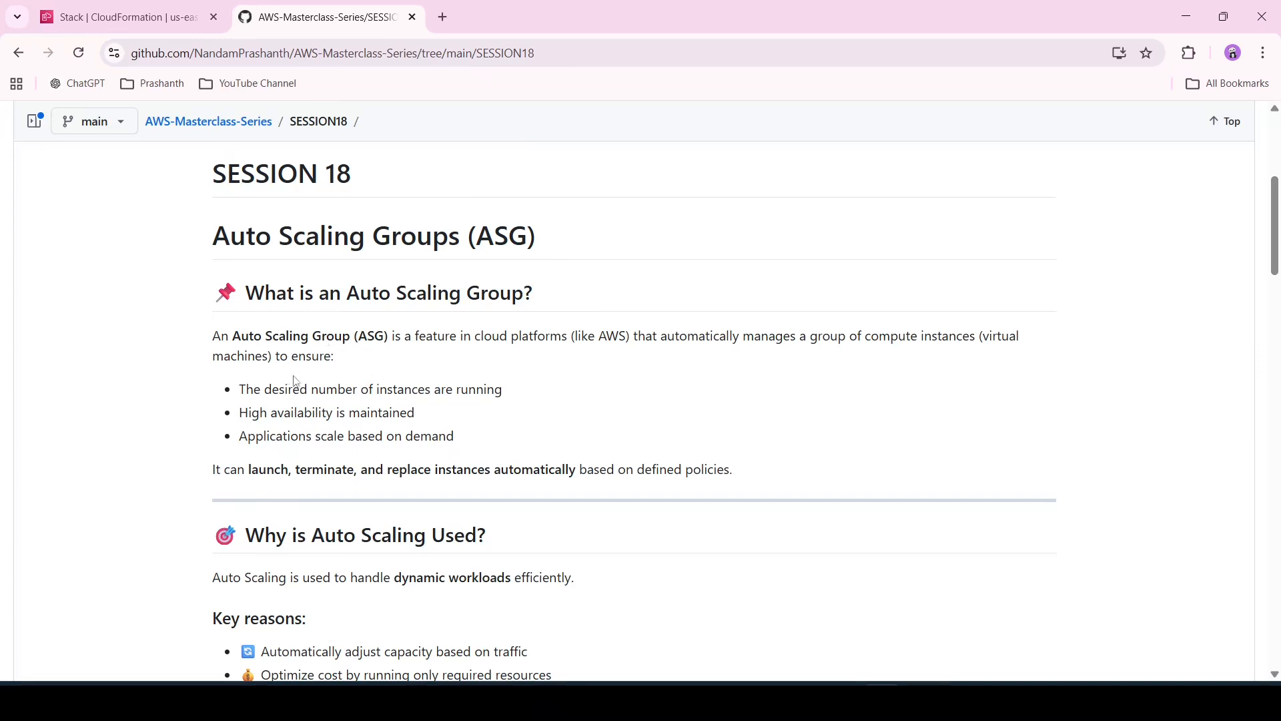
scroll(460, 414, down, 2)
scroll(460, 414, down, 1)
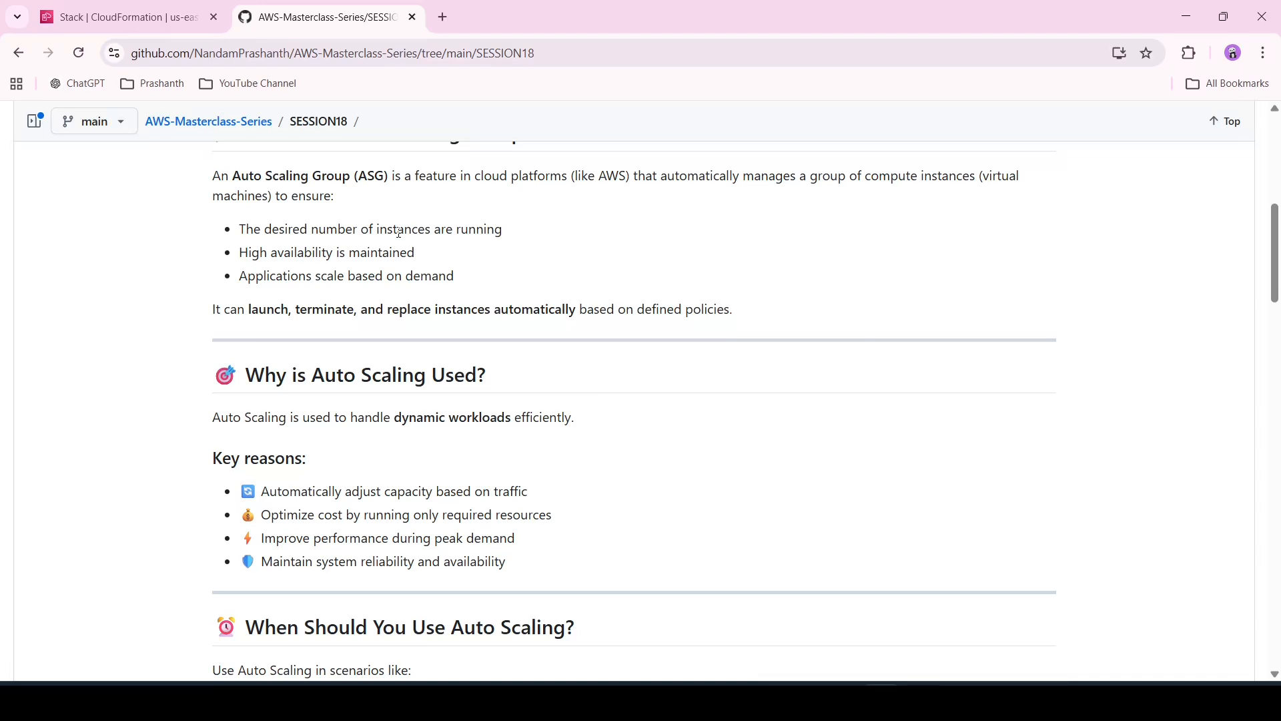
scroll(577, 527, down, 1)
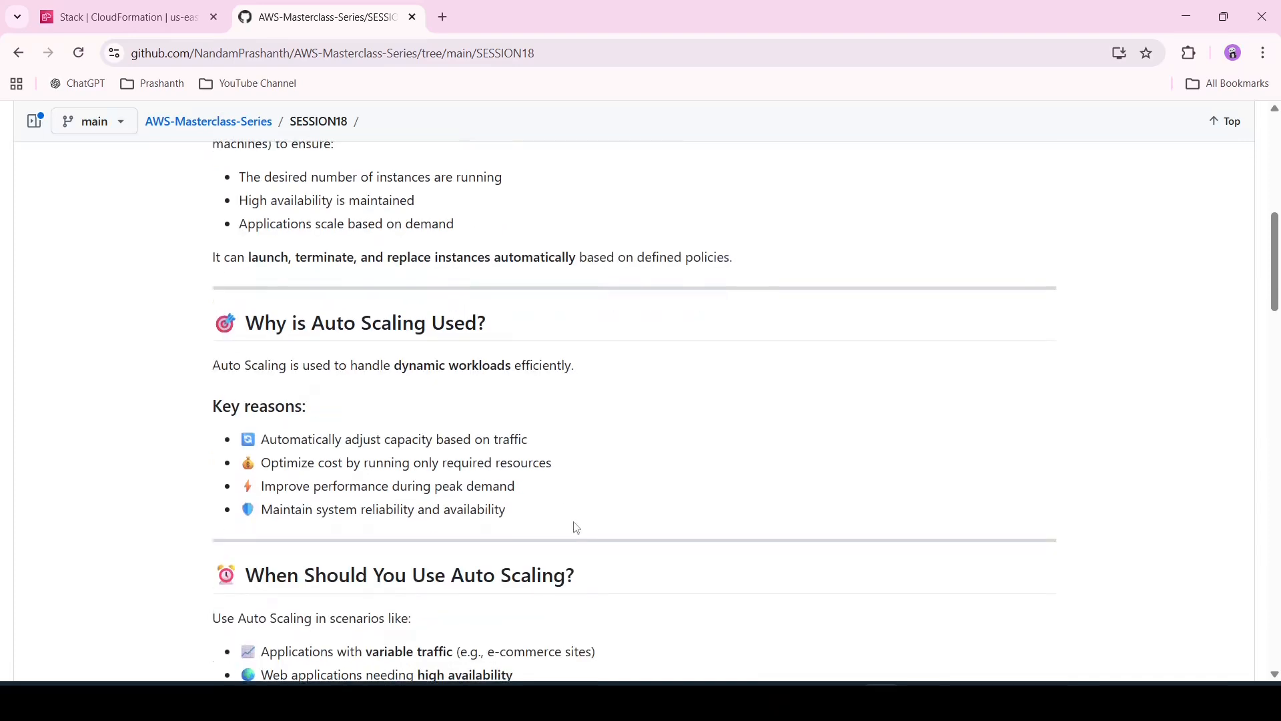
scroll(363, 393, down, 2)
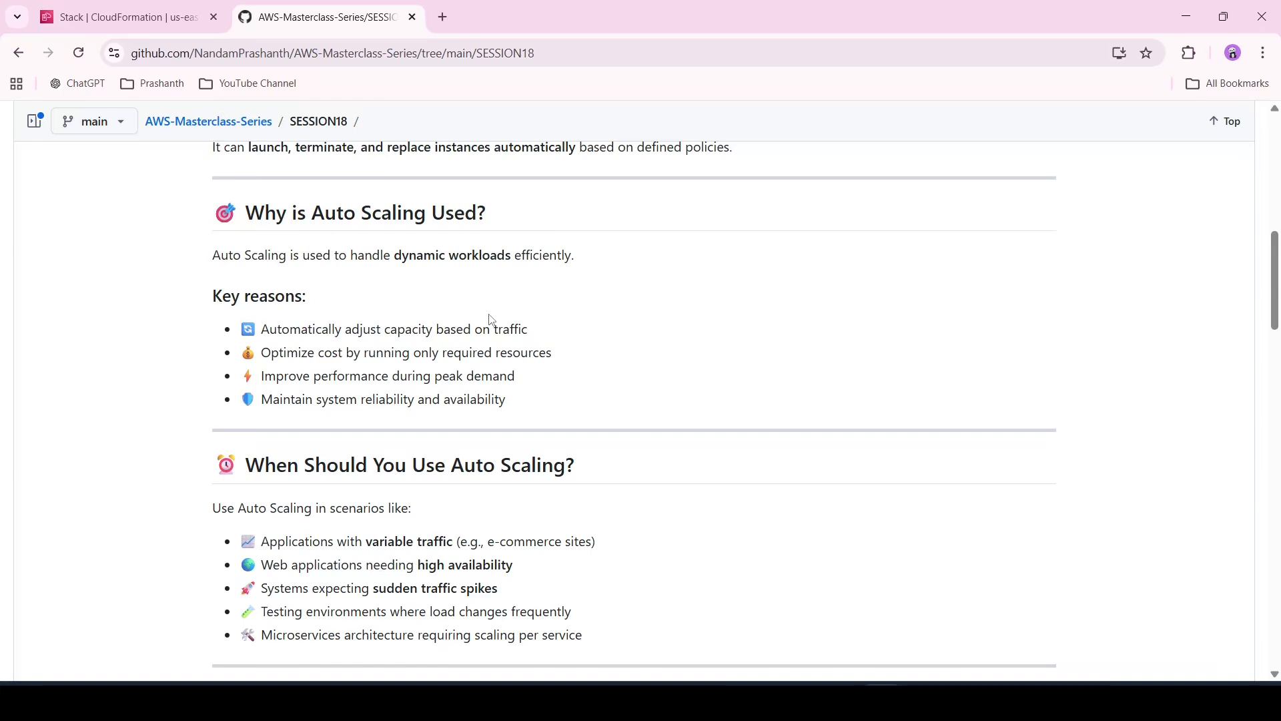
scroll(491, 320, down, 3)
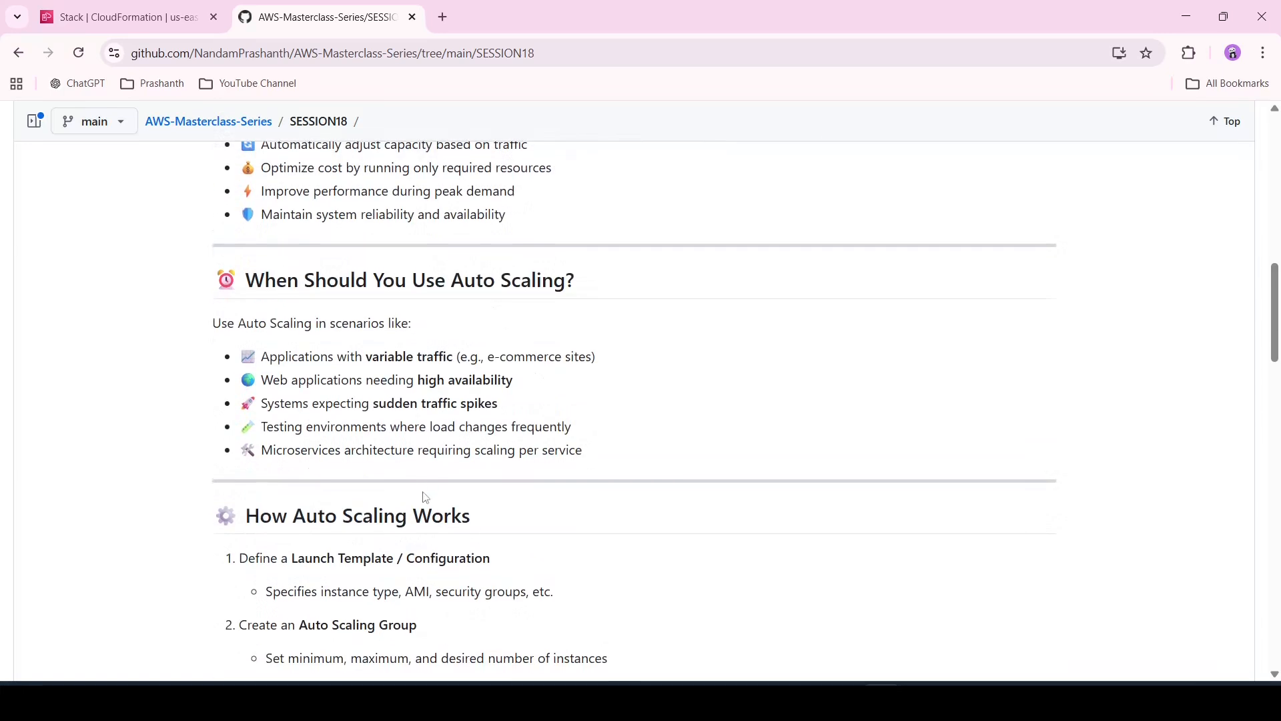
scroll(425, 497, down, 4)
scroll(425, 497, down, 1)
scroll(425, 497, down, 7)
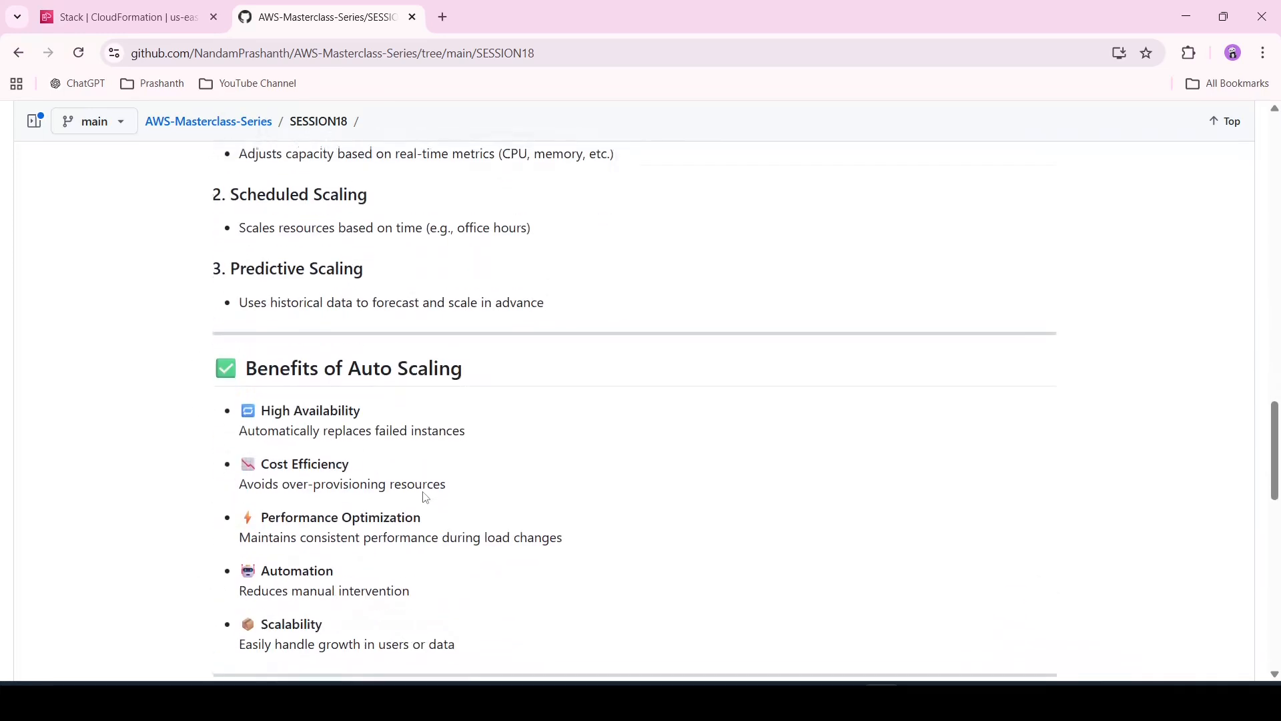
scroll(425, 497, down, 2)
scroll(425, 497, down, 6)
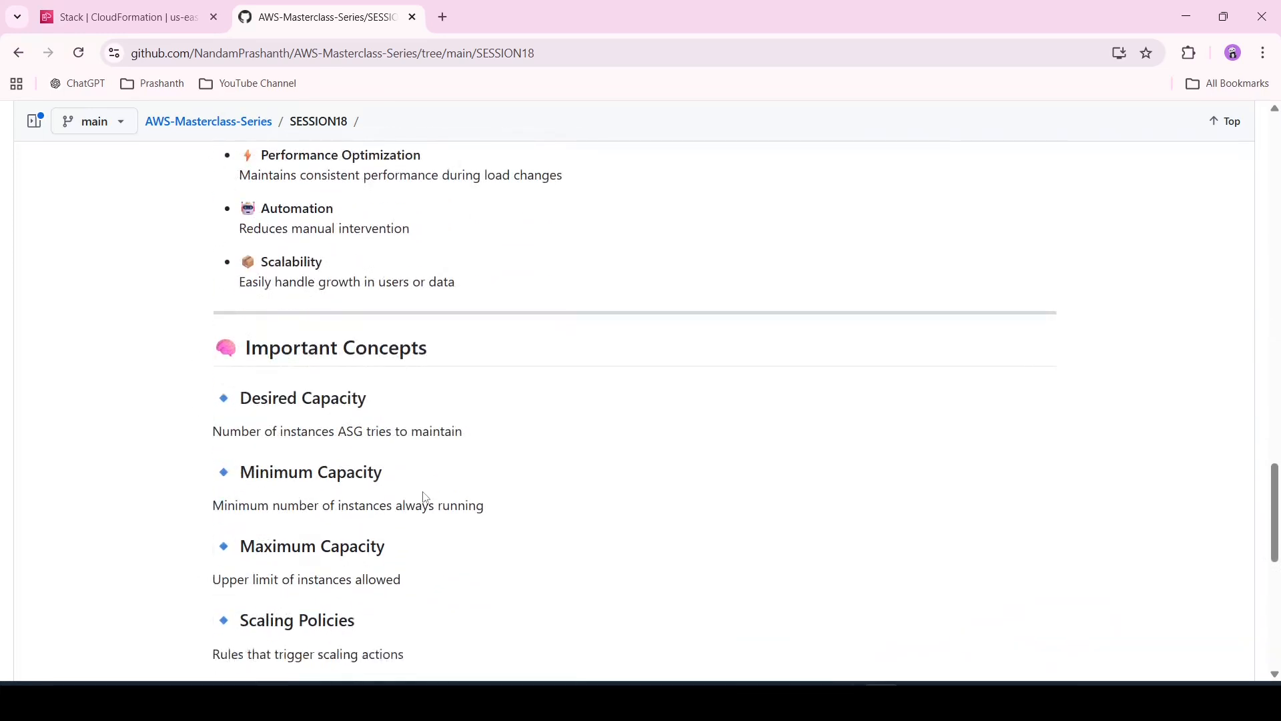
scroll(425, 497, down, 1)
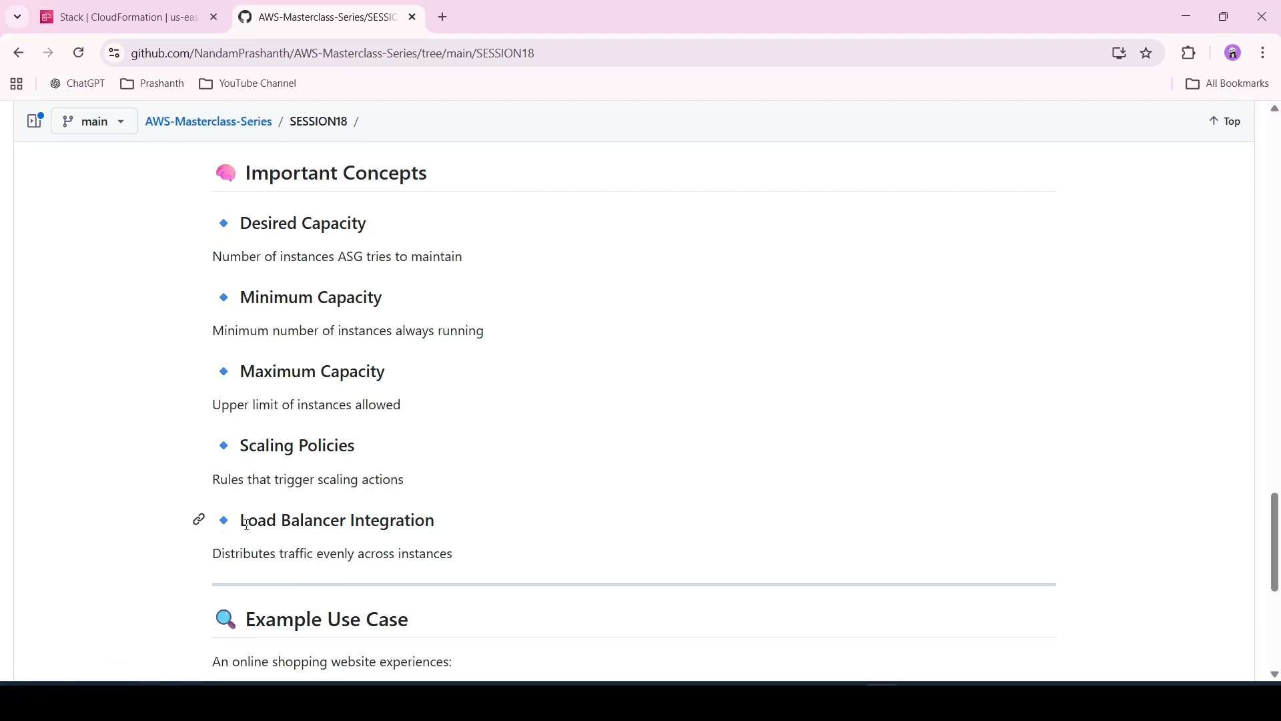
drag(243, 521, 445, 523)
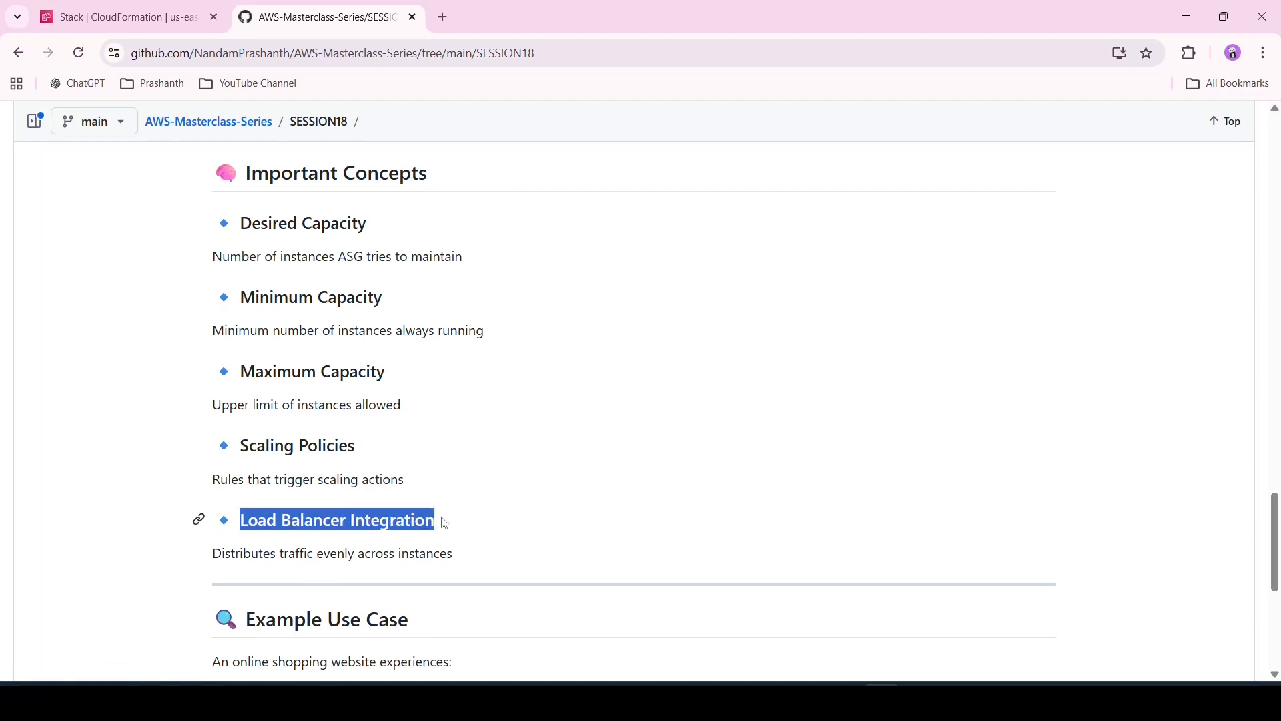
click(452, 531)
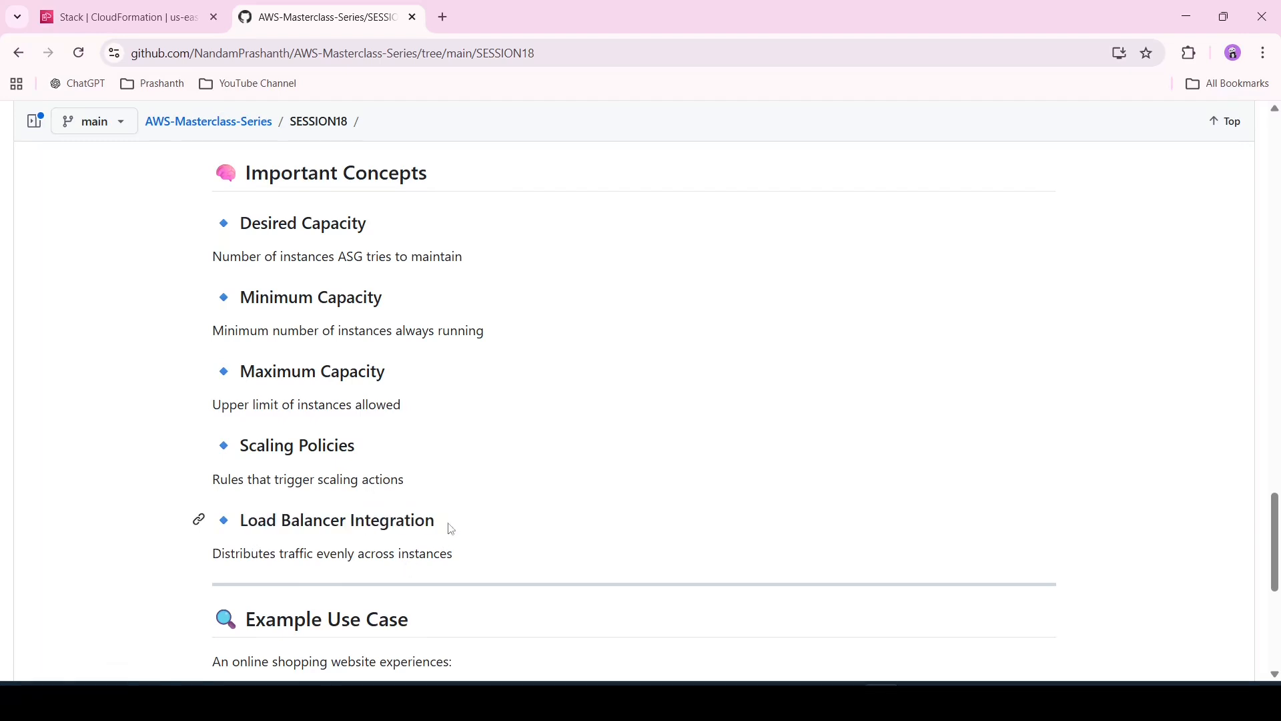
scroll(452, 528, down, 6)
scroll(451, 528, up, 3)
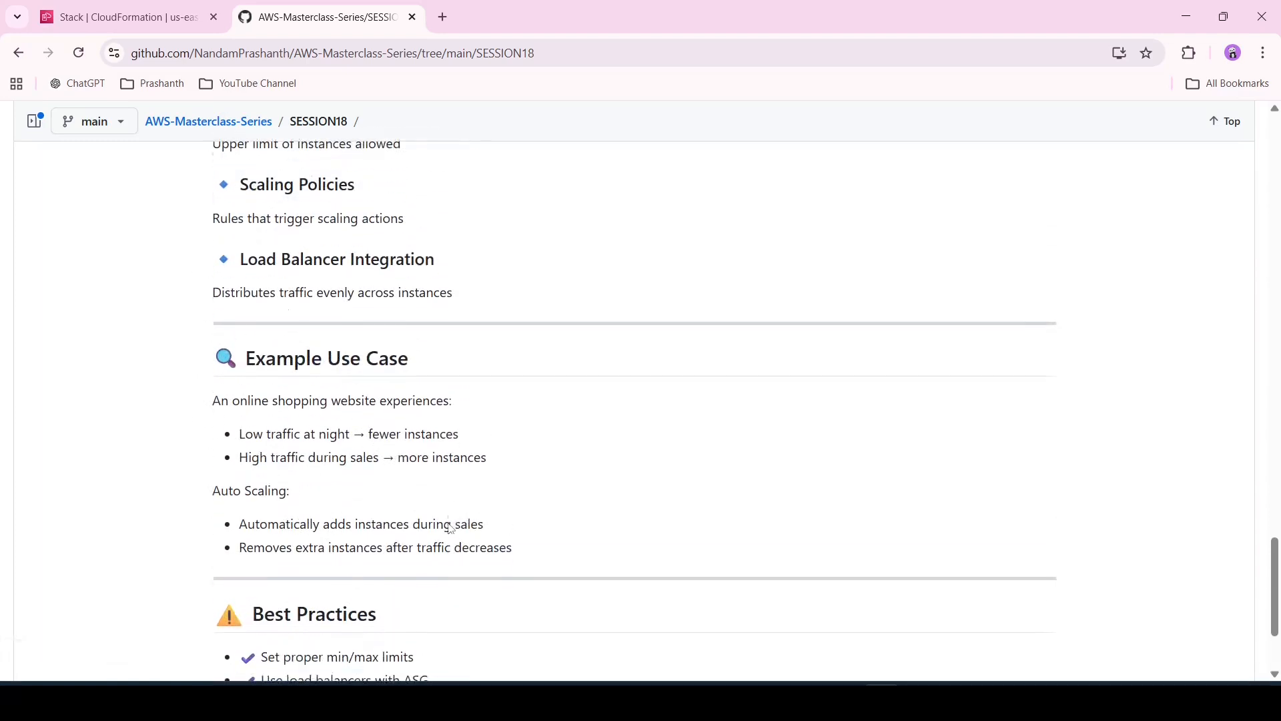
Switch to the AWS console tab and open the EC2 Instances list
click(115, 12)
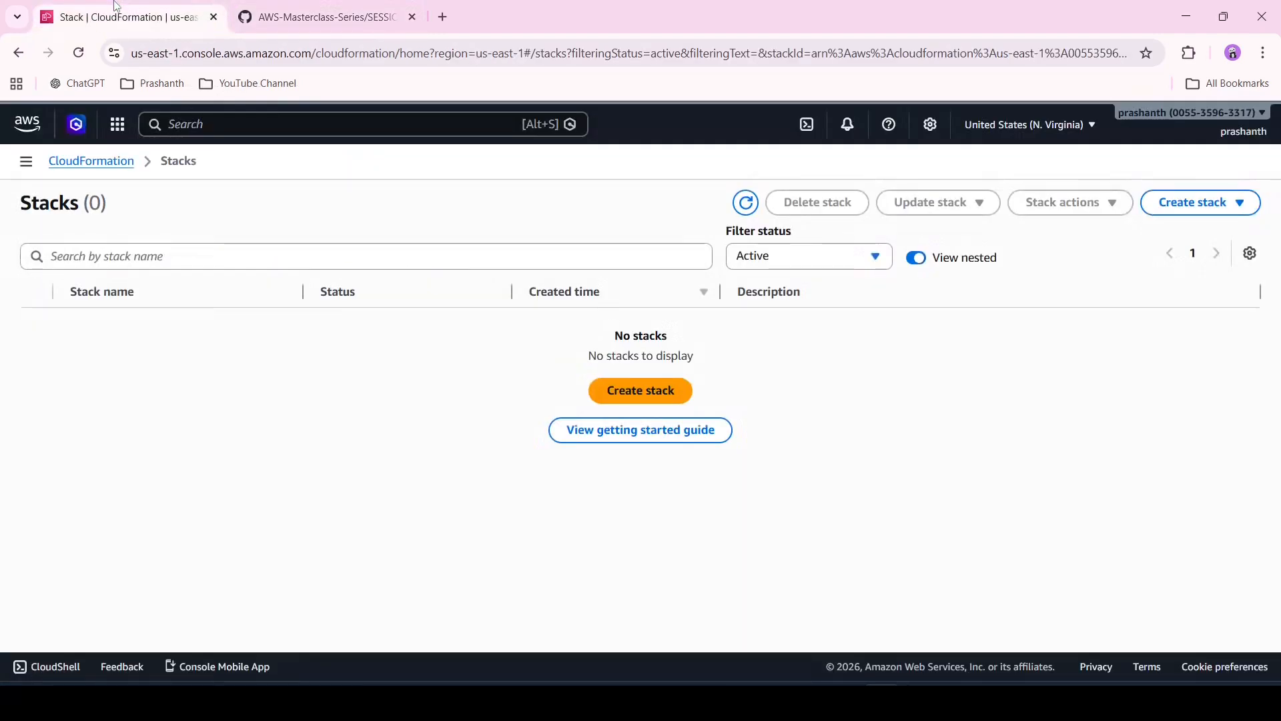
click(24, 125)
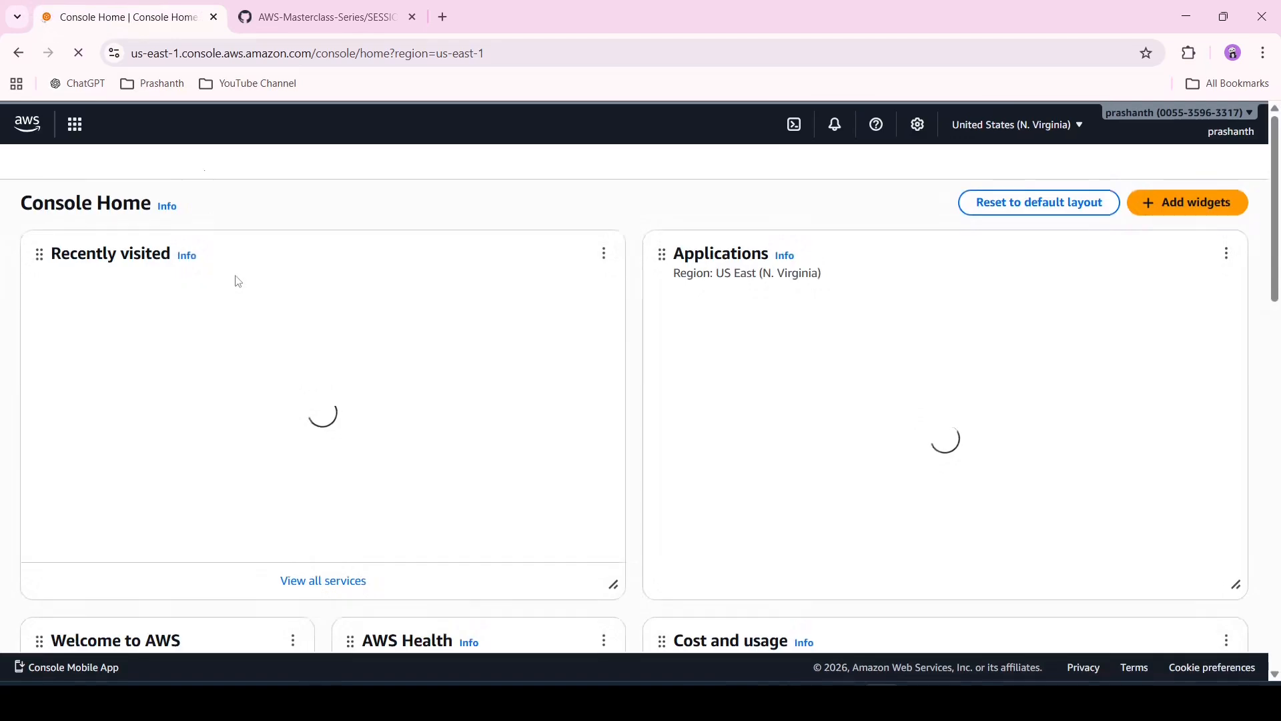
click(158, 392)
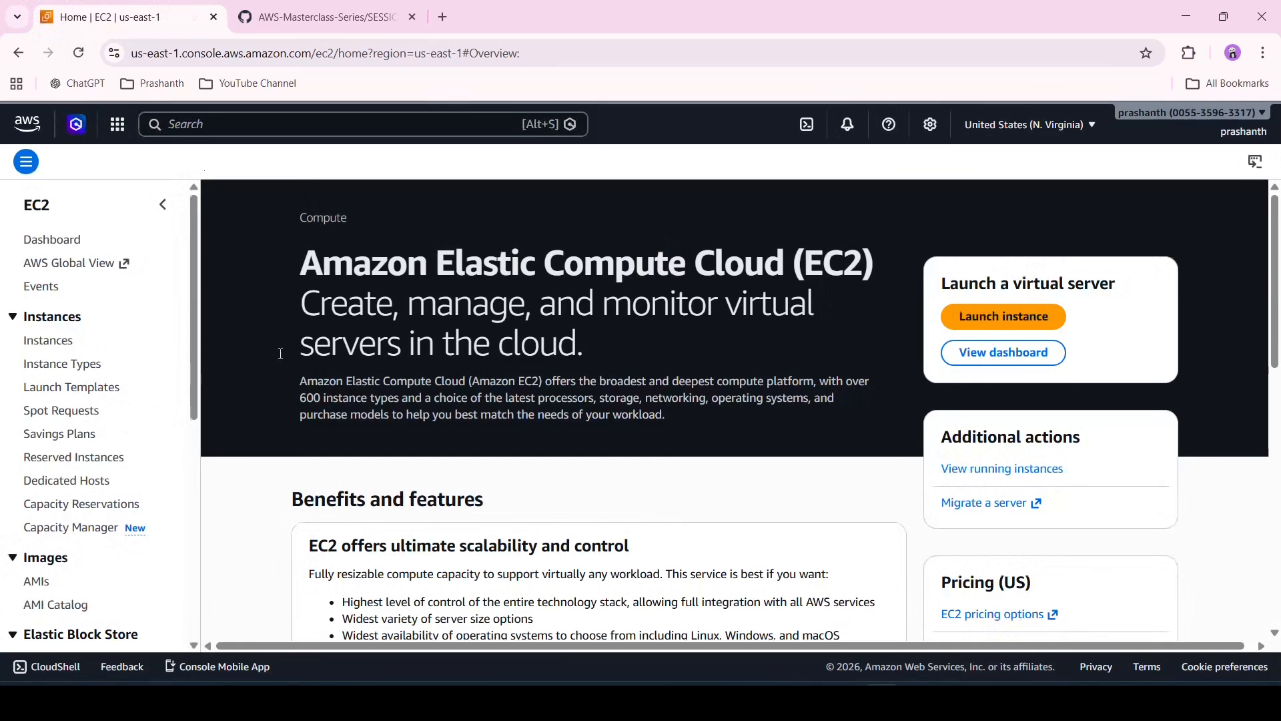
click(47, 341)
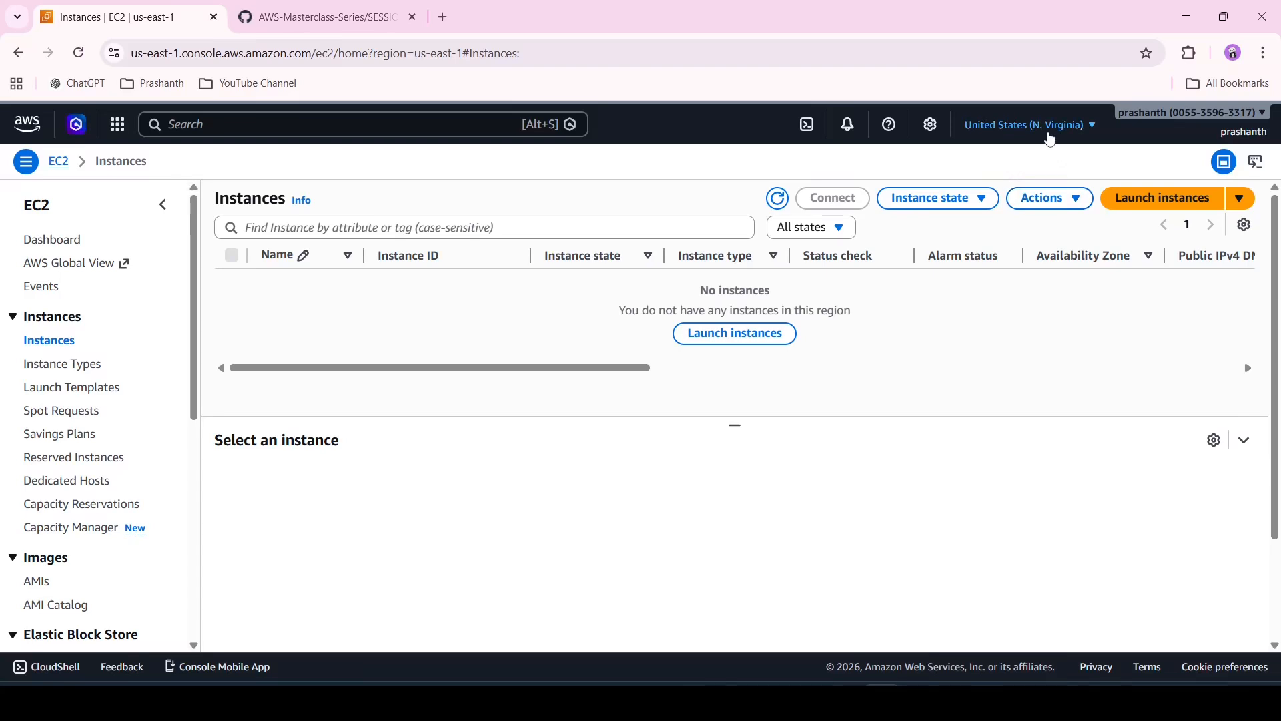
Change the region to Asia Pacific (Mumbai) and start launching a new instance
click(1051, 134)
click(890, 323)
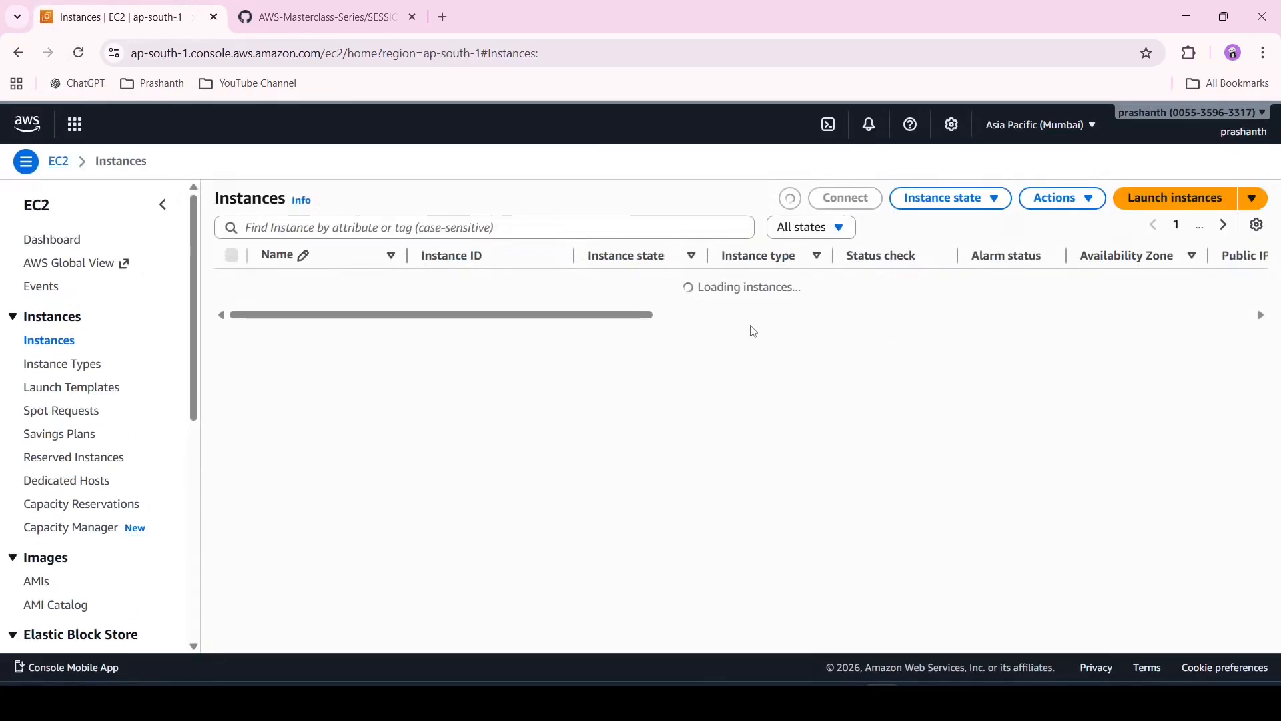
click(1174, 199)
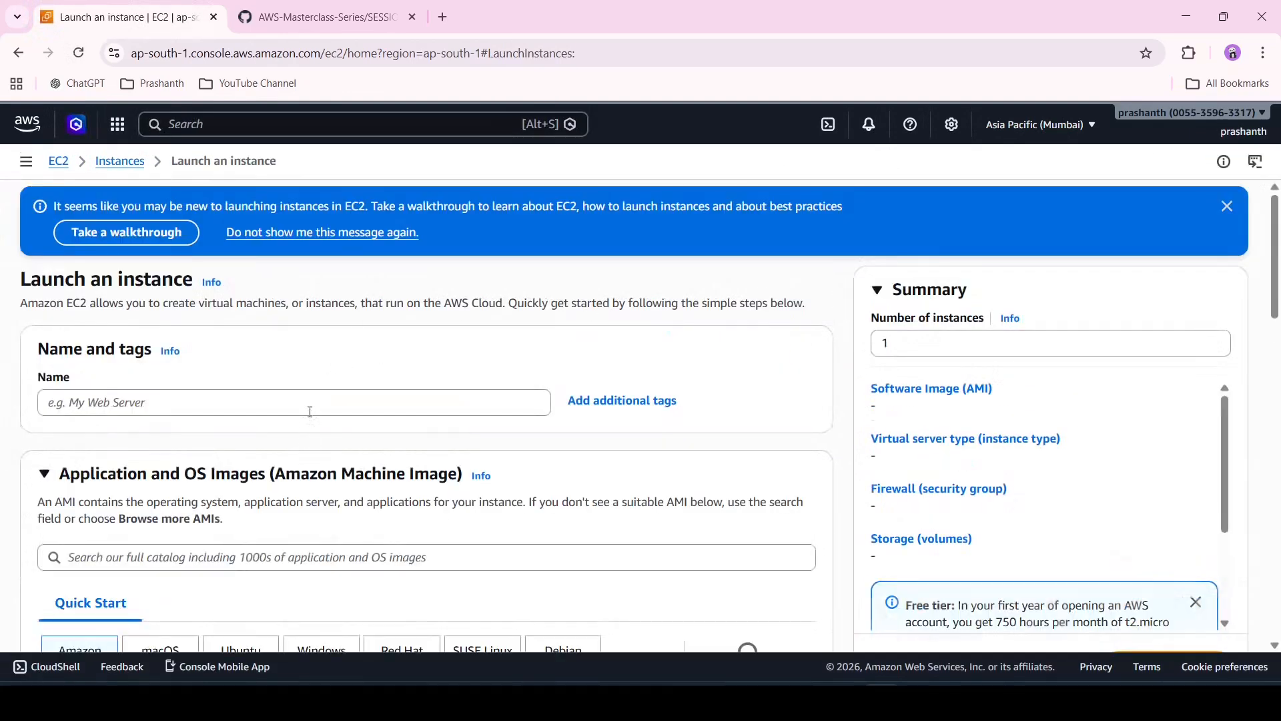
Name the new instance demo-ec2
click(336, 400)
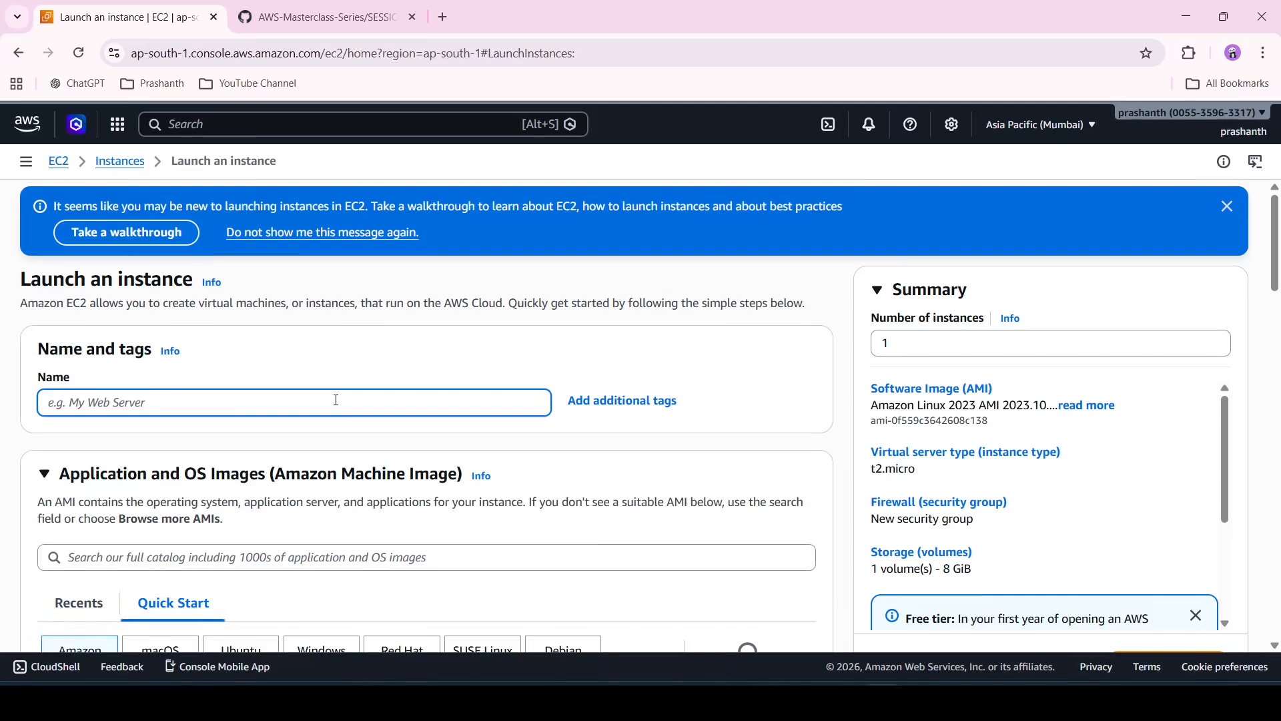
text(demo-ec2)
Review the launch form's default AMI, instance type, available key pairs and network settings
scroll(336, 400, down, 4)
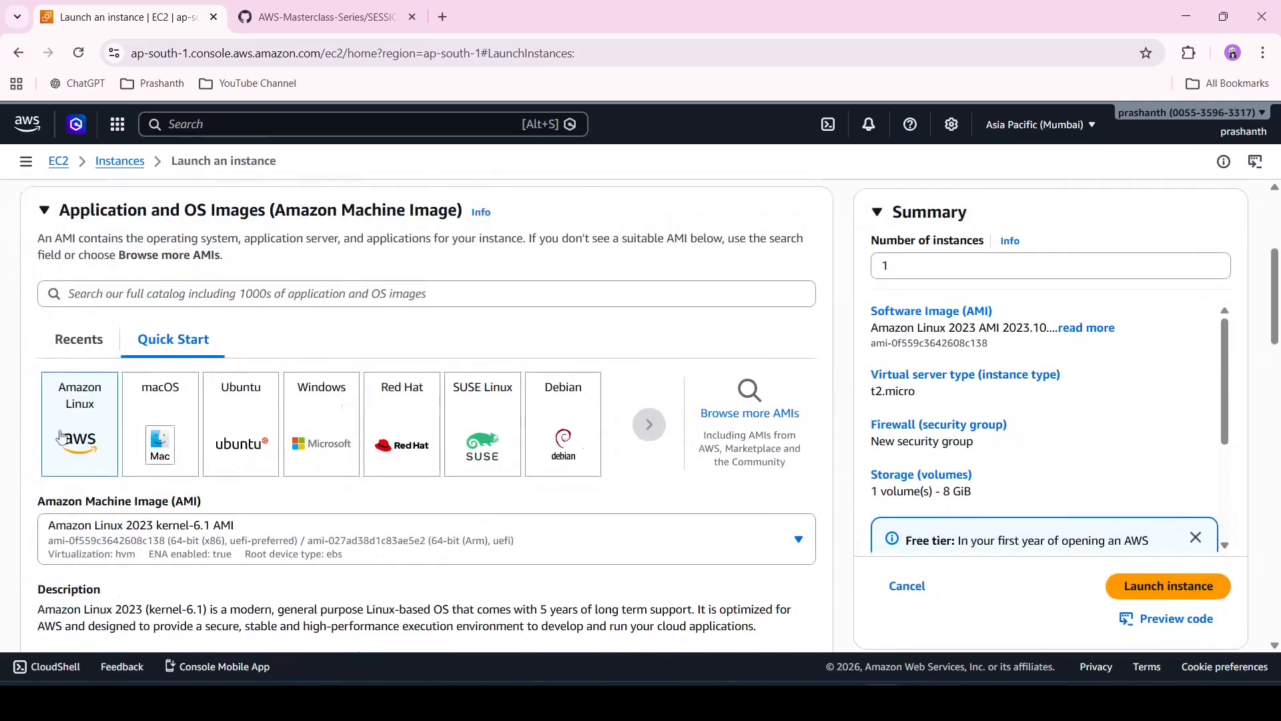
scroll(61, 437, down, 4)
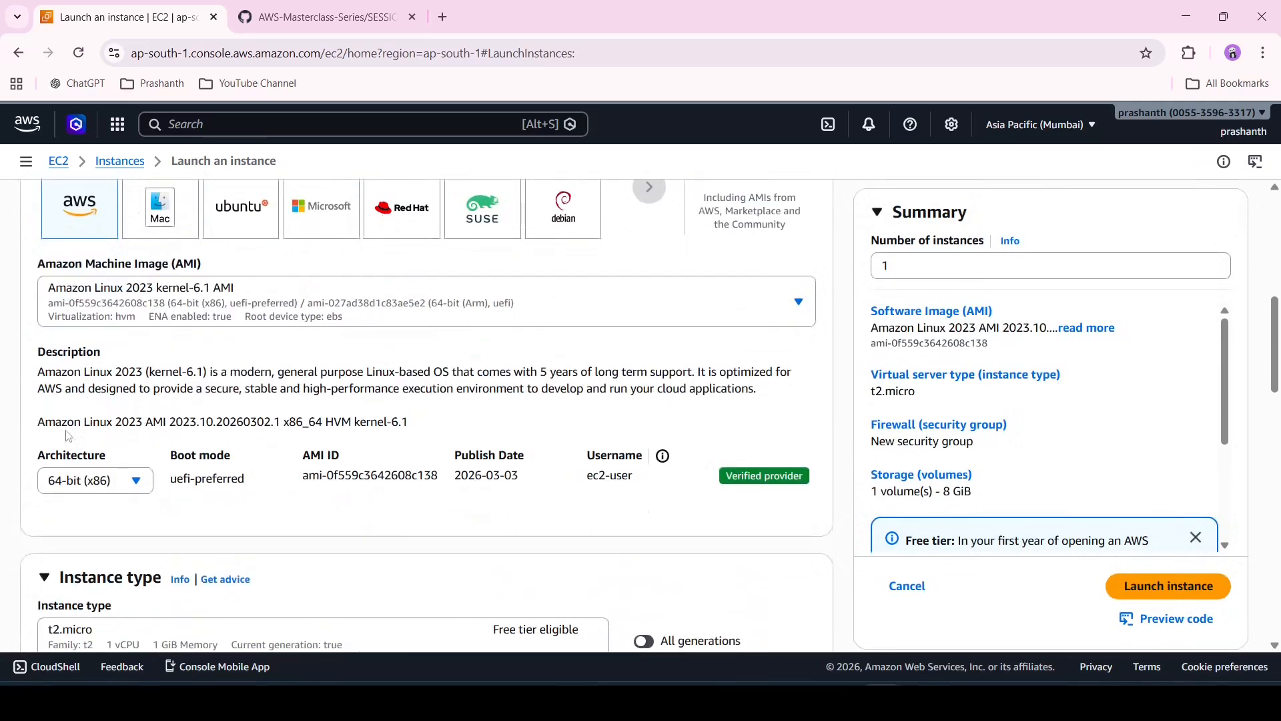
scroll(321, 440, down, 5)
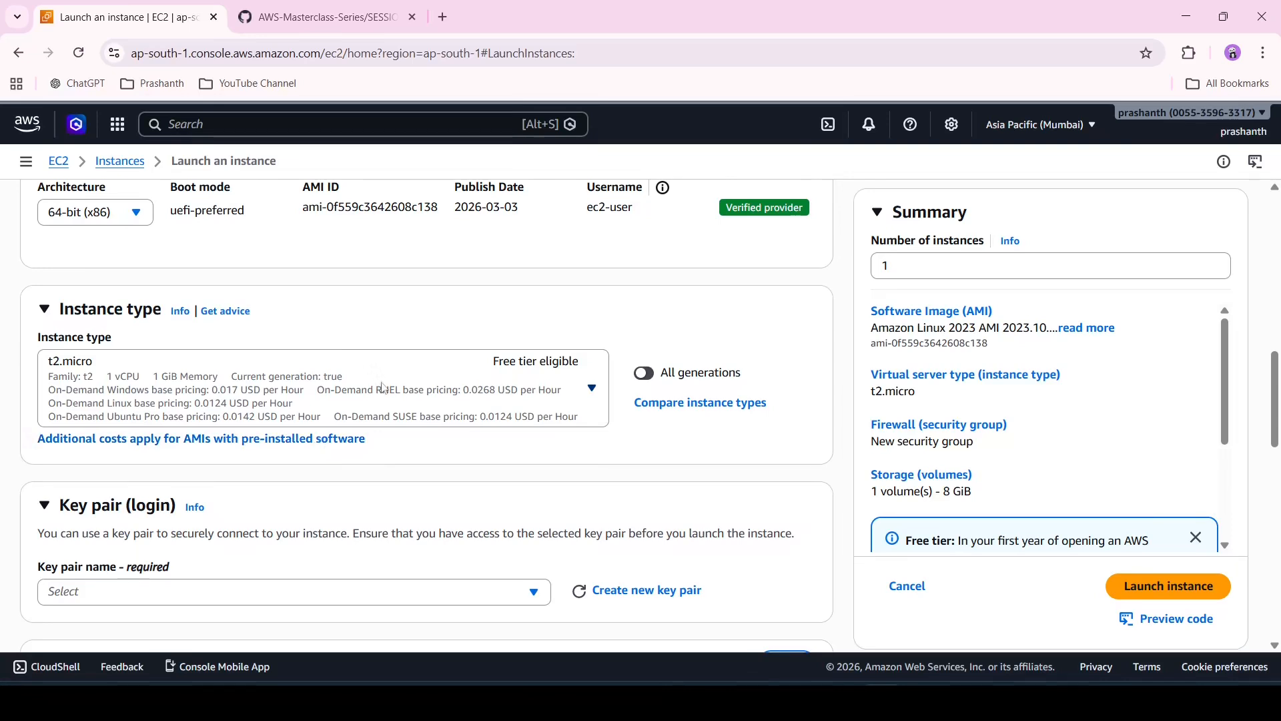
scroll(384, 387, down, 1)
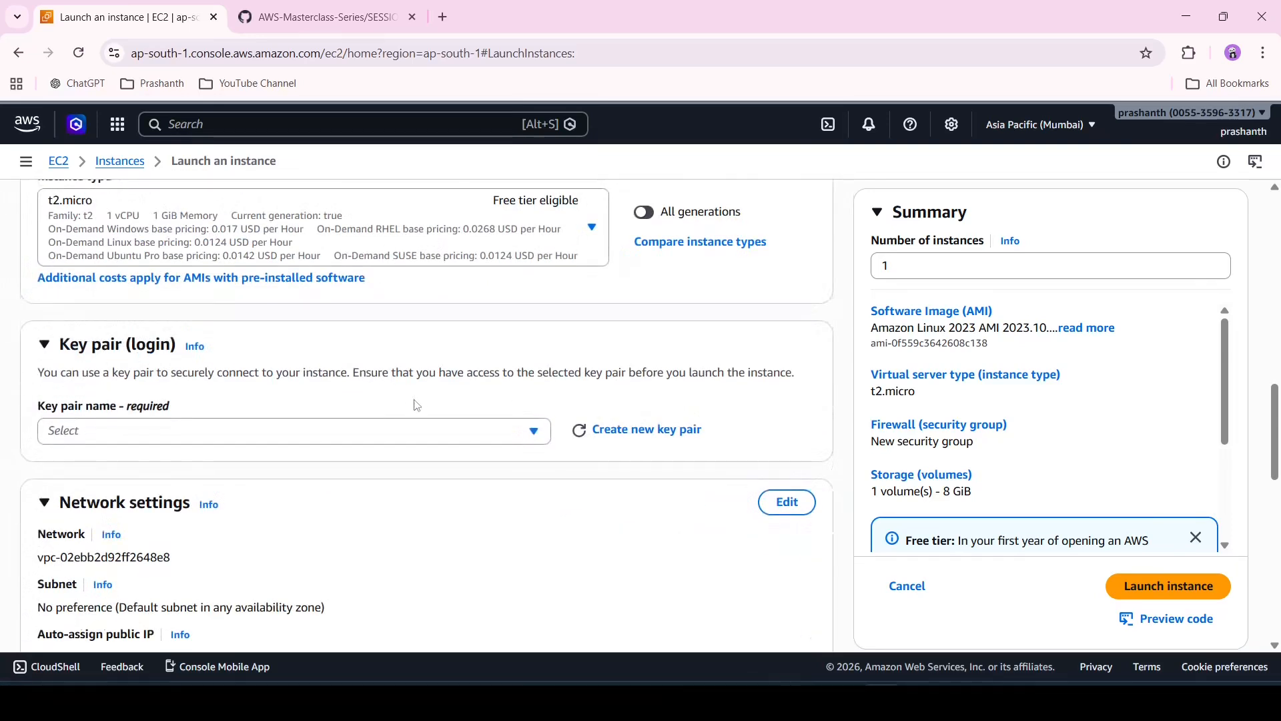
scroll(413, 403, down, 2)
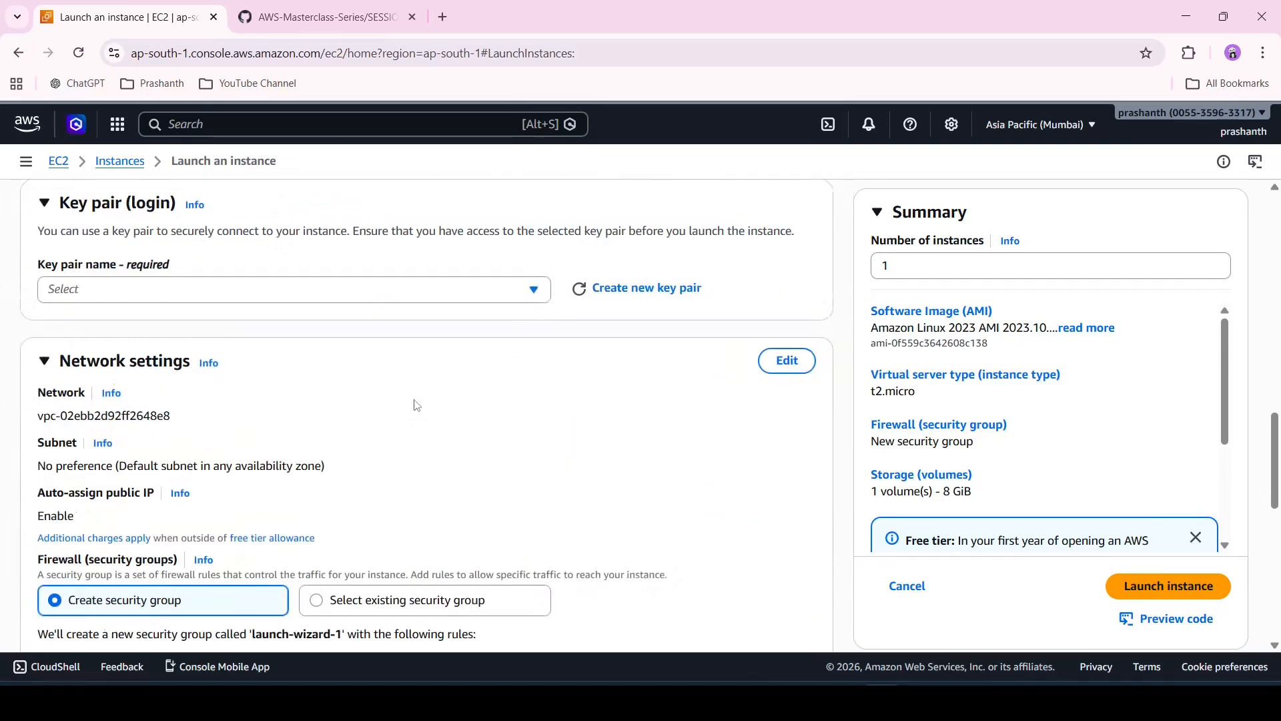
click(485, 302)
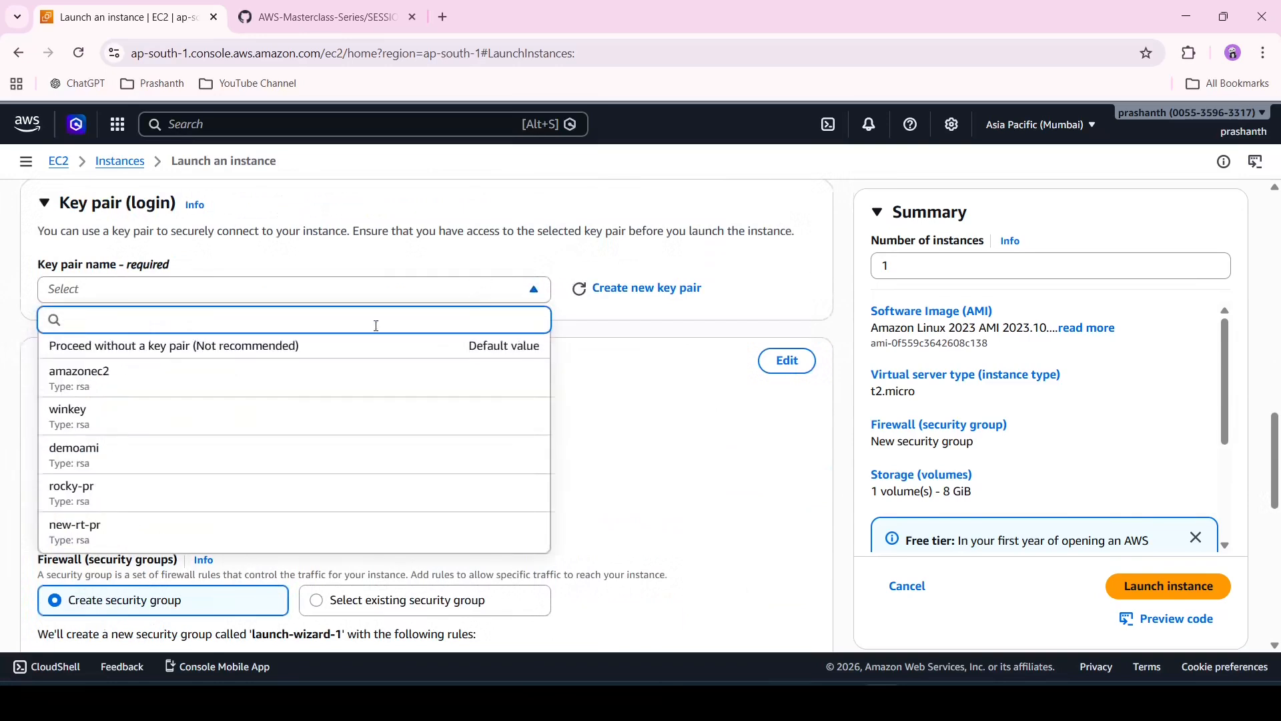
scroll(335, 427, down, 1)
scroll(335, 426, up, 1)
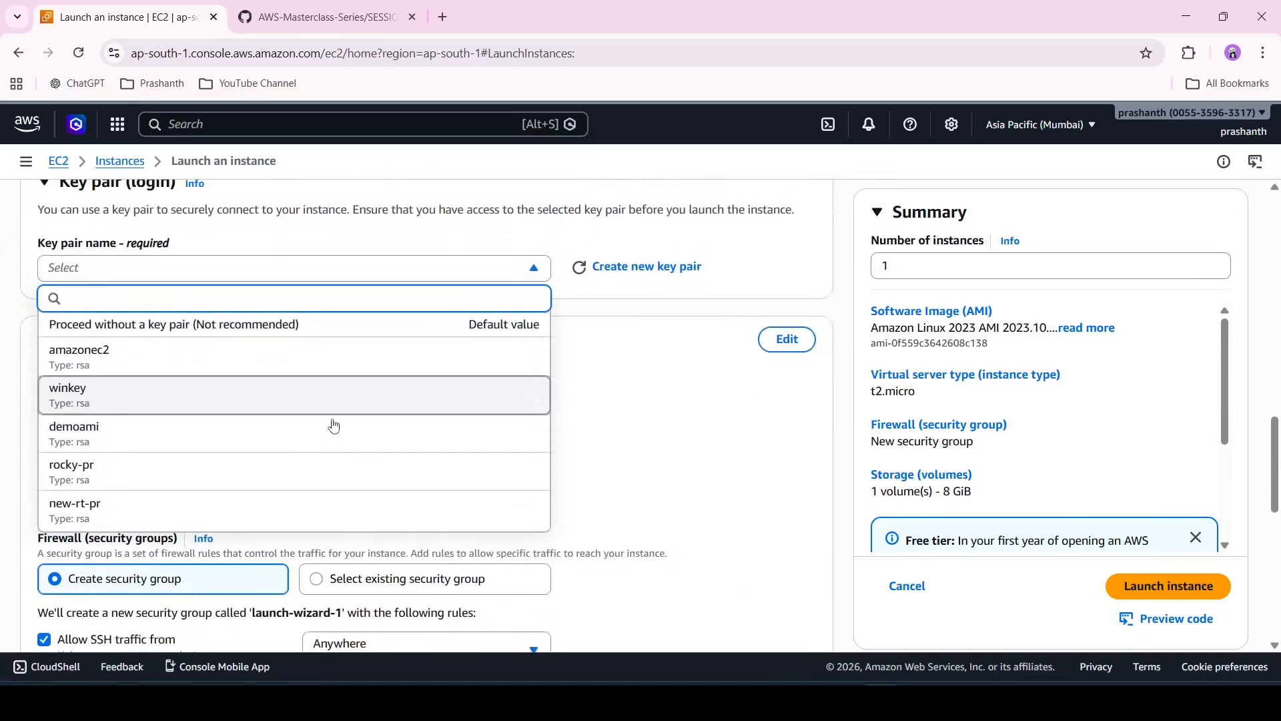
click(625, 411)
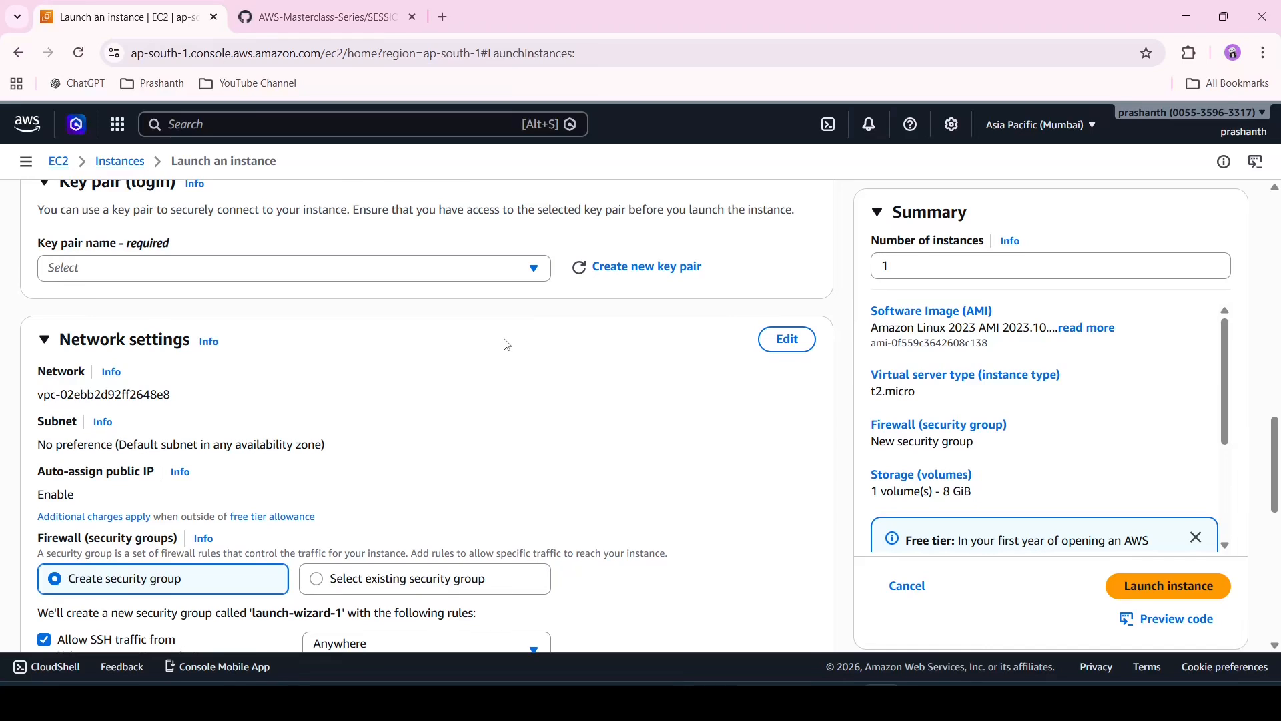
scroll(507, 345, down, 1)
scroll(507, 345, down, 1)
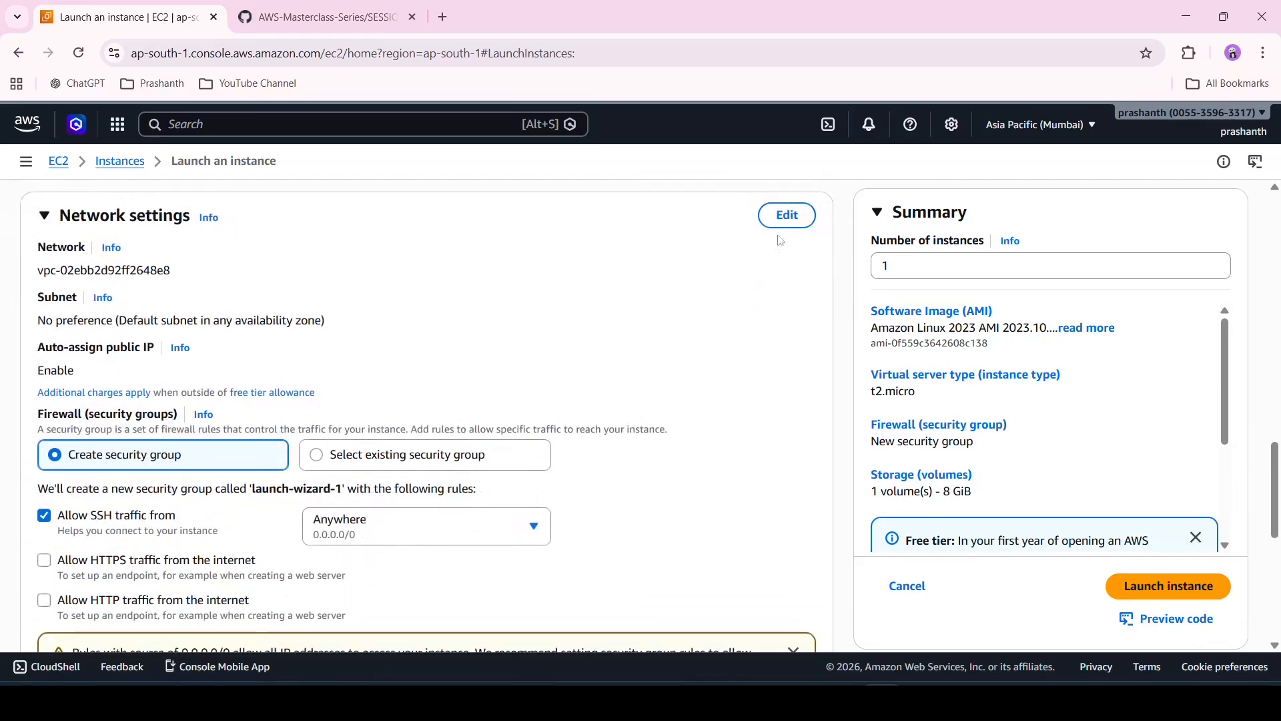
Edit the network settings to place the instance in TEST-VPC and its TEST-PUBLIC-SUBNET
click(789, 217)
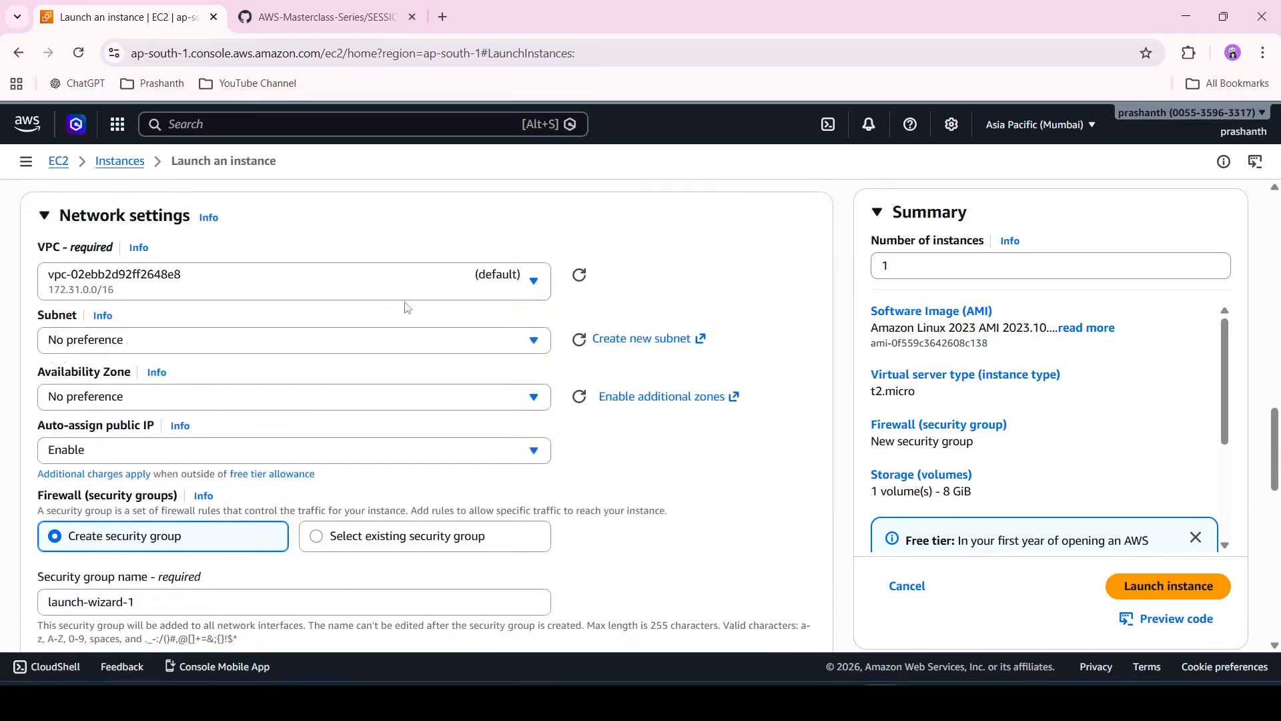
click(423, 283)
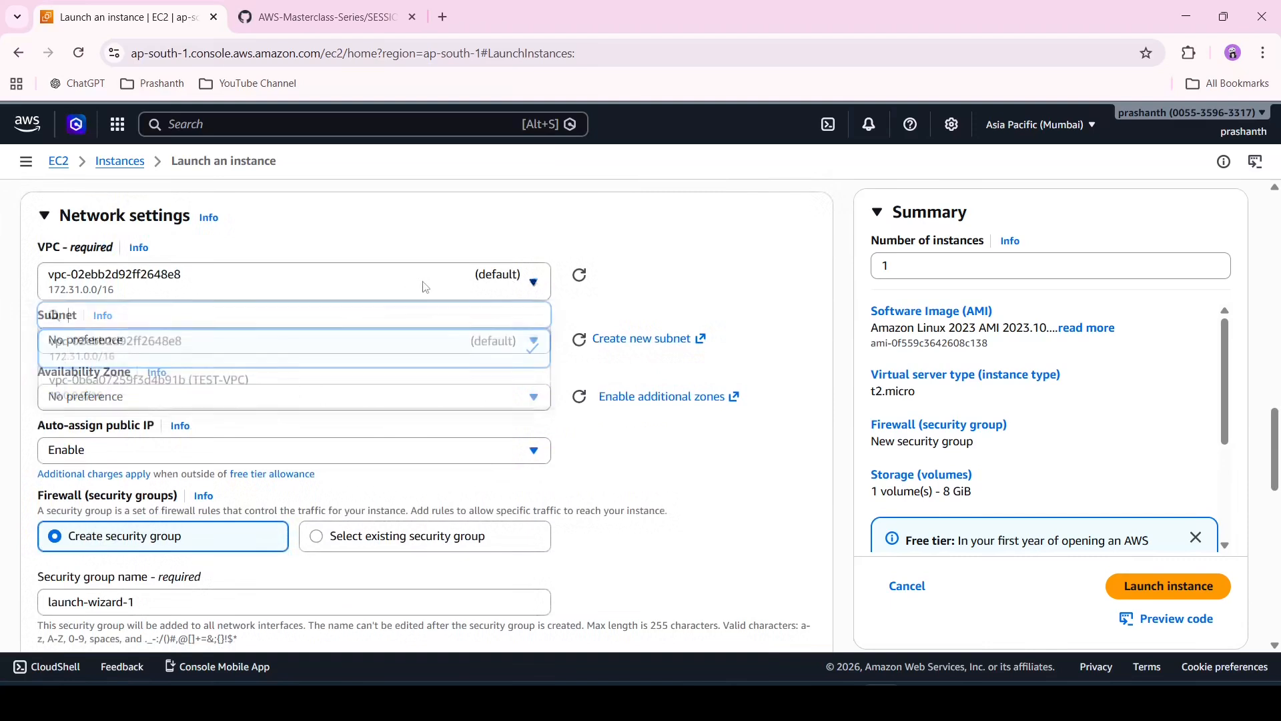
click(324, 382)
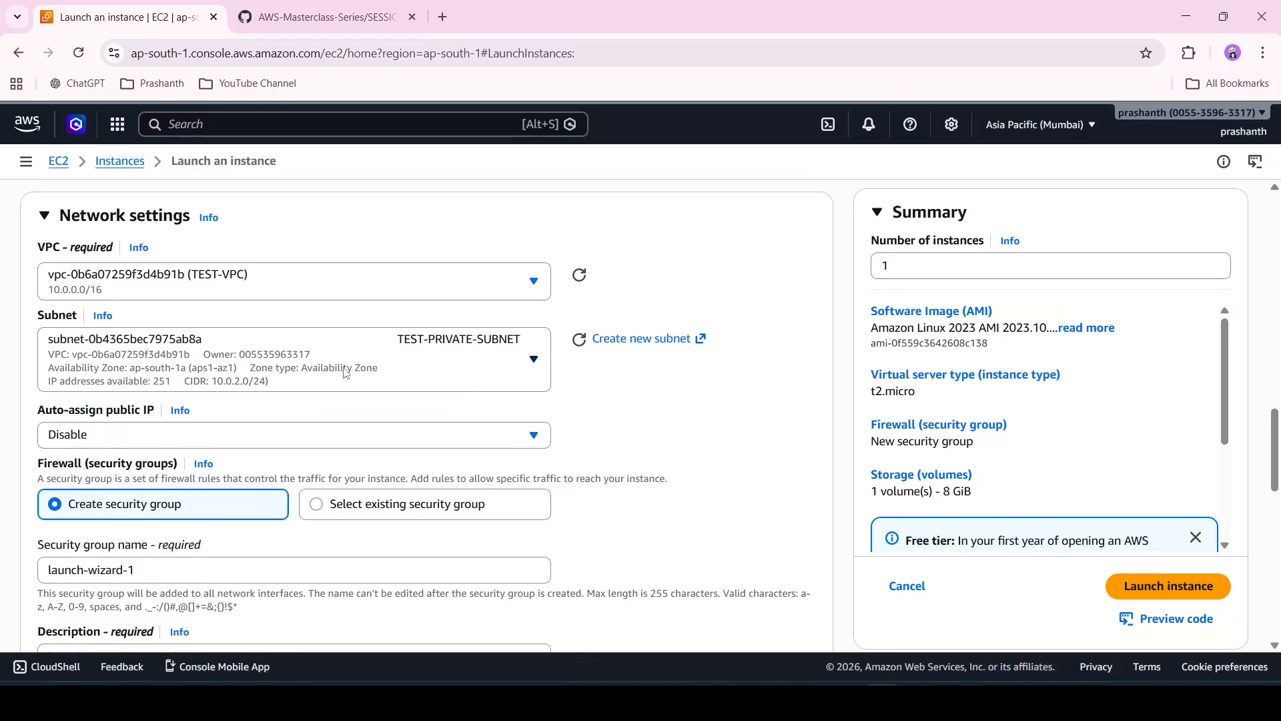
click(345, 372)
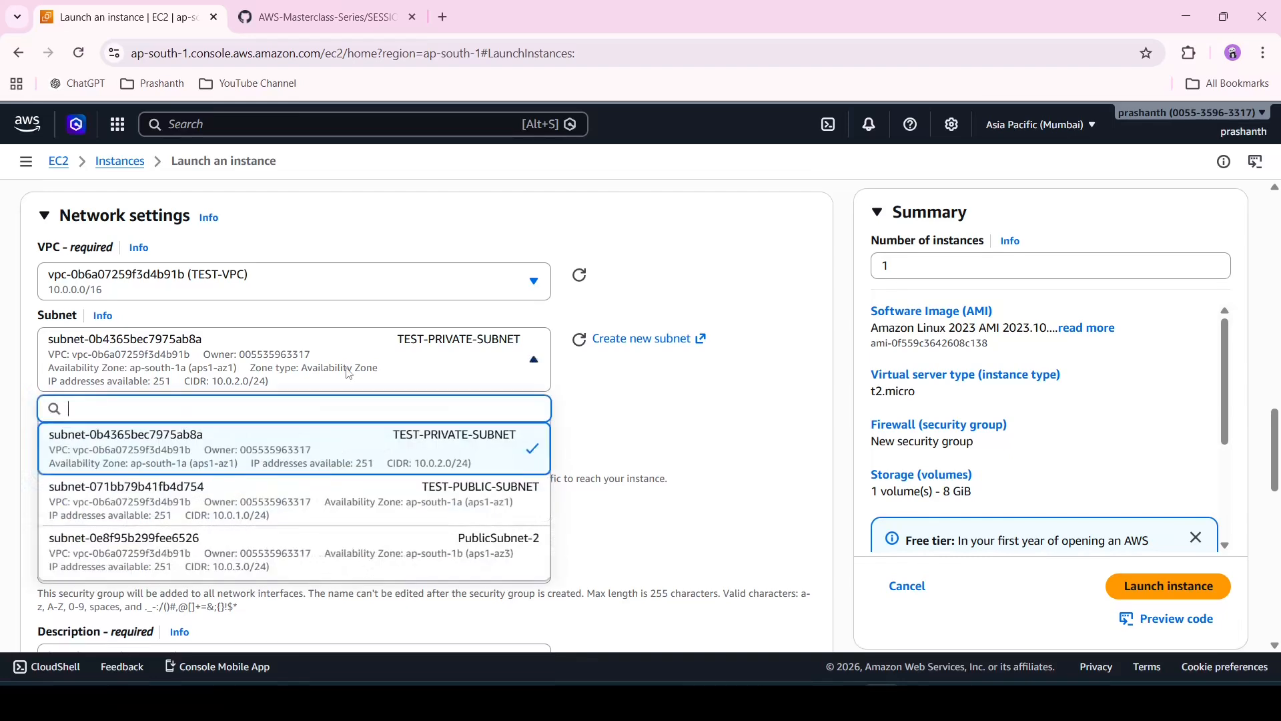
click(285, 501)
Set auto-assign public IP to Enable
scroll(434, 396, down, 1)
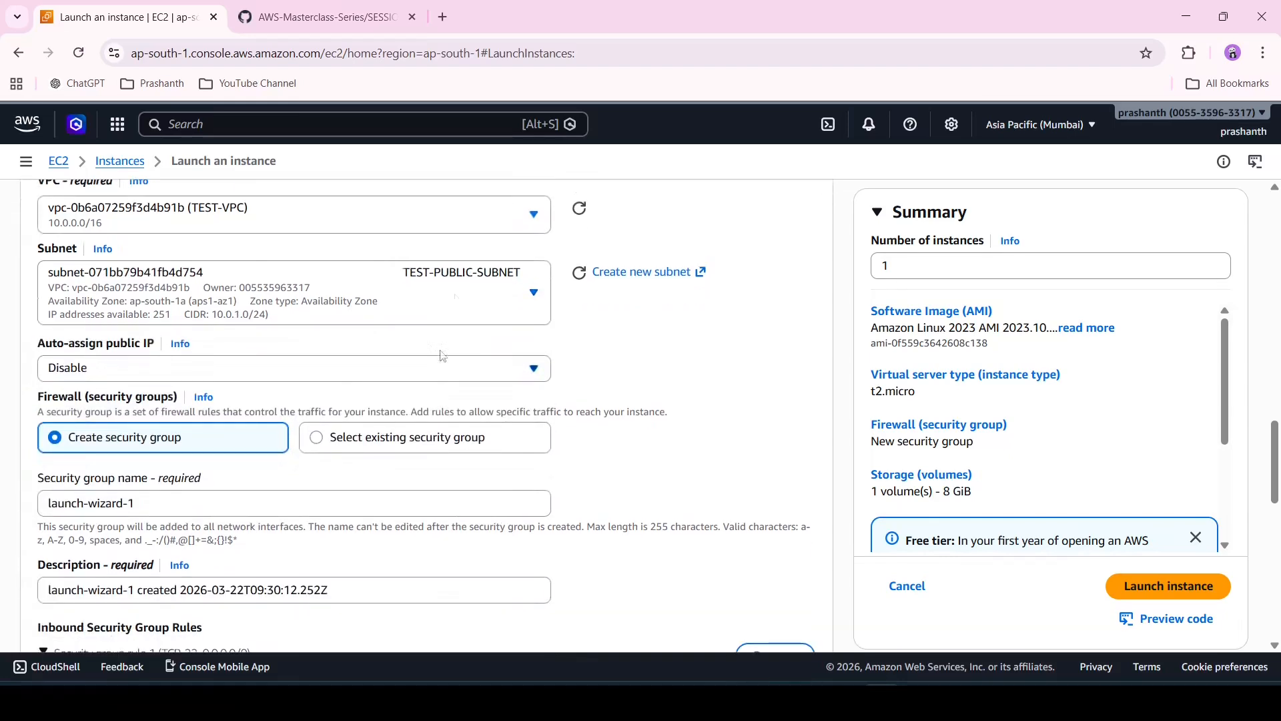
click(448, 378)
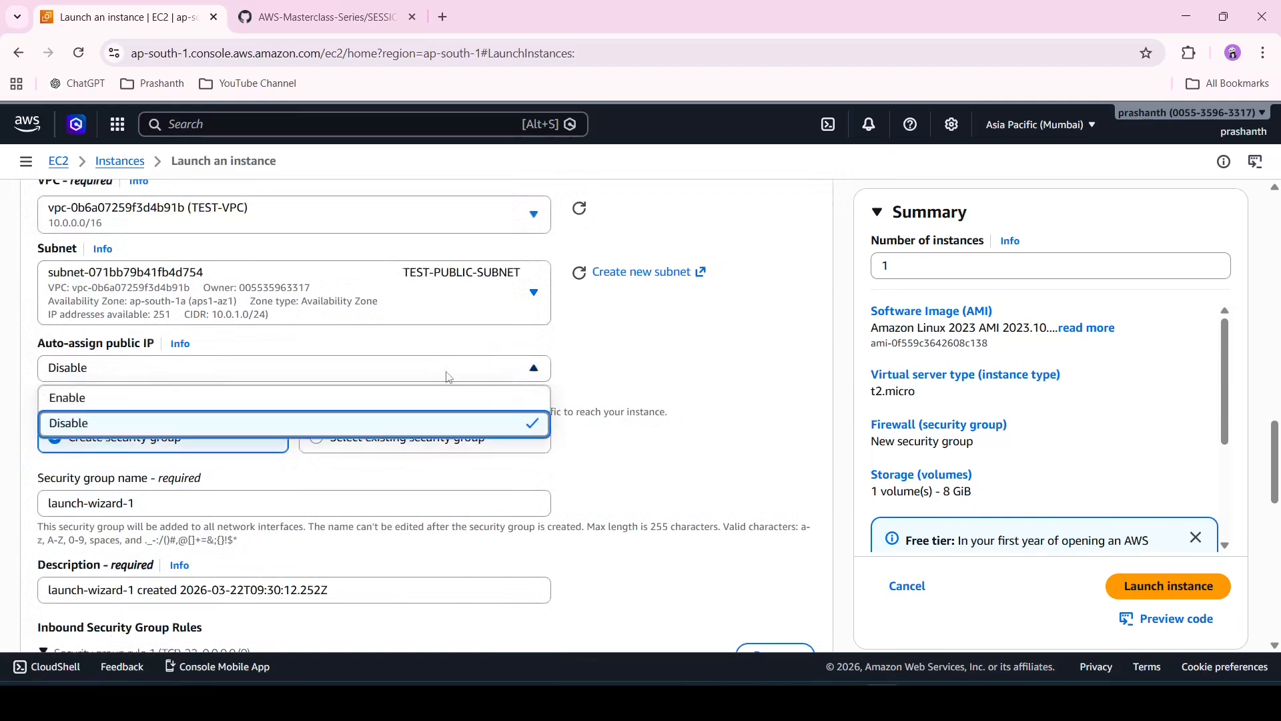
click(406, 405)
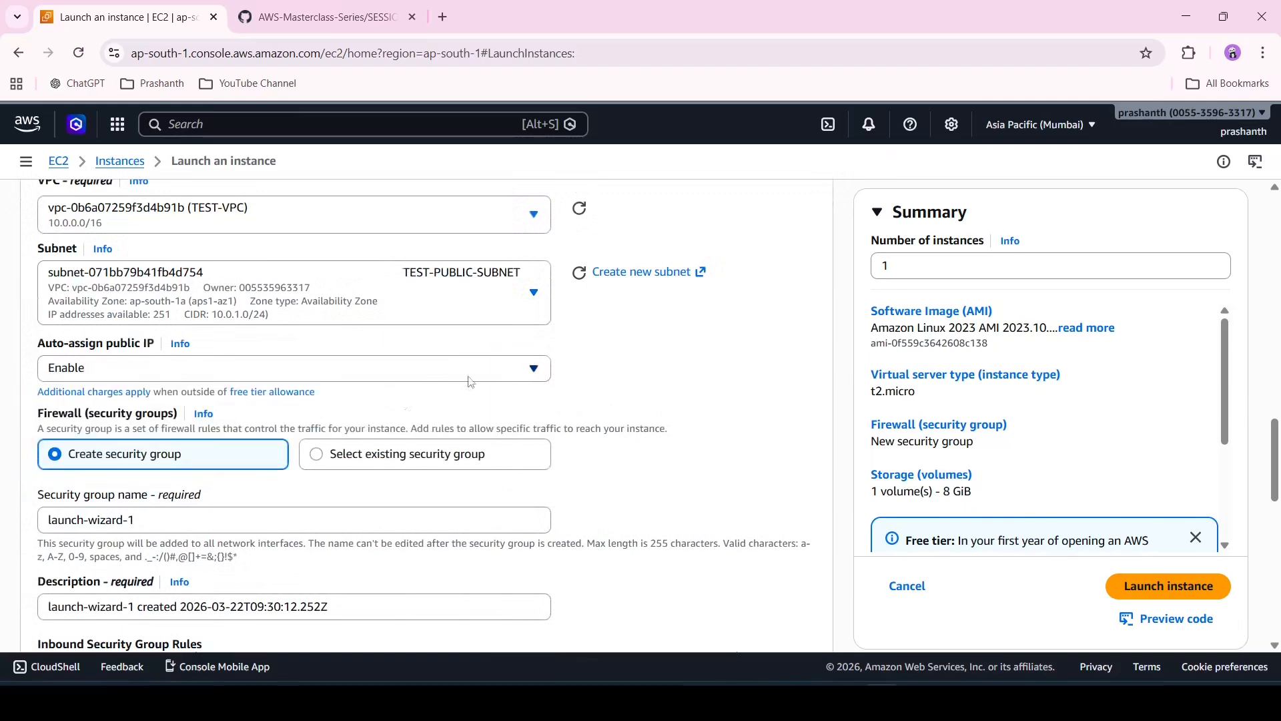
Choose the existing security group TEST-SG for the instance's firewall
scroll(470, 380, down, 2)
click(311, 415)
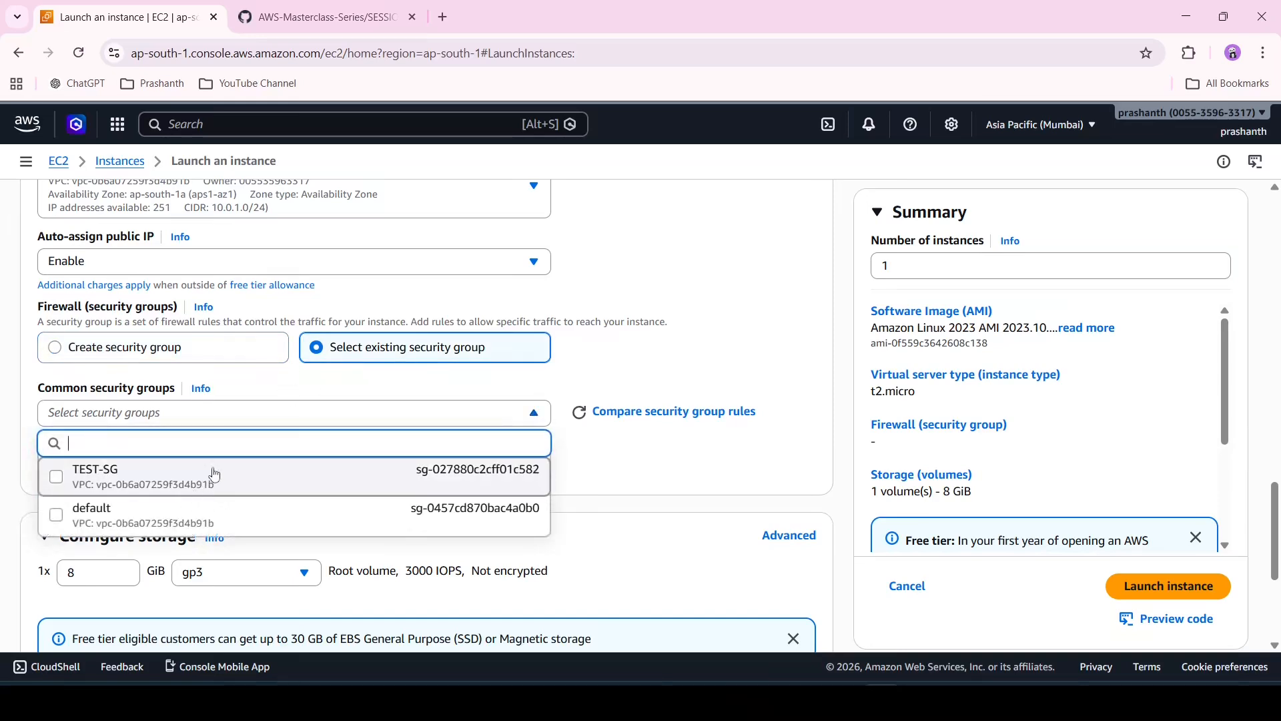
click(214, 476)
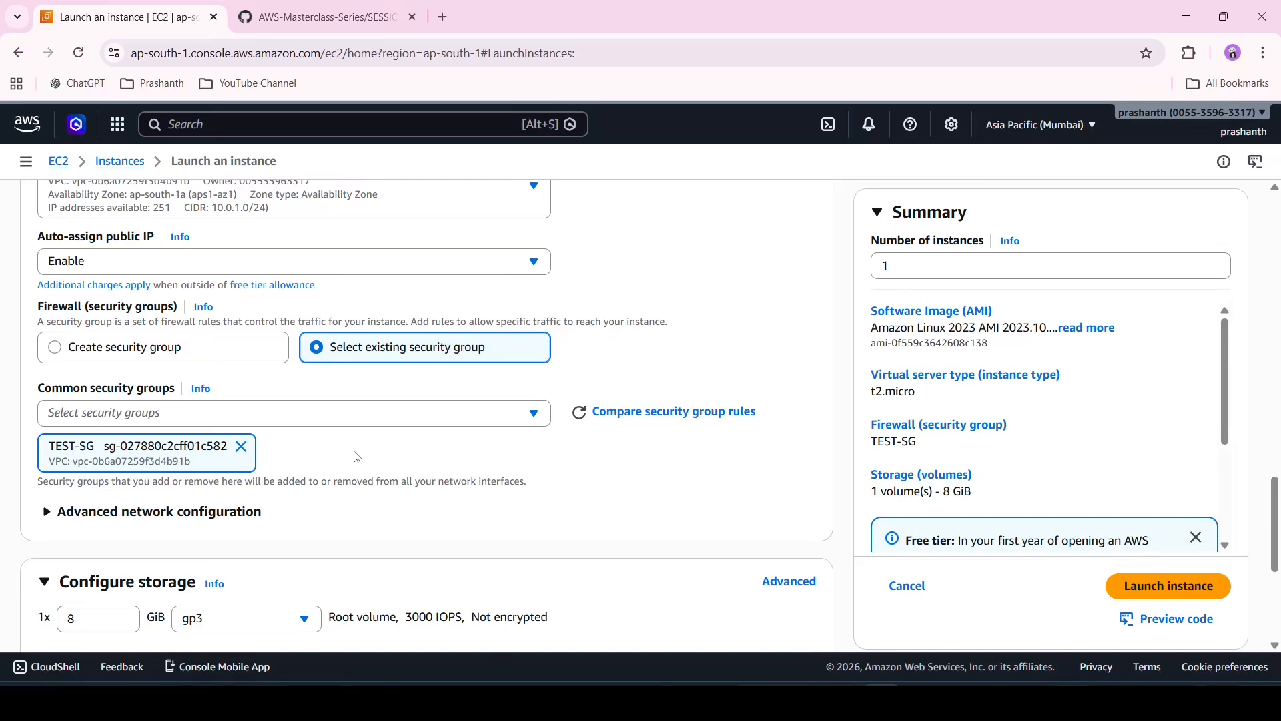
Expand the Advanced details section and review its options down to the User data field
scroll(357, 458, down, 5)
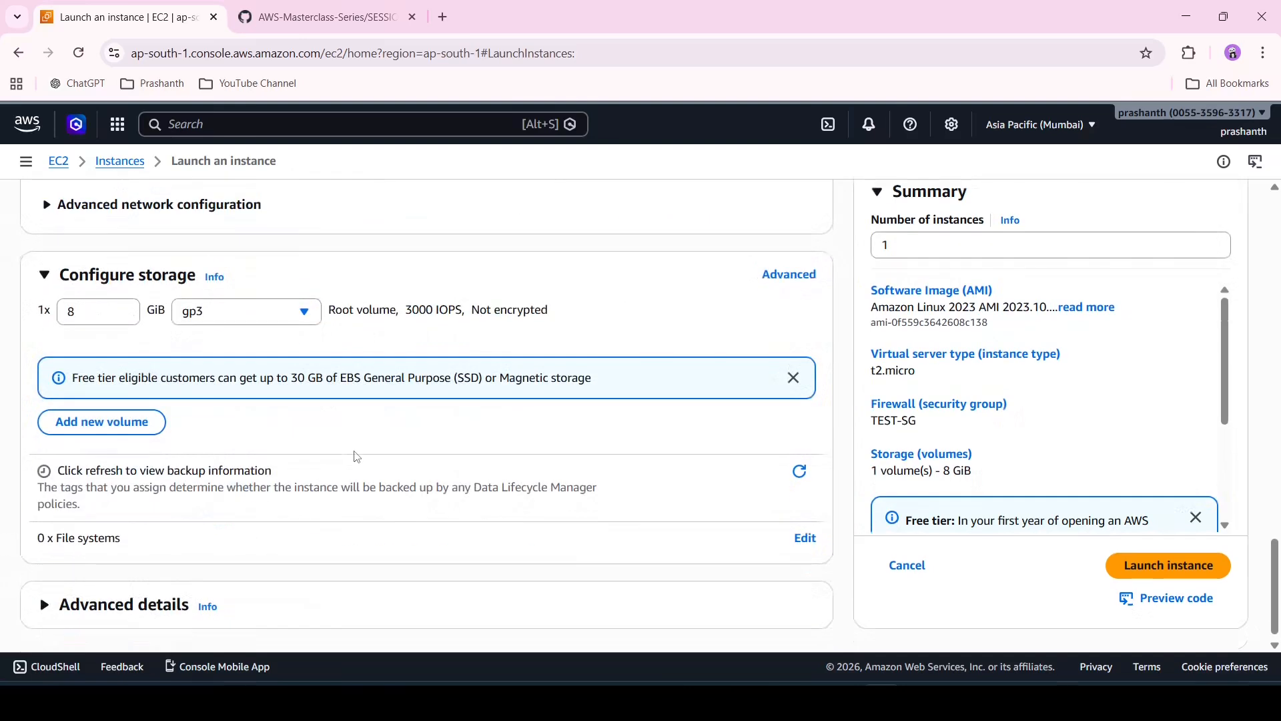
click(123, 597)
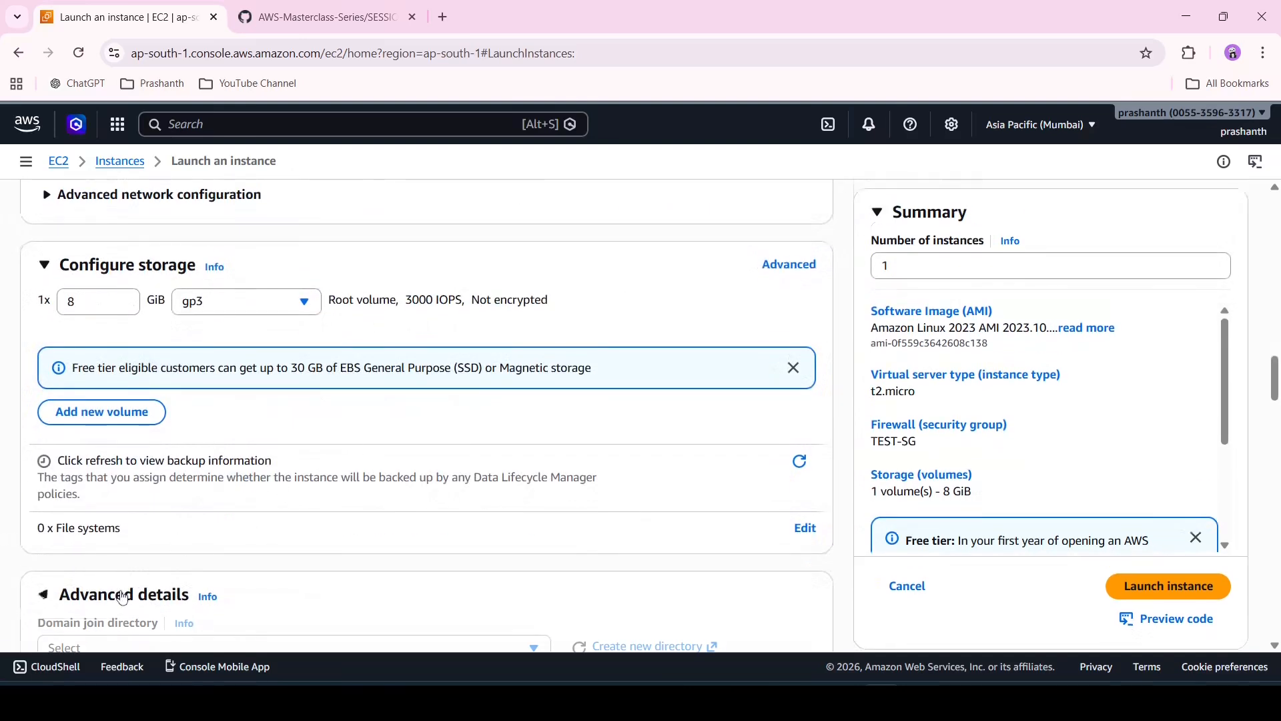
scroll(123, 597, down, 6)
scroll(122, 597, down, 12)
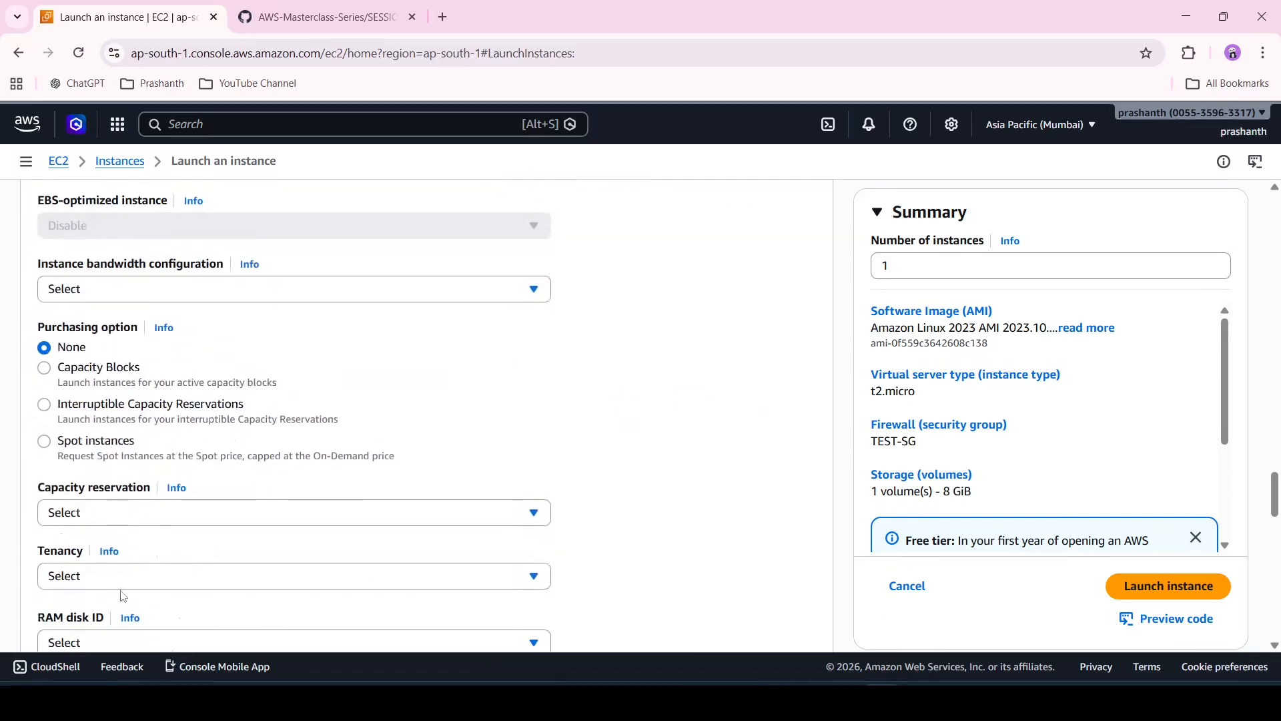
scroll(122, 596, down, 10)
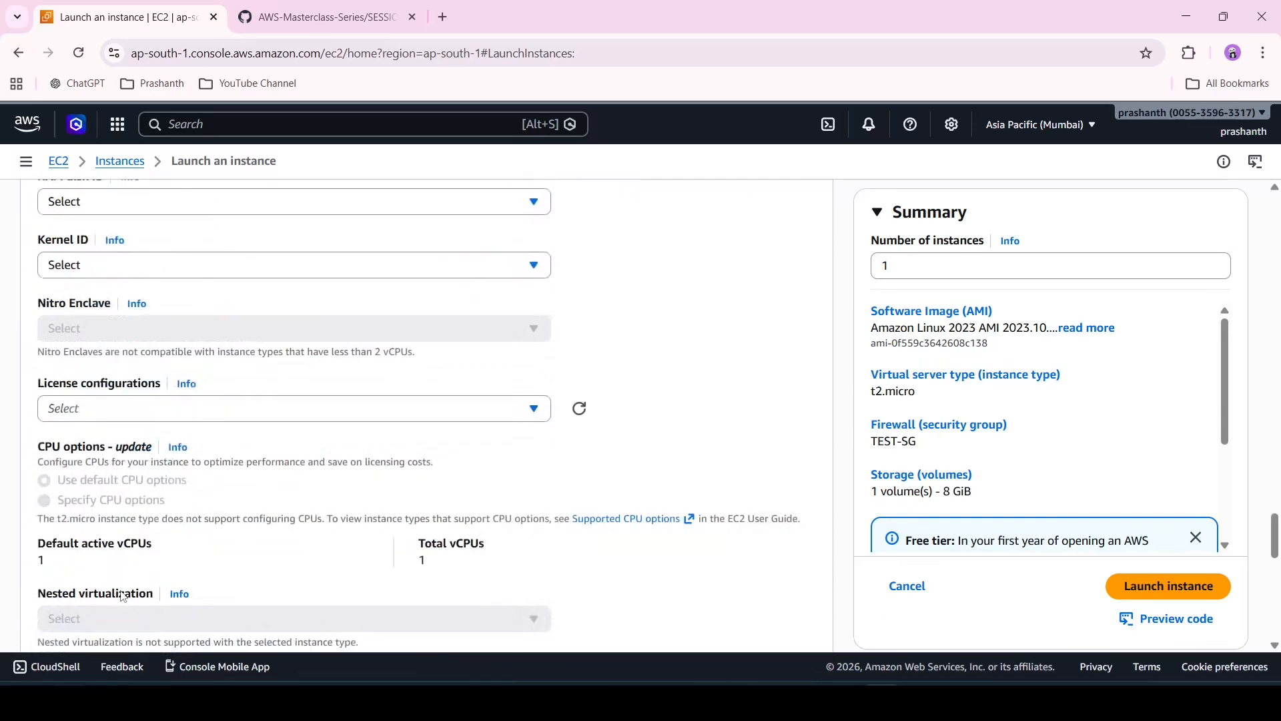
scroll(123, 596, down, 7)
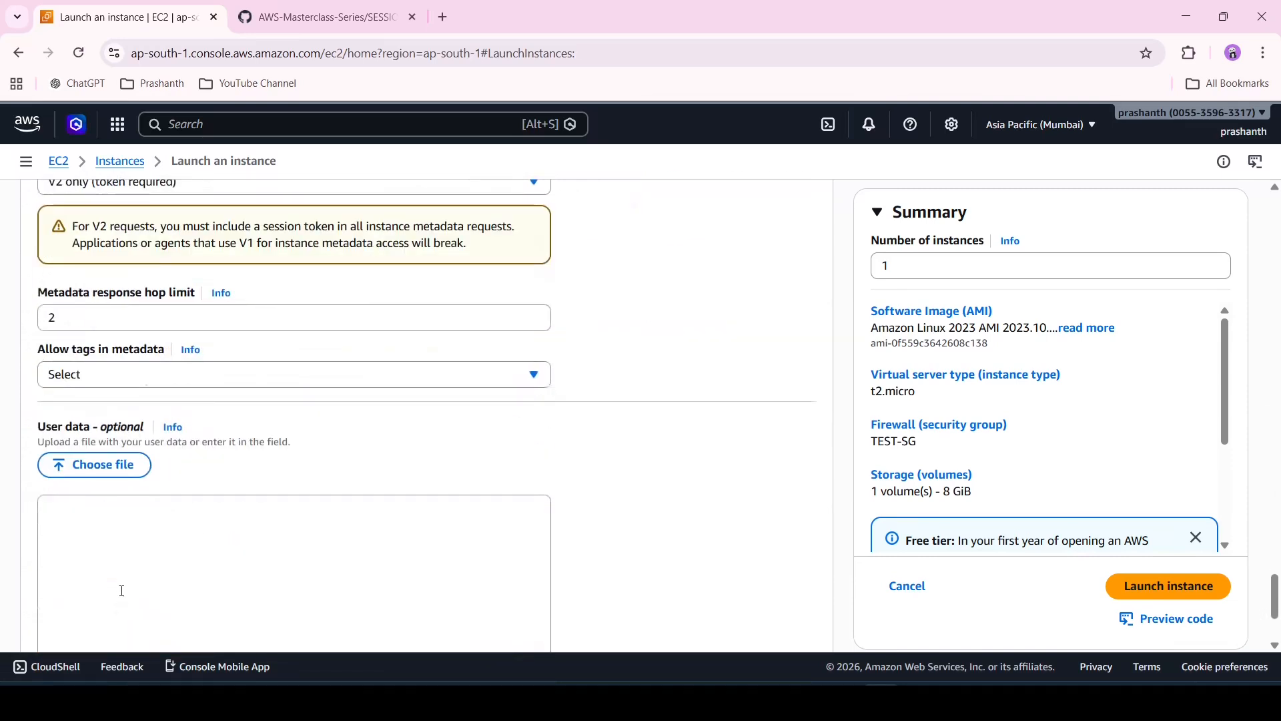
scroll(122, 590, down, 3)
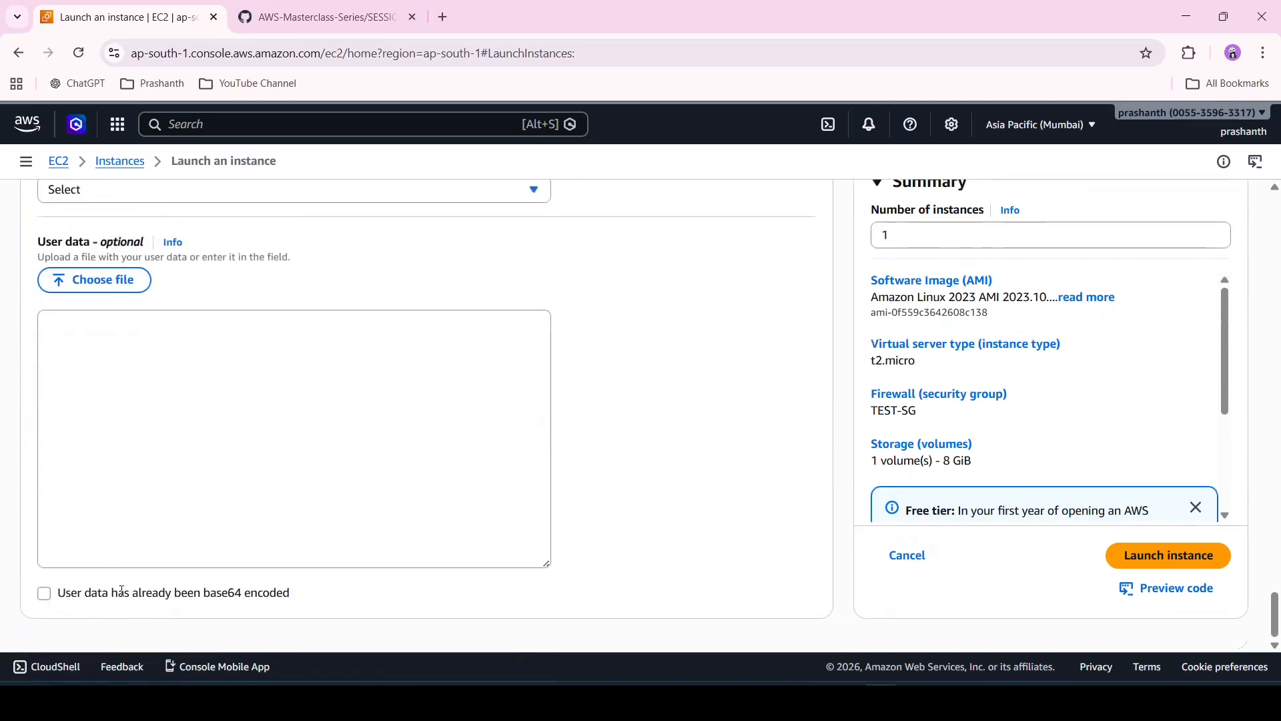
scroll(337, 391, up, 1)
scroll(338, 394, down, 1)
Switch to Notepad and copy the whole httpd bash script from the #!binbash tab
key(alt+Tab)
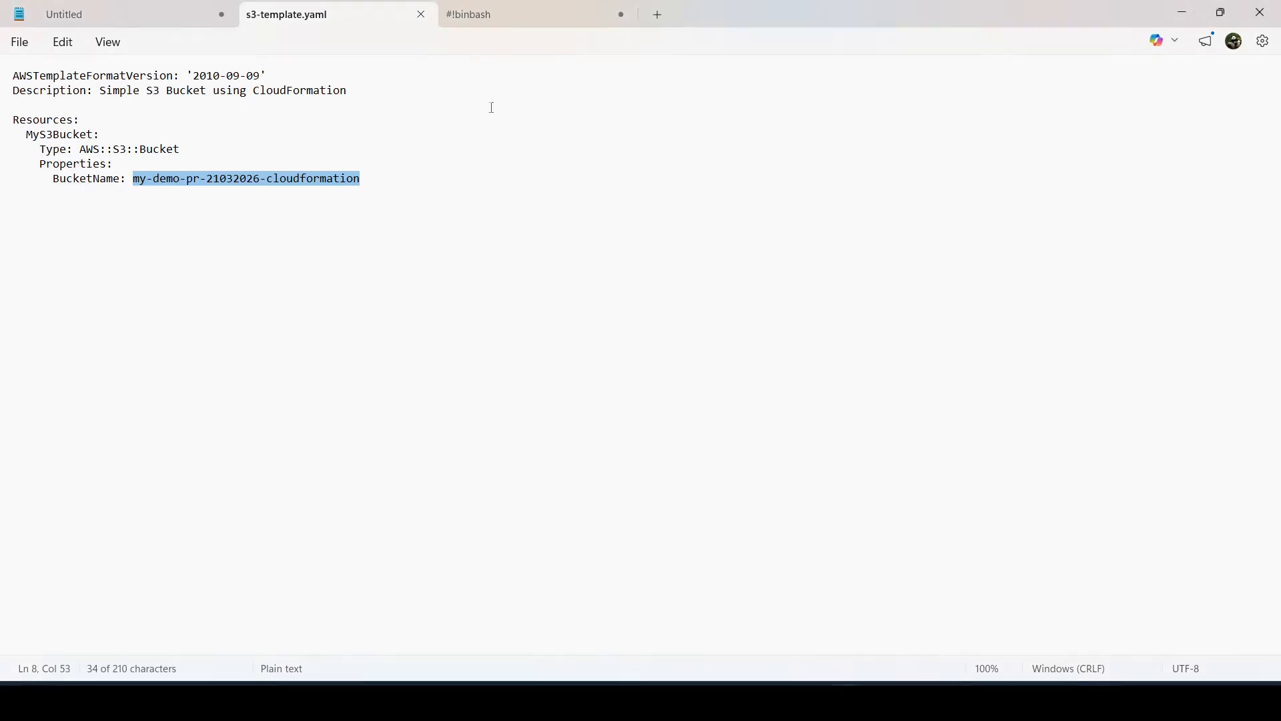
click(487, 9)
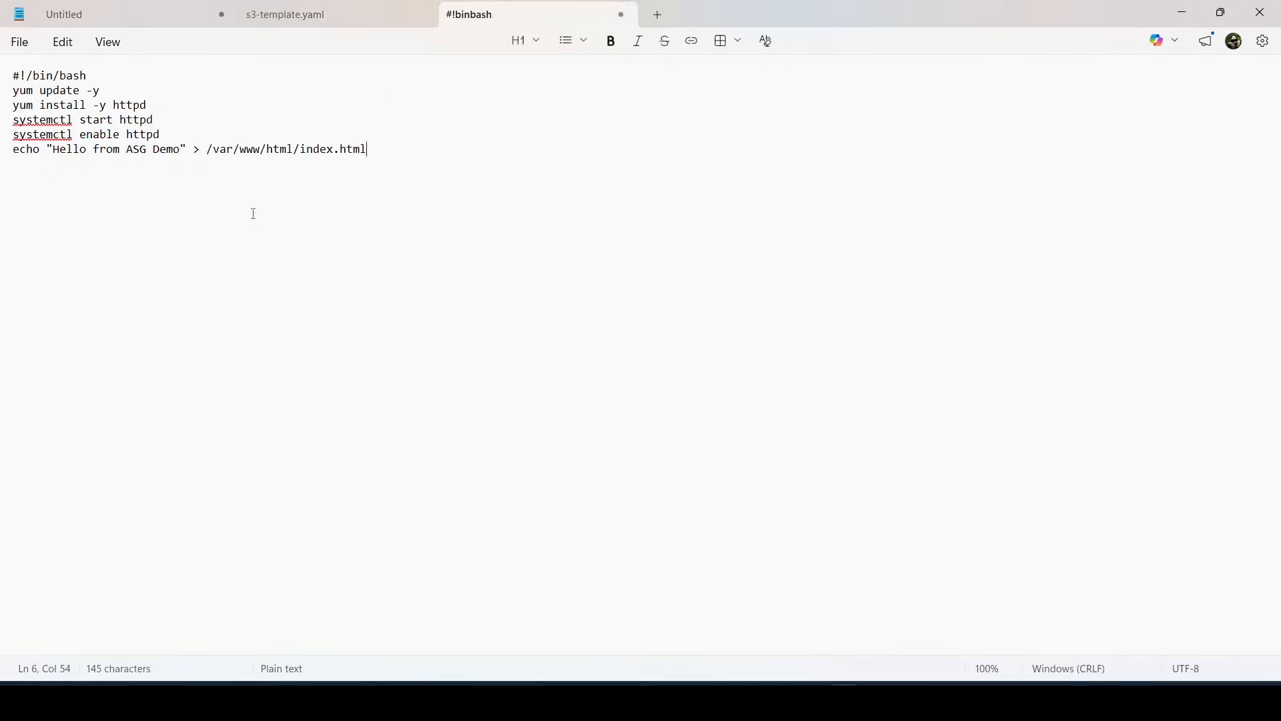
double_click(75, 92)
click(85, 104)
double_click(85, 105)
click(100, 121)
double_click(100, 121)
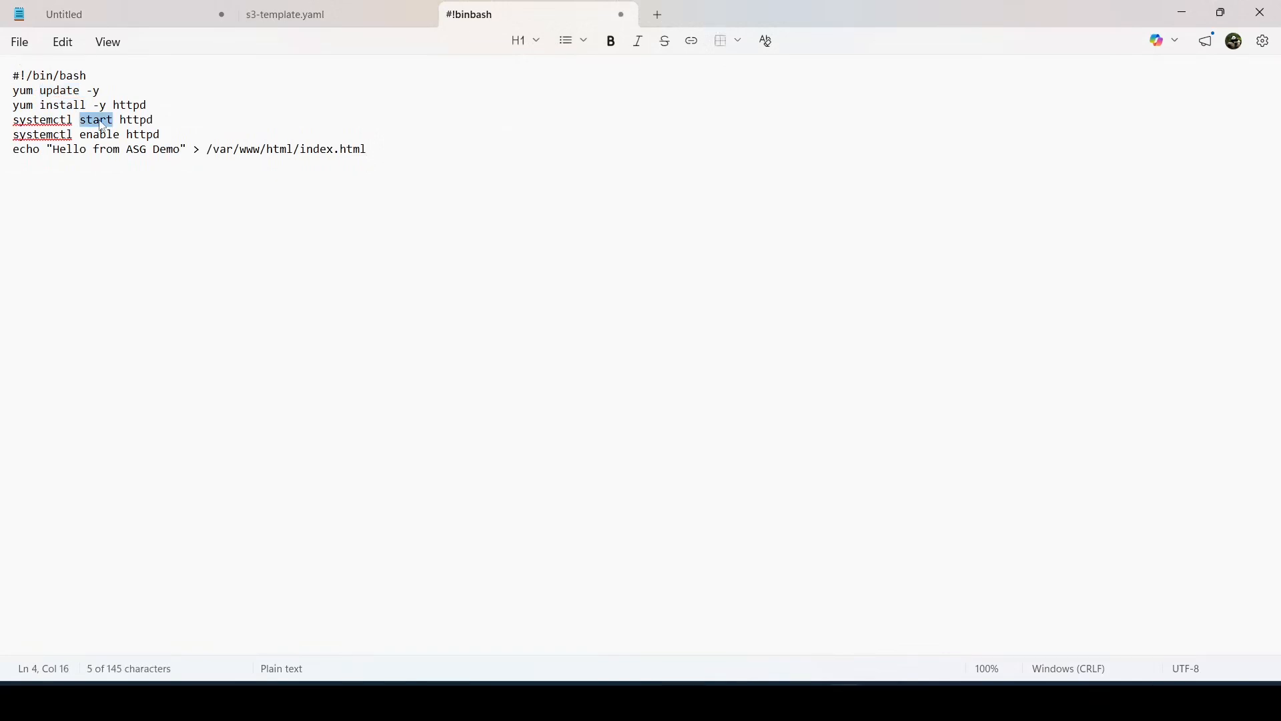
double_click(103, 134)
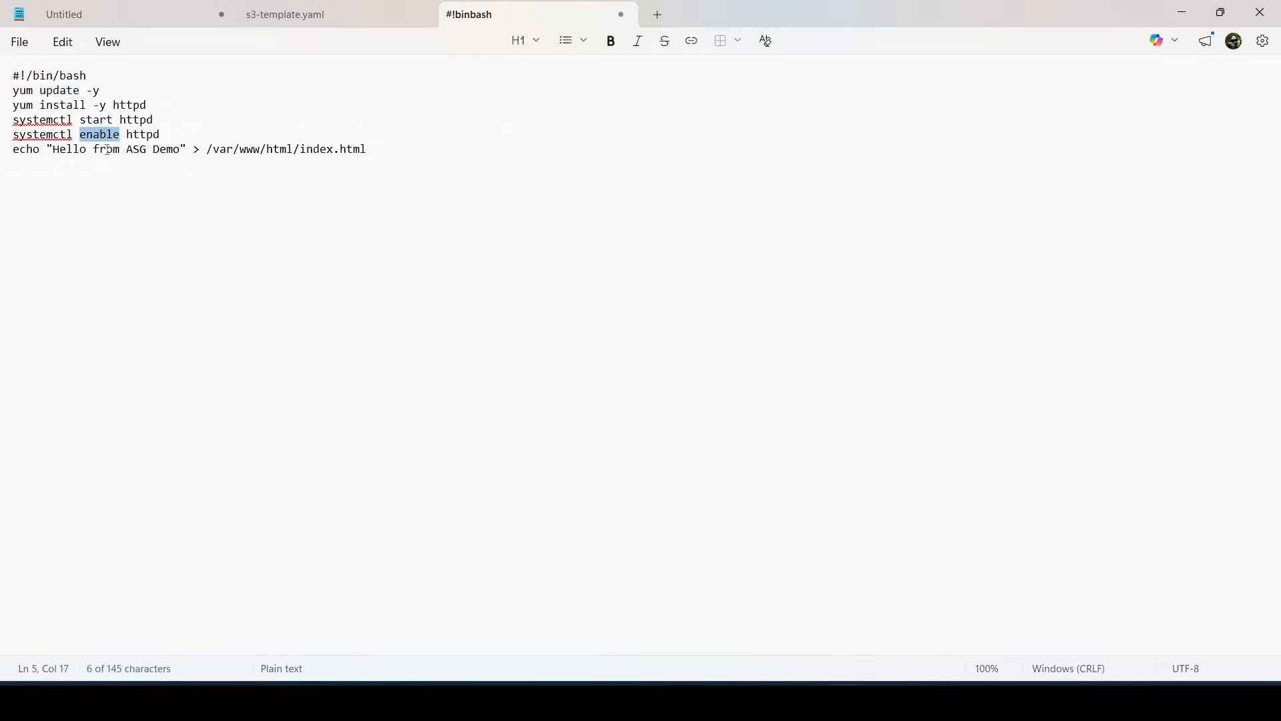
click(107, 150)
drag(55, 150, 3, 74)
click(372, 146)
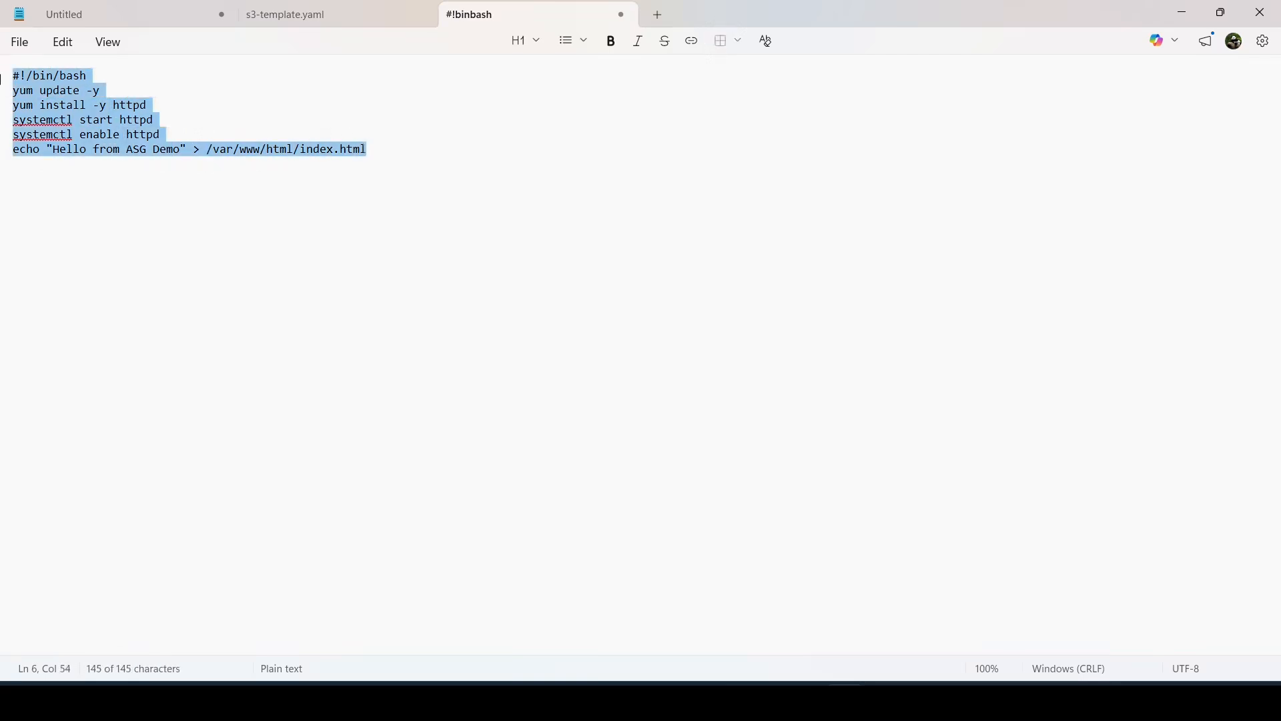
Paste the script into the instance's User data field
mouse_move(886, 701)
click(881, 611)
click(225, 449)
text(#!/bin/bash yum update -y yum install -y httpd systemctl start httpd systemctl enable httpd echo "Hello from AWS Demo" > /var/www/html/index.html)
scroll(794, 514, up, 4)
scroll(794, 514, up, 5)
scroll(794, 514, down, 9)
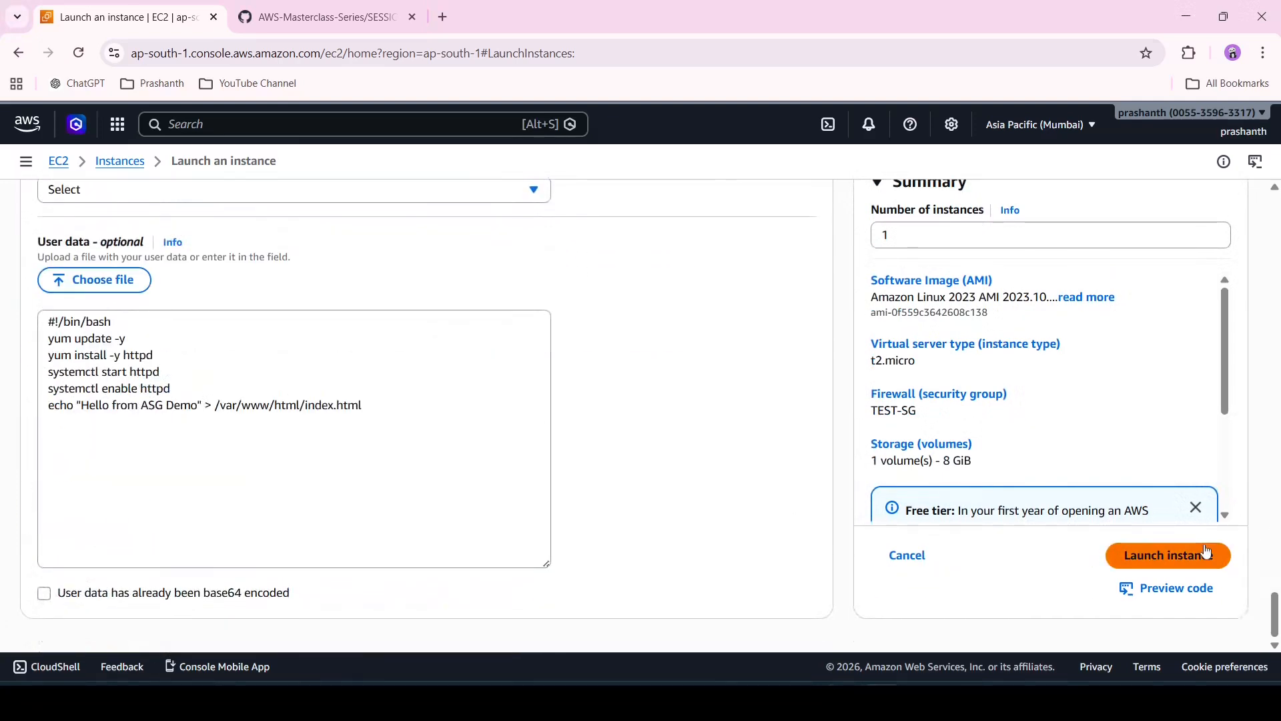
Launch the instance, proceeding without a key pair
click(1207, 554)
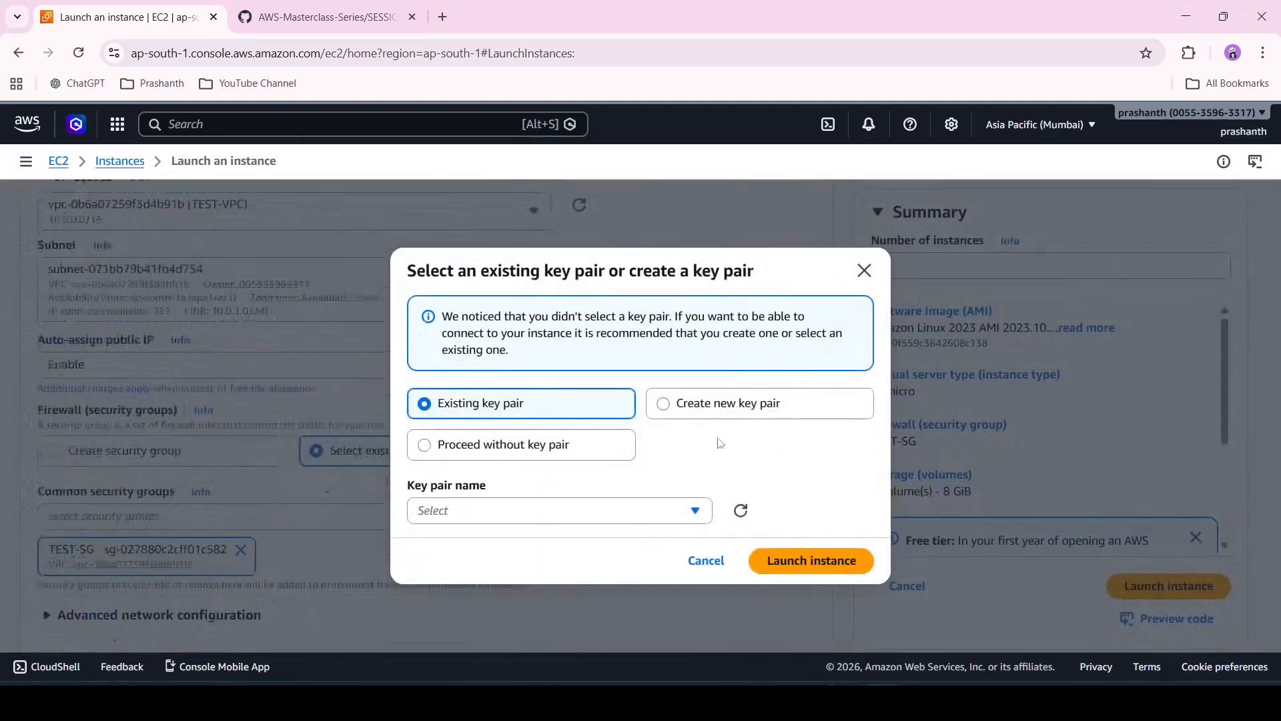
click(567, 454)
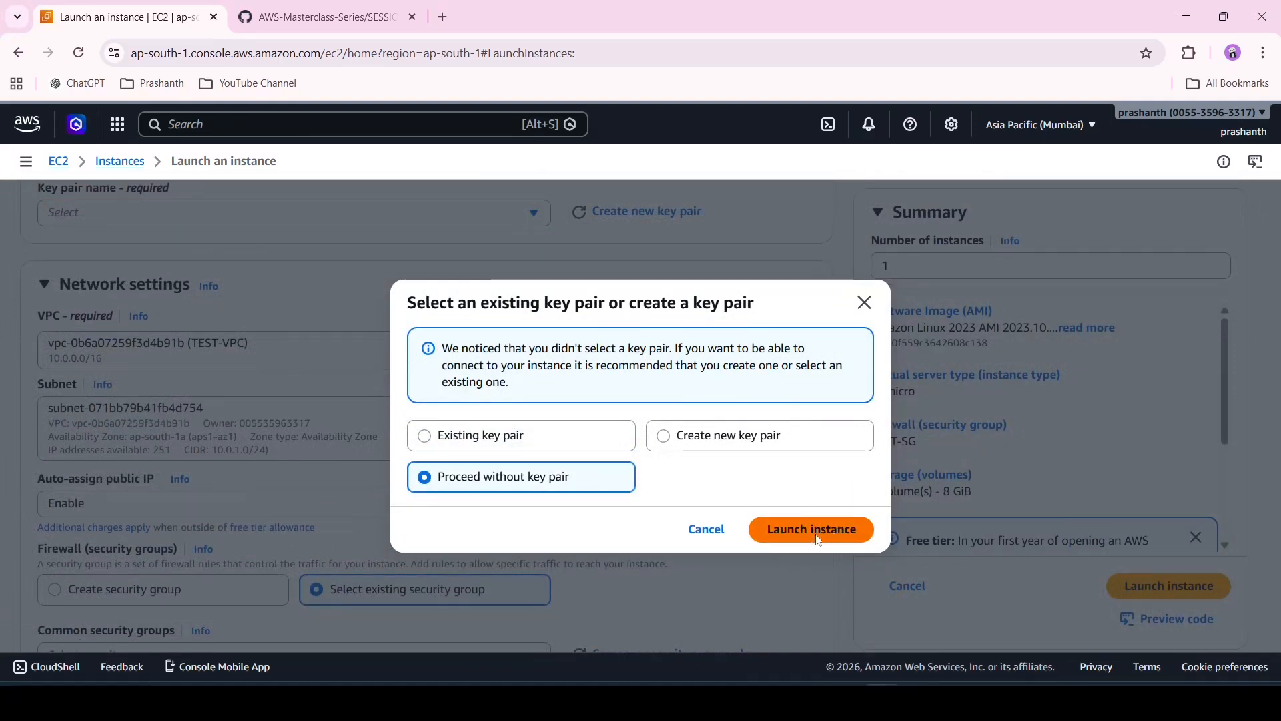
click(833, 537)
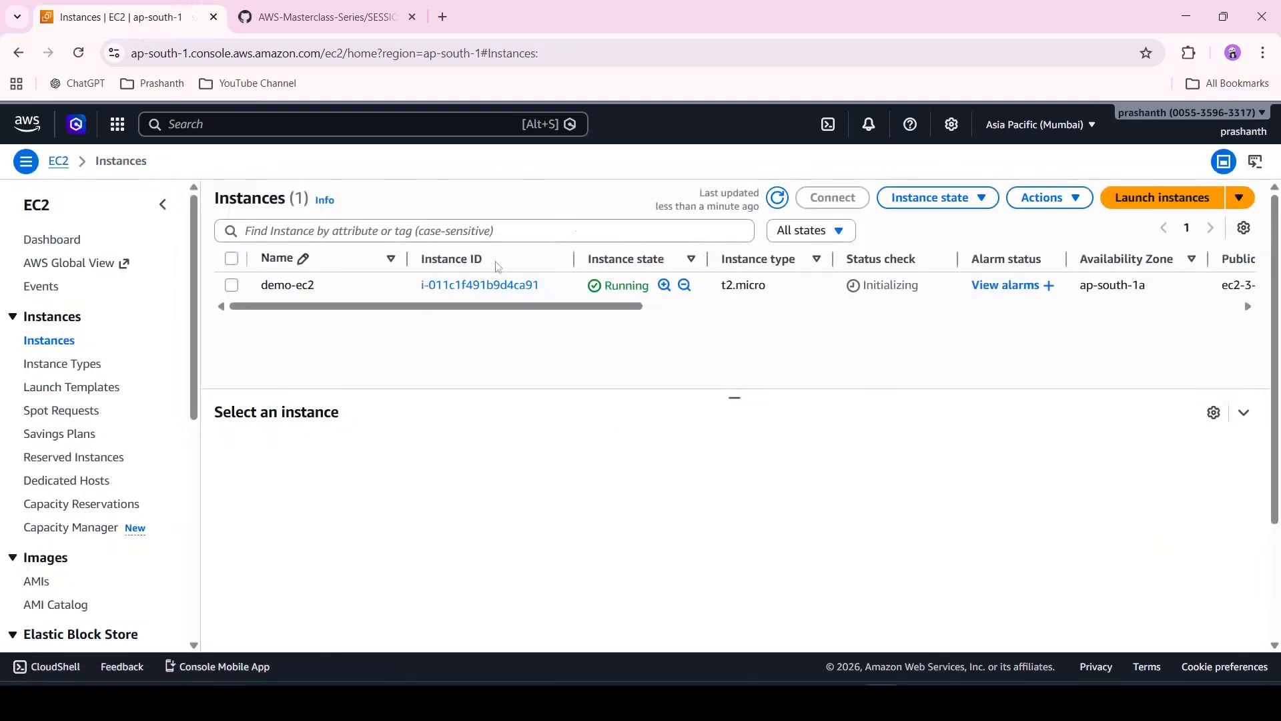
Open Auto Scaling Groups from the EC2 dashboard and start creating a new Auto Scaling group
click(46, 242)
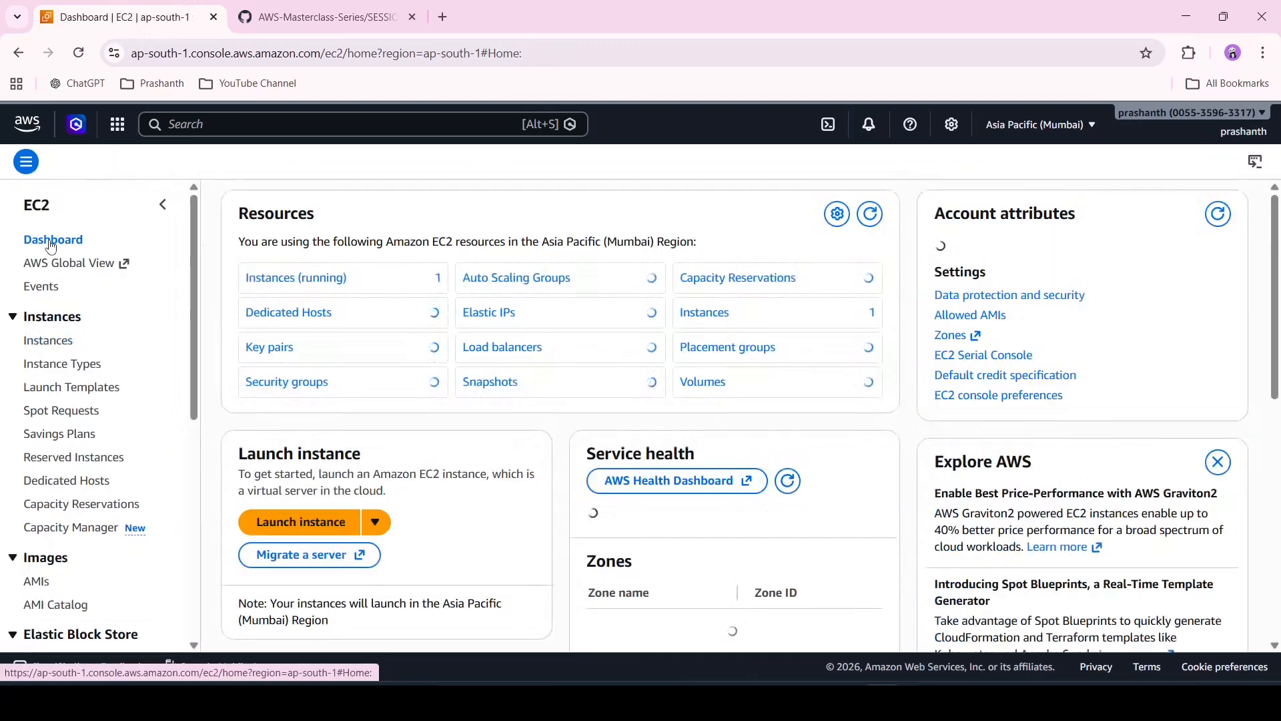
scroll(80, 533, down, 7)
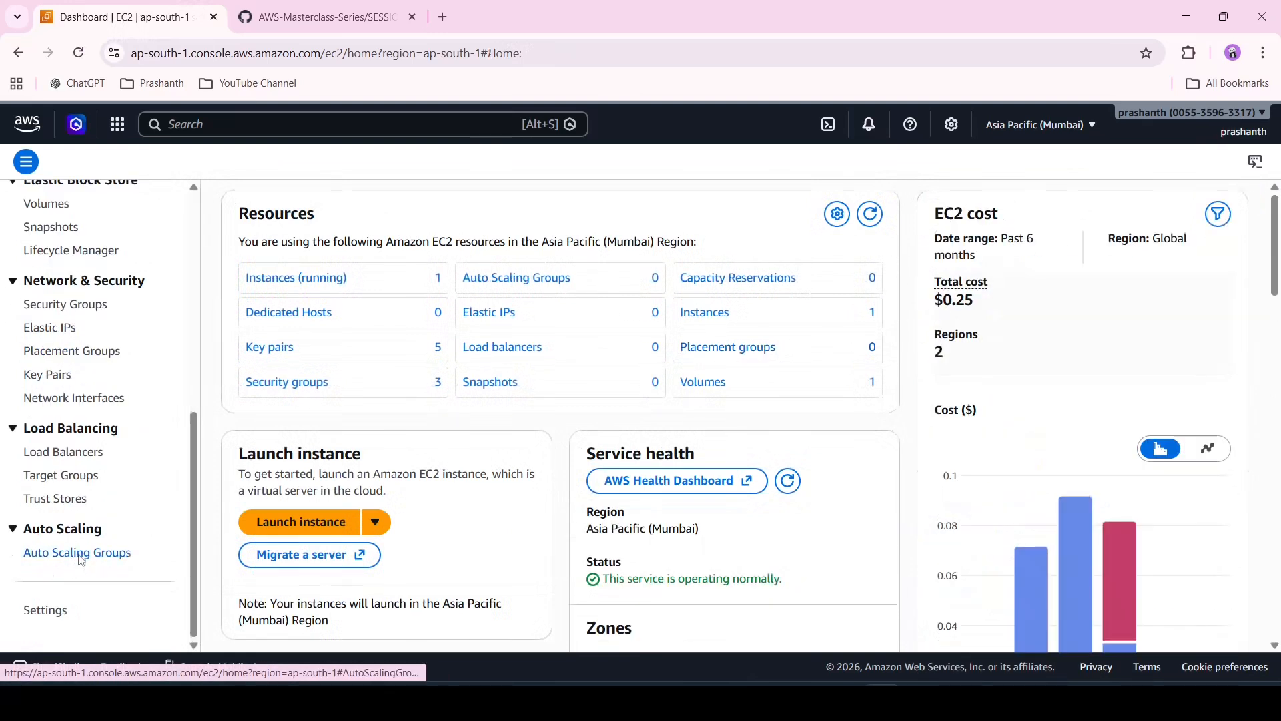
click(80, 555)
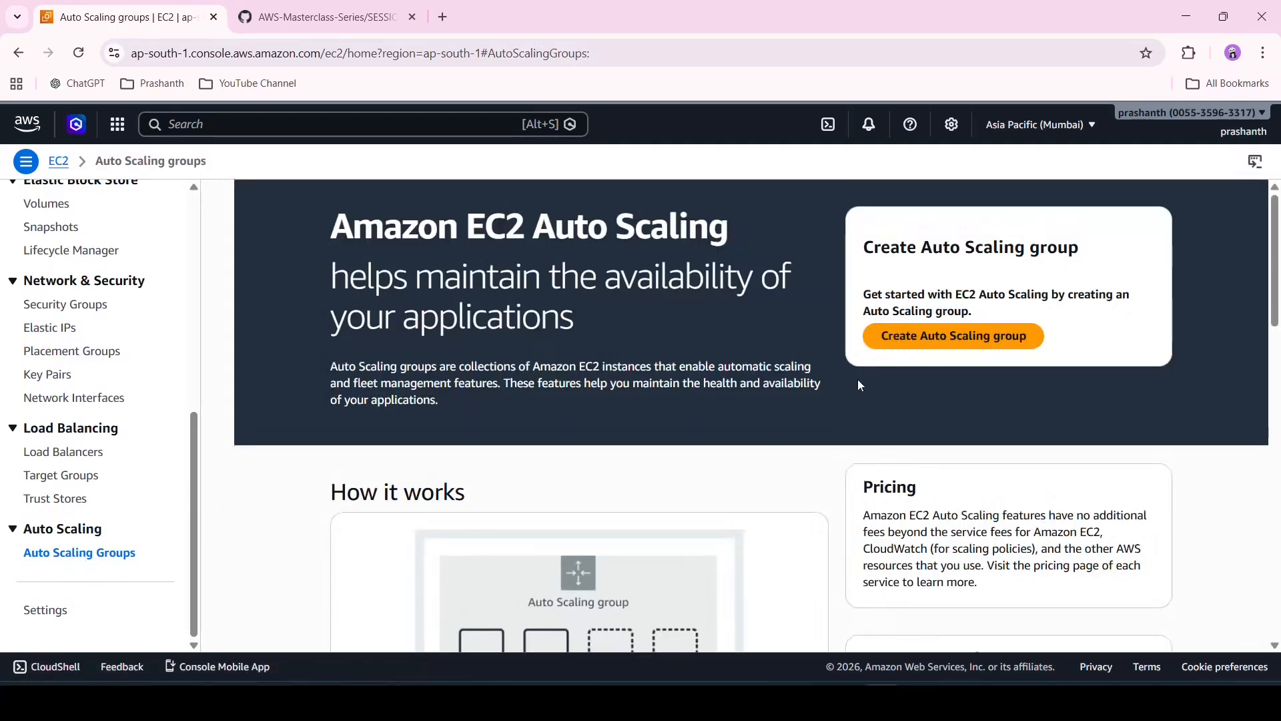
click(923, 334)
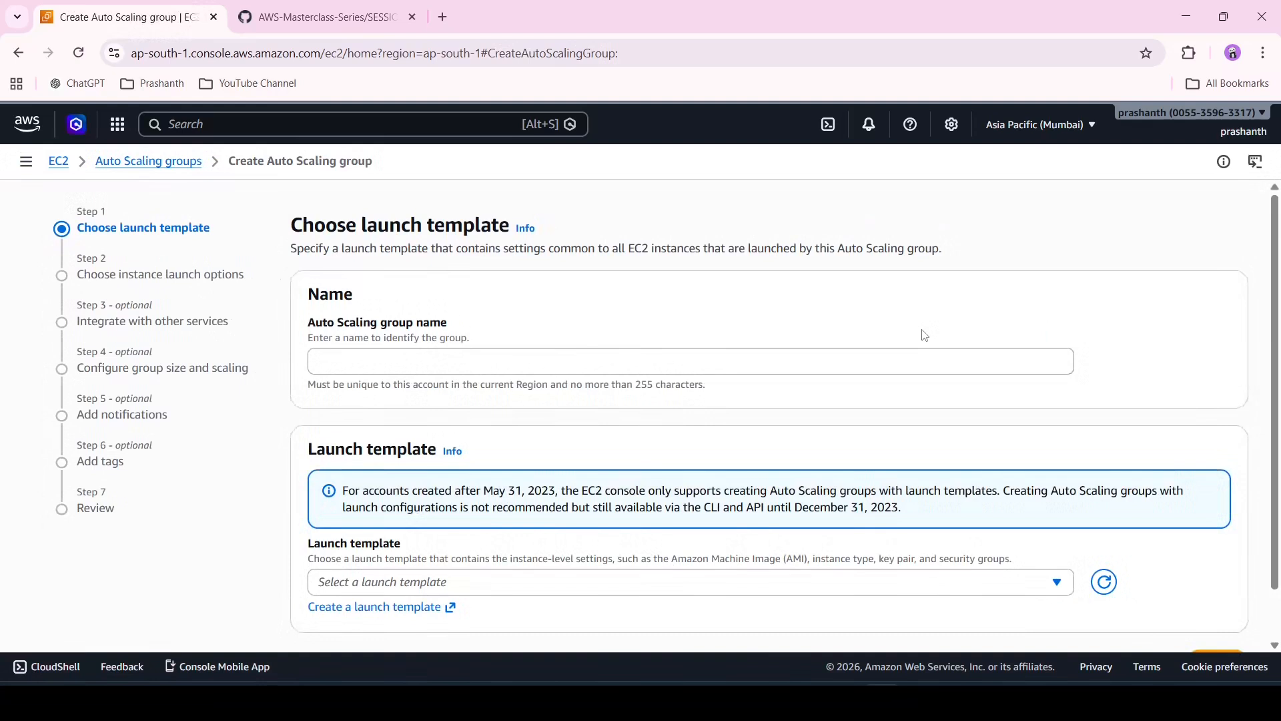
Name the Auto Scaling group ASG-DEMO
click(842, 348)
text(ASG-DEMO)
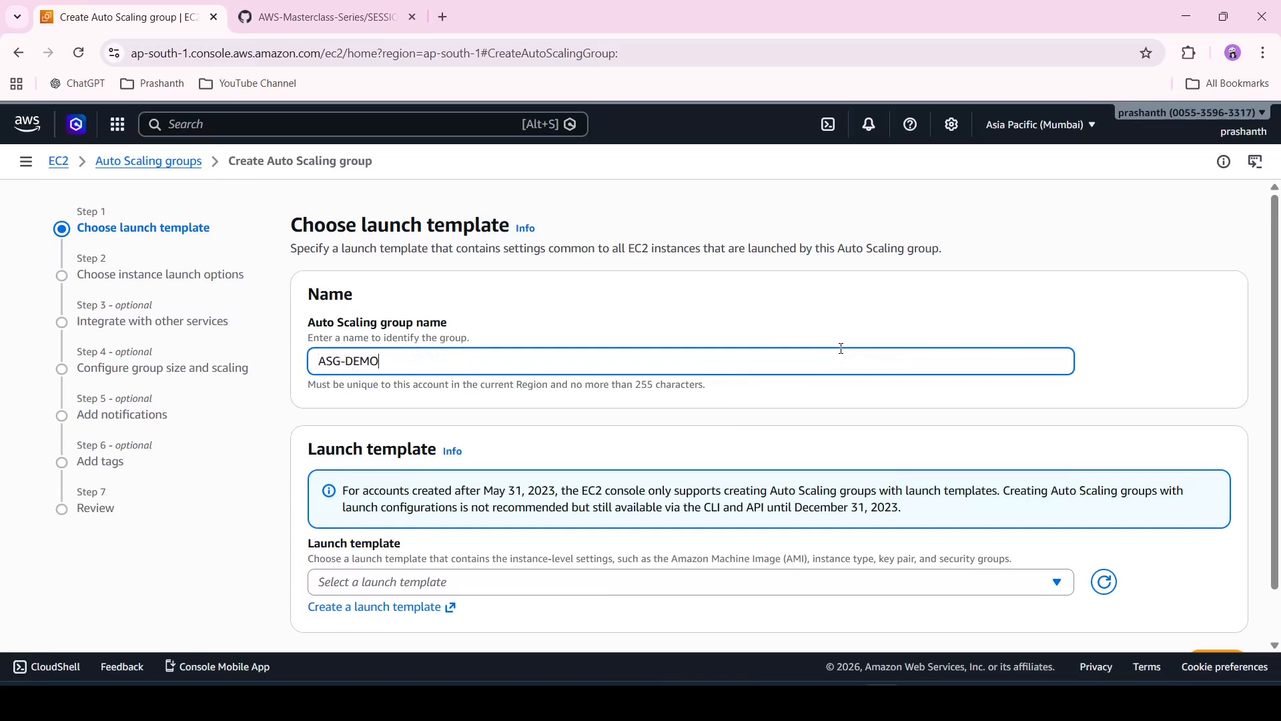
Create a launch template named asg-template from the demo-ec2 instance, then return to the EC2 dashboard
scroll(842, 348, down, 1)
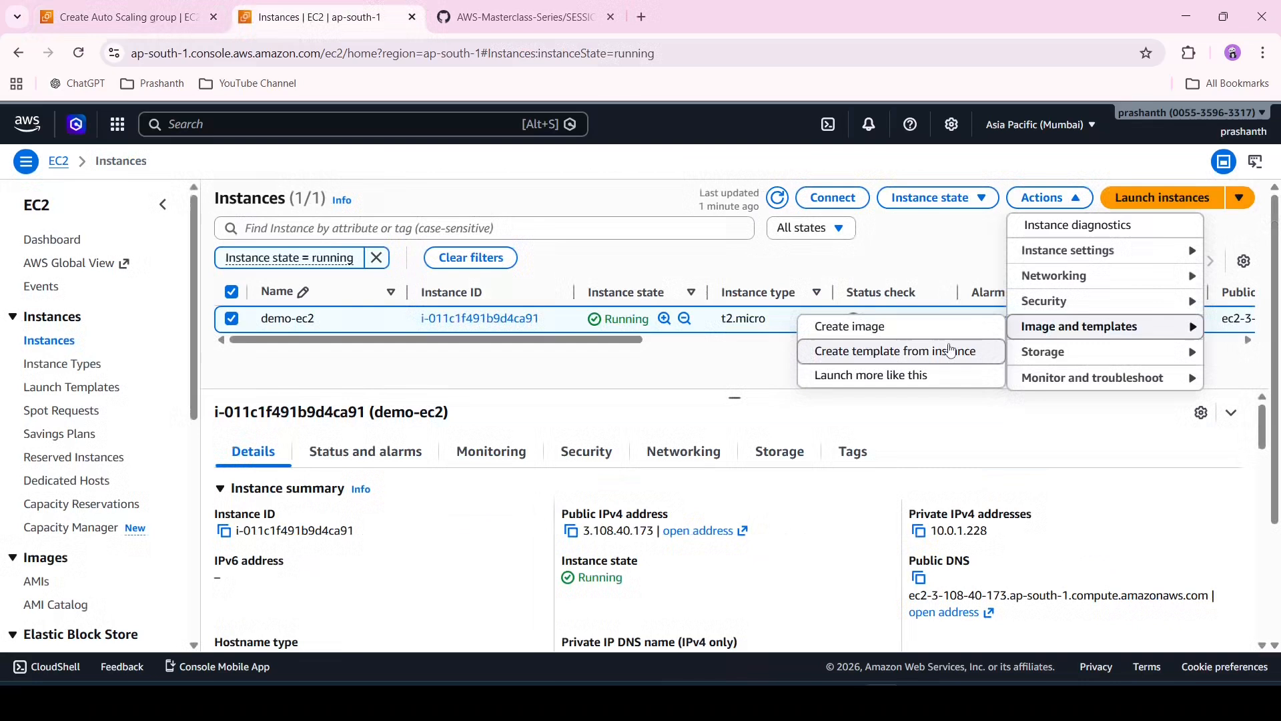
click(951, 350)
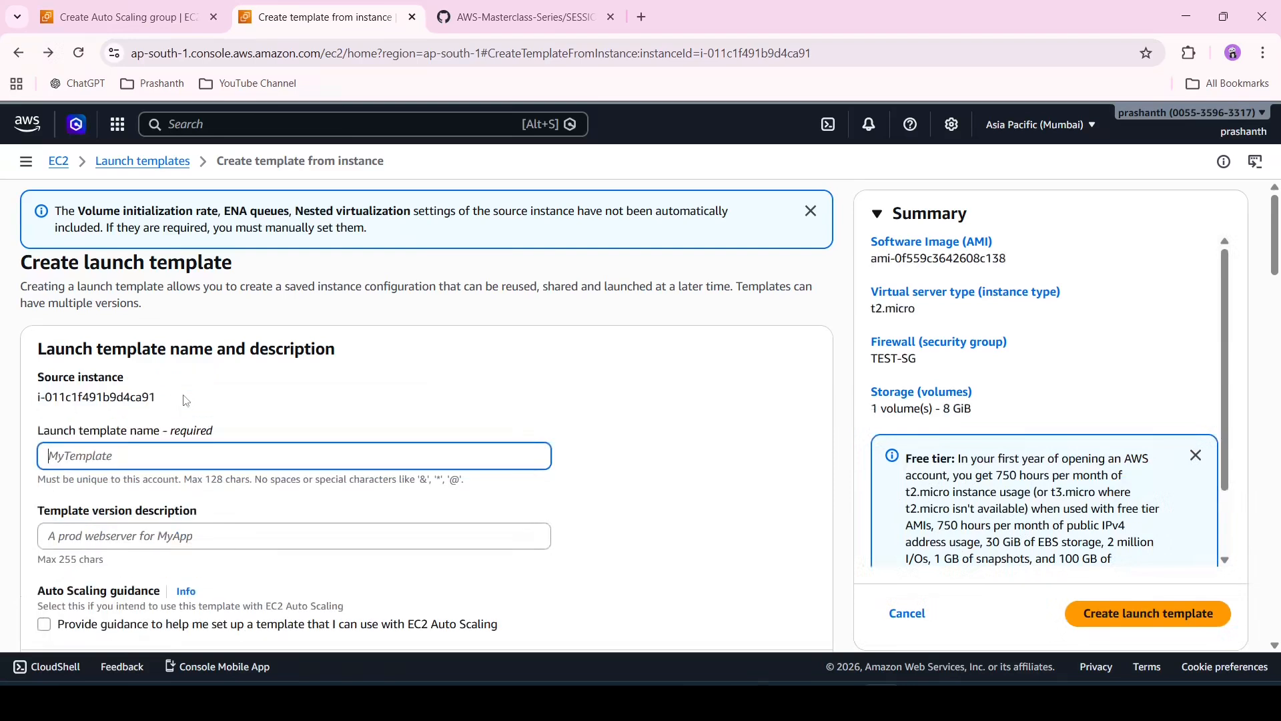
text(a)
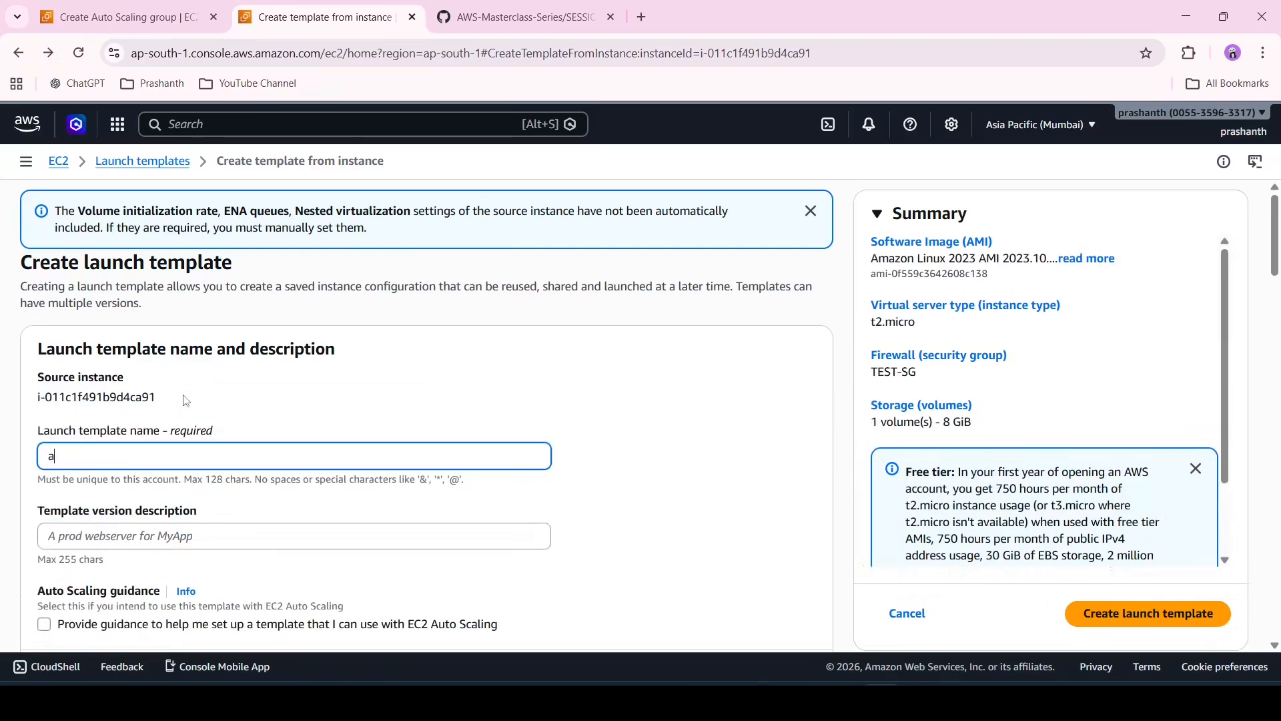
text(sg-template)
scroll(186, 400, down, 15)
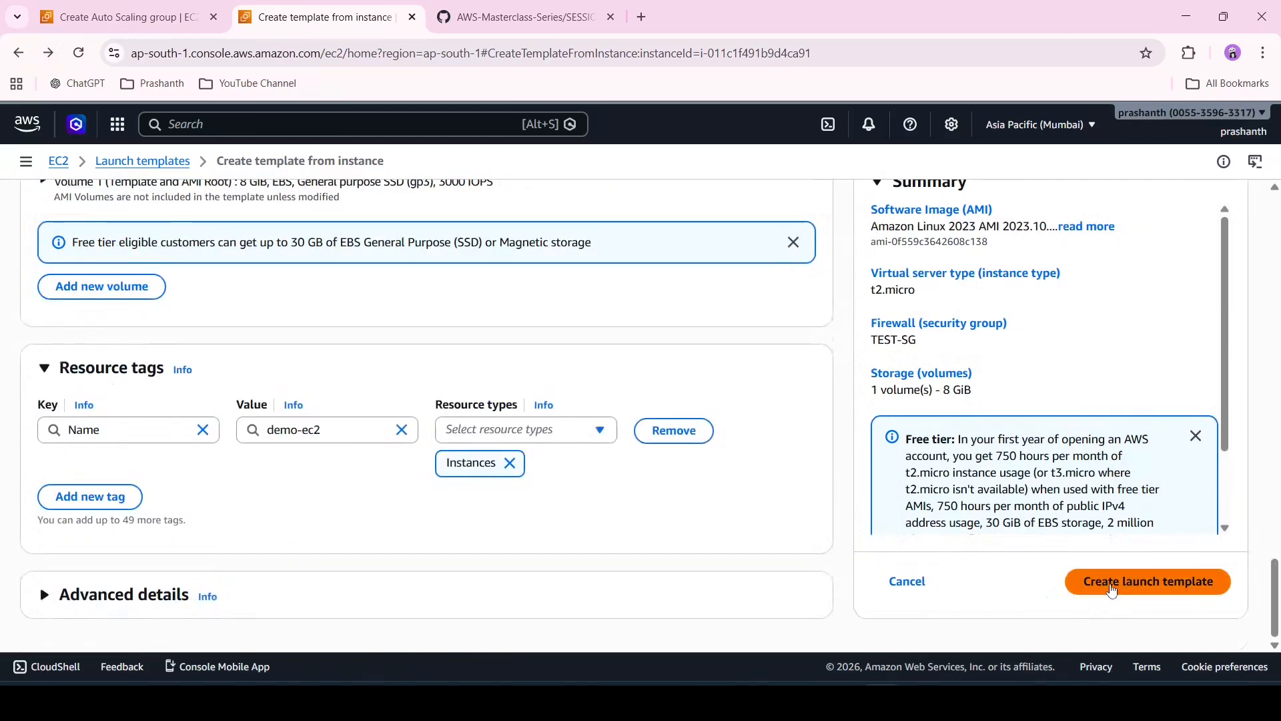
click(1112, 589)
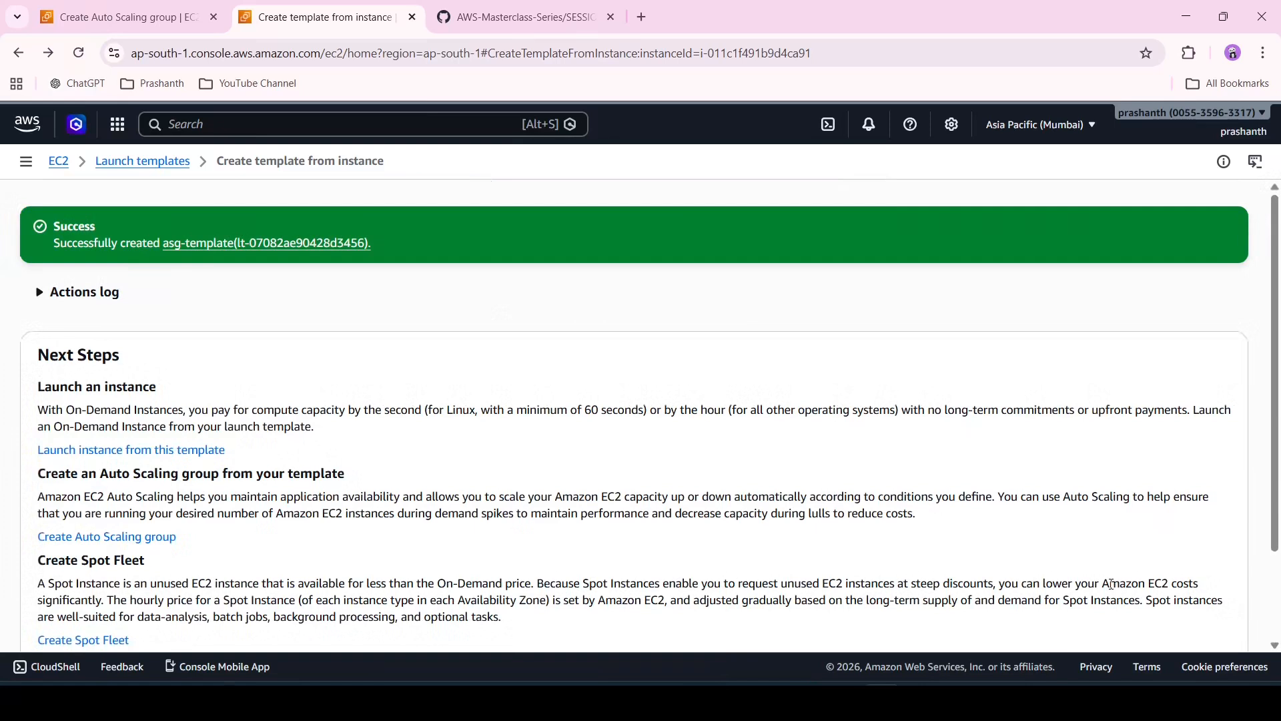
click(61, 162)
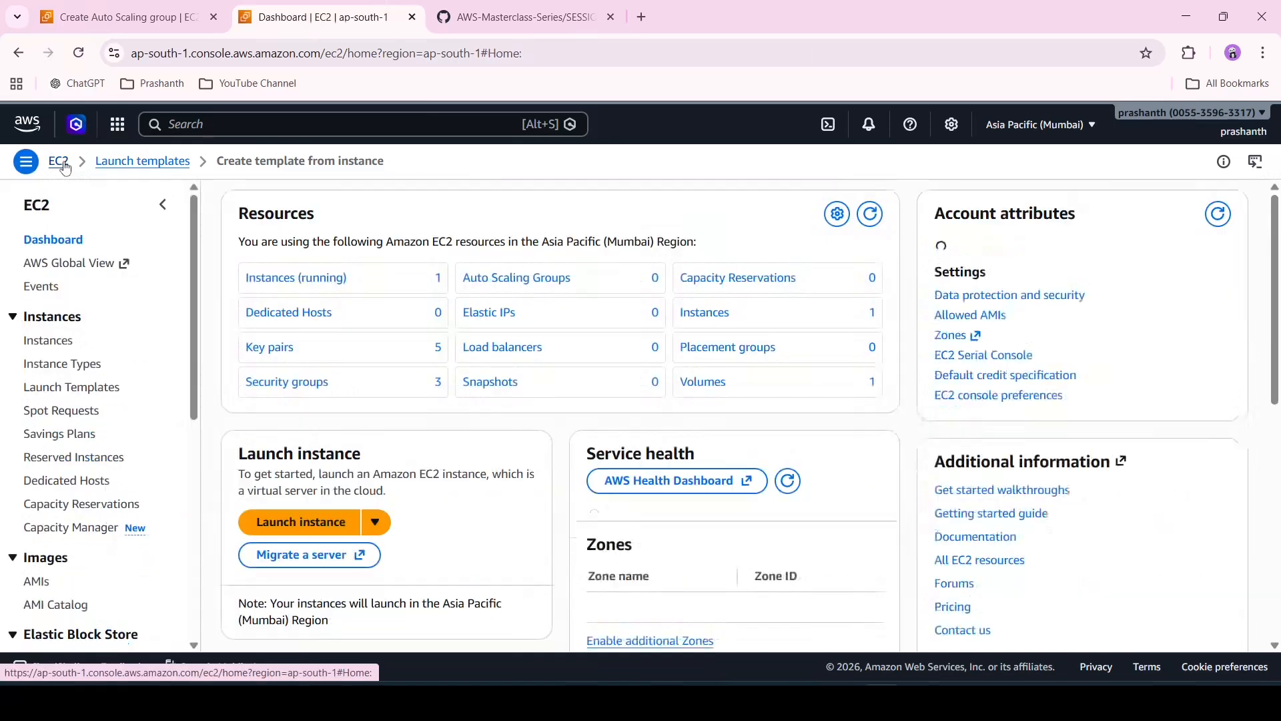
Check the asg-template entry in the Launch Templates list, then return to the Auto Scaling group wizard
click(275, 279)
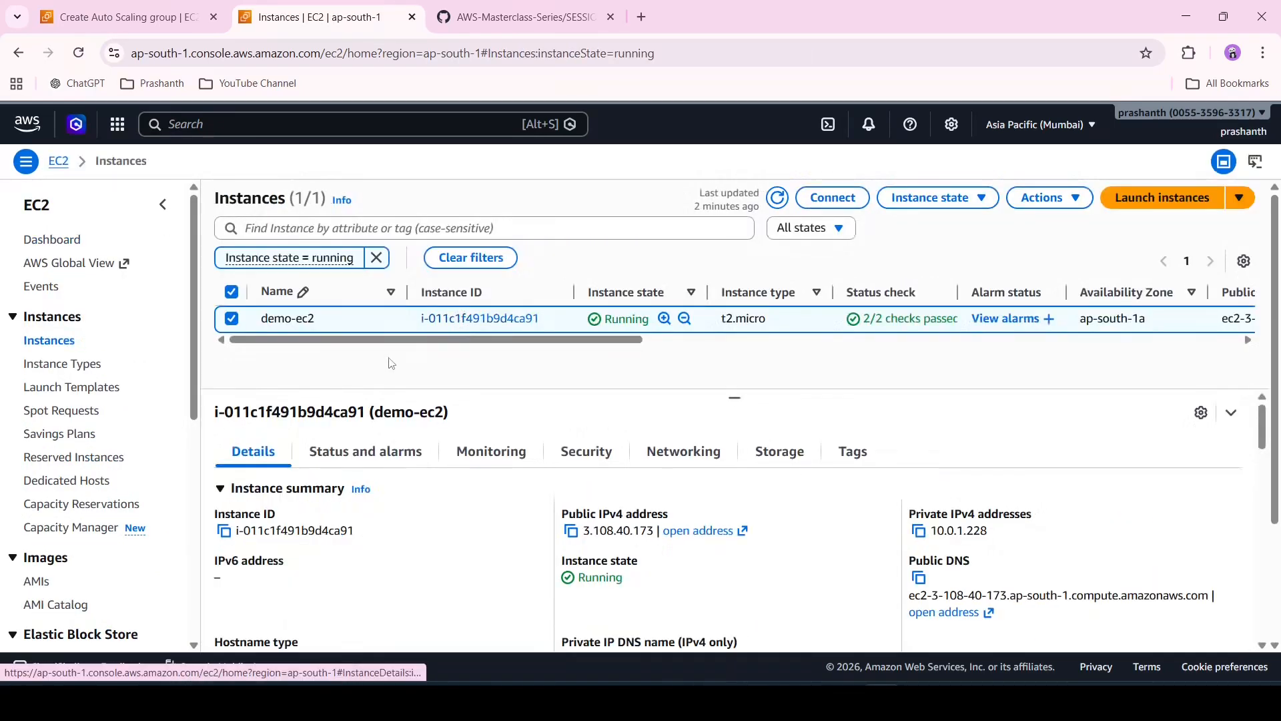
click(63, 393)
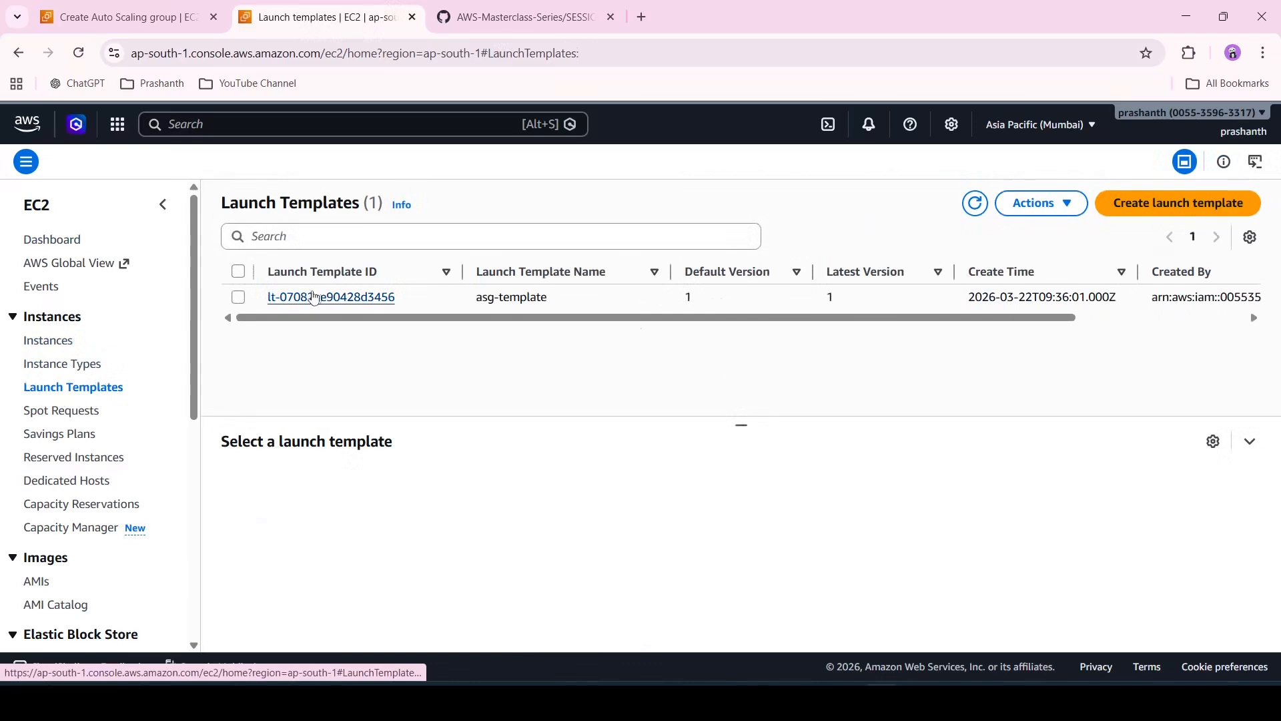
click(167, 6)
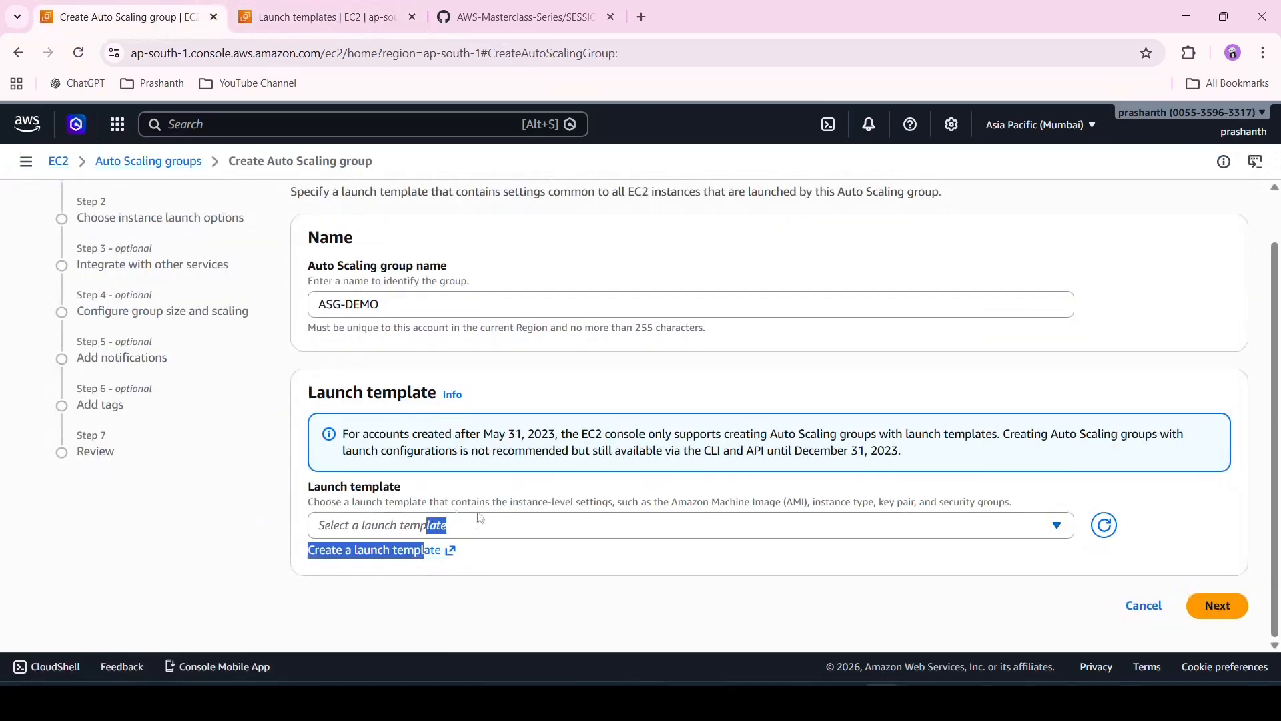
Refresh the launch template choices, select asg-template for the Auto Scaling group, and continue to the next step
click(500, 536)
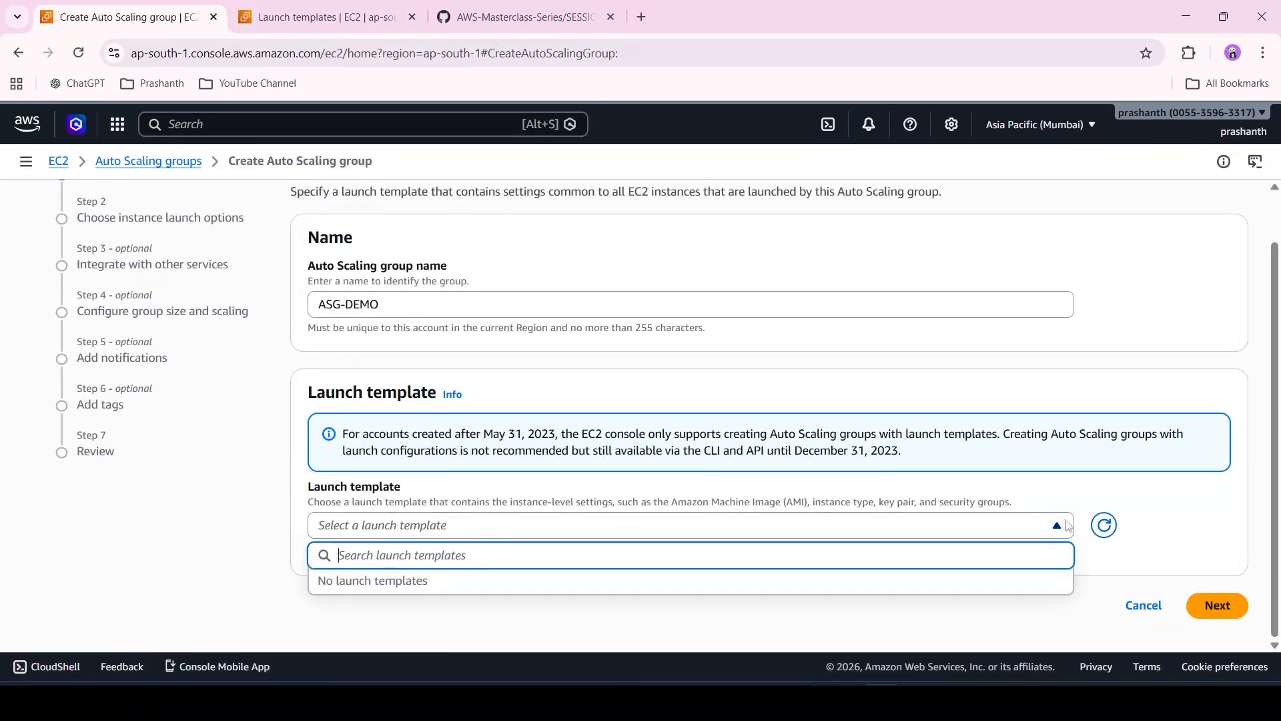
click(1103, 530)
click(1034, 534)
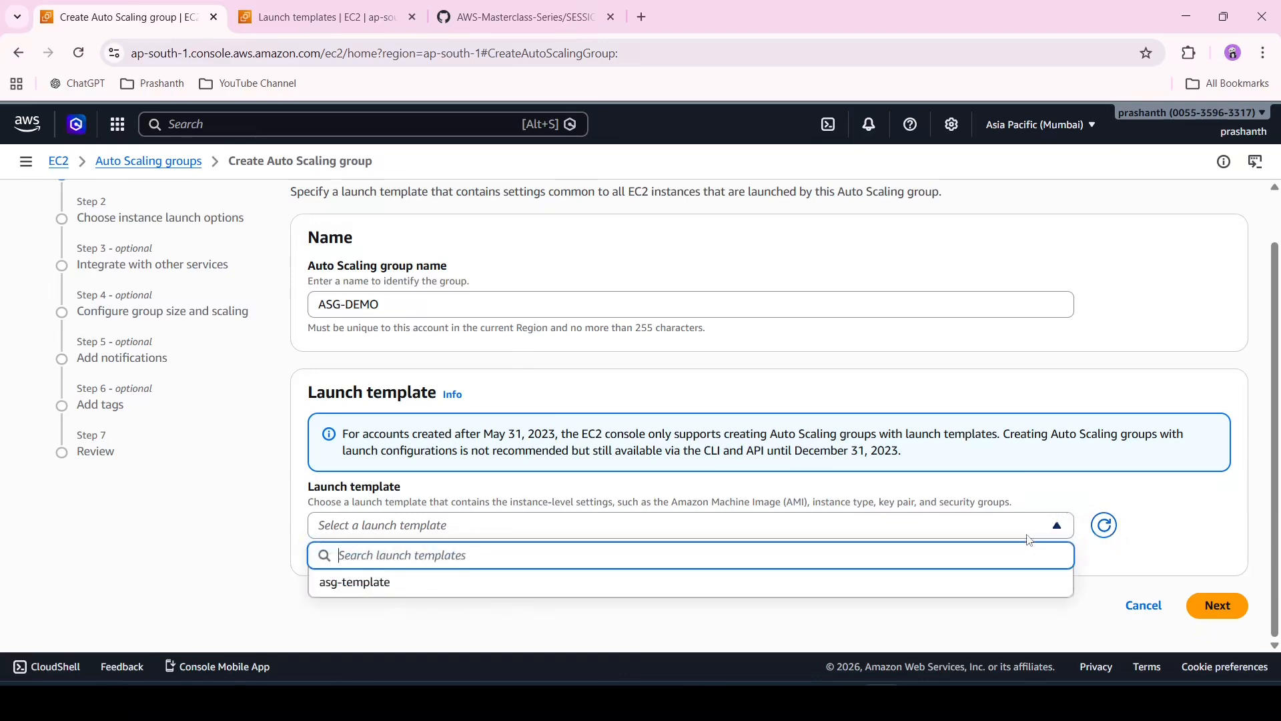
click(948, 587)
scroll(995, 583, down, 3)
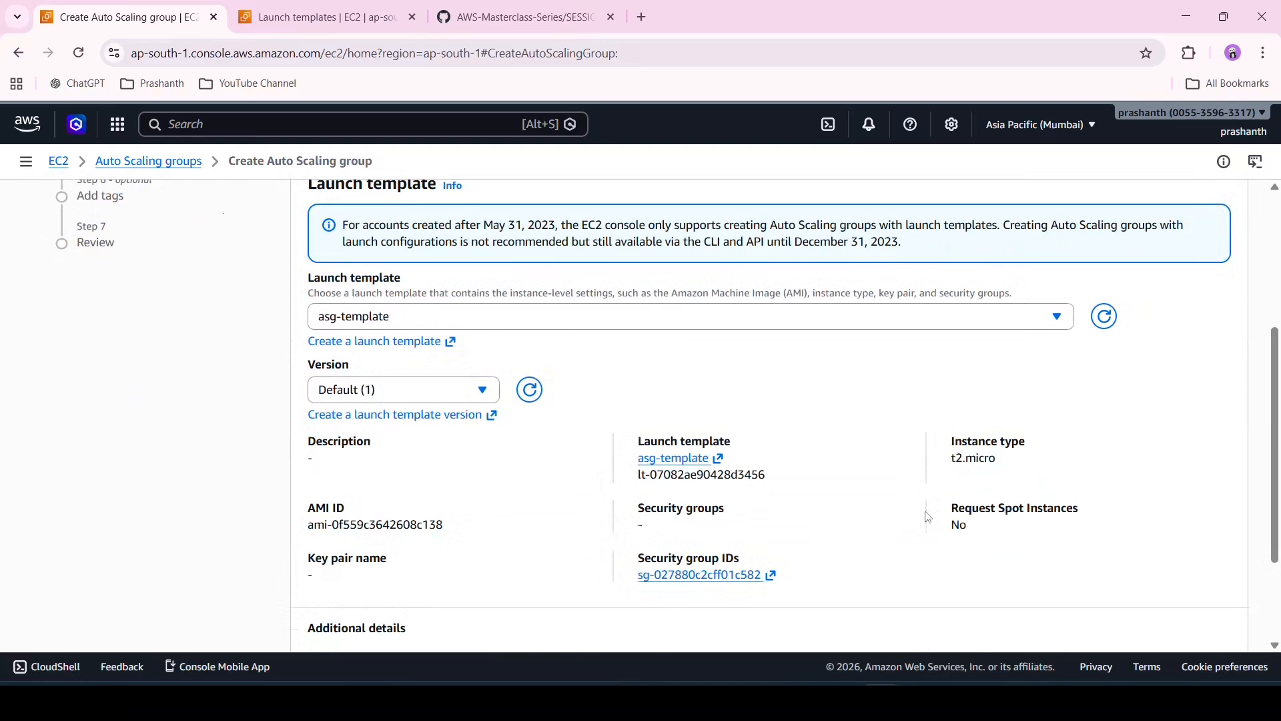
scroll(928, 517, down, 2)
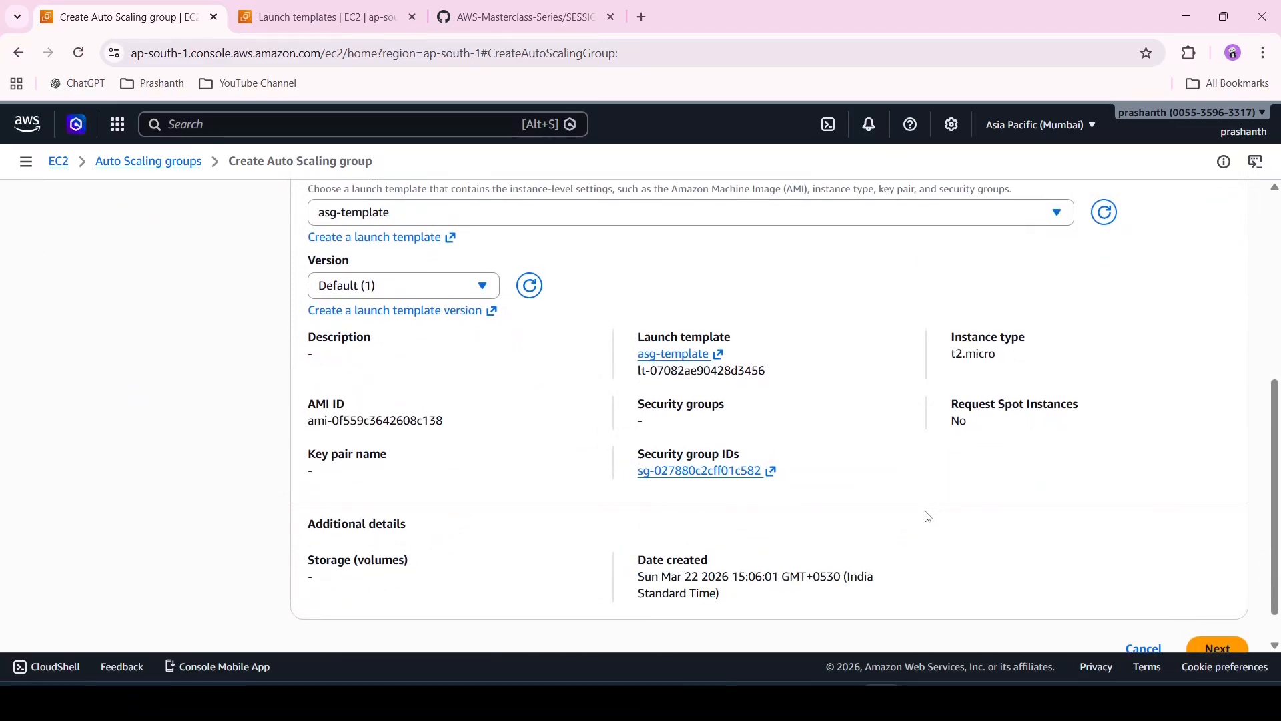
scroll(927, 517, down, 1)
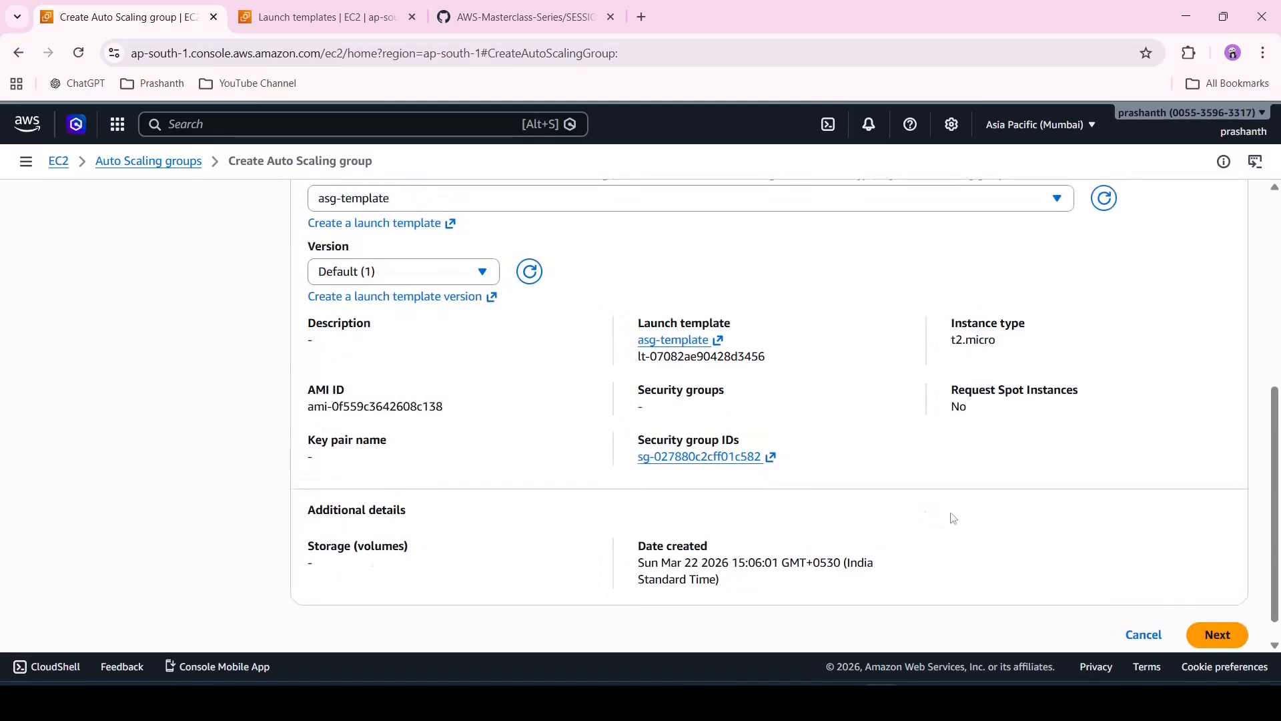
click(1218, 635)
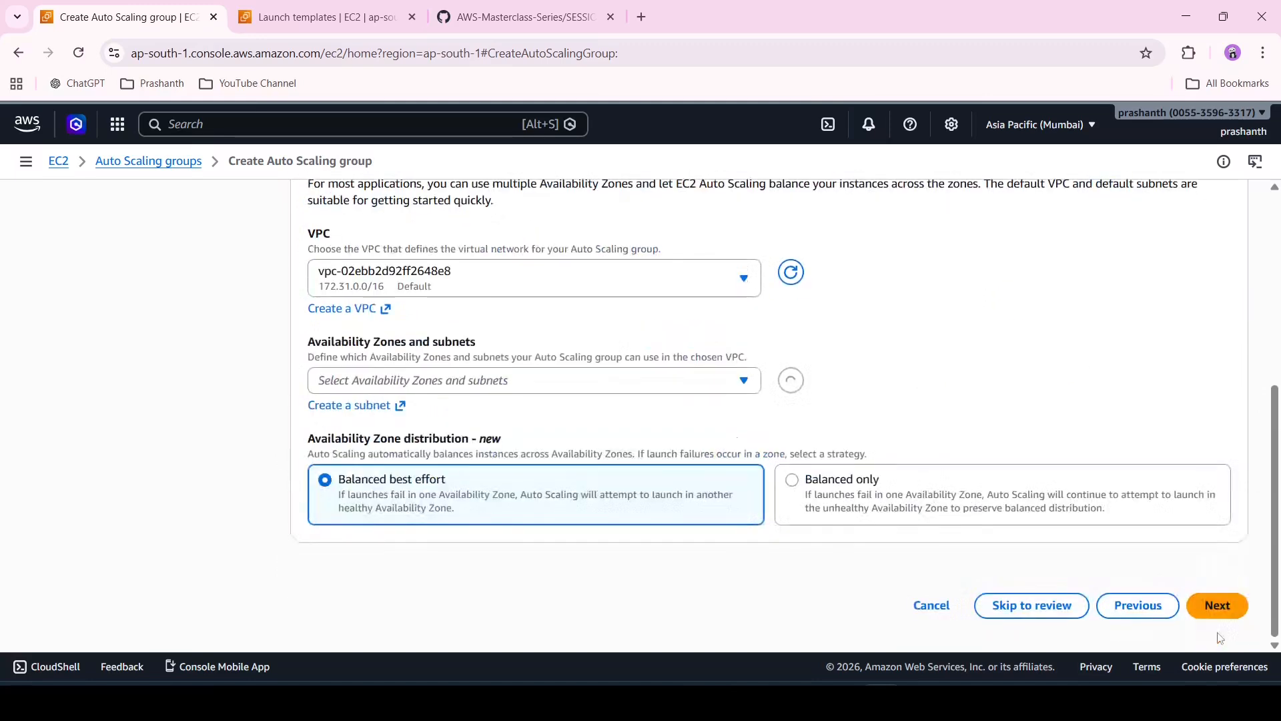
Choose the TEST-VPC network for the Auto Scaling group
scroll(765, 352, up, 4)
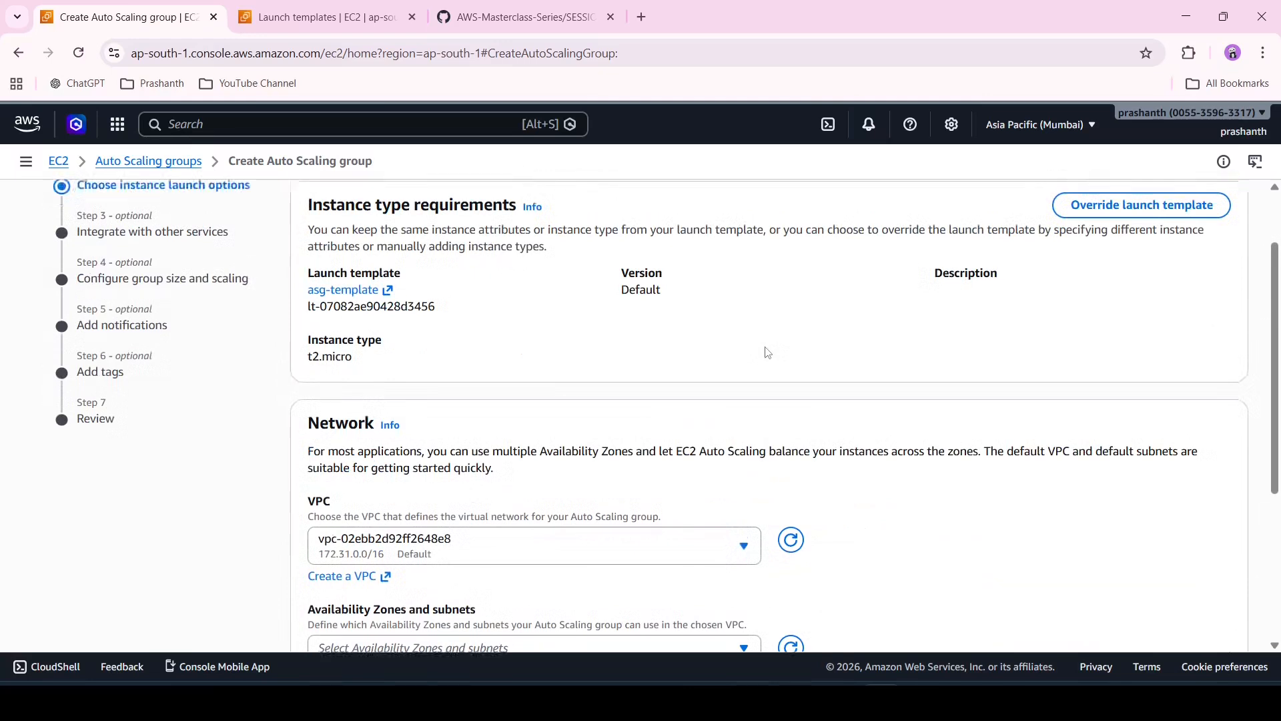
scroll(768, 353, up, 1)
scroll(767, 352, down, 3)
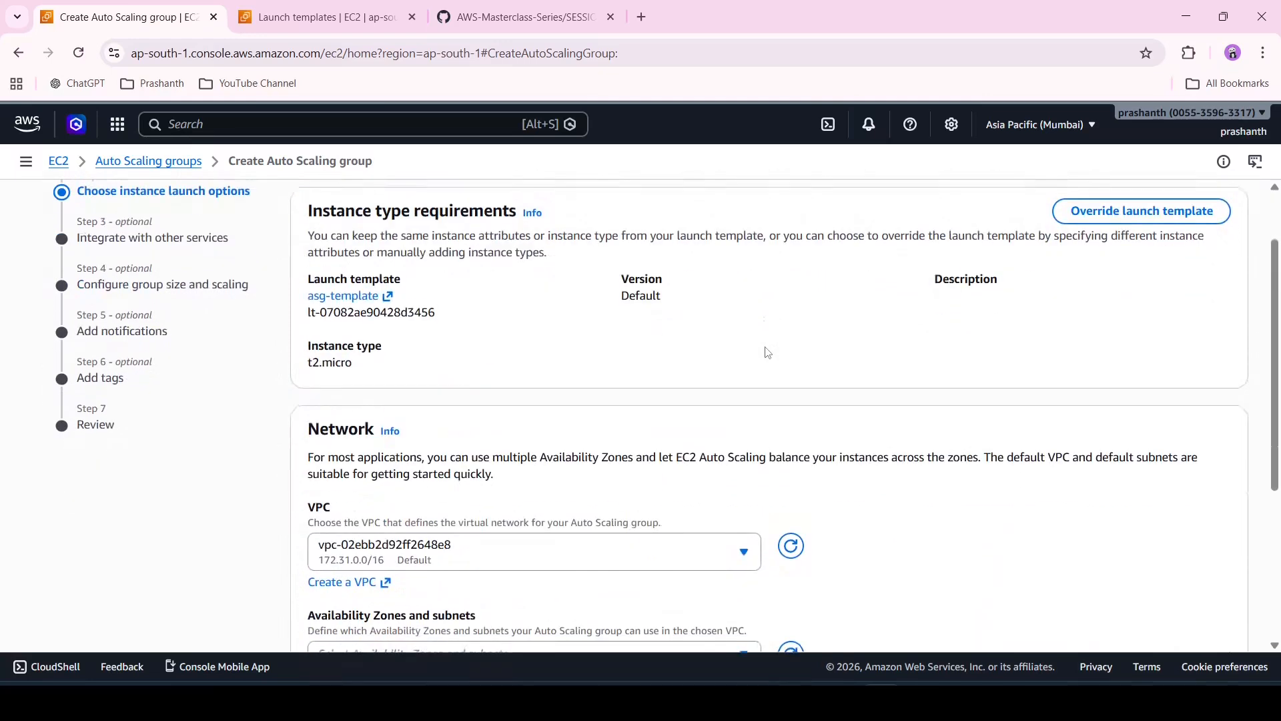
click(635, 419)
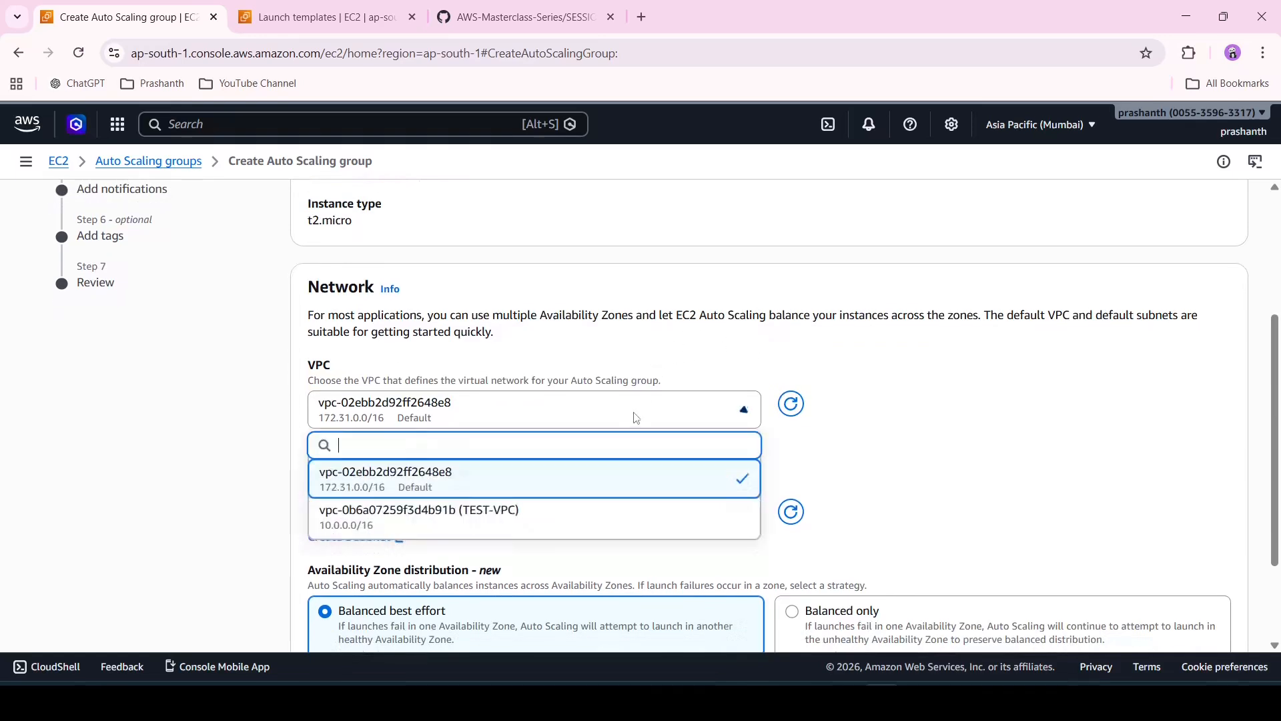
click(581, 517)
Select the PublicSubnet-2 and TEST-PUBLIC-SUBNET subnets for the group and proceed to the next step
scroll(580, 517, down, 1)
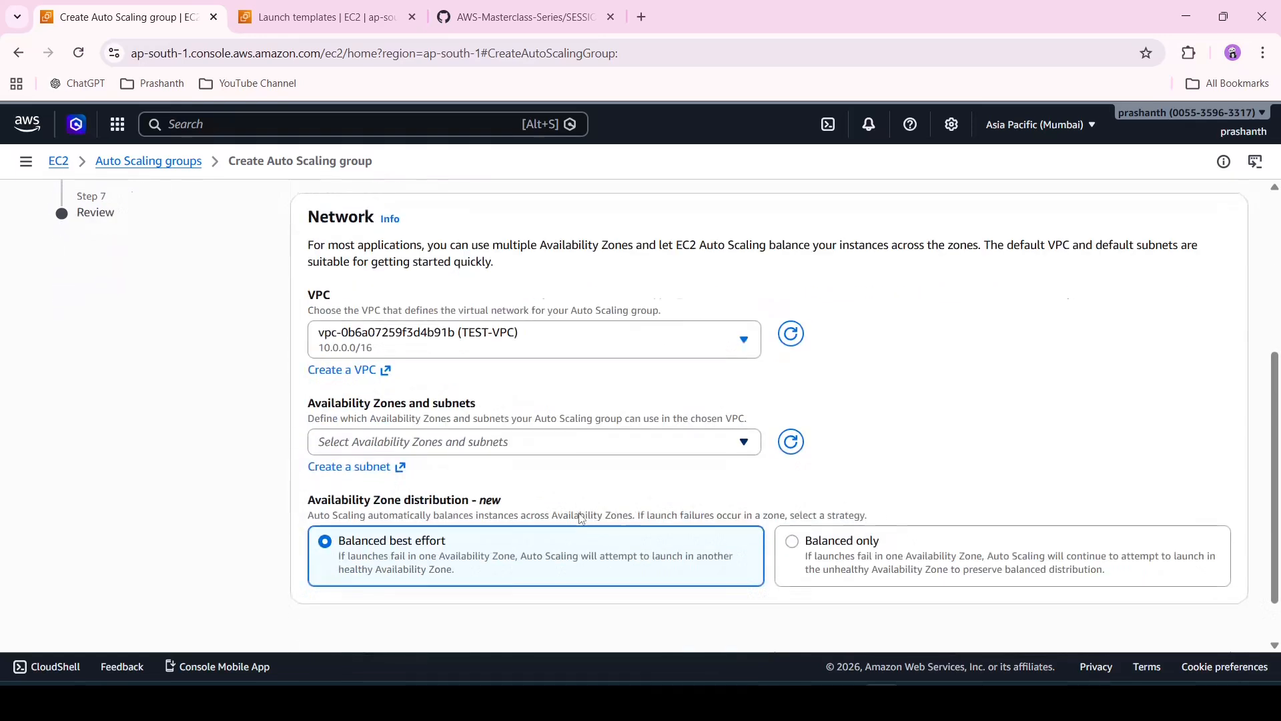
click(610, 450)
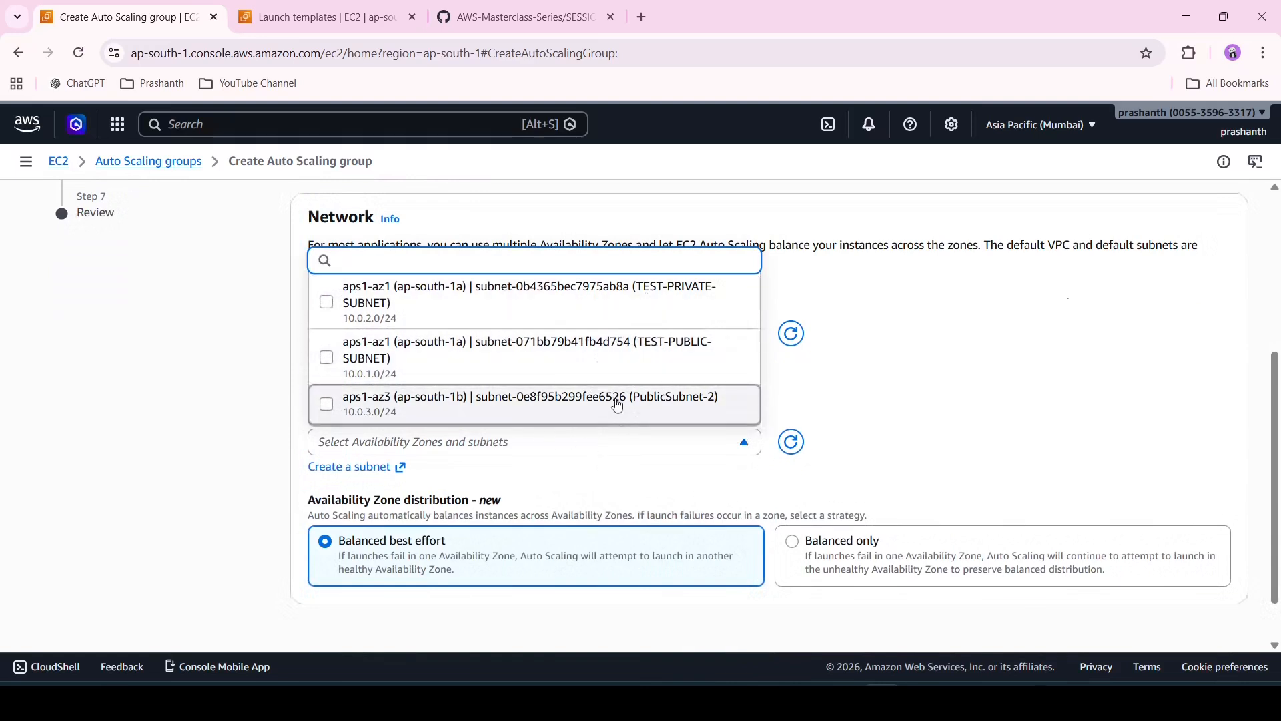
click(618, 404)
click(637, 348)
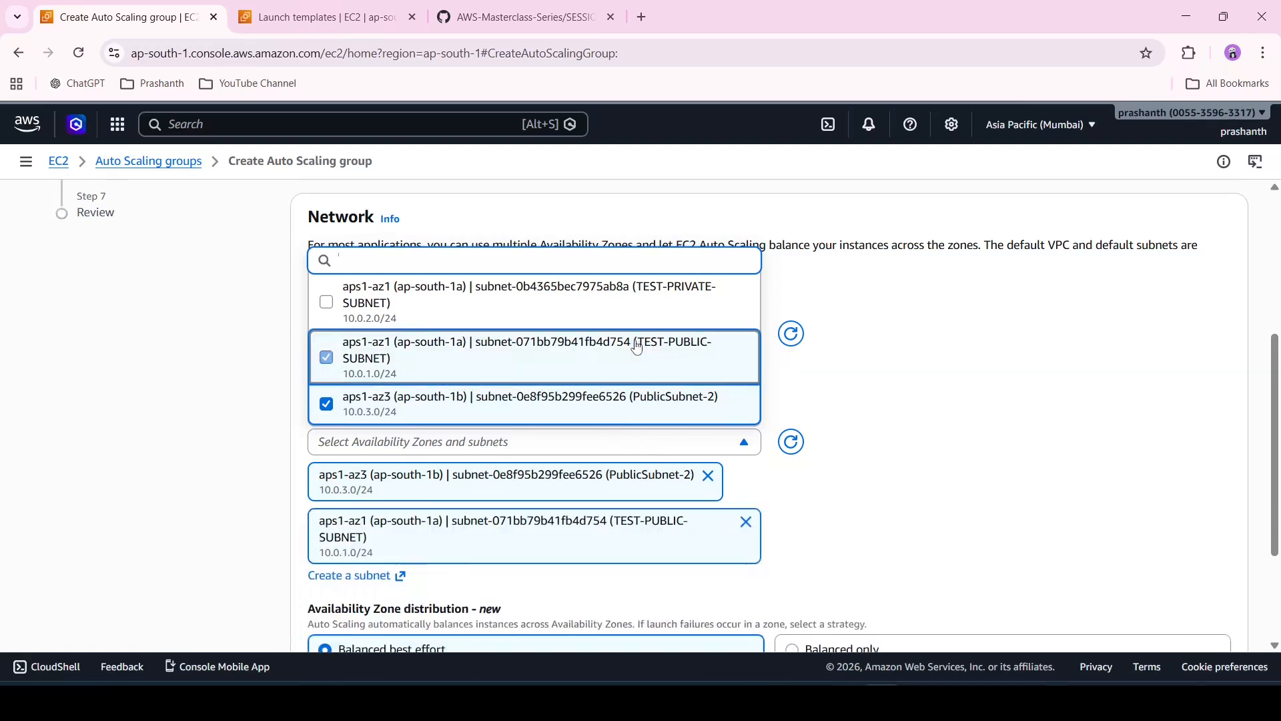
click(943, 447)
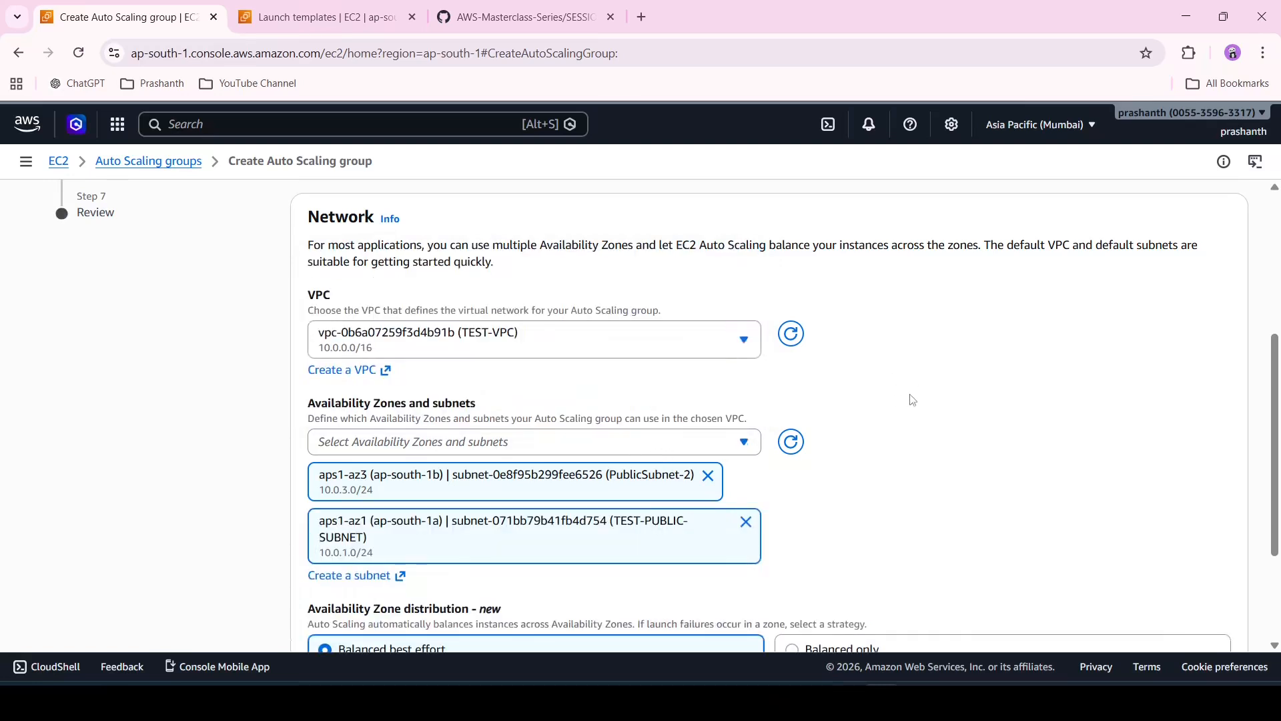
scroll(912, 400, down, 2)
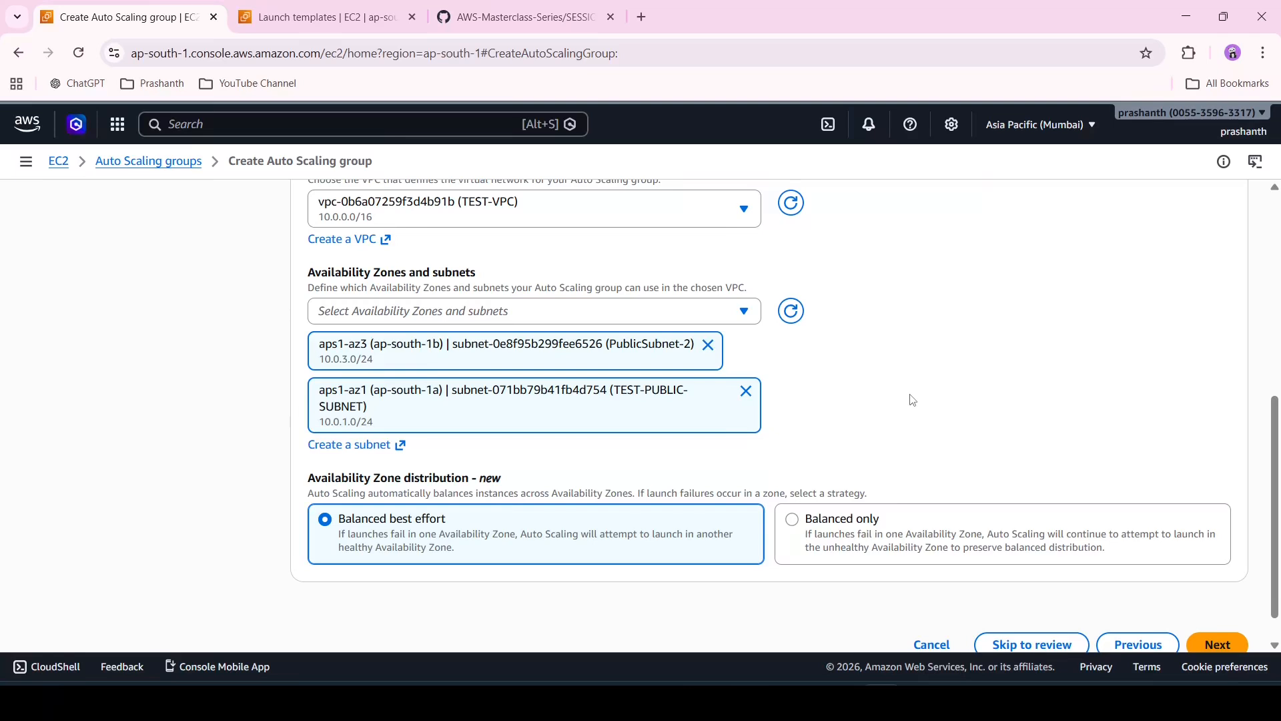
scroll(912, 400, down, 1)
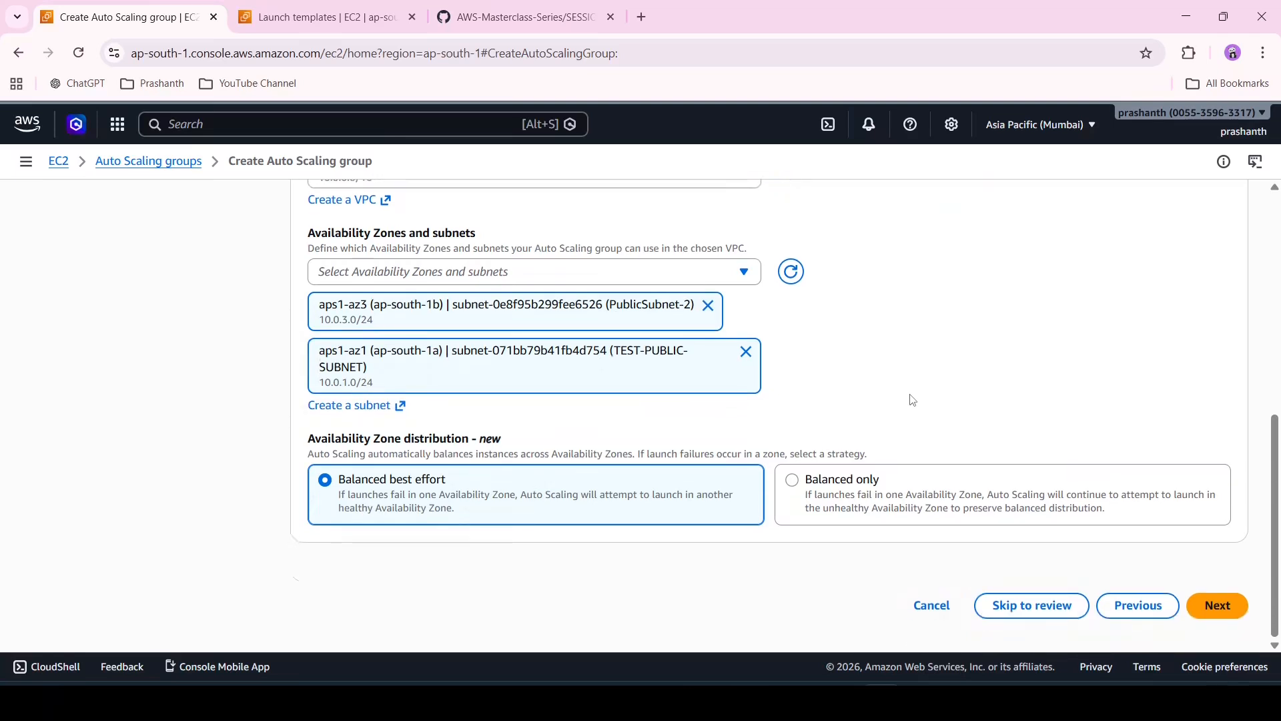
click(1216, 607)
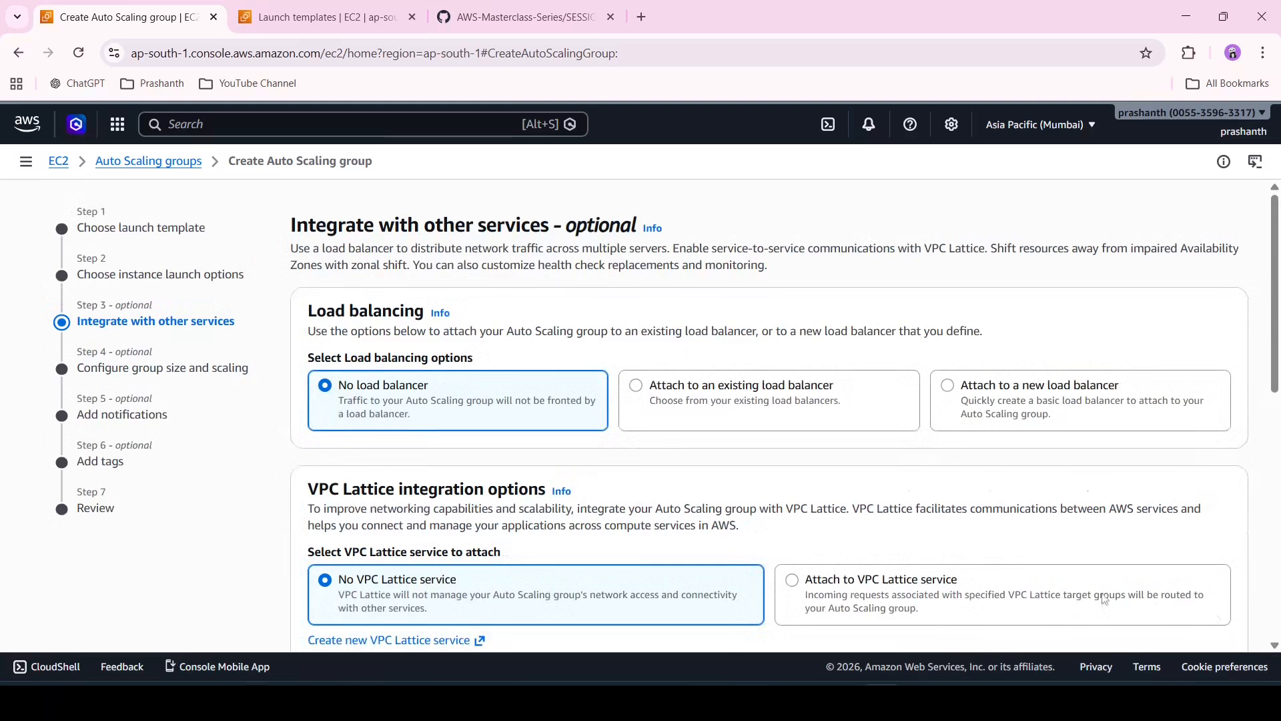
Keep no load balancer and the default integration and health check options, and continue
scroll(921, 459, down, 2)
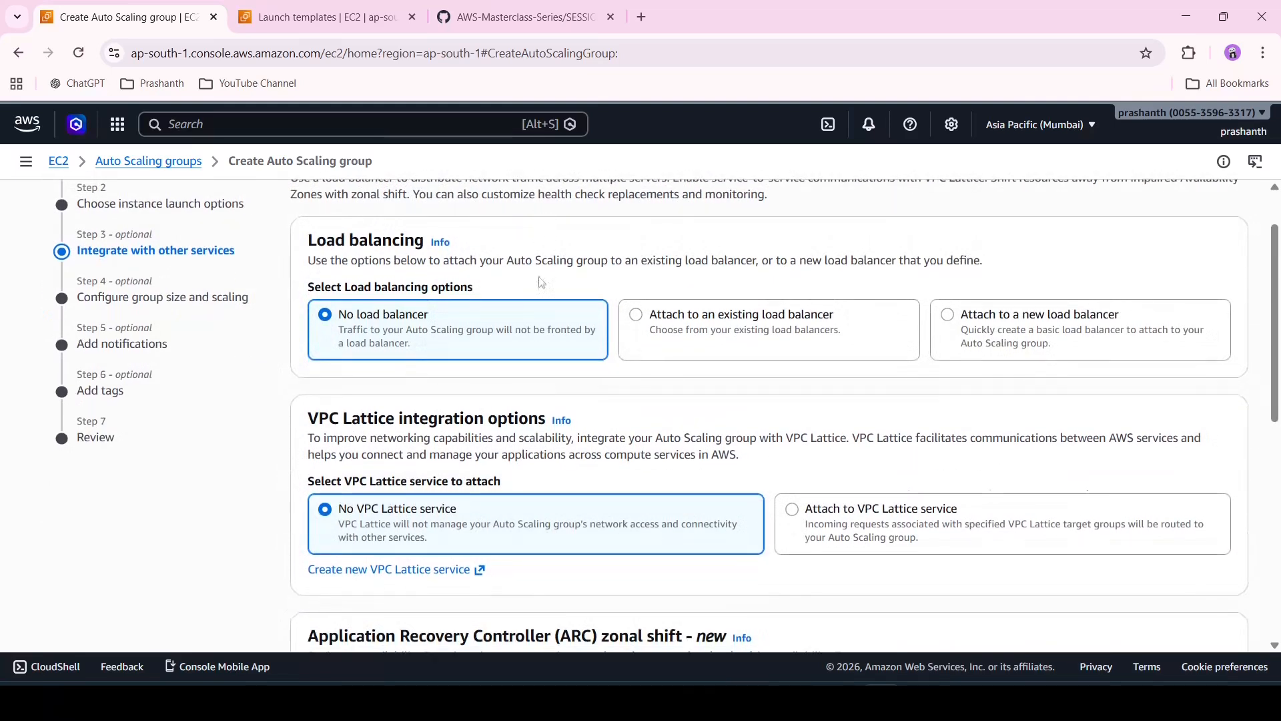
scroll(599, 395, down, 7)
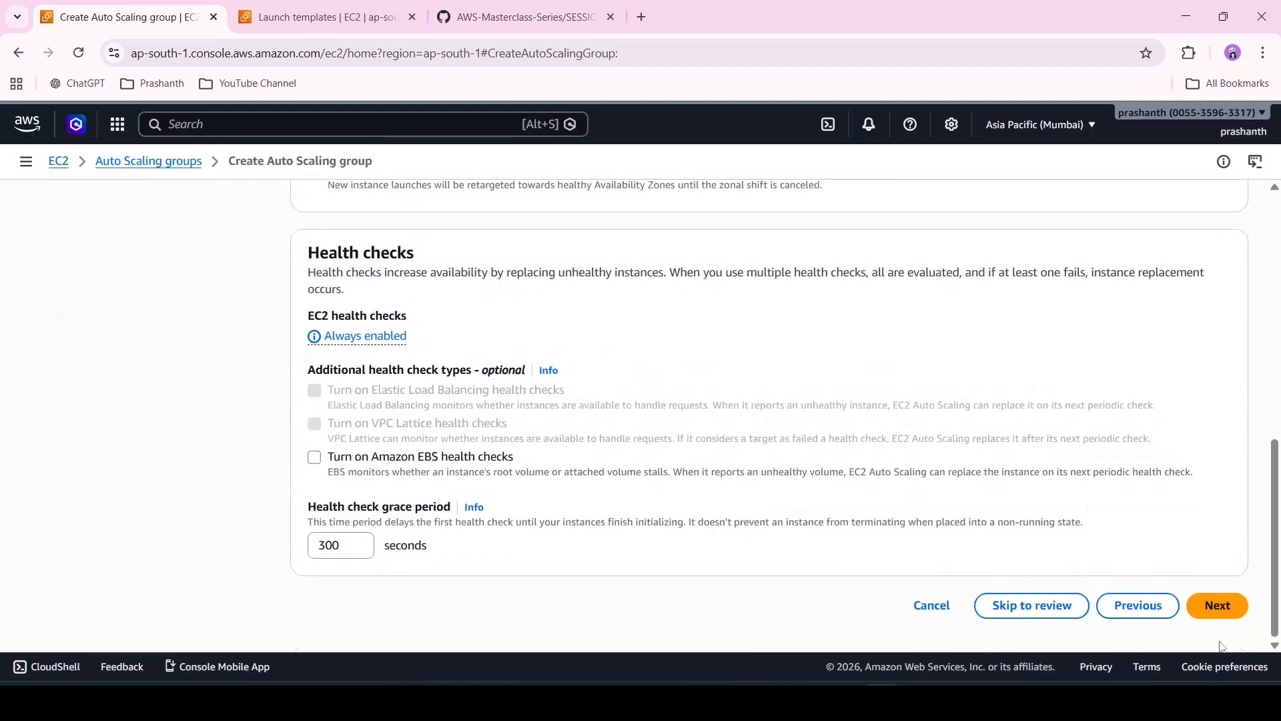
click(1225, 610)
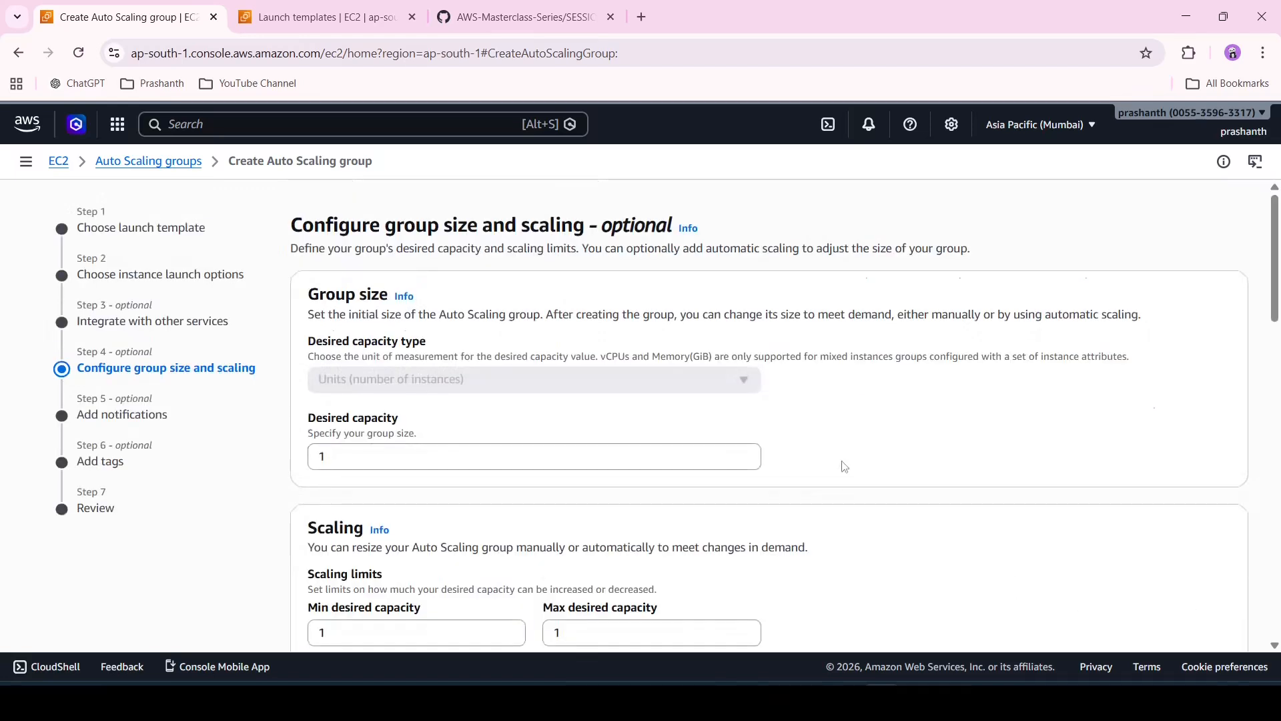
Read the session notes on desired, minimum and maximum capacity in the GitHub course page
scroll(844, 467, down, 1)
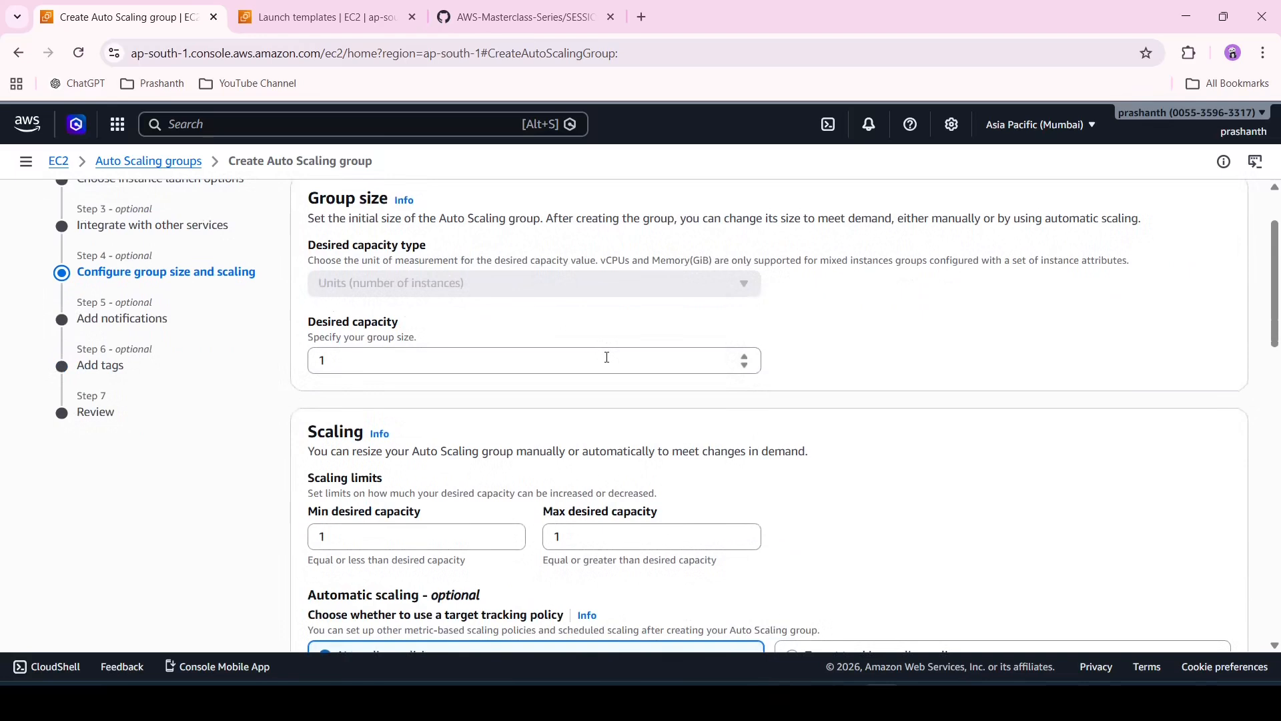
click(517, 16)
scroll(402, 337, up, 12)
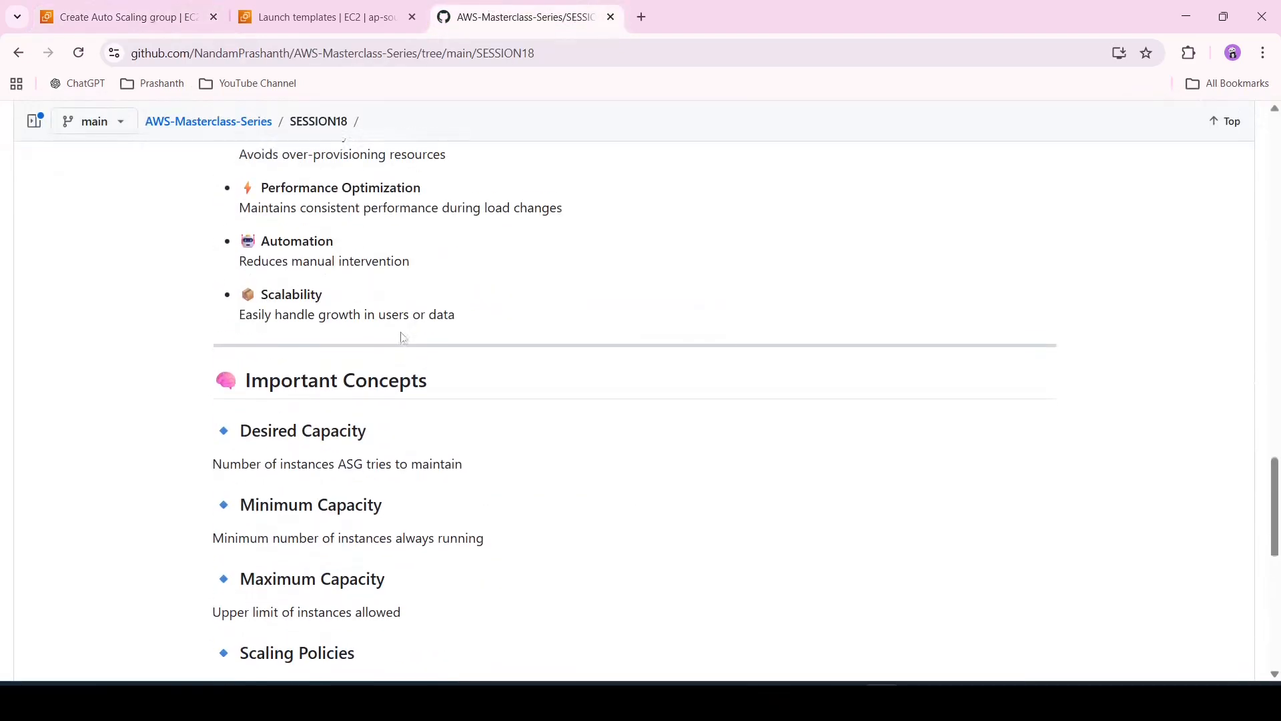
scroll(403, 337, down, 4)
scroll(404, 337, up, 4)
scroll(403, 337, down, 7)
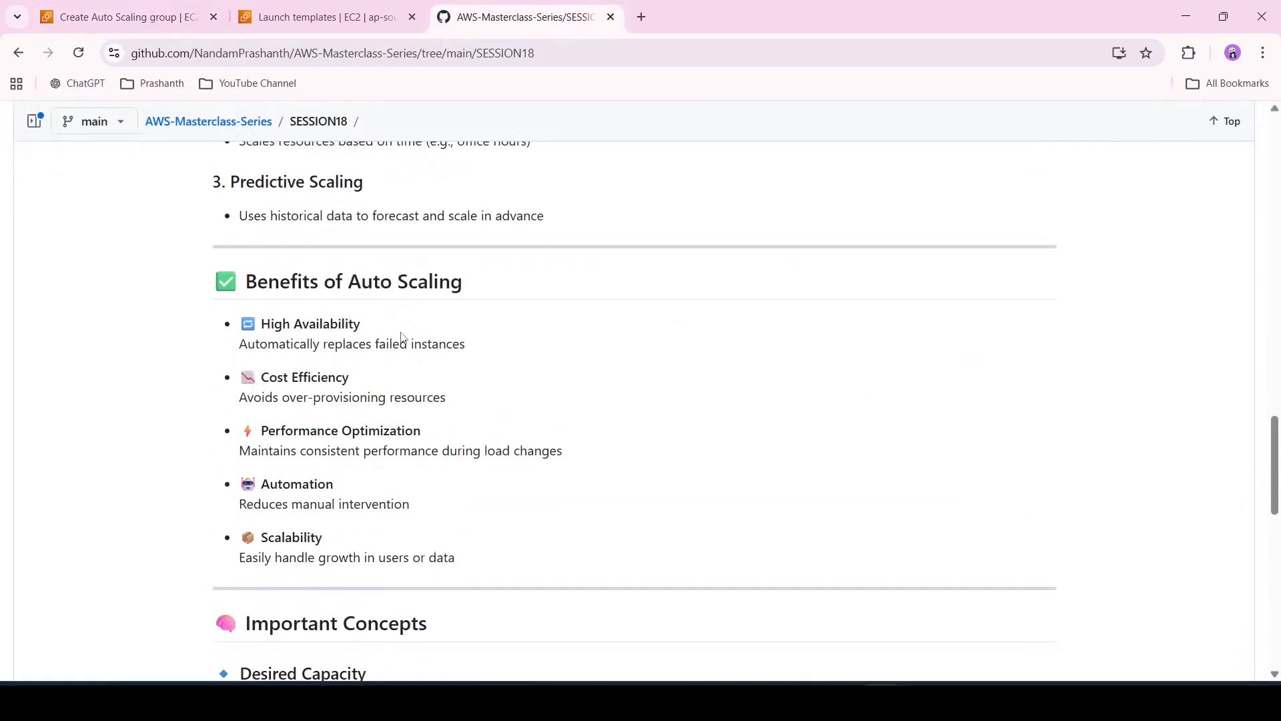
scroll(403, 337, down, 3)
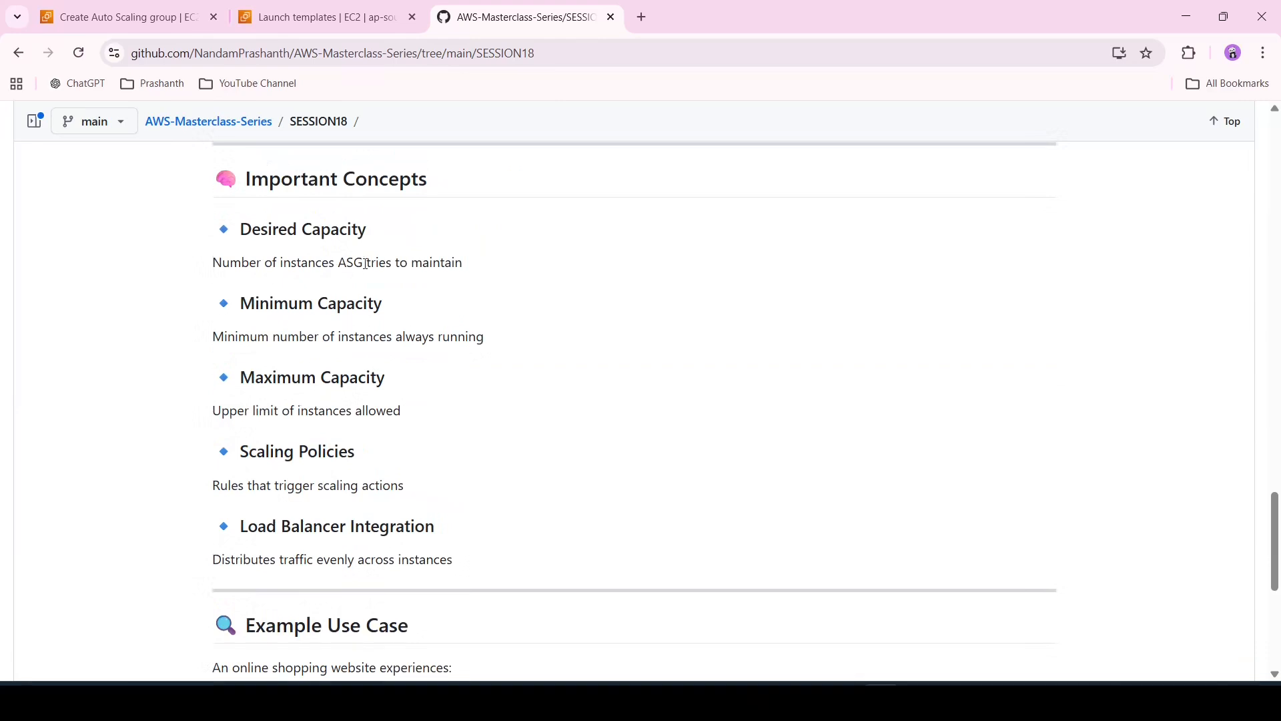
click(304, 14)
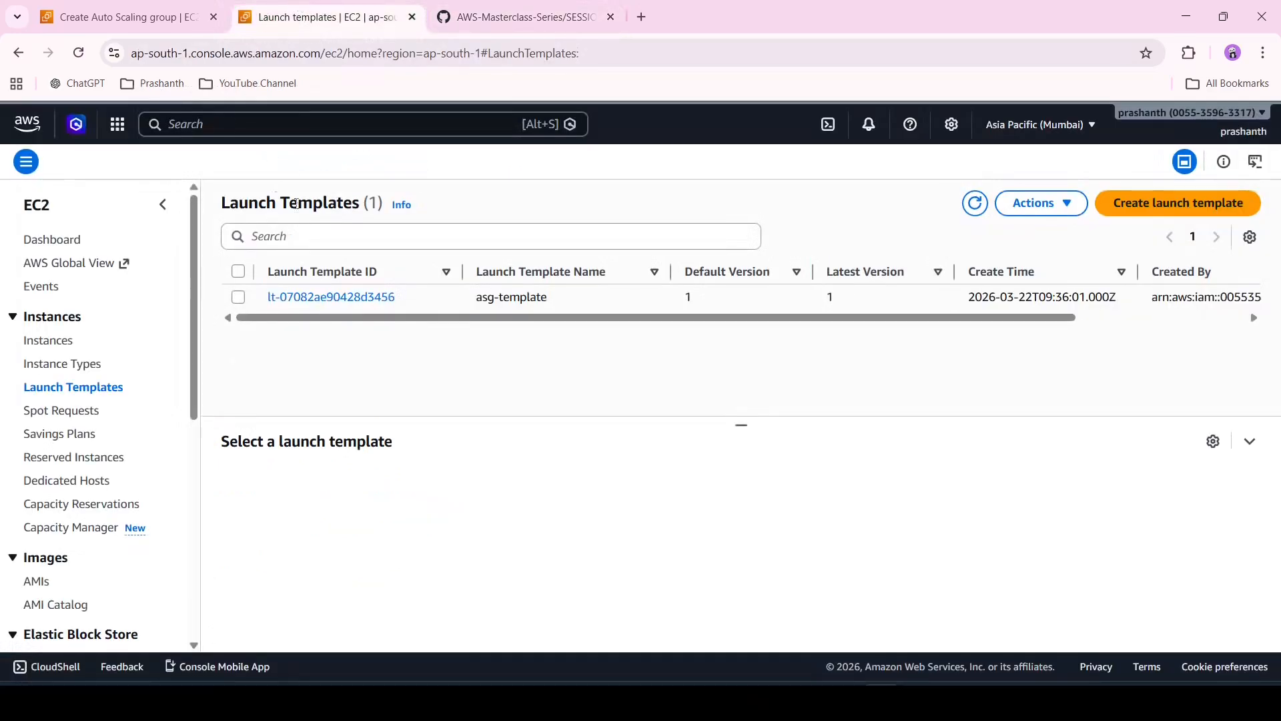
Back in the Auto Scaling group wizard, set the desired capacity to 2
click(182, 6)
click(449, 357)
key(ctrl+a)
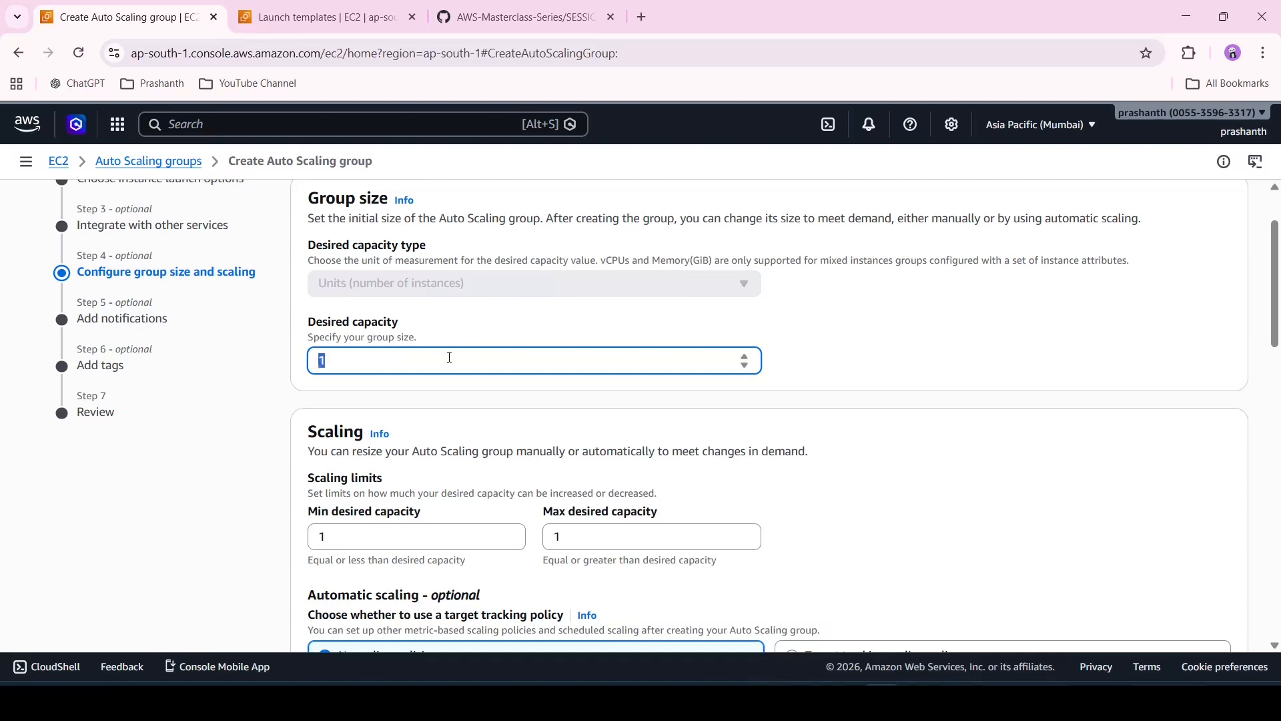
text(2)
click(845, 367)
Keep the default scaling, maintenance and additional settings and continue to the notifications step
scroll(846, 367, down, 1)
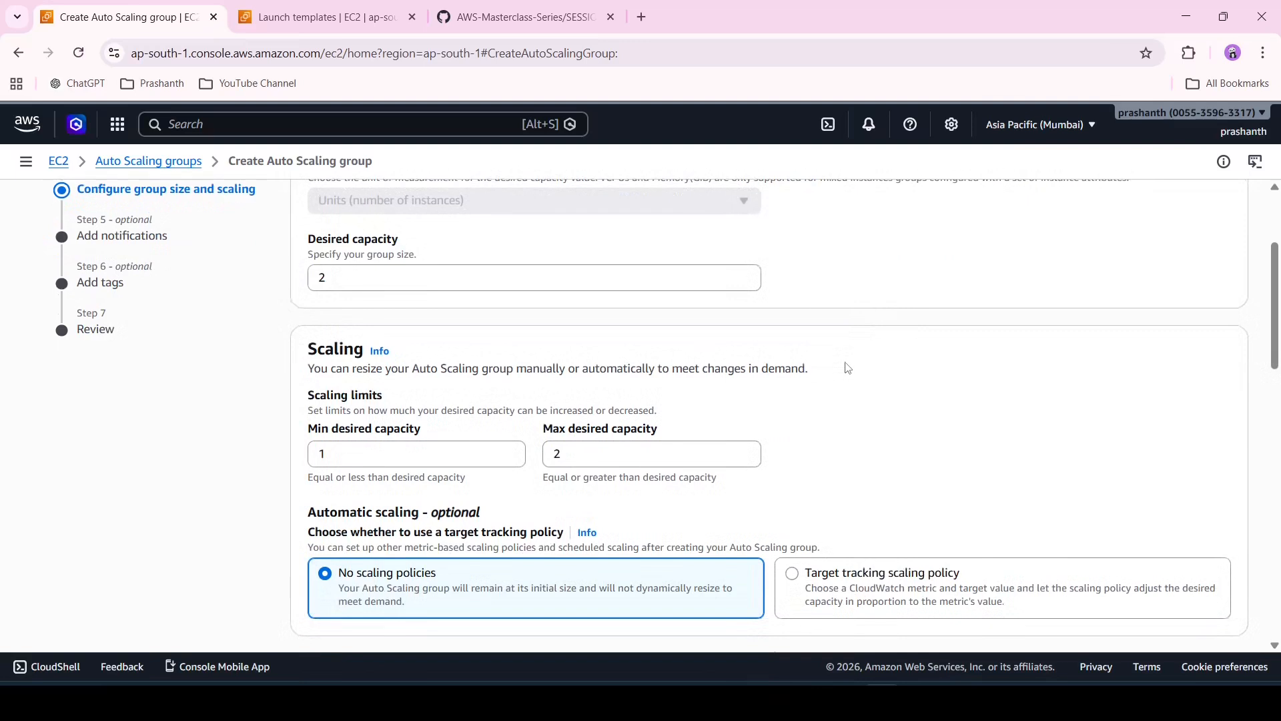
scroll(846, 367, down, 1)
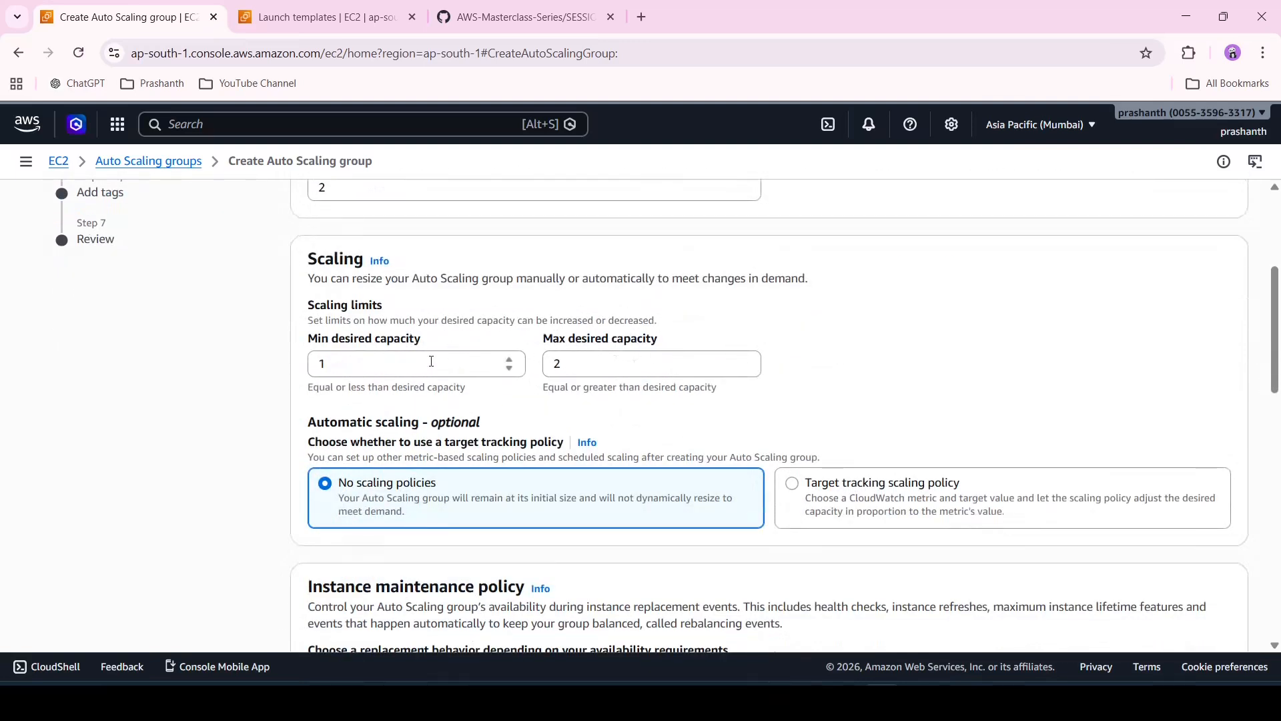
scroll(589, 372, down, 2)
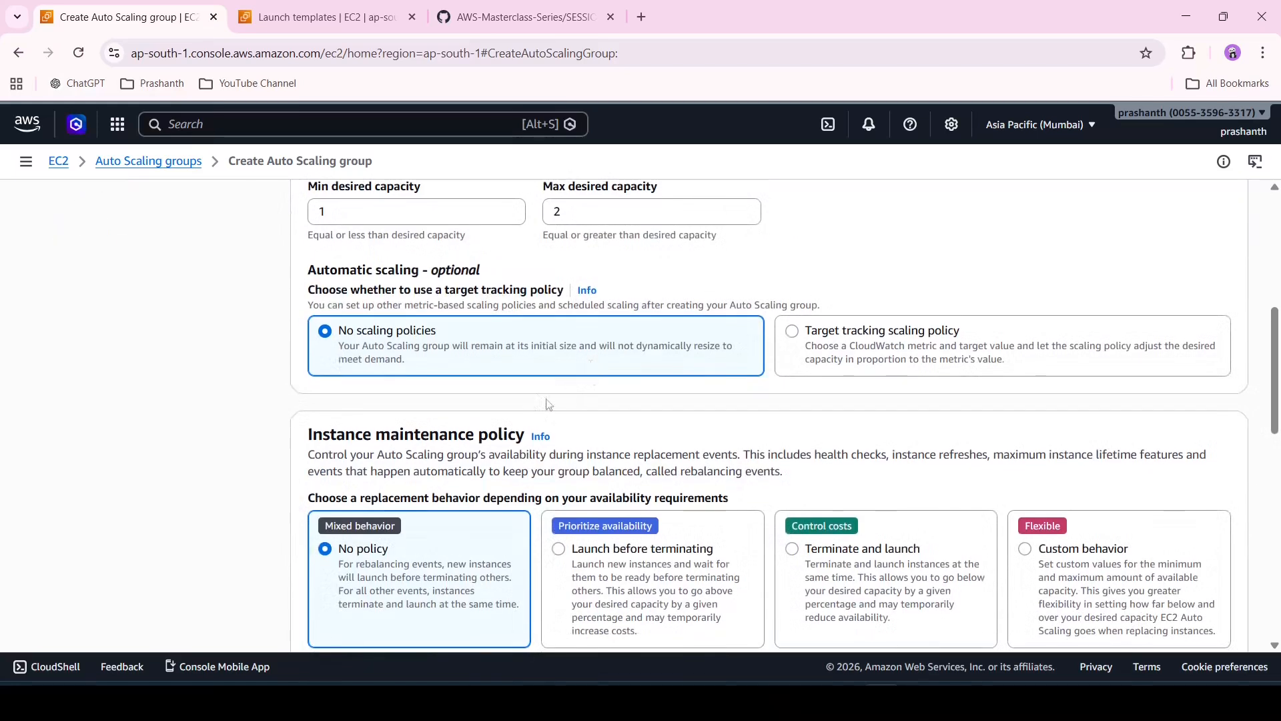
scroll(547, 409, down, 3)
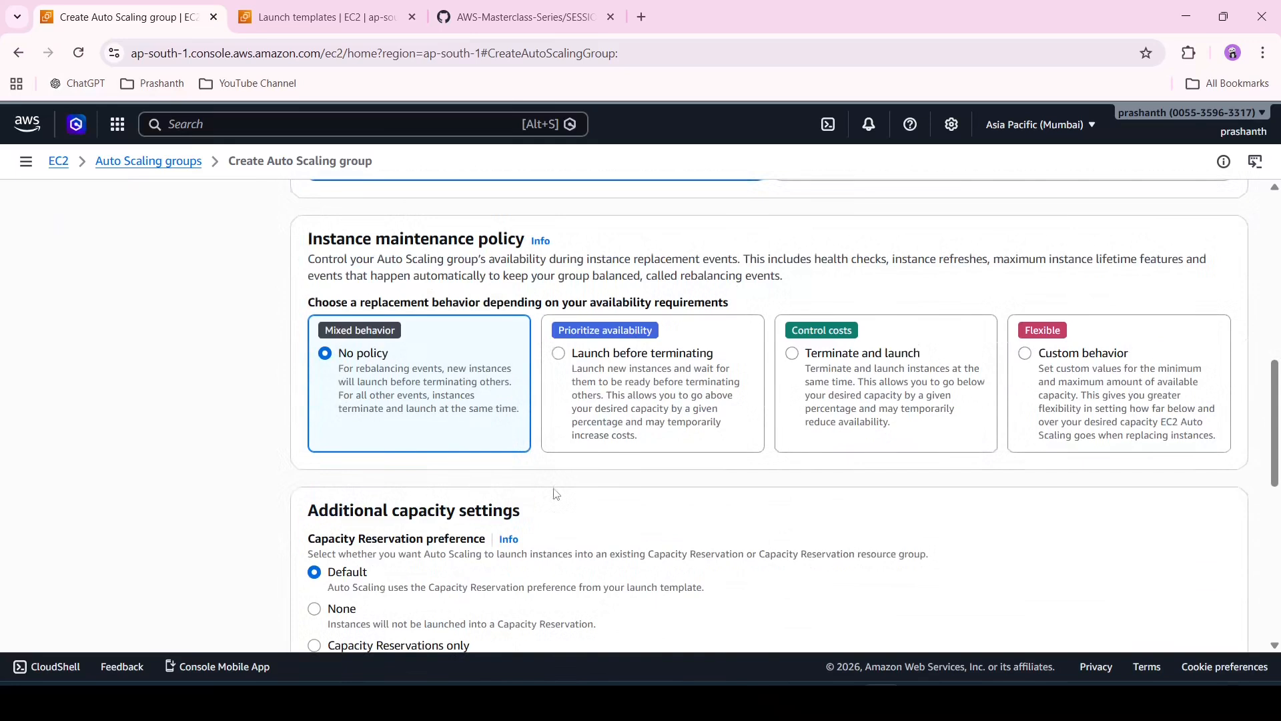
scroll(557, 495, down, 3)
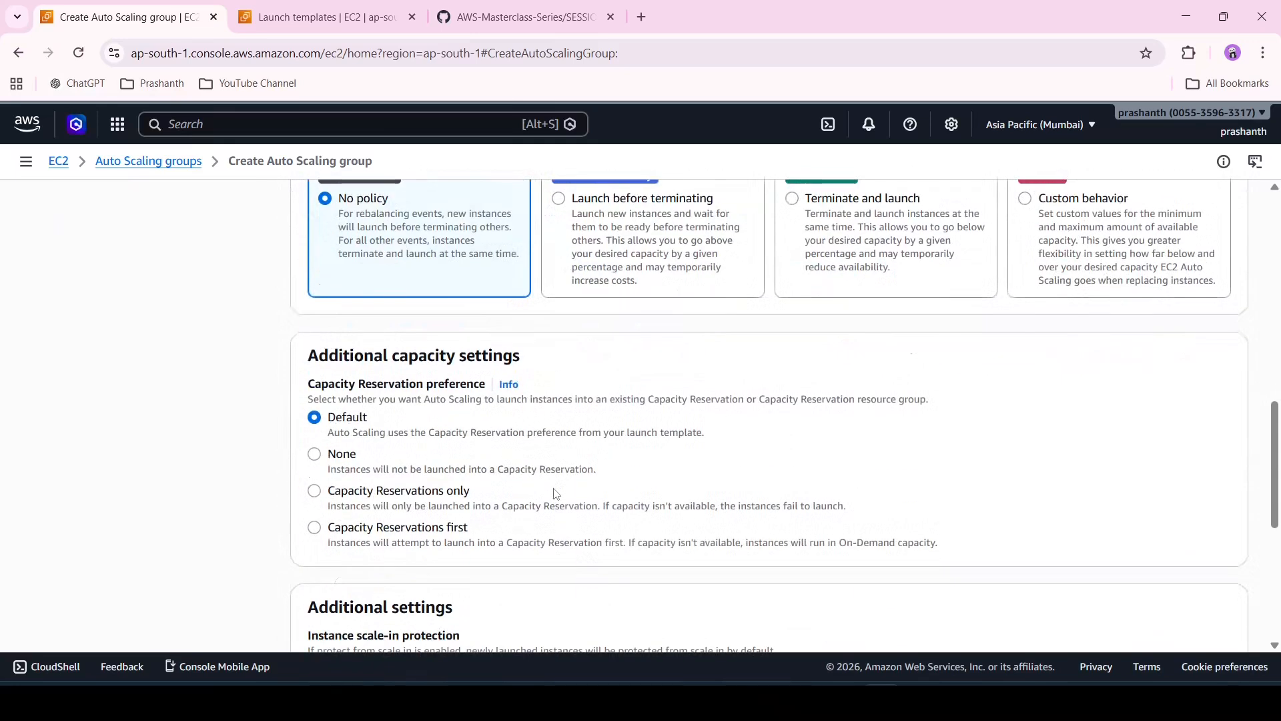
scroll(556, 494, down, 5)
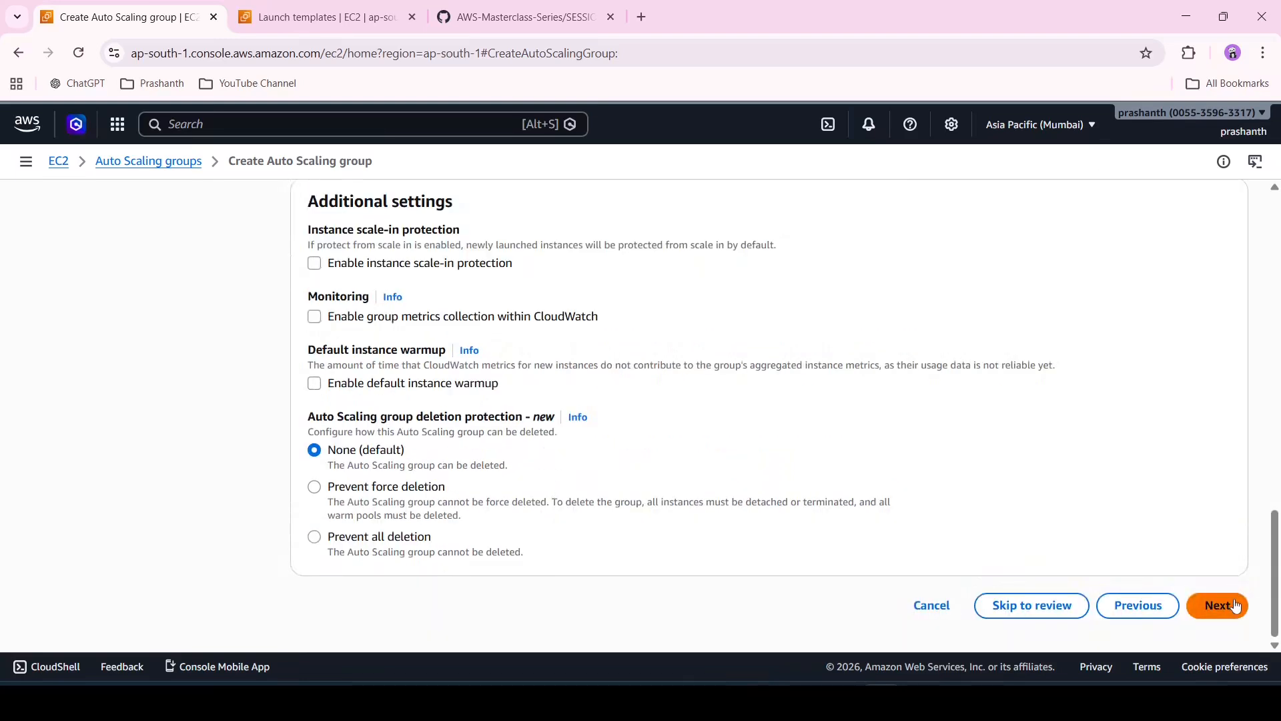
click(1235, 605)
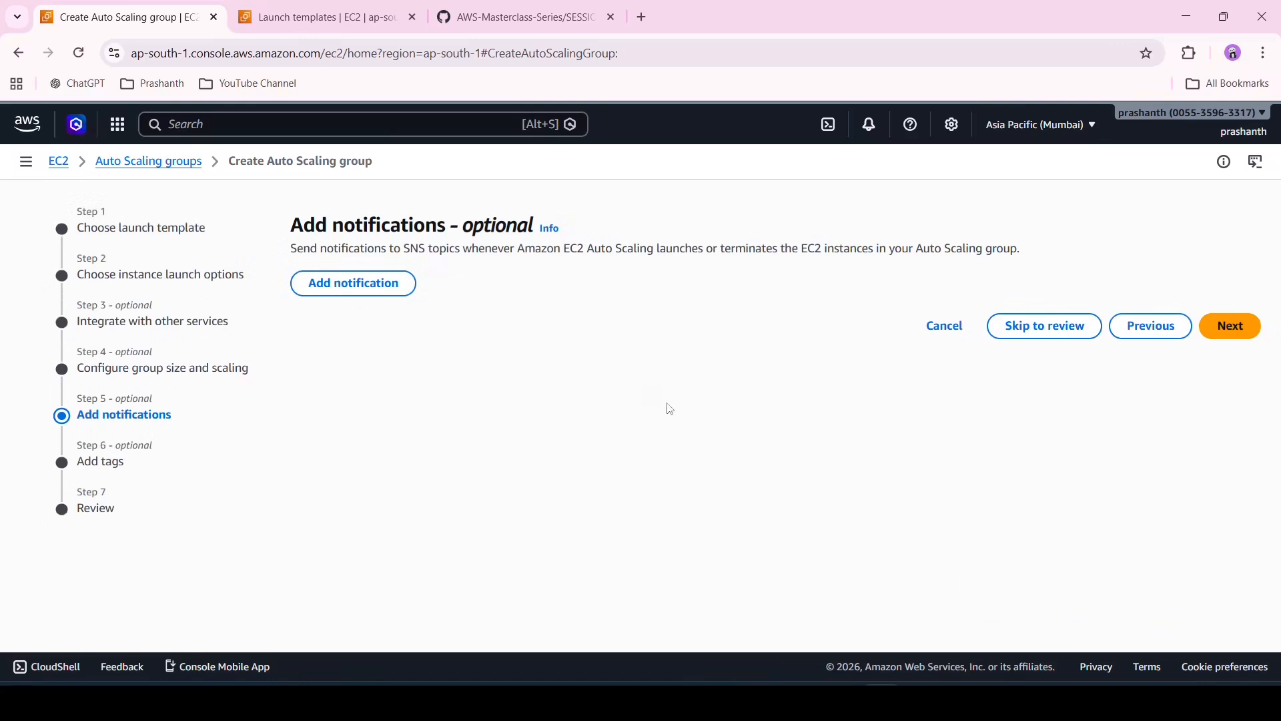
Return to group size settings and add a target tracking policy on Average CPU utilization, target 50, warmup 10 seconds, then continue
click(1147, 335)
scroll(745, 464, down, 5)
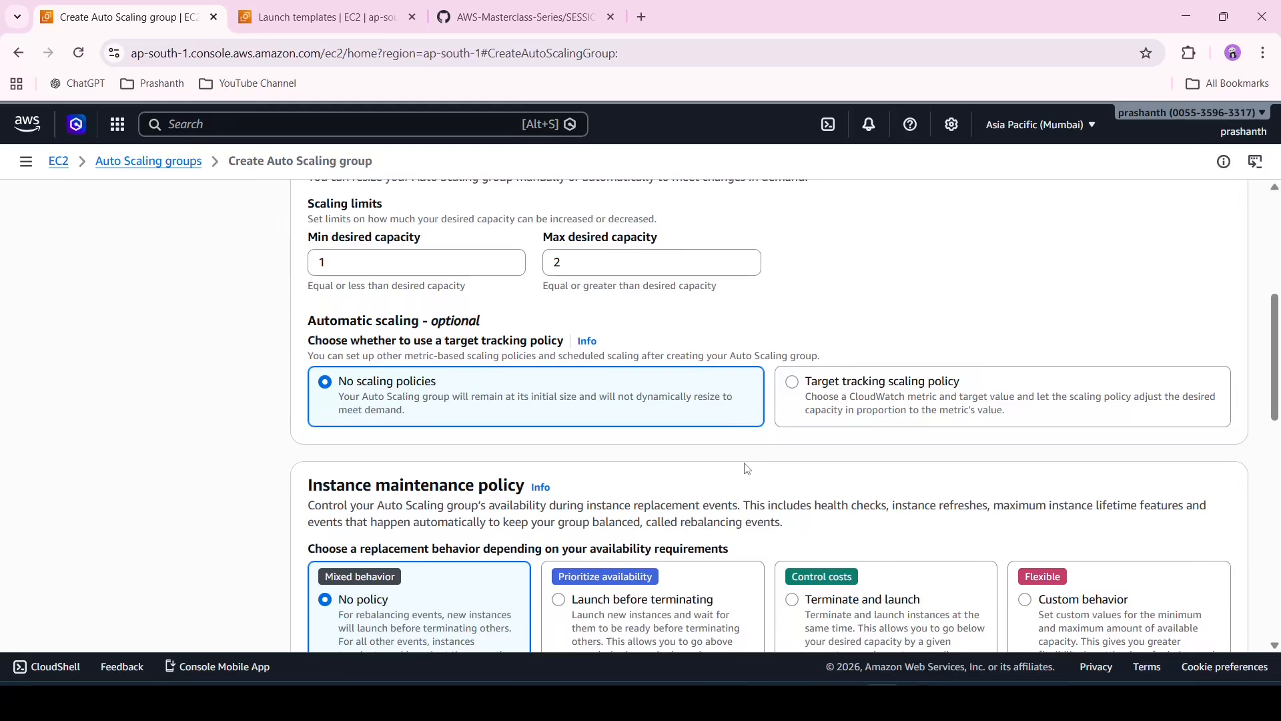
click(792, 382)
scroll(668, 374, down, 2)
click(518, 346)
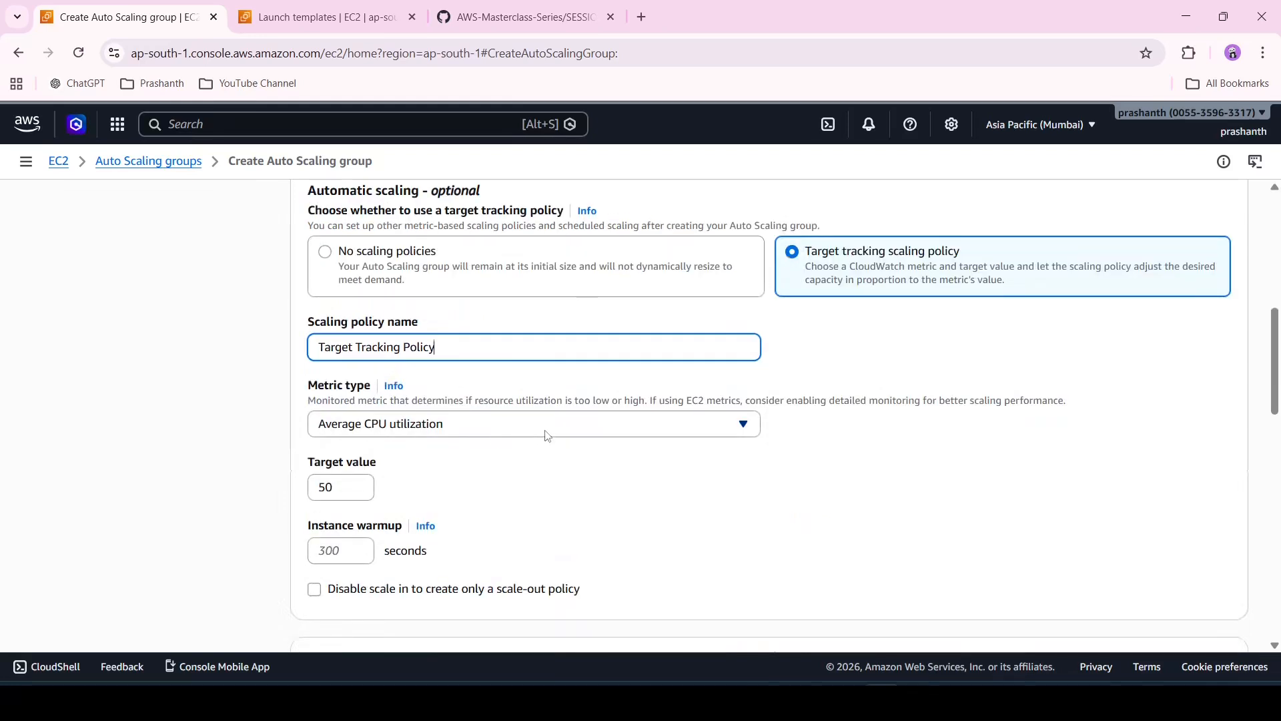
click(390, 485)
scroll(390, 485, down, 2)
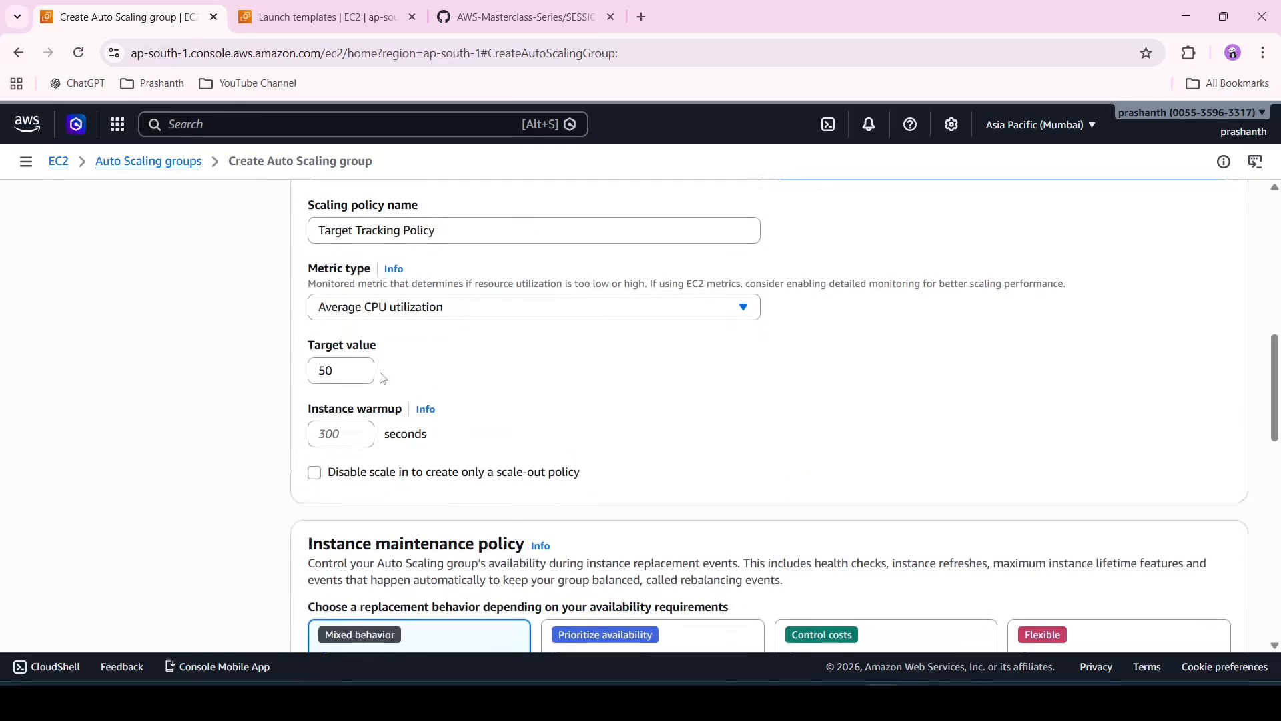
click(345, 439)
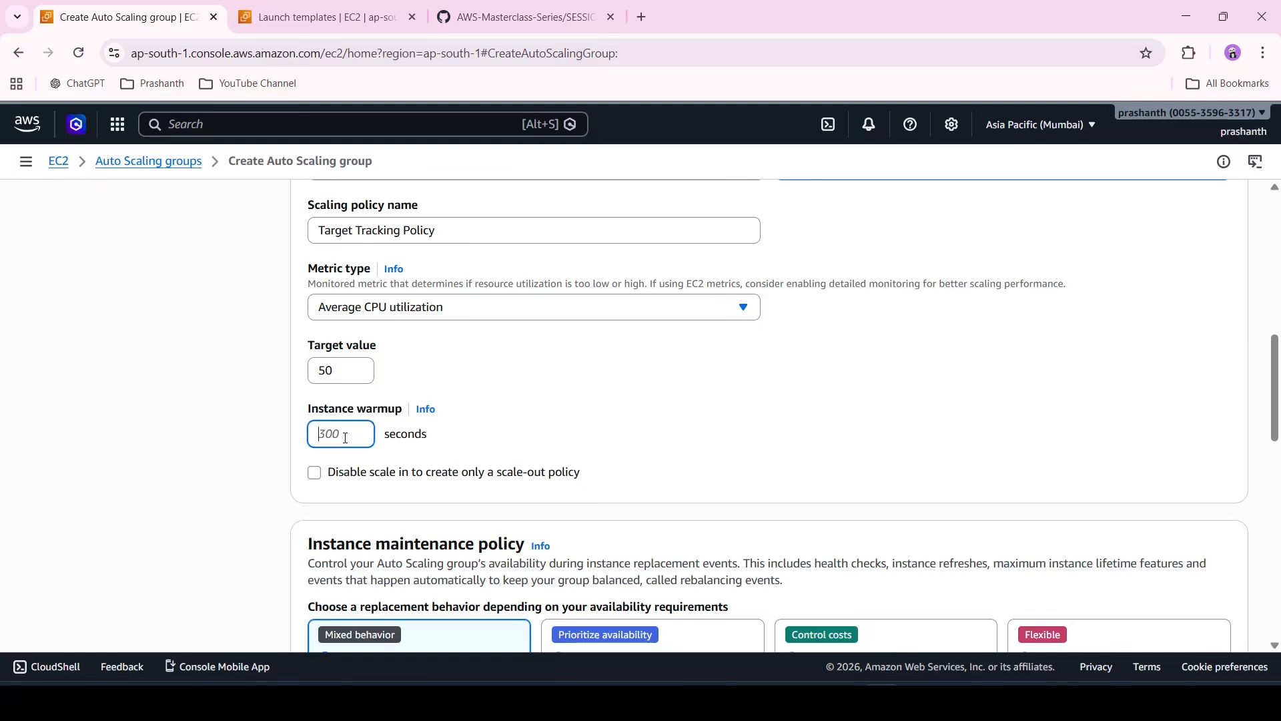
text(10)
click(704, 430)
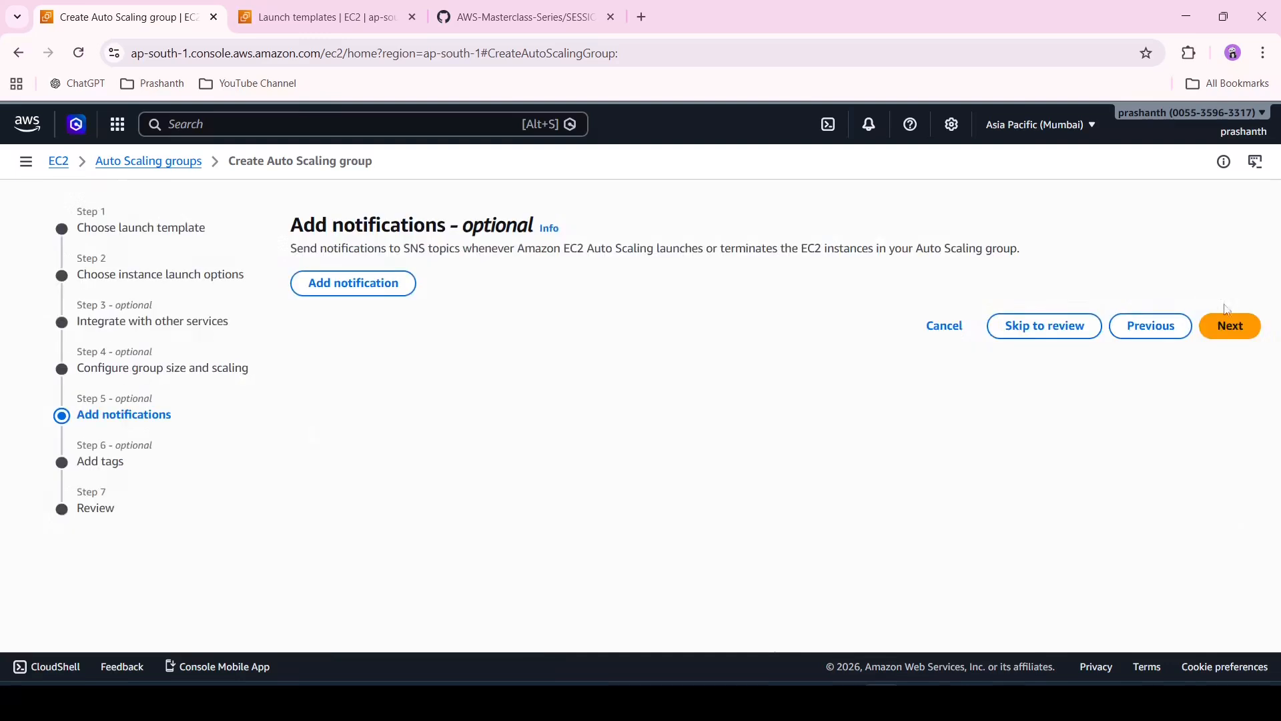
click(1228, 322)
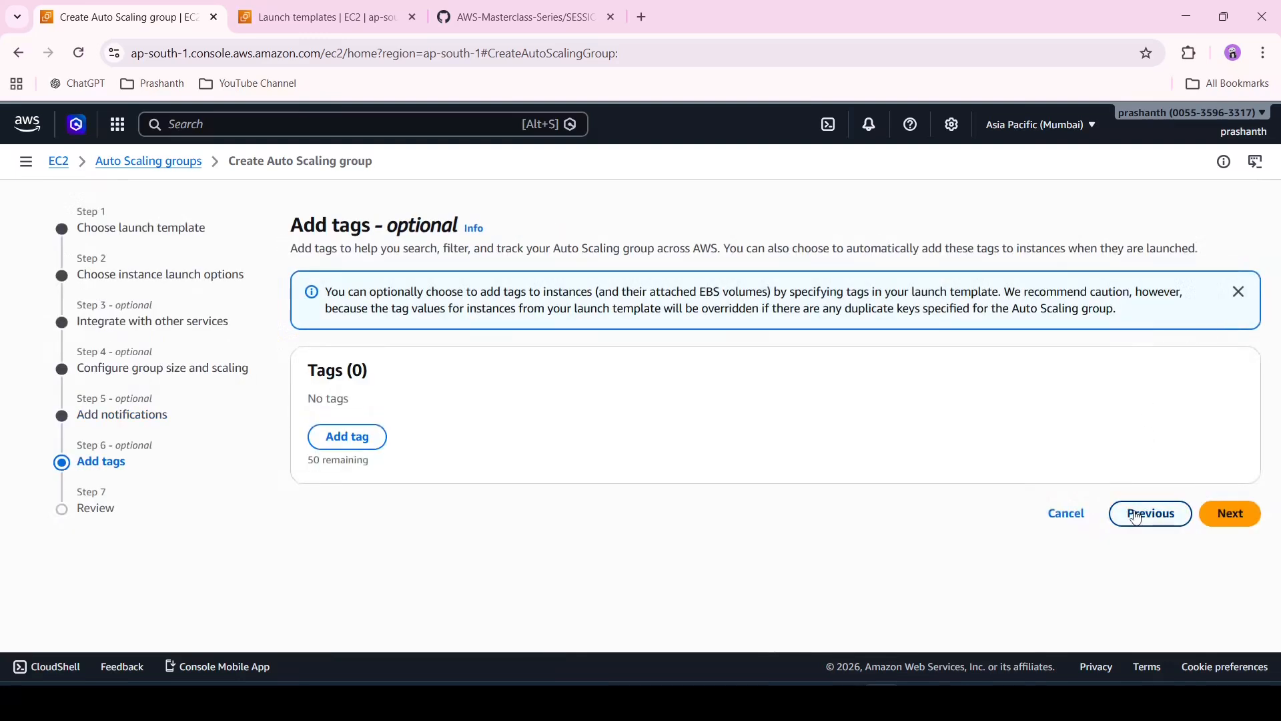
Skip tags, review all settings and create the Auto Scaling group
click(1226, 520)
scroll(849, 460, down, 5)
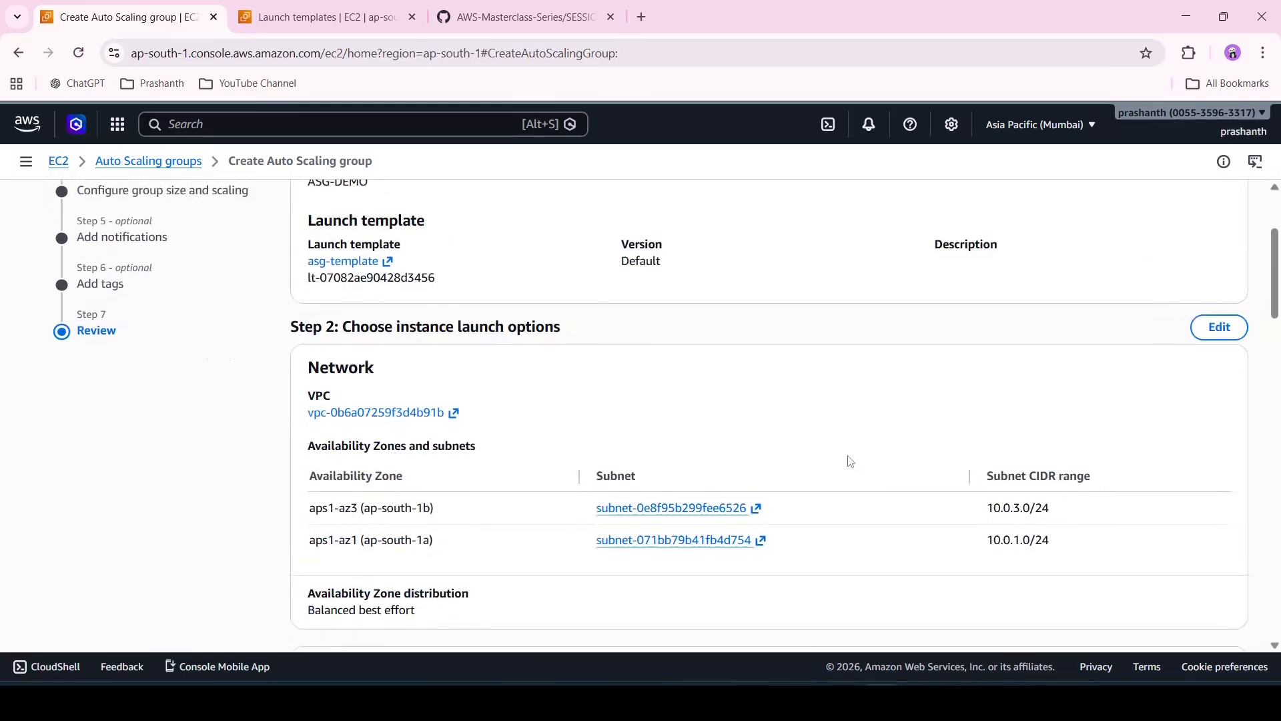
scroll(849, 460, down, 5)
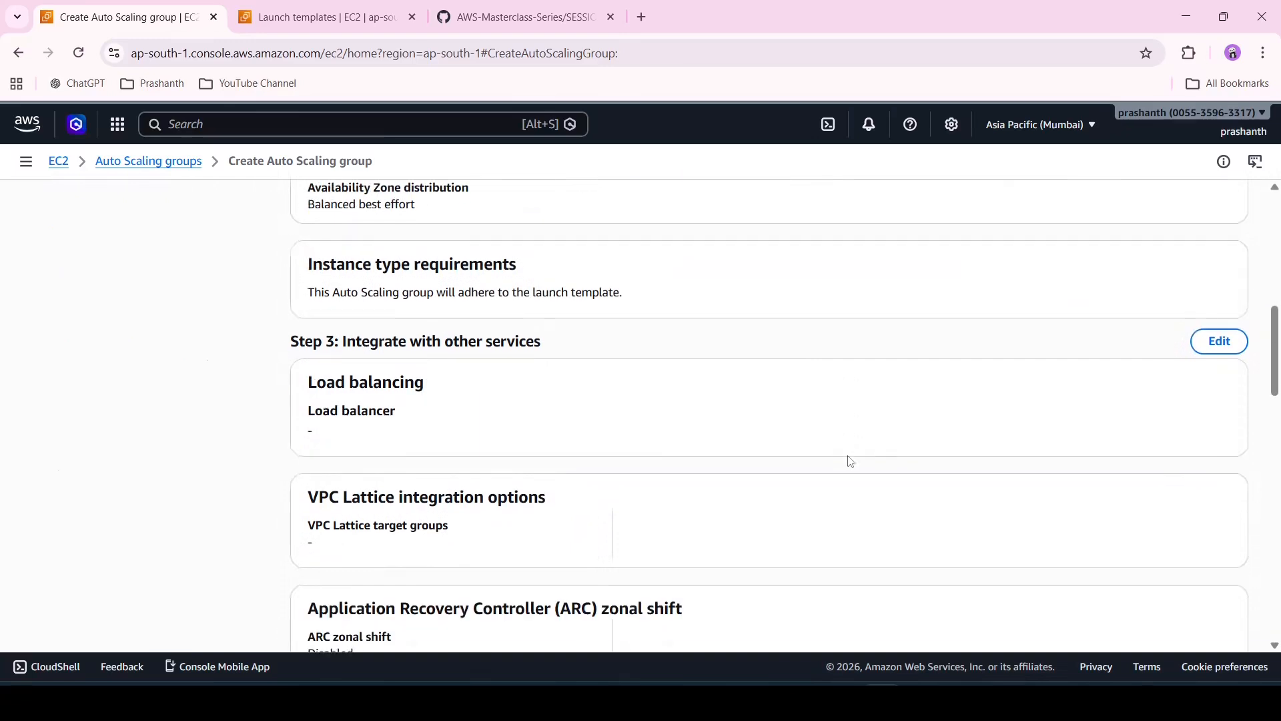
scroll(849, 460, down, 3)
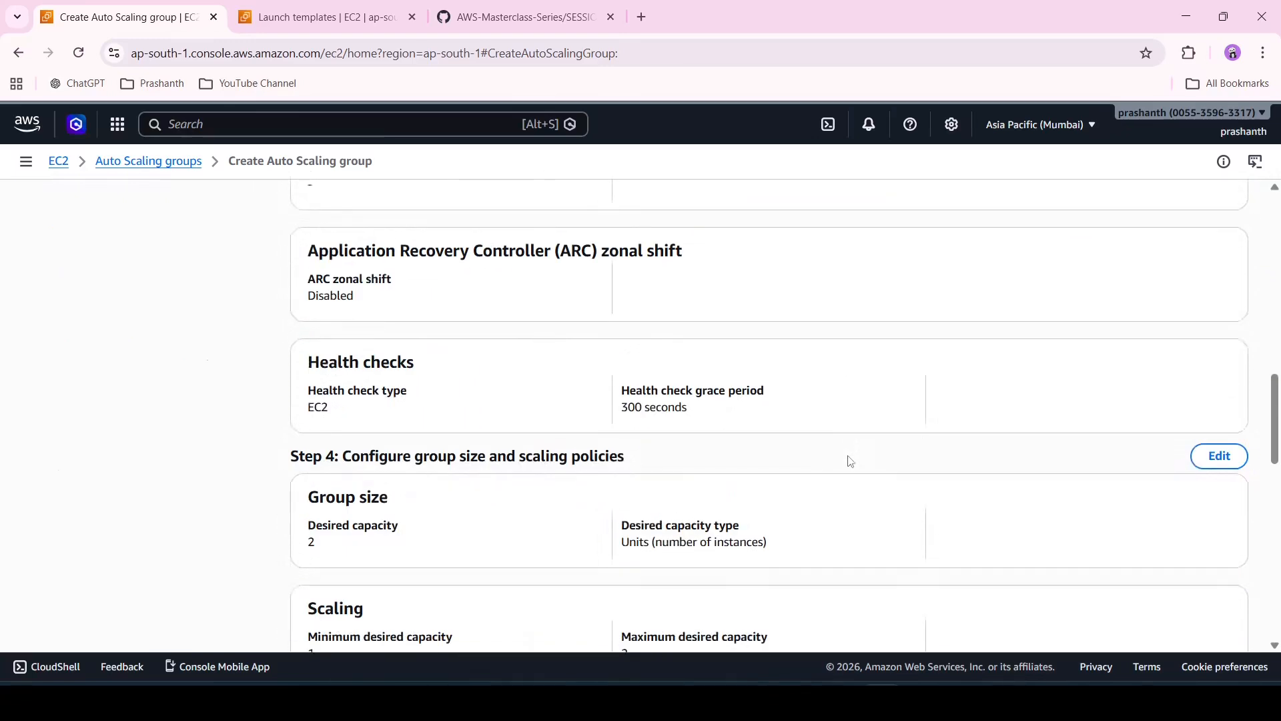
scroll(850, 460, down, 10)
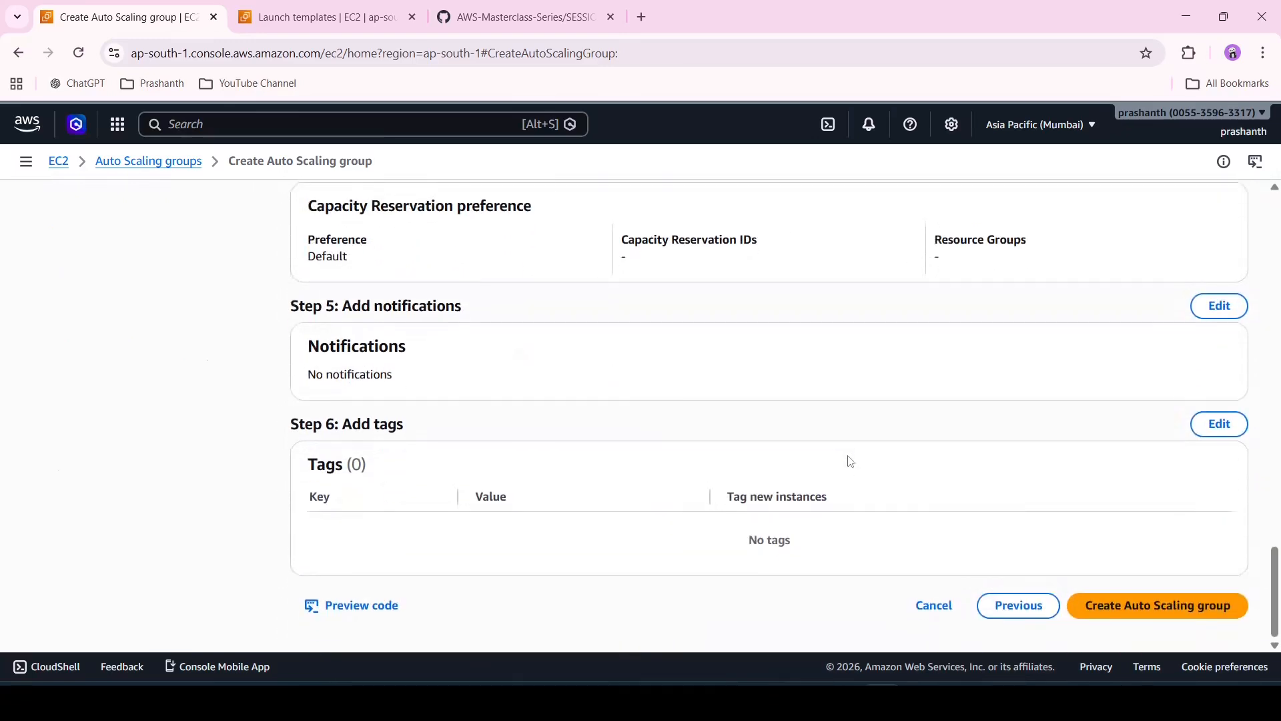
click(1194, 621)
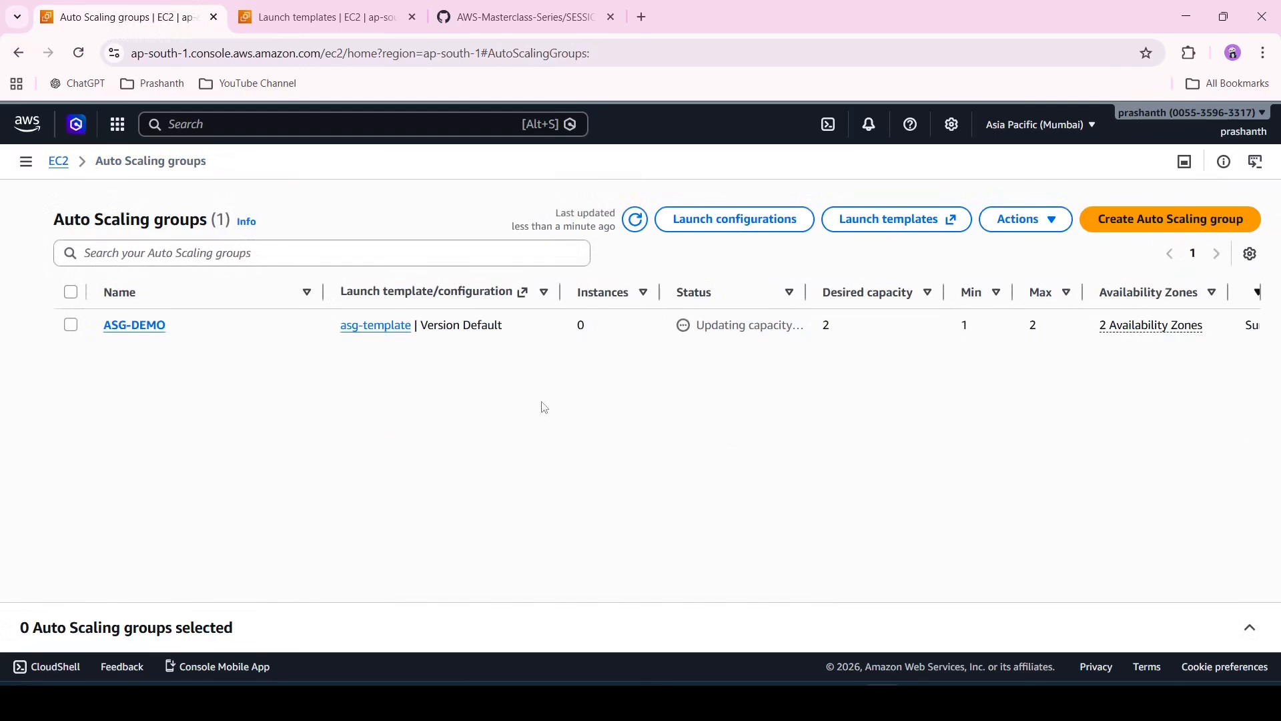
Open the EC2 instances list and refresh it to check the instances launched by the Auto Scaling group
key(ctrl+Tab)
click(976, 203)
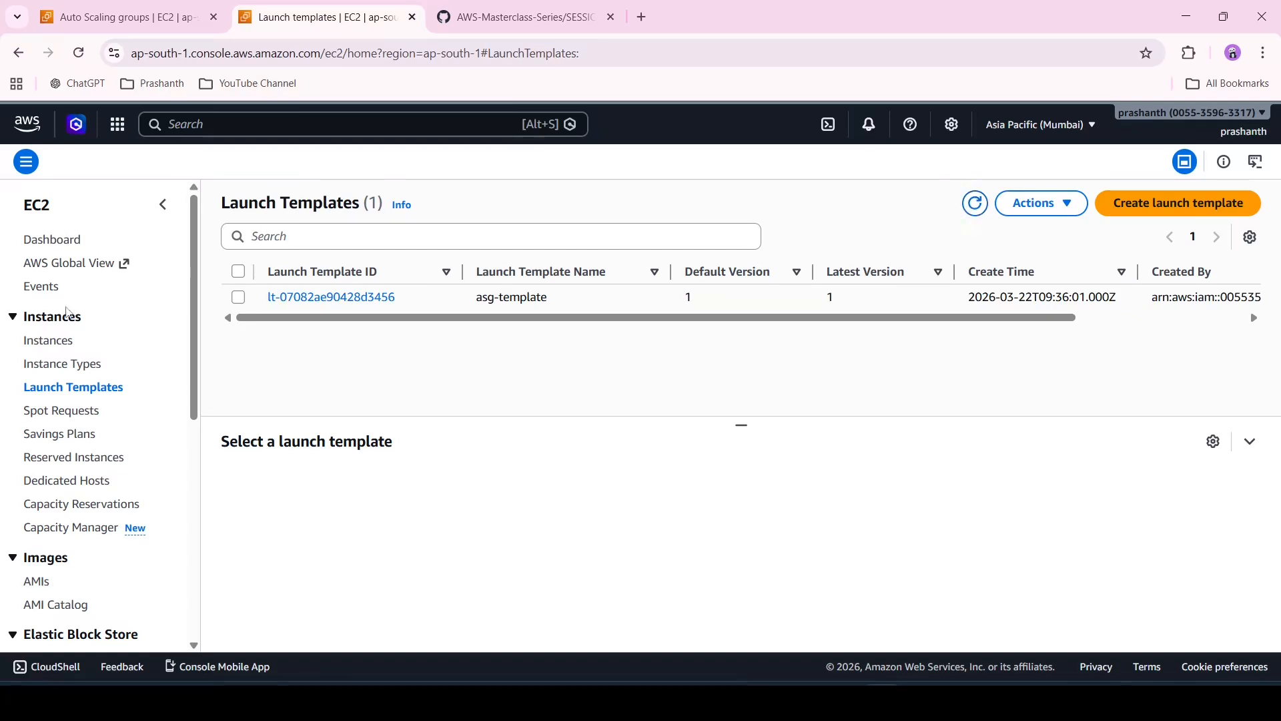
click(61, 347)
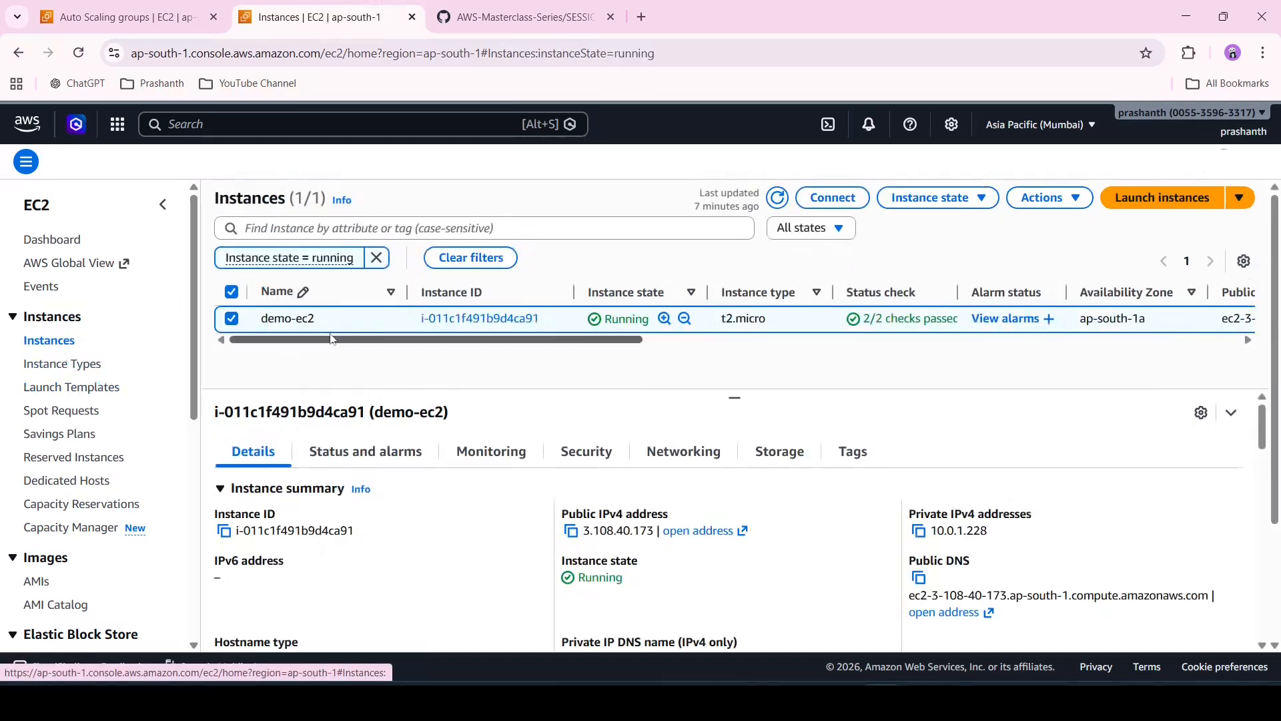
click(231, 292)
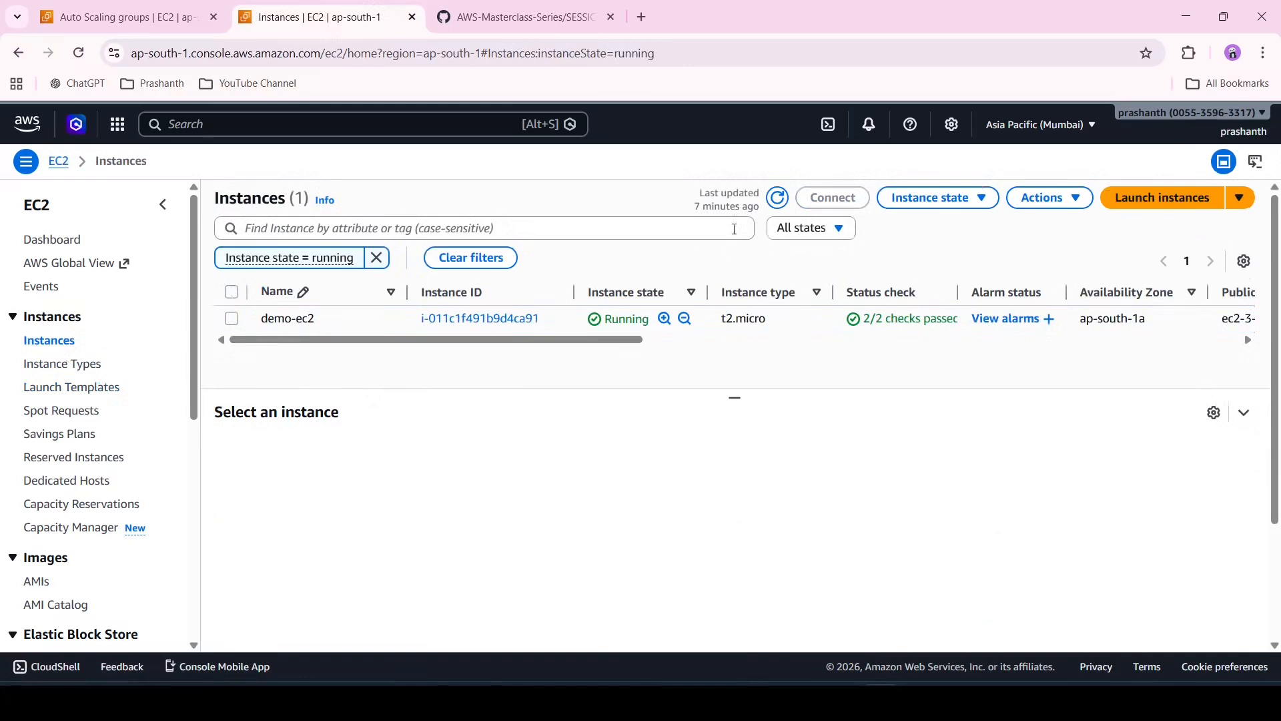
click(778, 198)
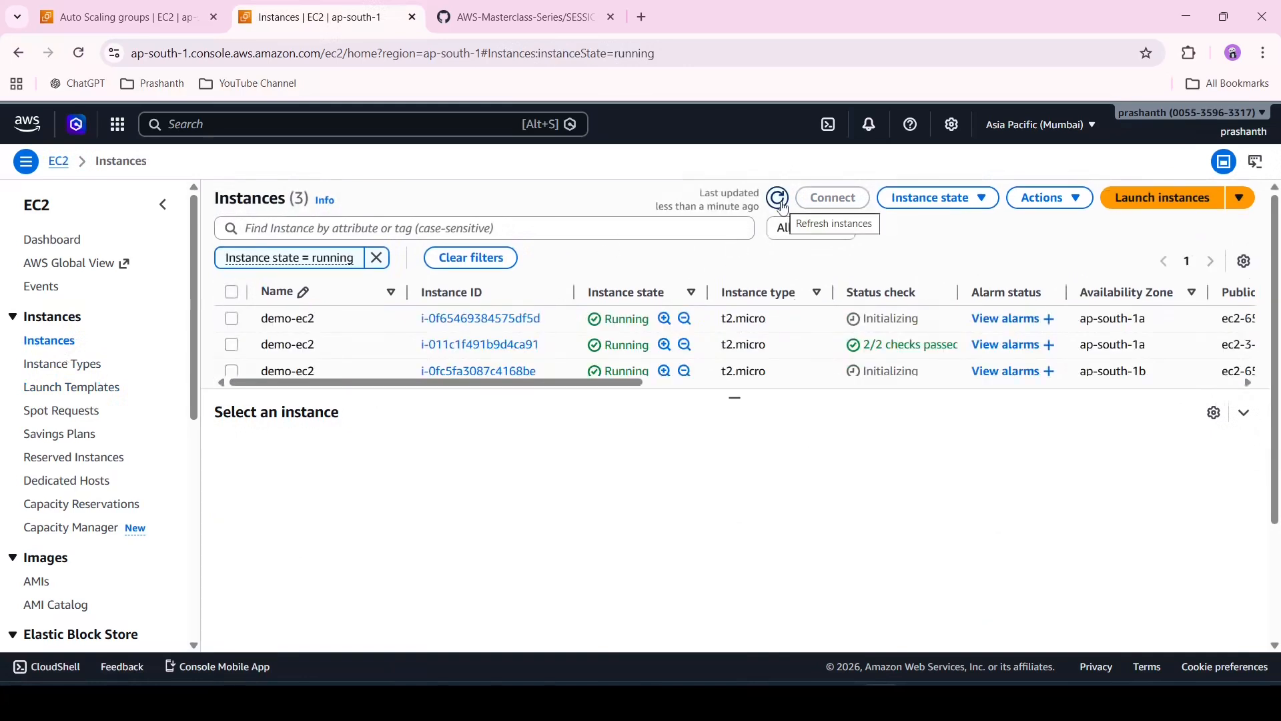
drag(734, 400, 720, 481)
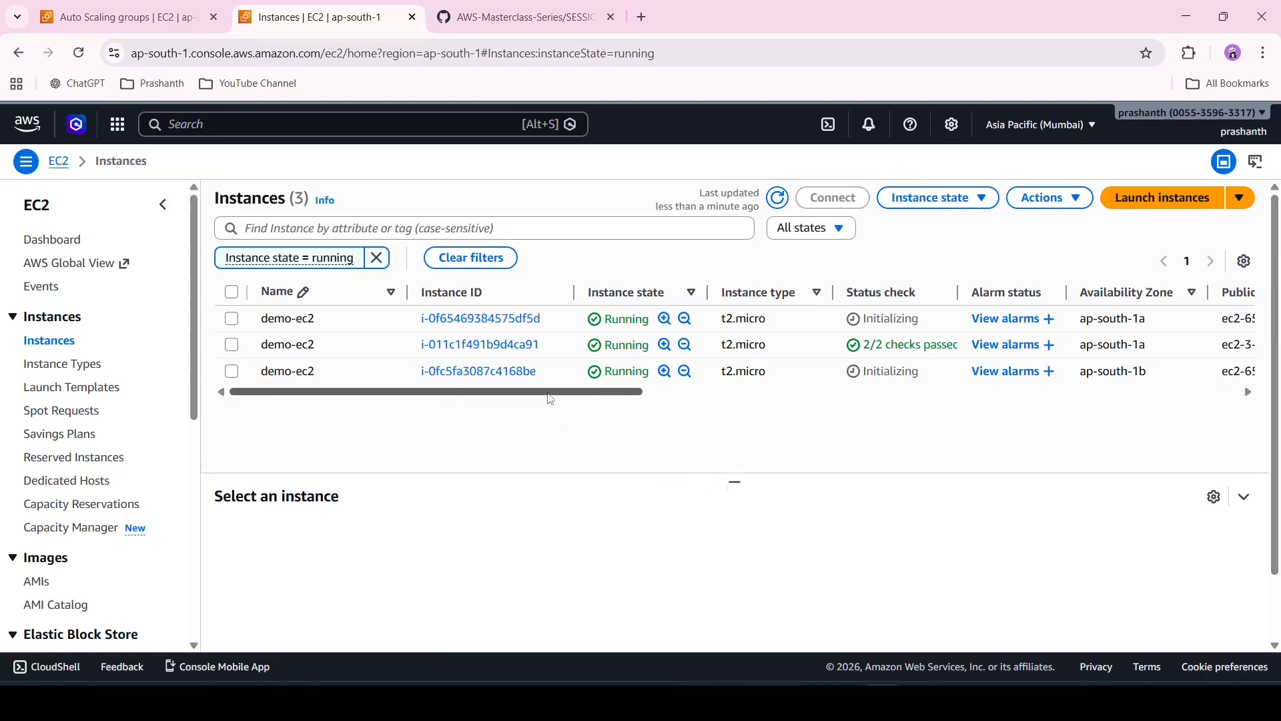
drag(550, 399, 515, 392)
click(504, 8)
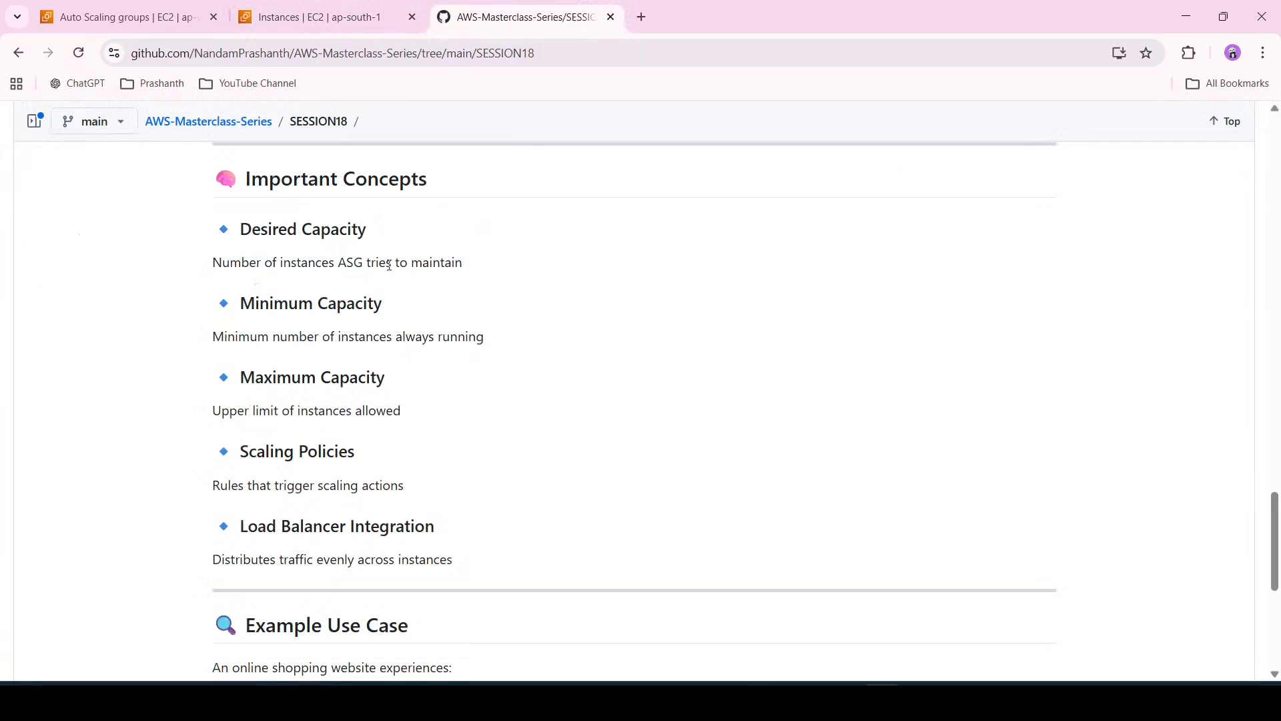
click(320, 17)
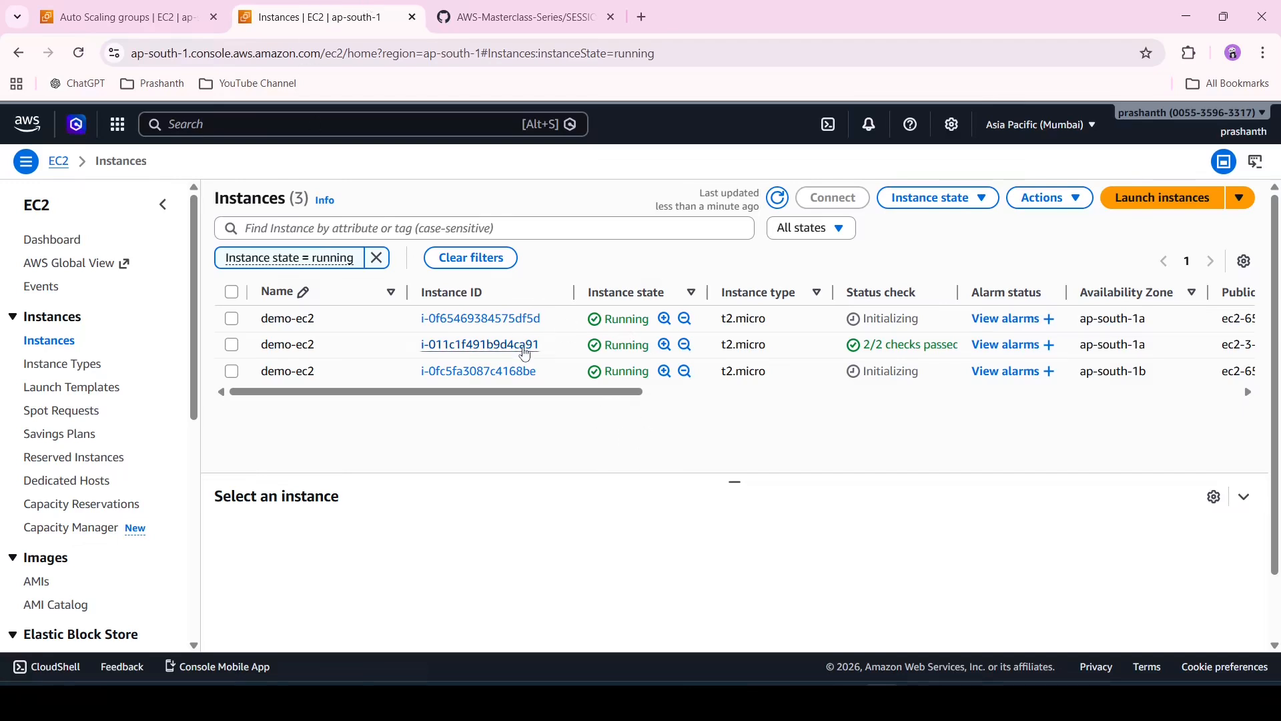
click(777, 201)
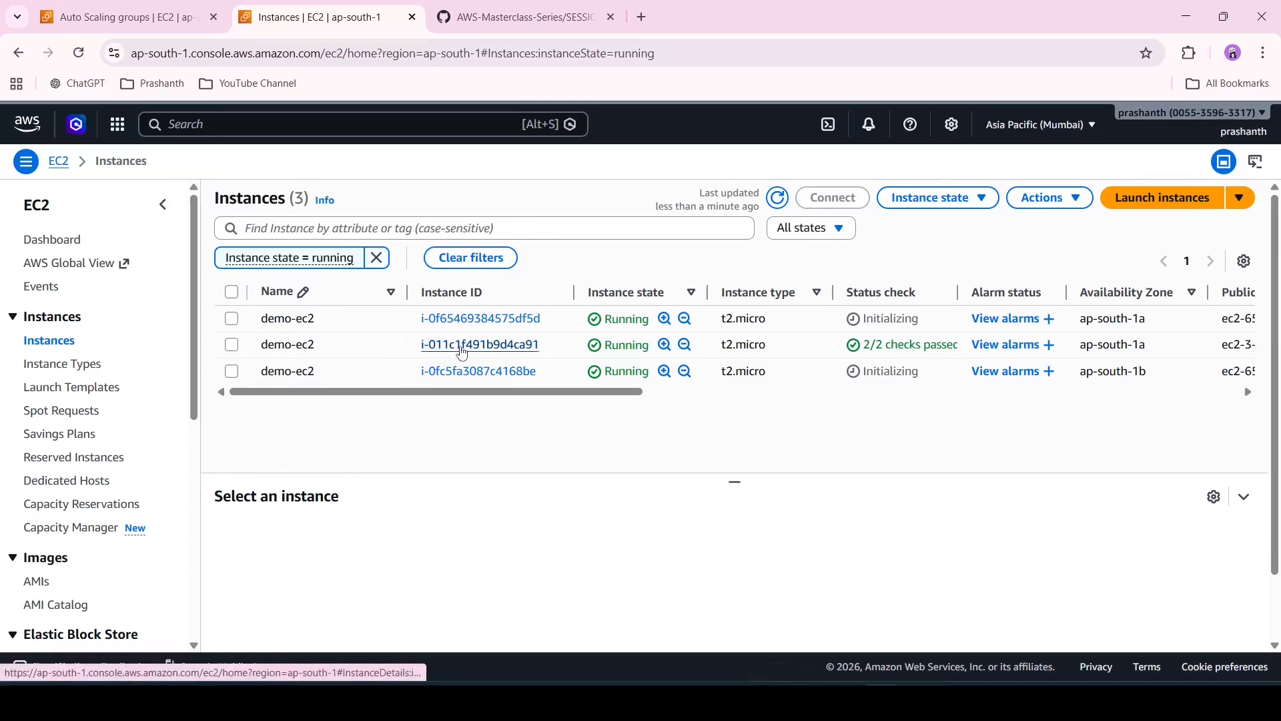
Inspect the original demo-ec2 instance's details, its web address and its TEST-SG security group rules
click(462, 347)
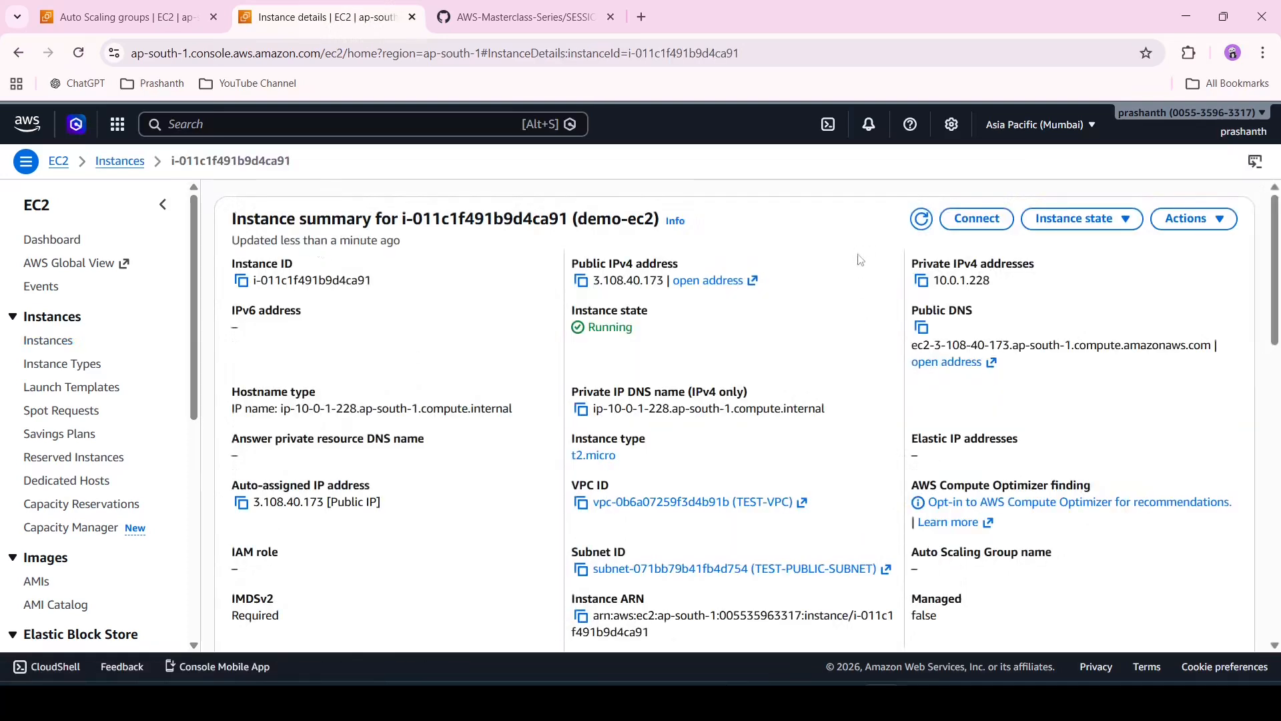
click(721, 283)
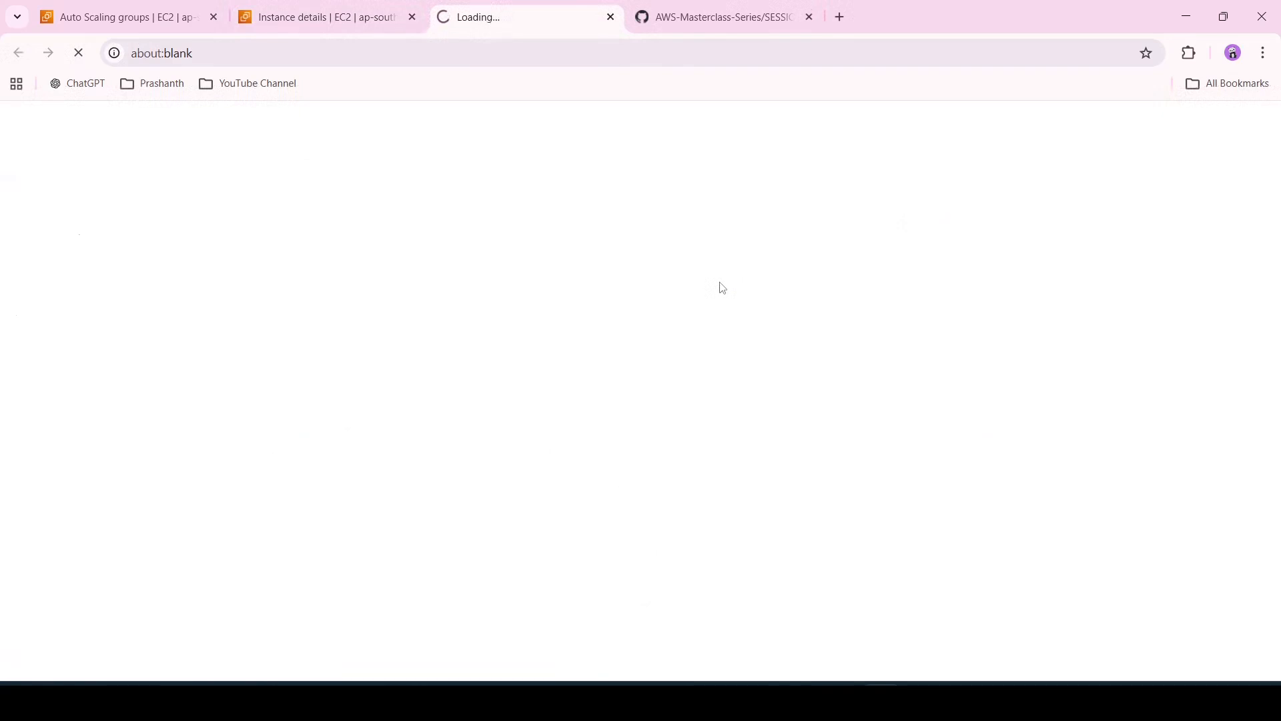
key(ctrl+w)
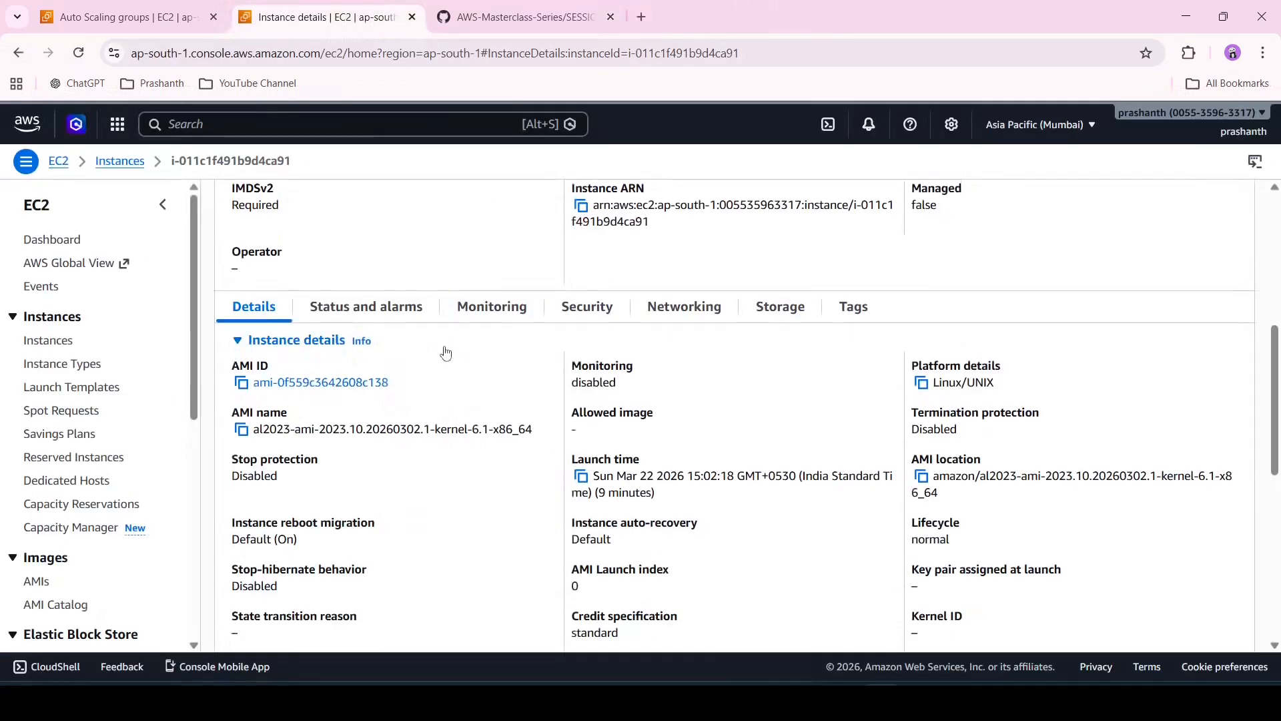
click(589, 311)
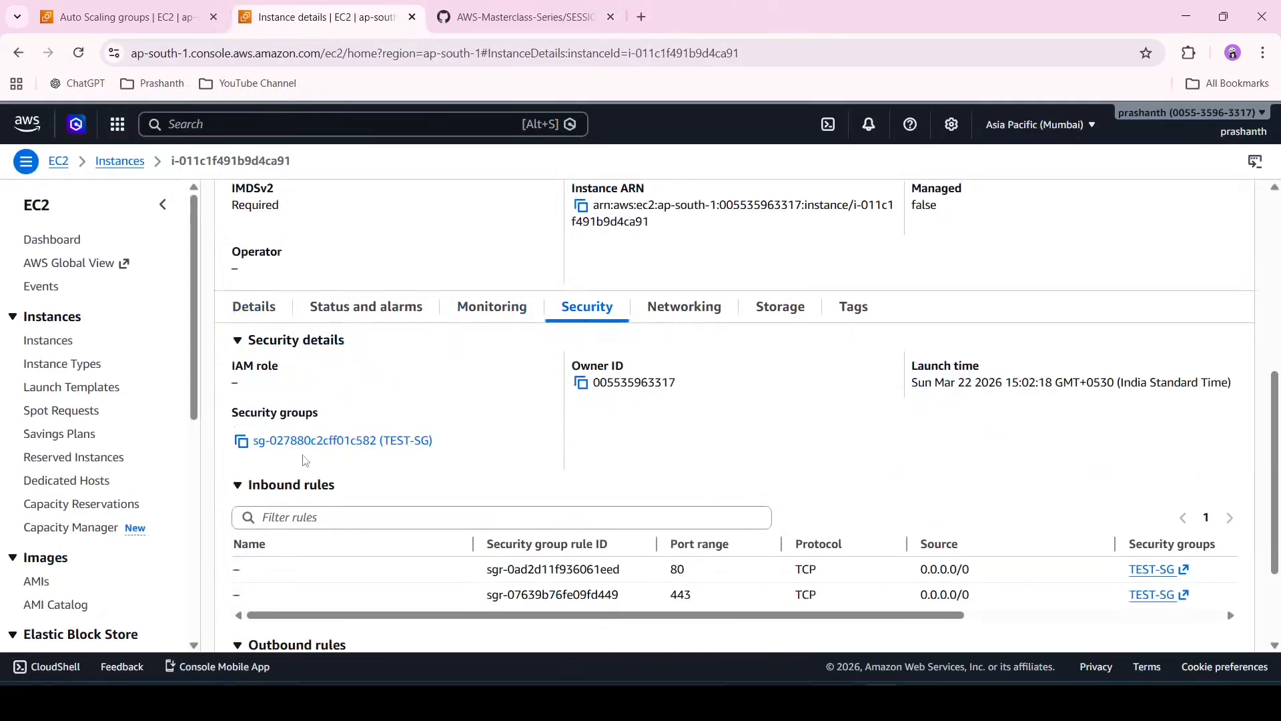
scroll(306, 460, down, 1)
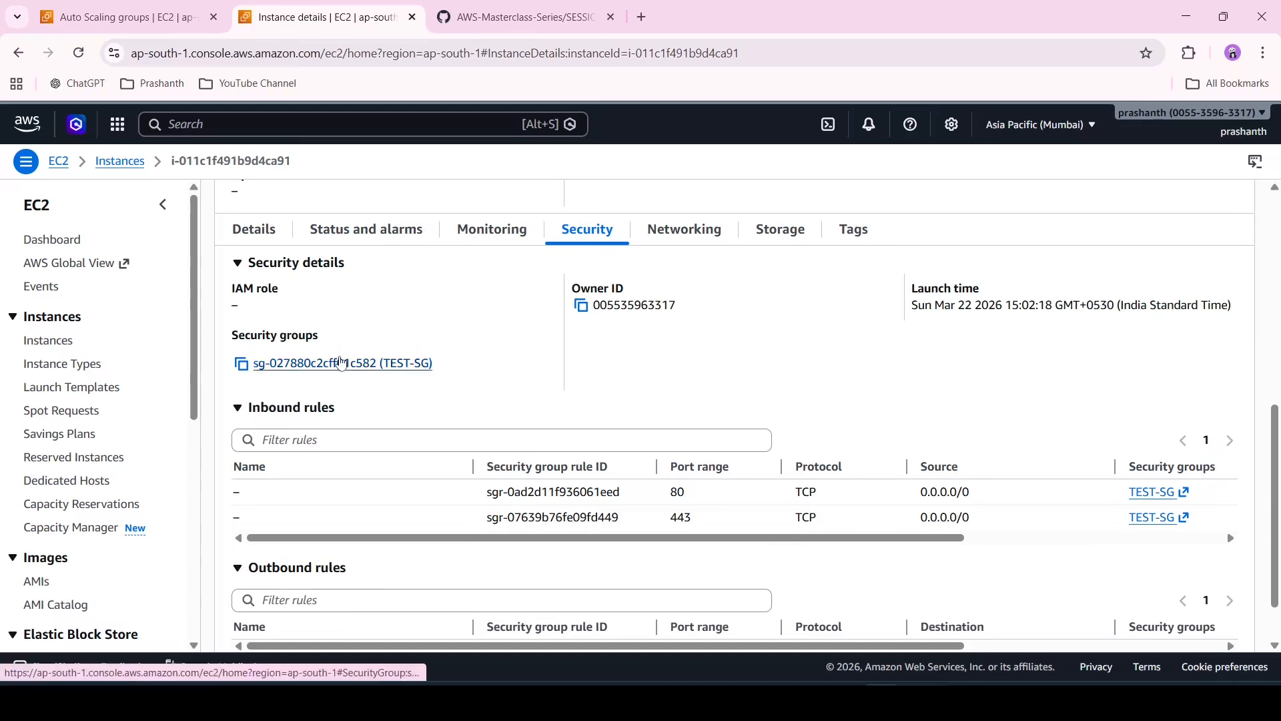
click(342, 365)
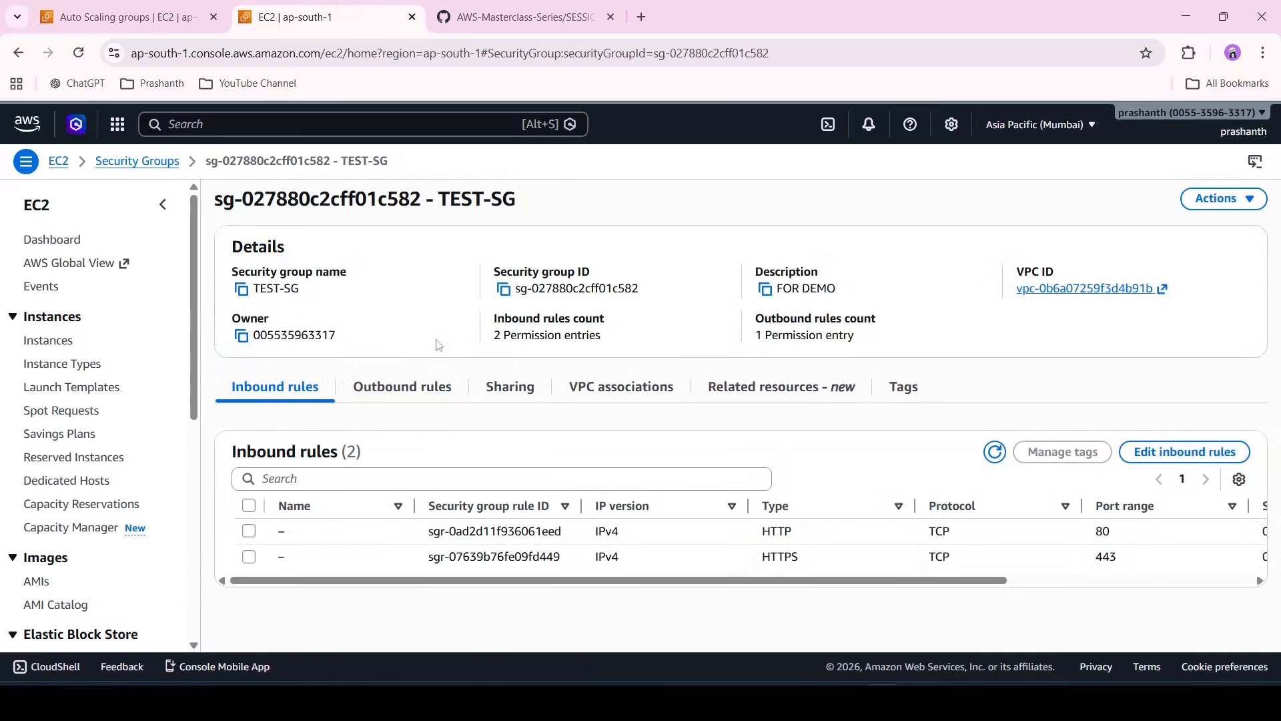
click(420, 389)
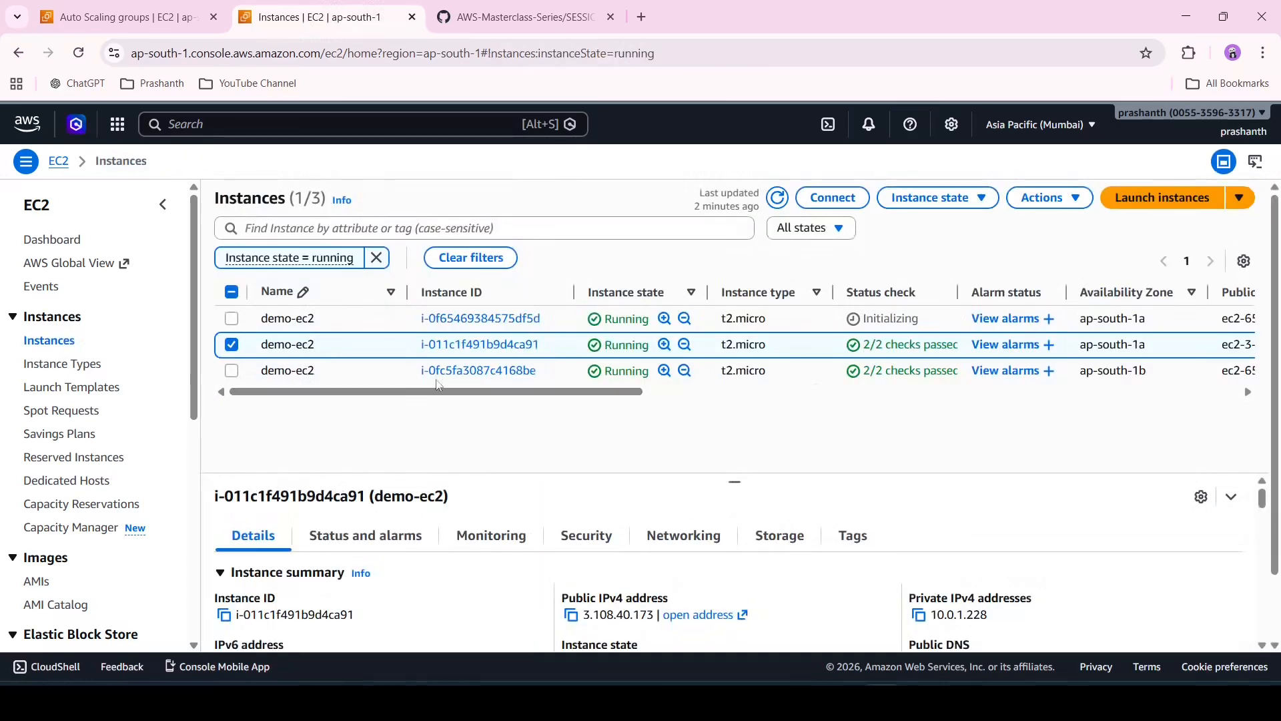
Rename the original demo-ec2 instance as demo-ec2-1
click(231, 343)
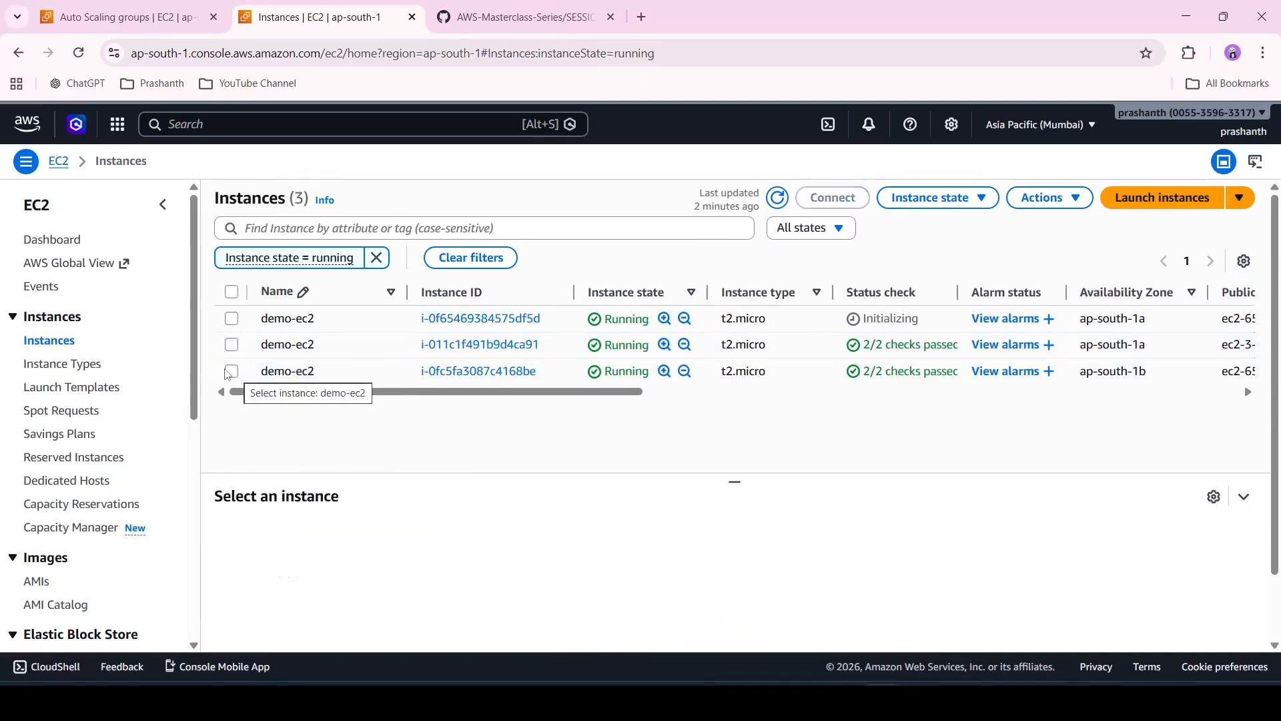
click(389, 344)
click(319, 358)
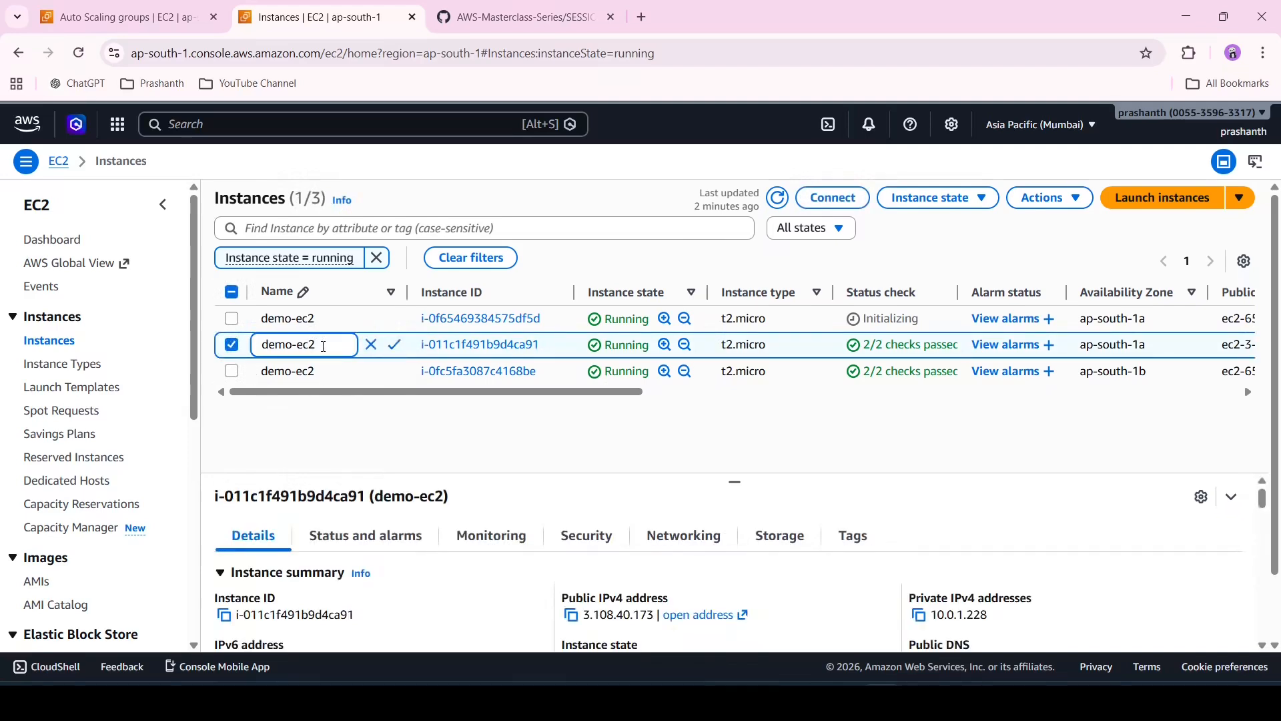
text(-1)
click(395, 344)
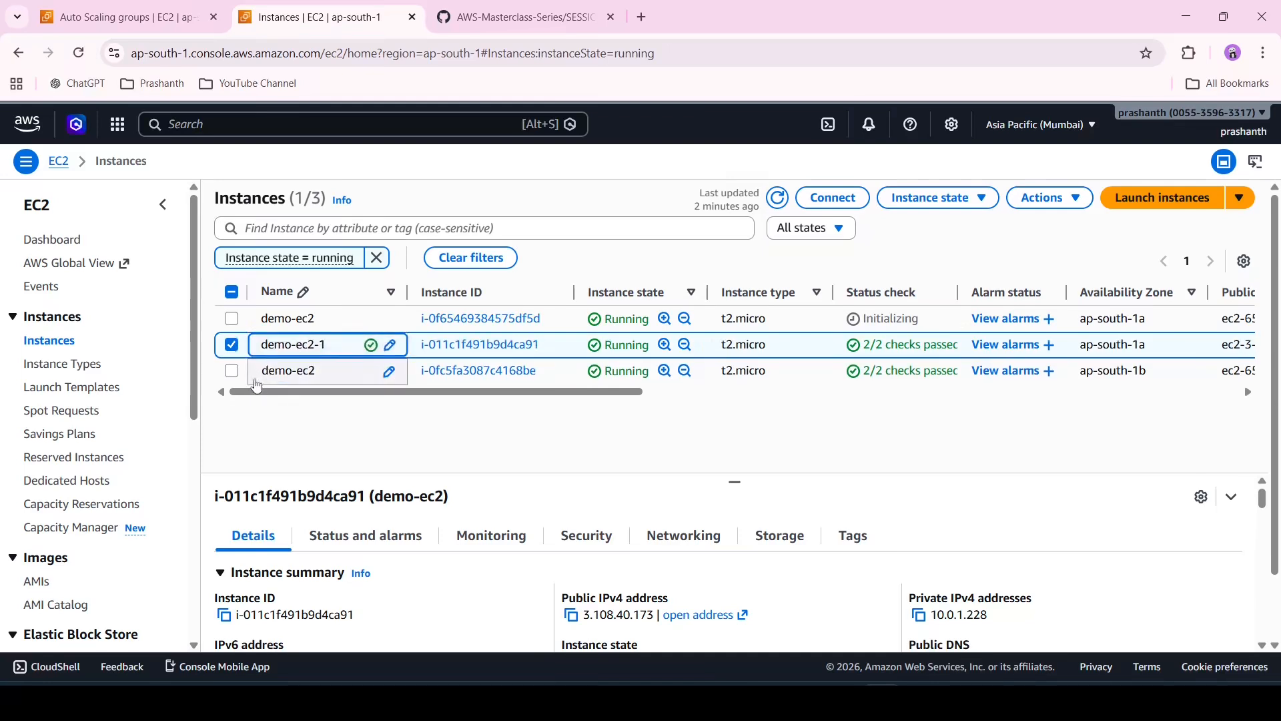
click(233, 349)
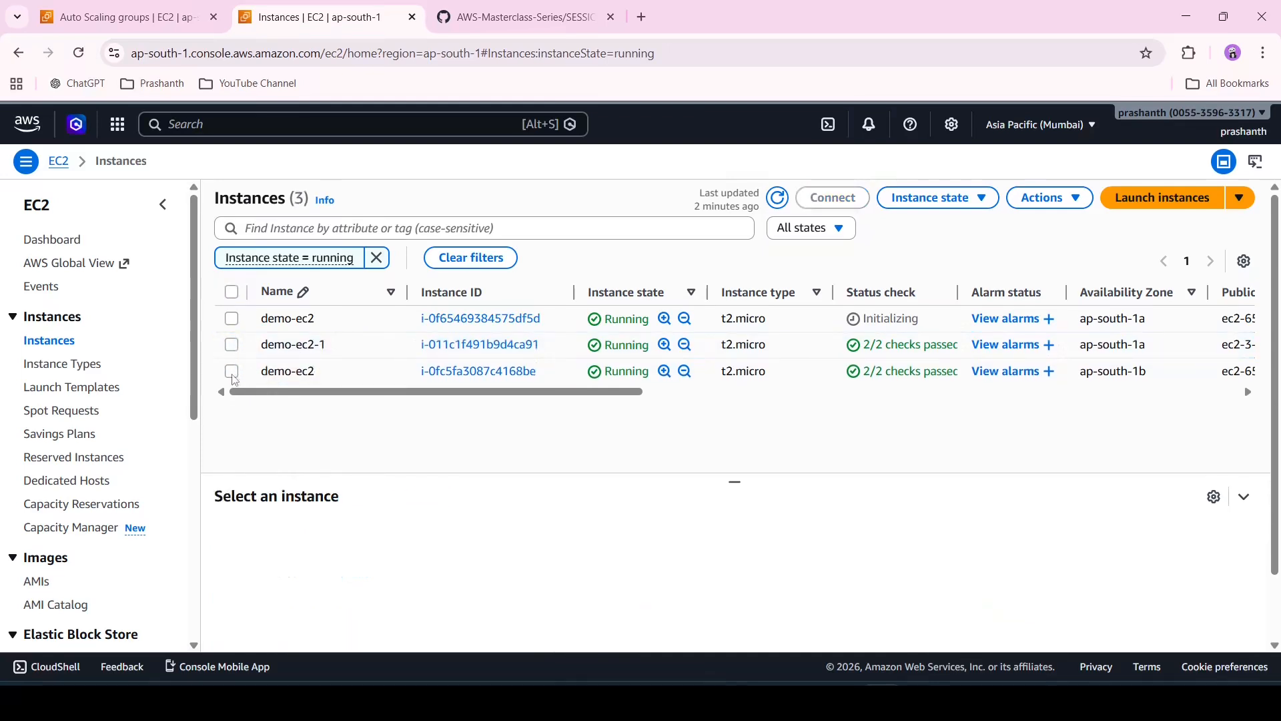
Add an SSH inbound rule to the TEST-SG security group and save the rules
click(231, 372)
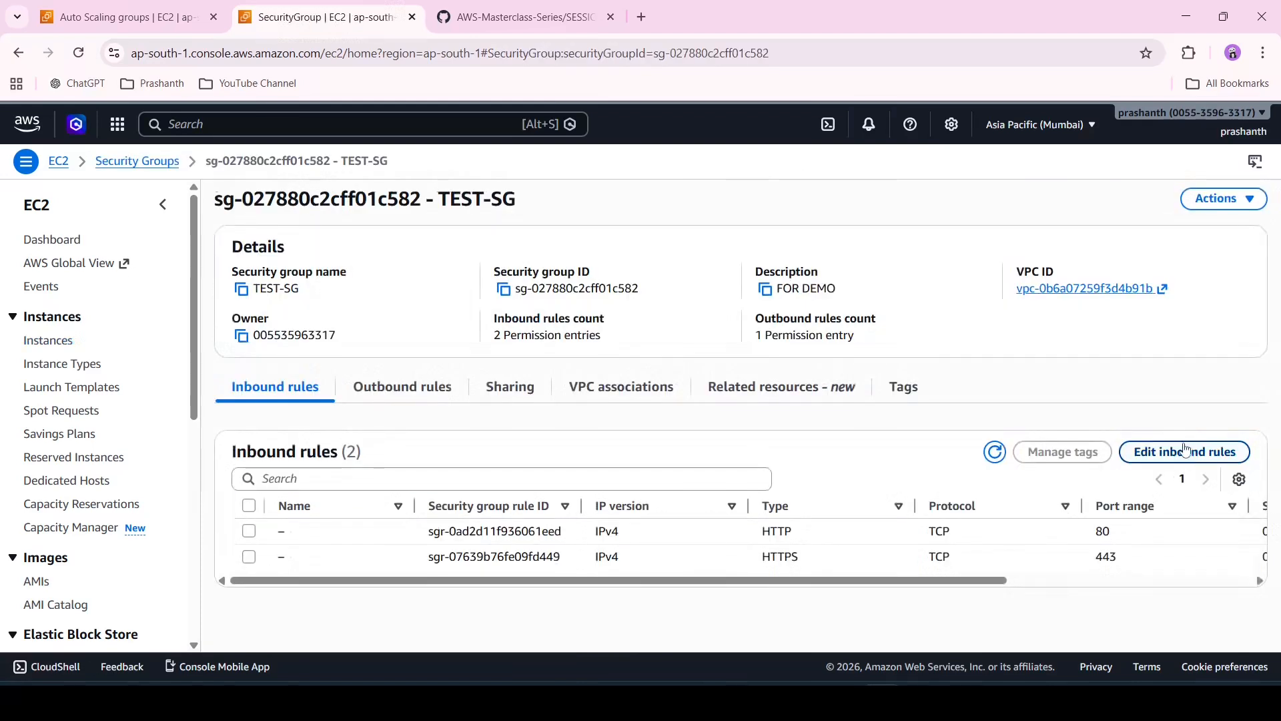
click(1185, 450)
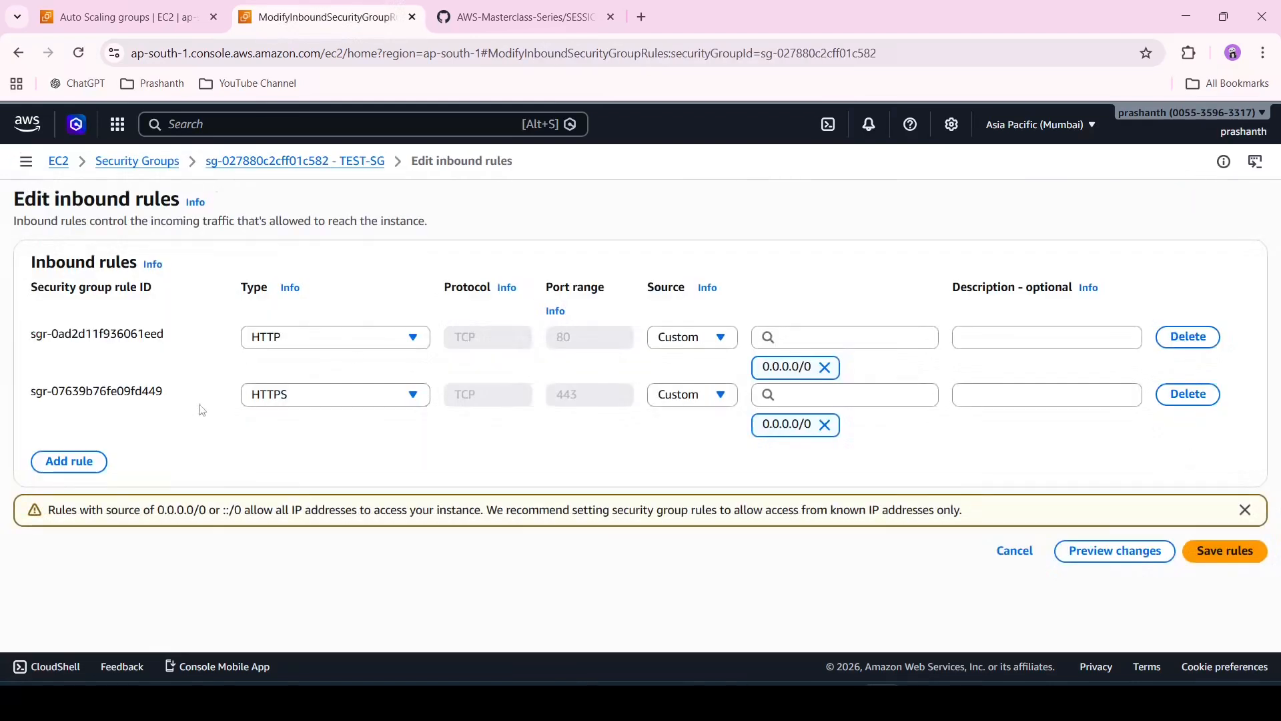
click(87, 463)
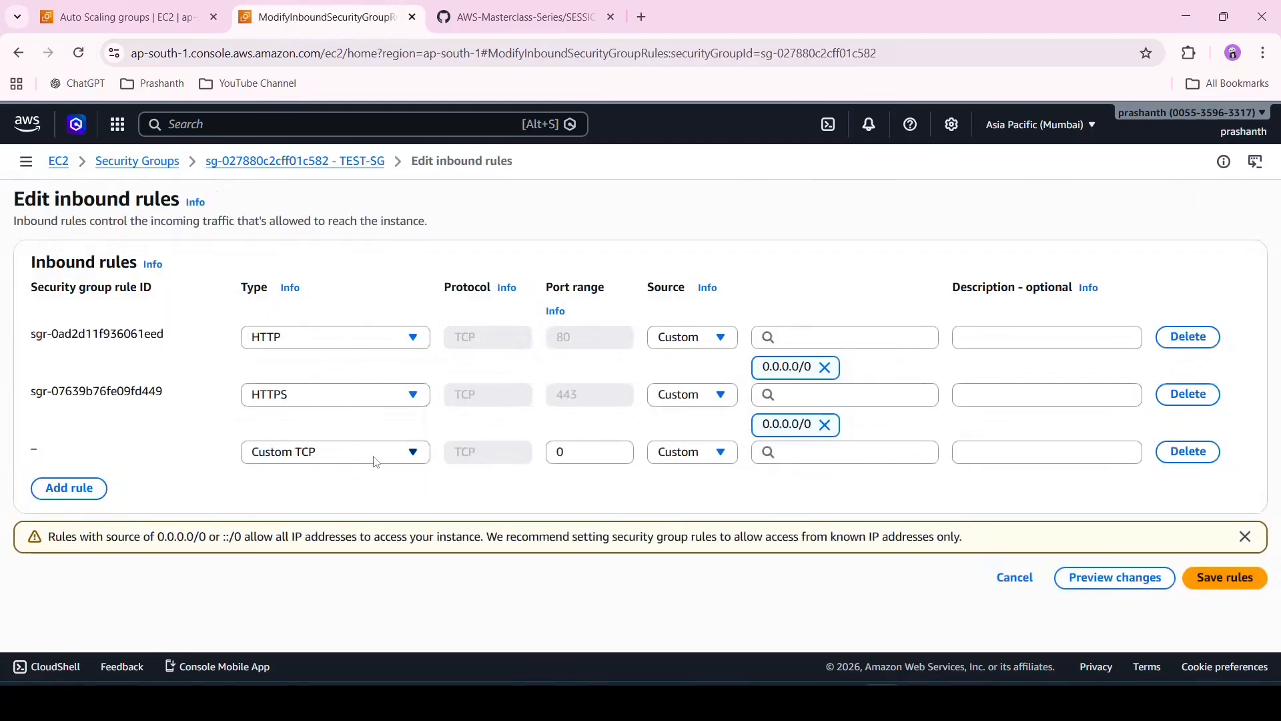
click(374, 460)
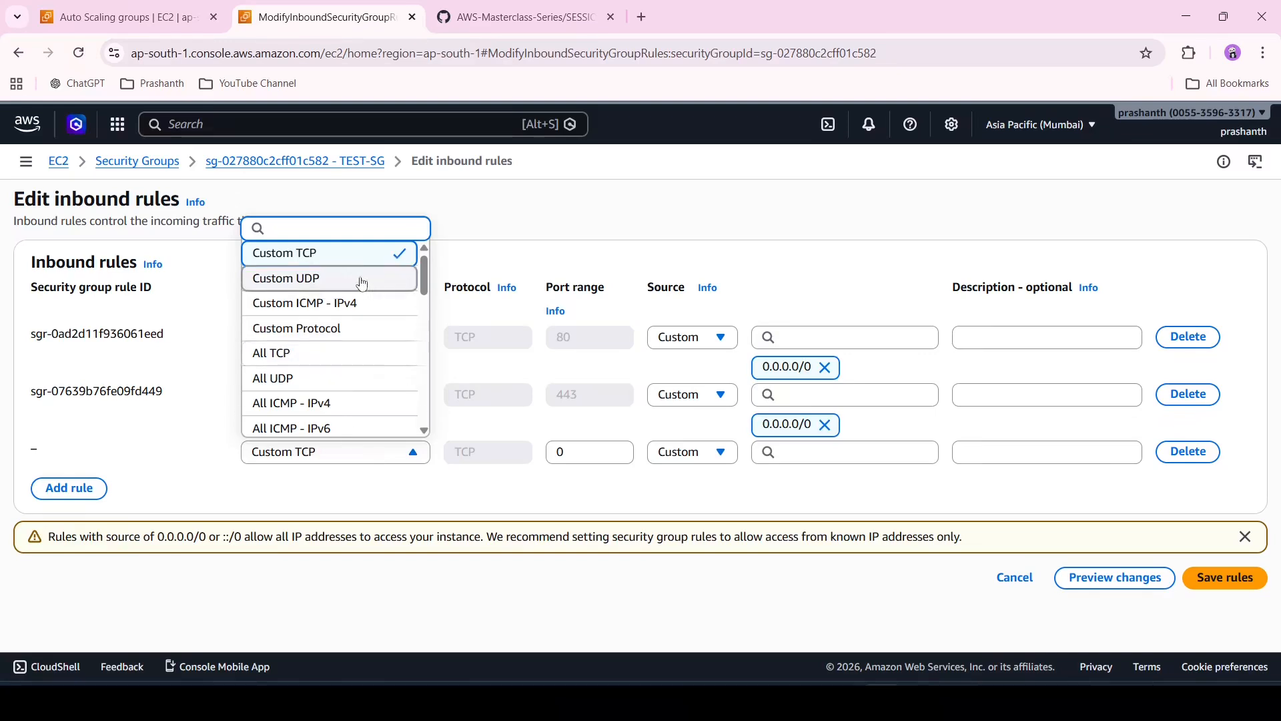
scroll(348, 371, down, 2)
scroll(346, 369, down, 1)
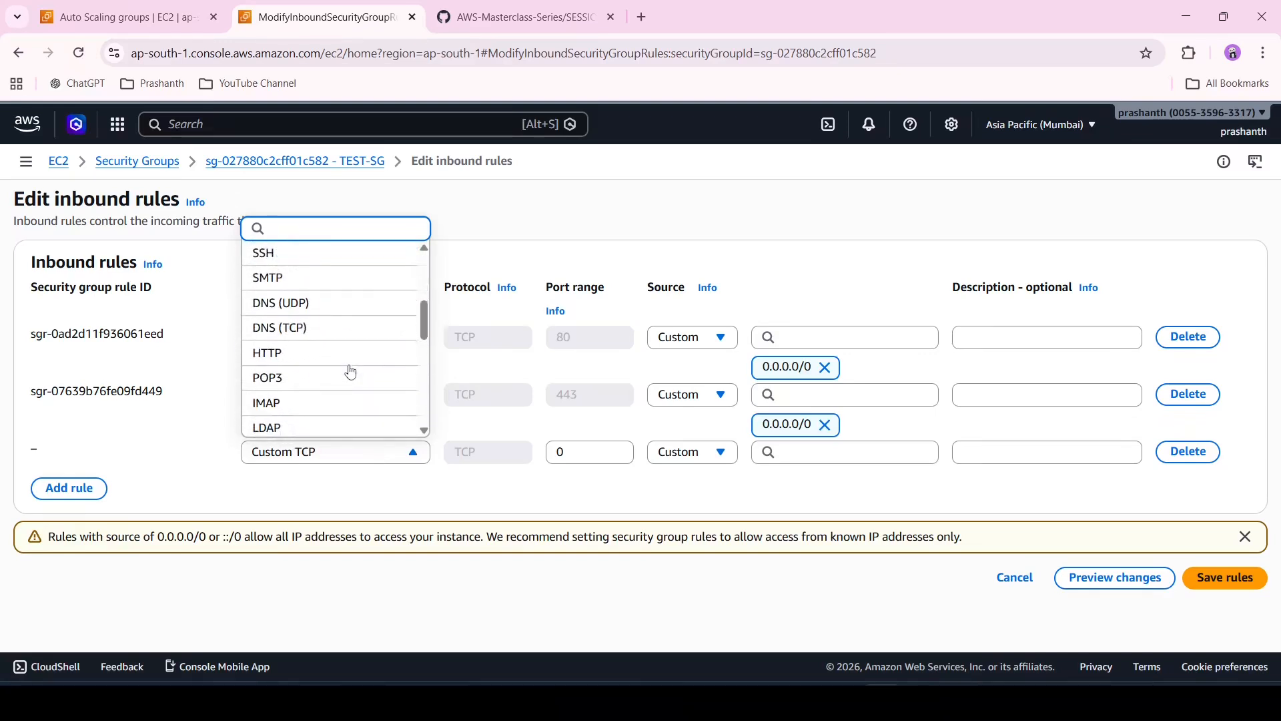
scroll(318, 396, down, 2)
scroll(318, 395, down, 3)
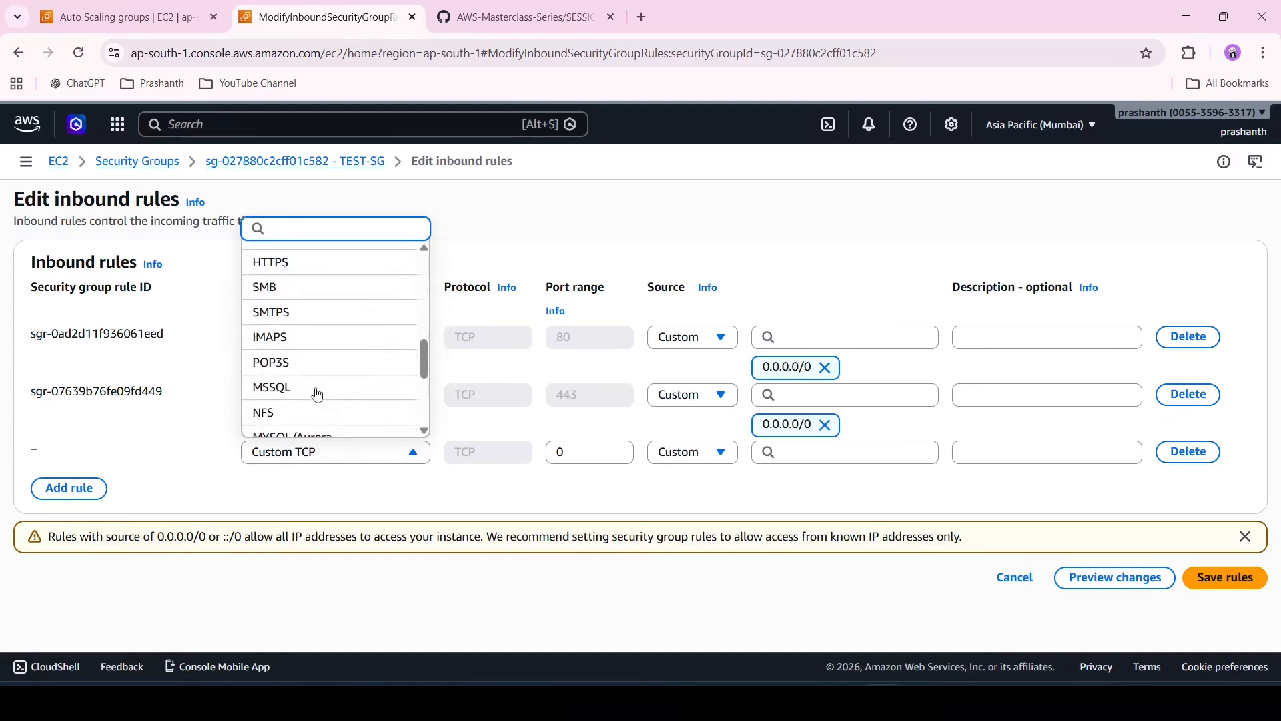
scroll(317, 395, down, 2)
scroll(318, 395, up, 3)
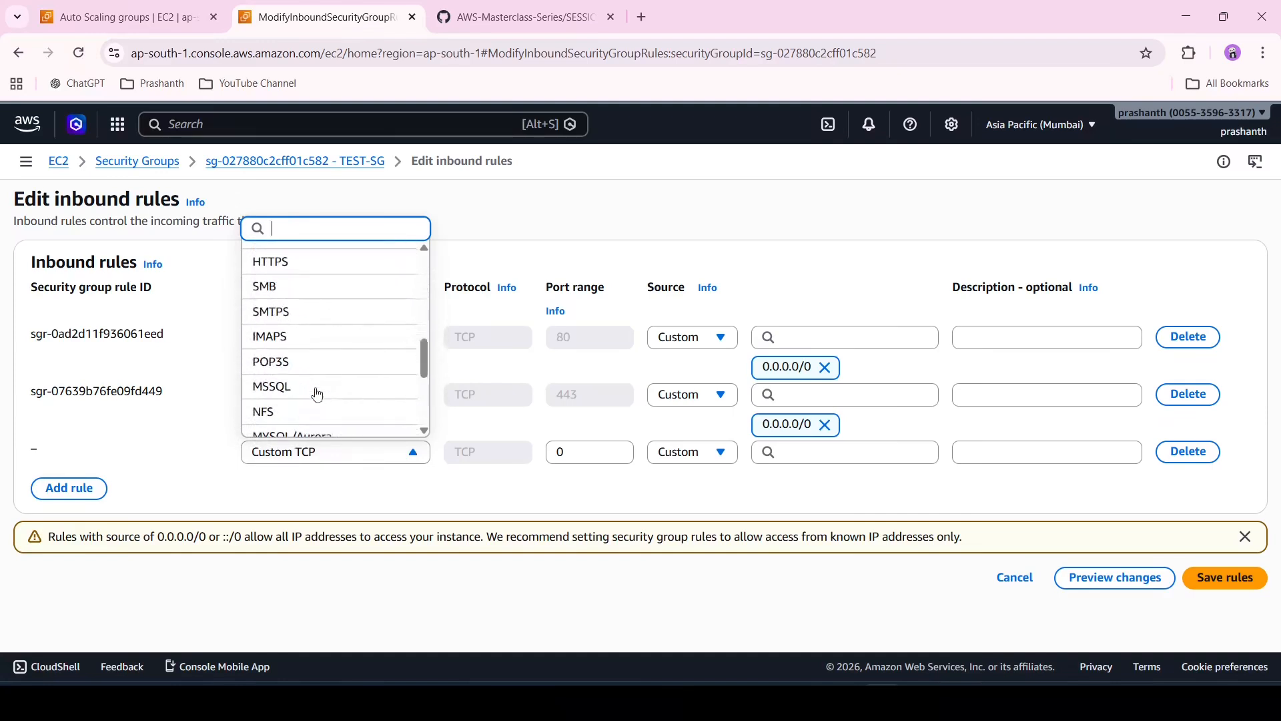
scroll(318, 395, up, 4)
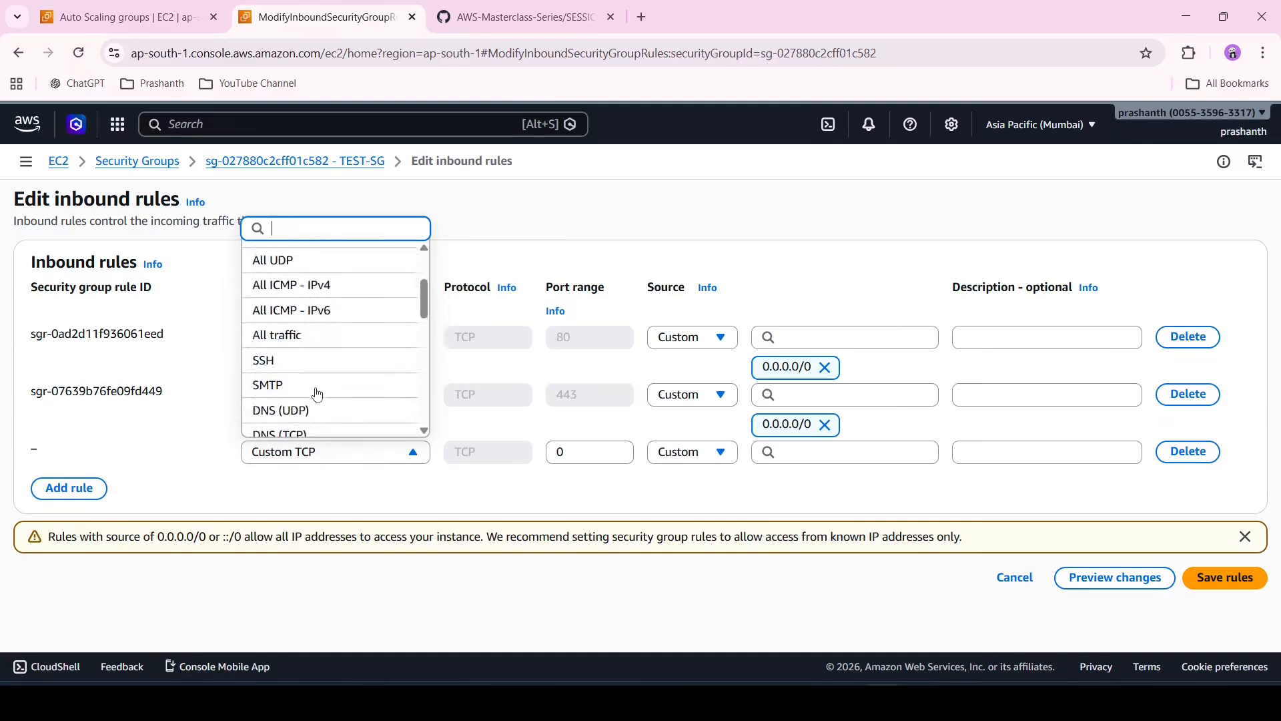
click(339, 362)
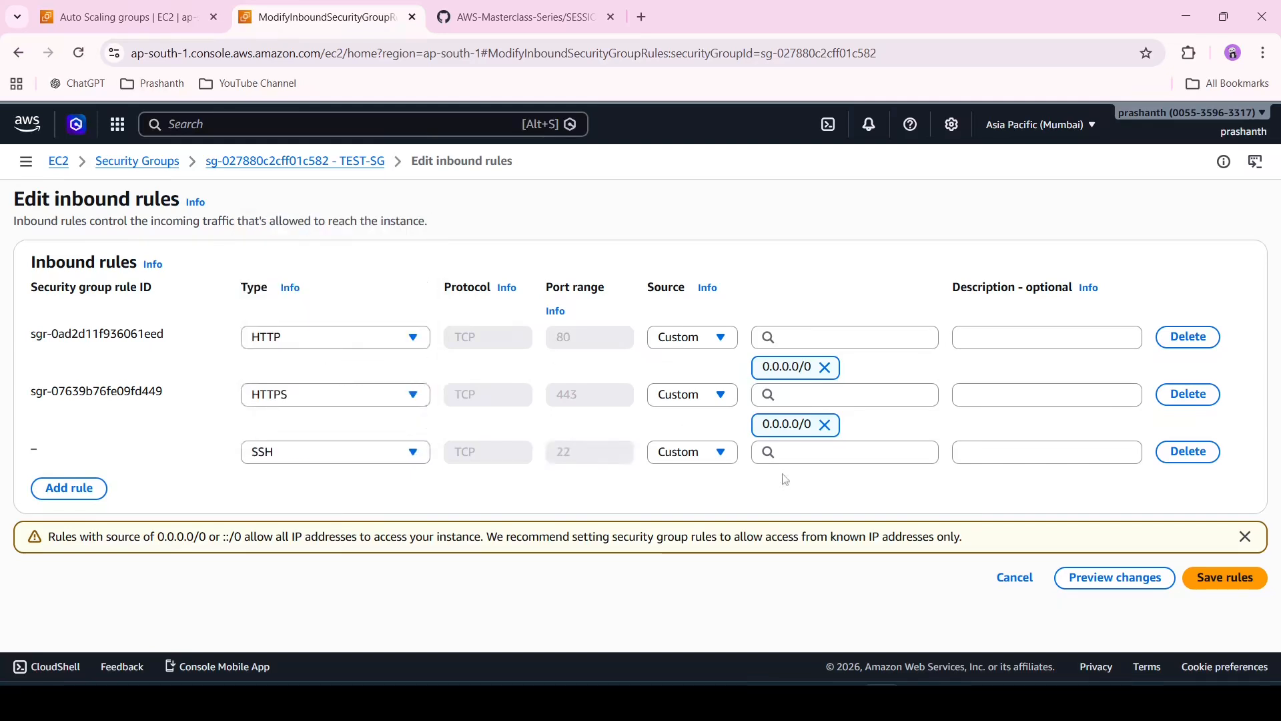
click(832, 447)
click(834, 505)
click(1224, 608)
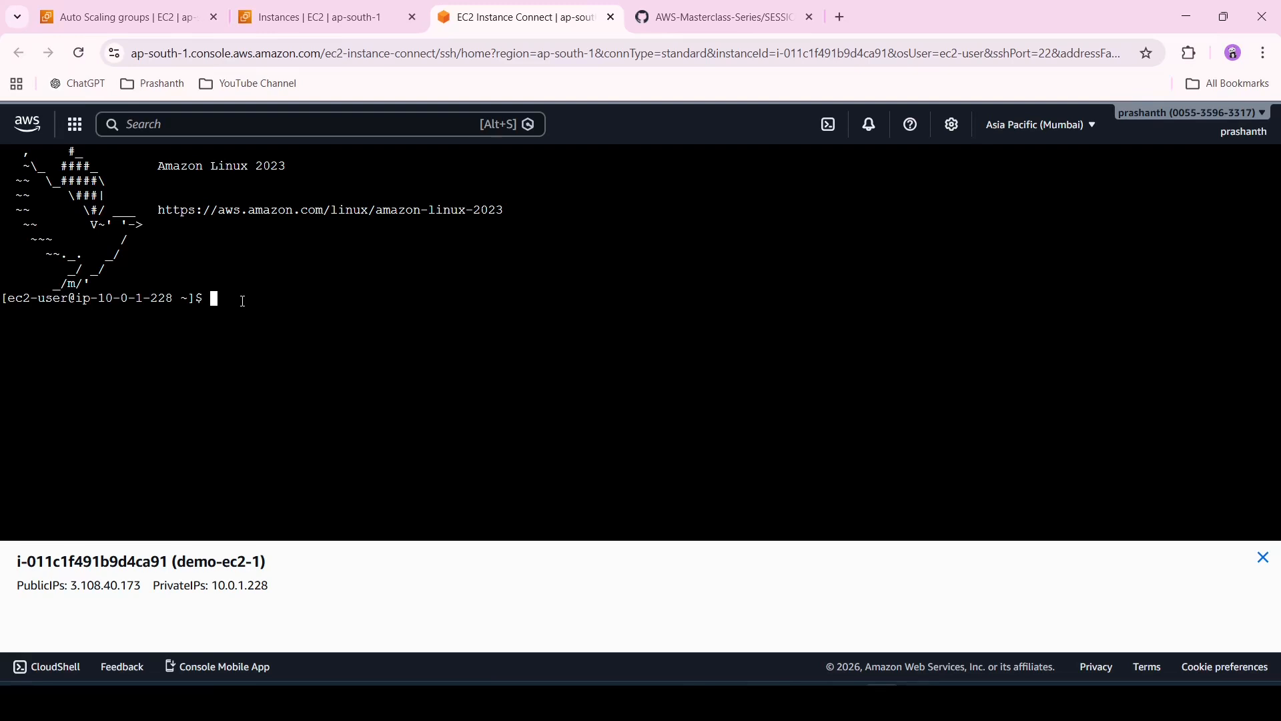
Try to run the systemctl start httpd line copied from the user data script in demo-ec2-1's terminal
key(alt+Tab)
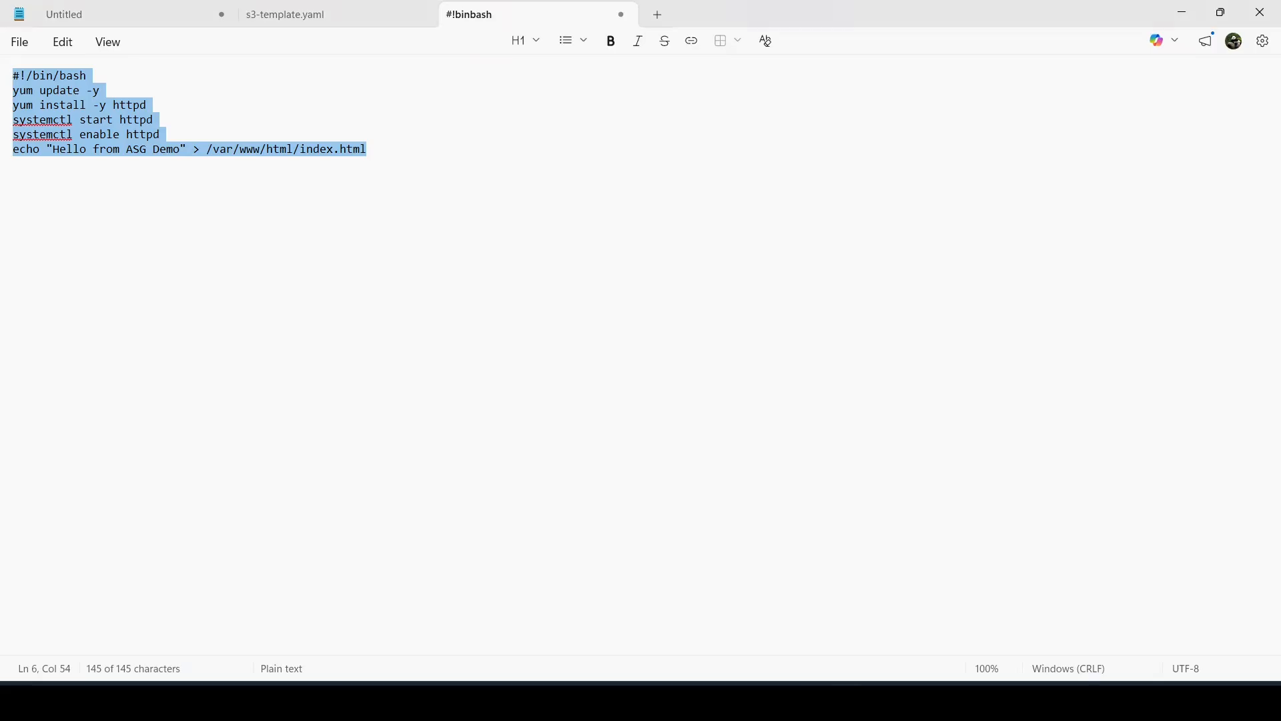
click(341, 344)
key(alt+Tab)
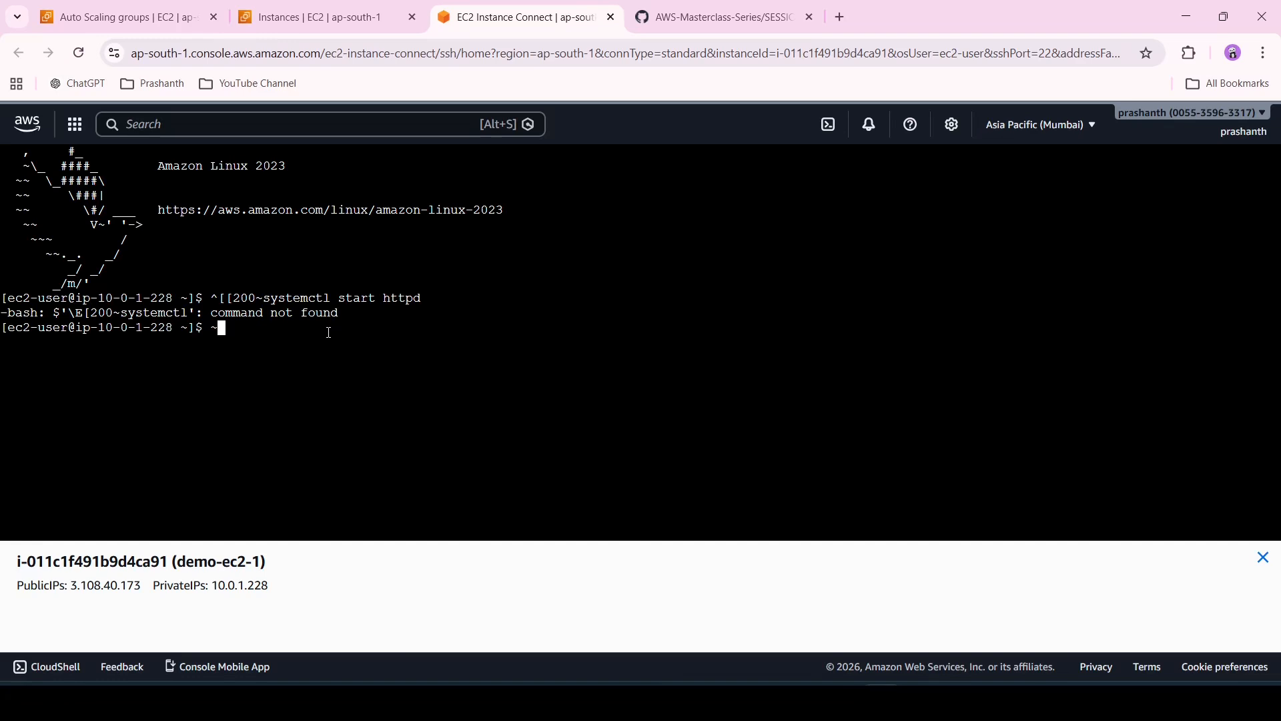
Run systemctl status httpd in demo-ec2-1's terminal
text(systemc)
key(BackSpace)
key(BackSpace)
key(BackSpace)
key(BackSpace)
key(BackSpace)
key(BackSpace)
key(BackSpace)
key(BackSpace)
text(systemctl status httpd)
key(Return)
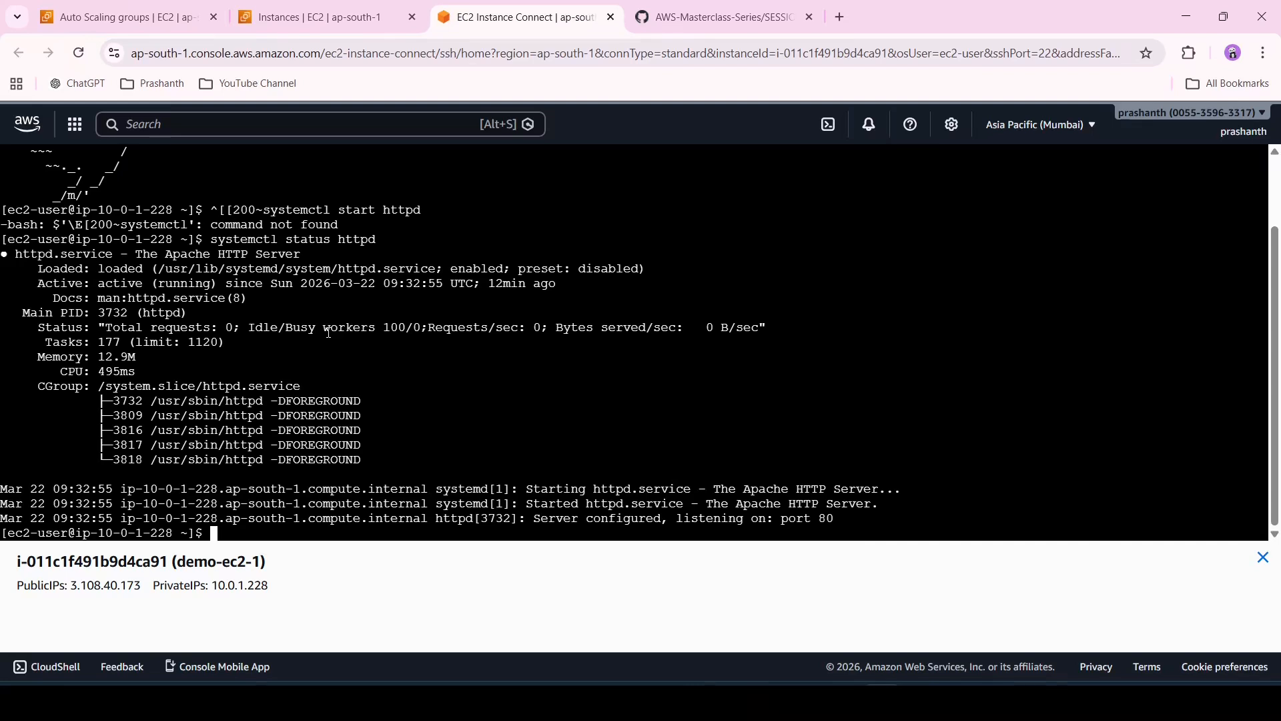
key(Return)
key(Return)
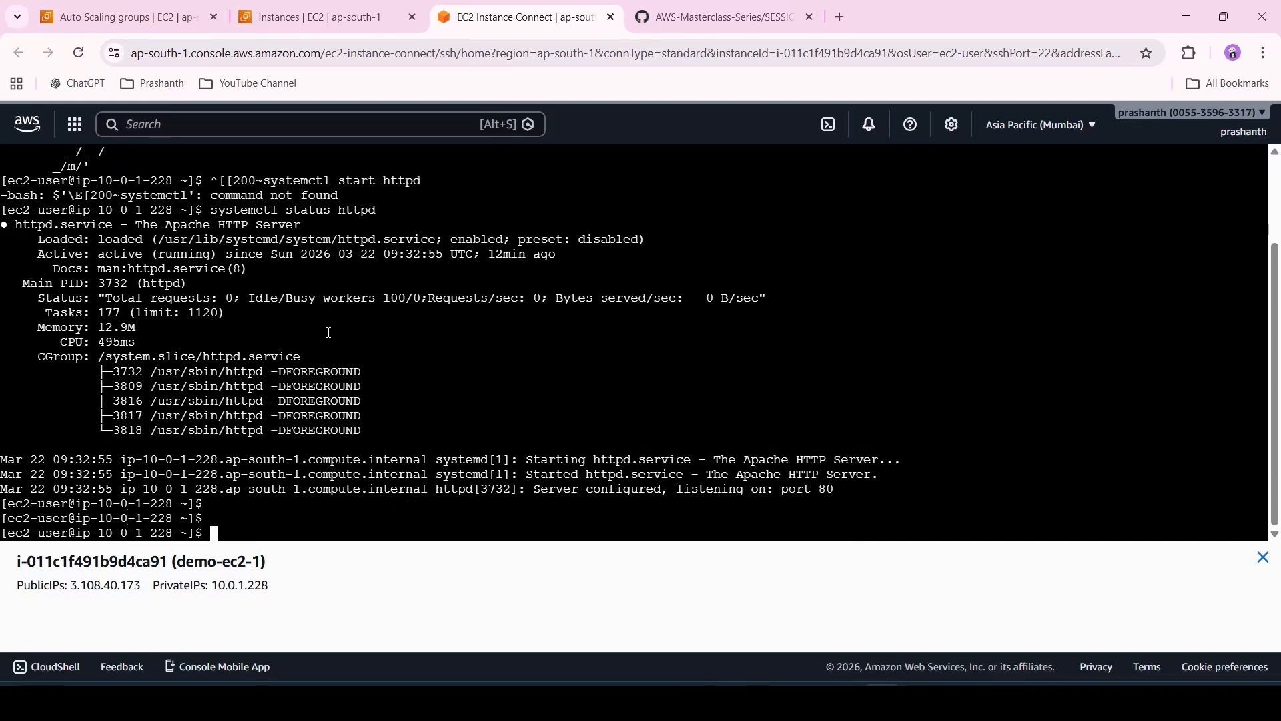
Clear the command line and run curl localhost to test the web server
key(Up)
key(ctrl+u)
text(curl localhost)
key(Return)
key(Return)
key(Return)
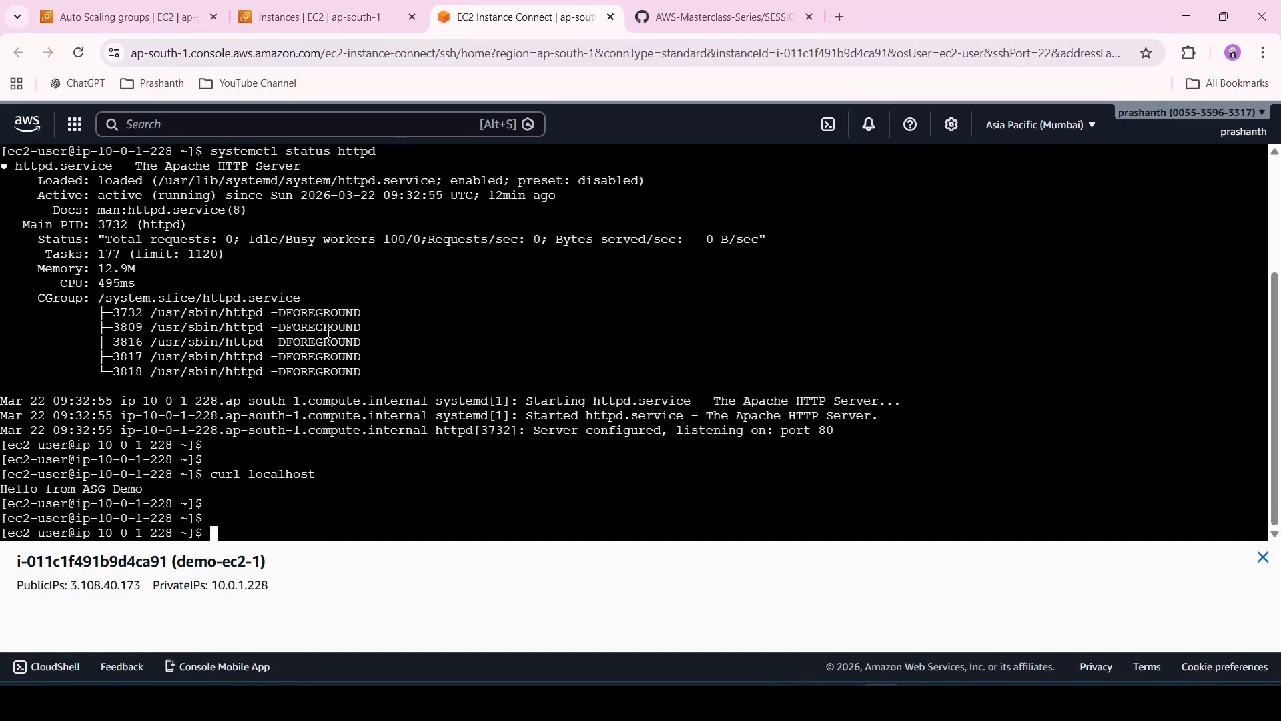
Open demo-ec2-1's public IPv4 address over http instead of https in a new browser tab
click(320, 16)
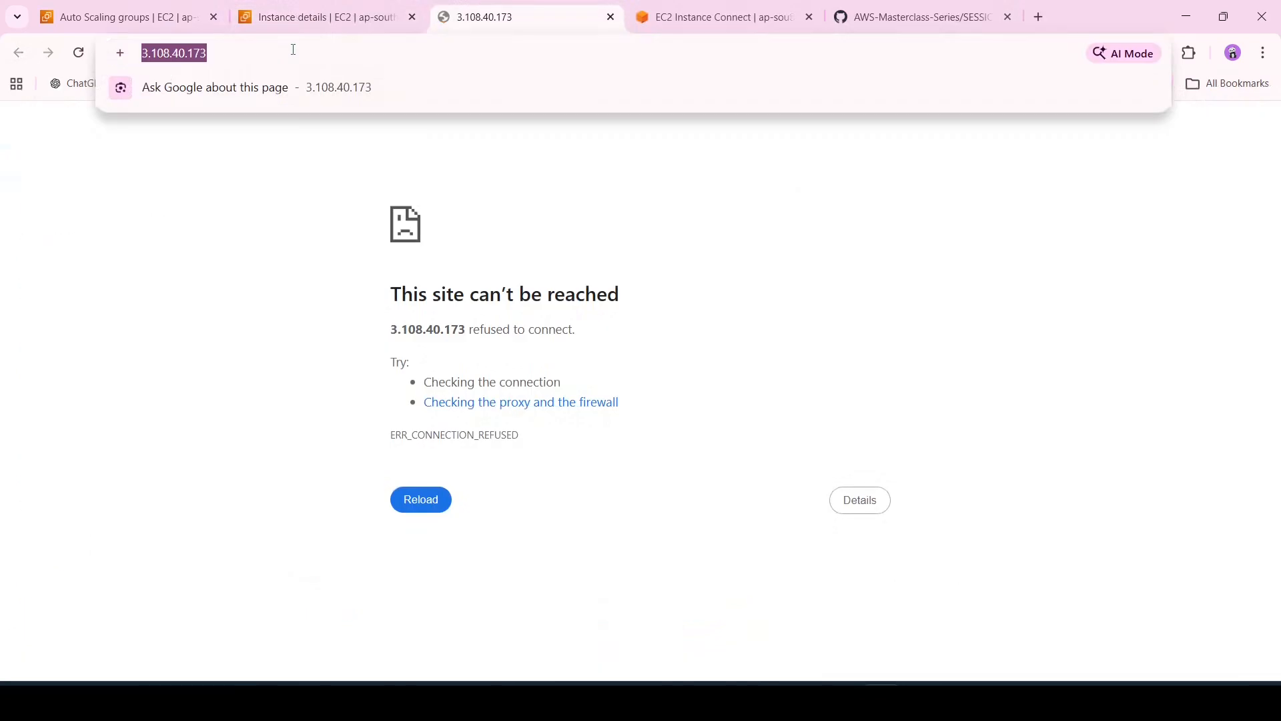
click(293, 50)
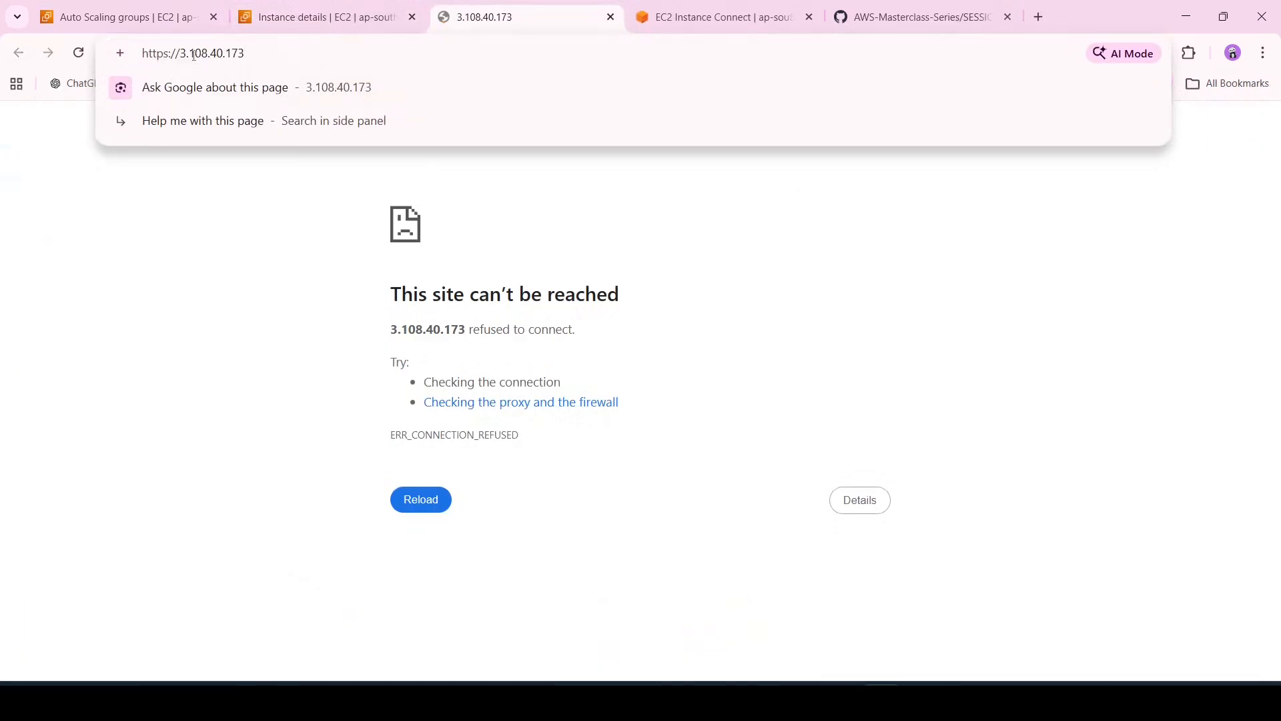
key(BackSpace)
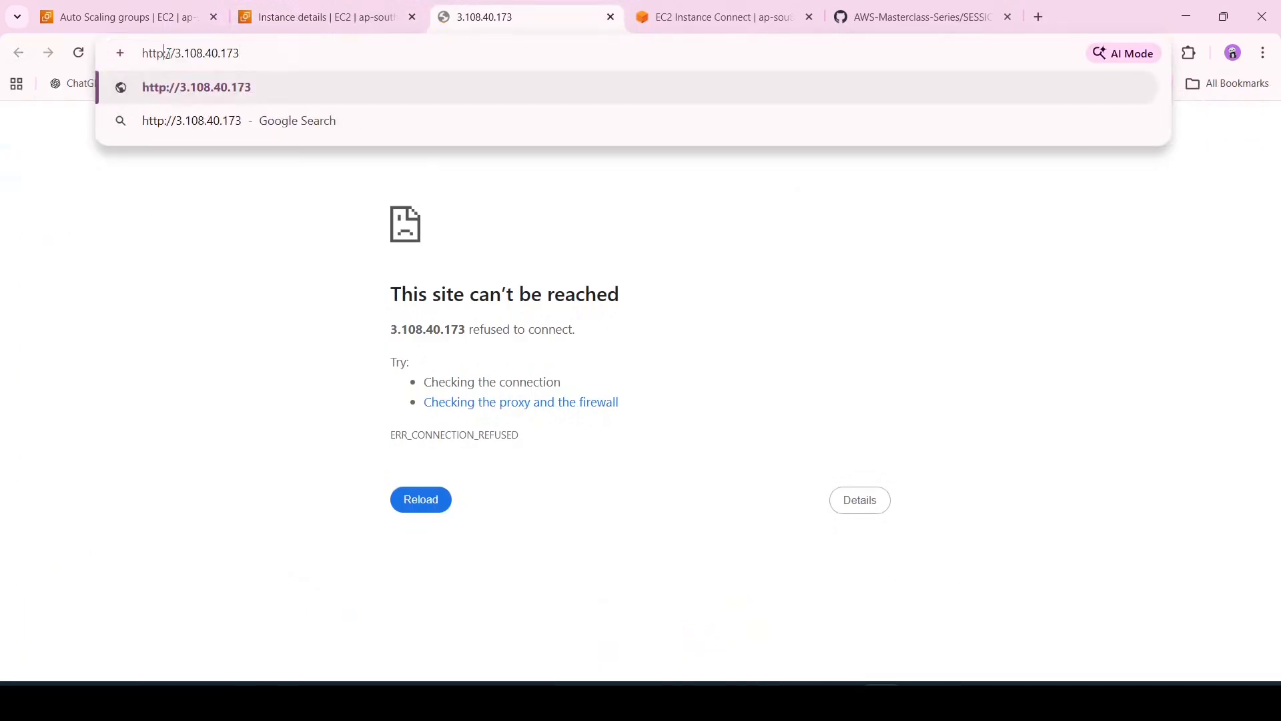
key(Return)
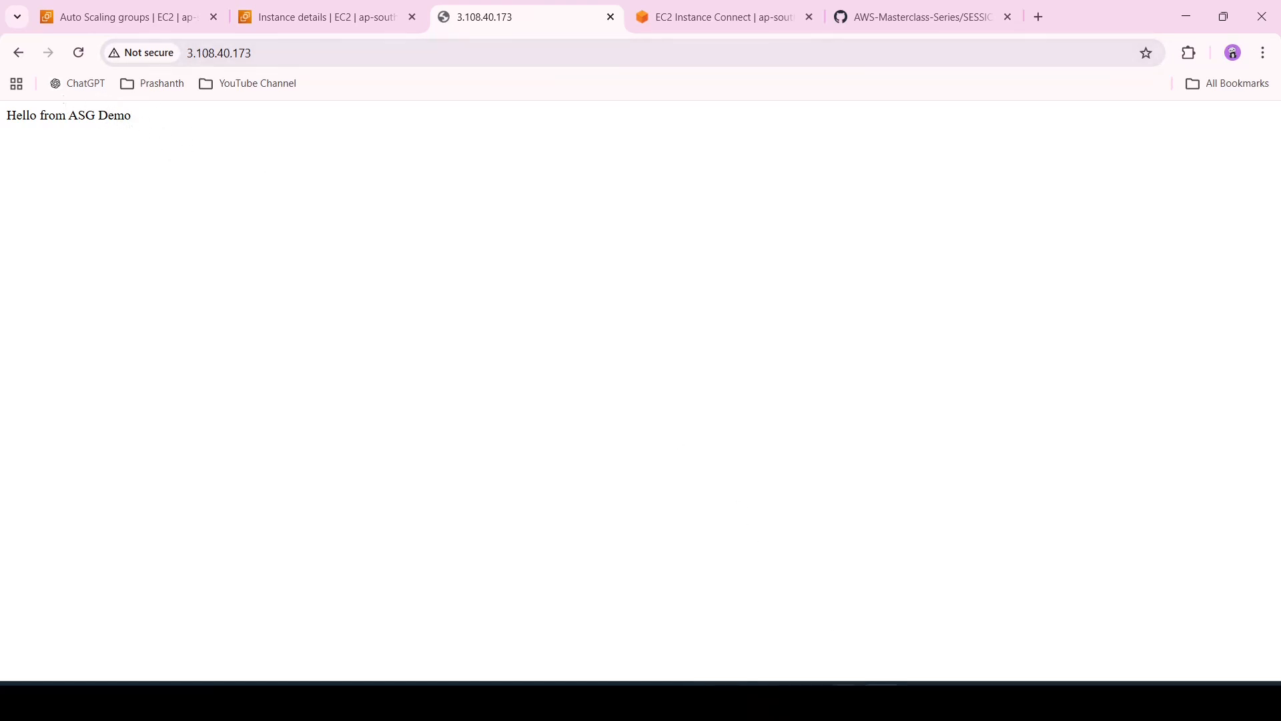
Open the Auto Scaling–launched demo-ec2 instance in ap-south-1b and load its public address over http
click(845, 625)
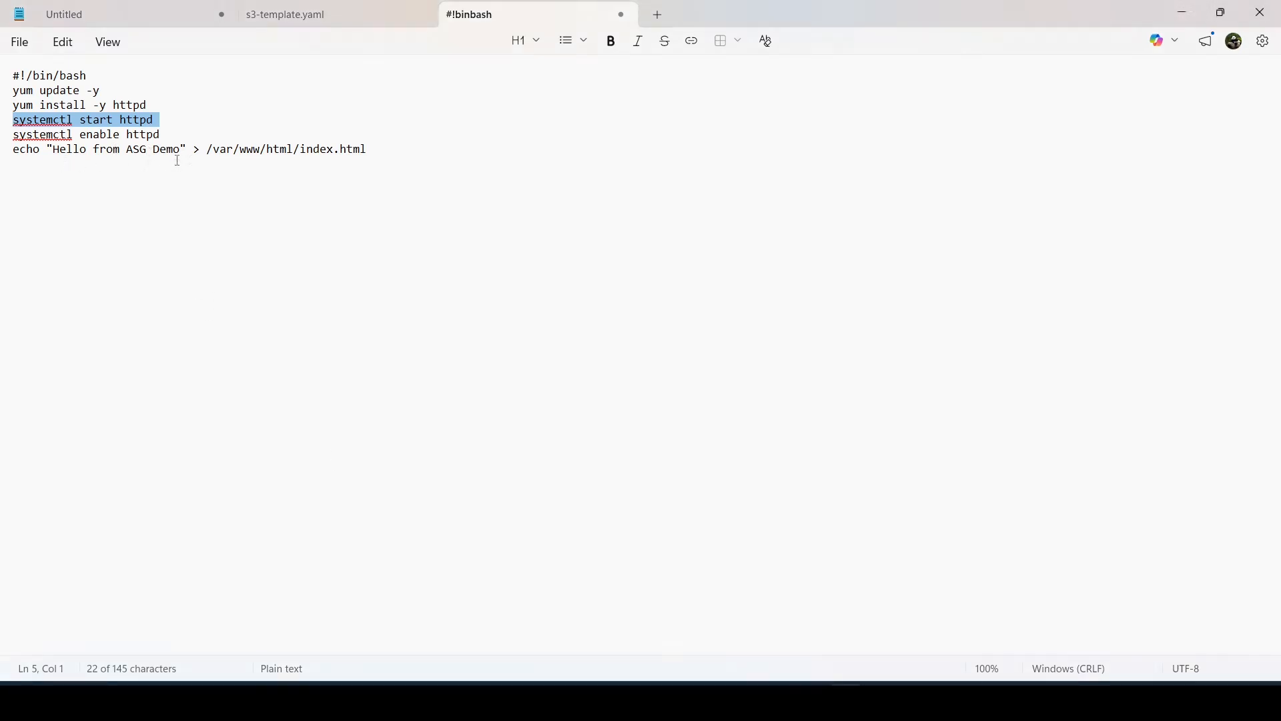
click(776, 676)
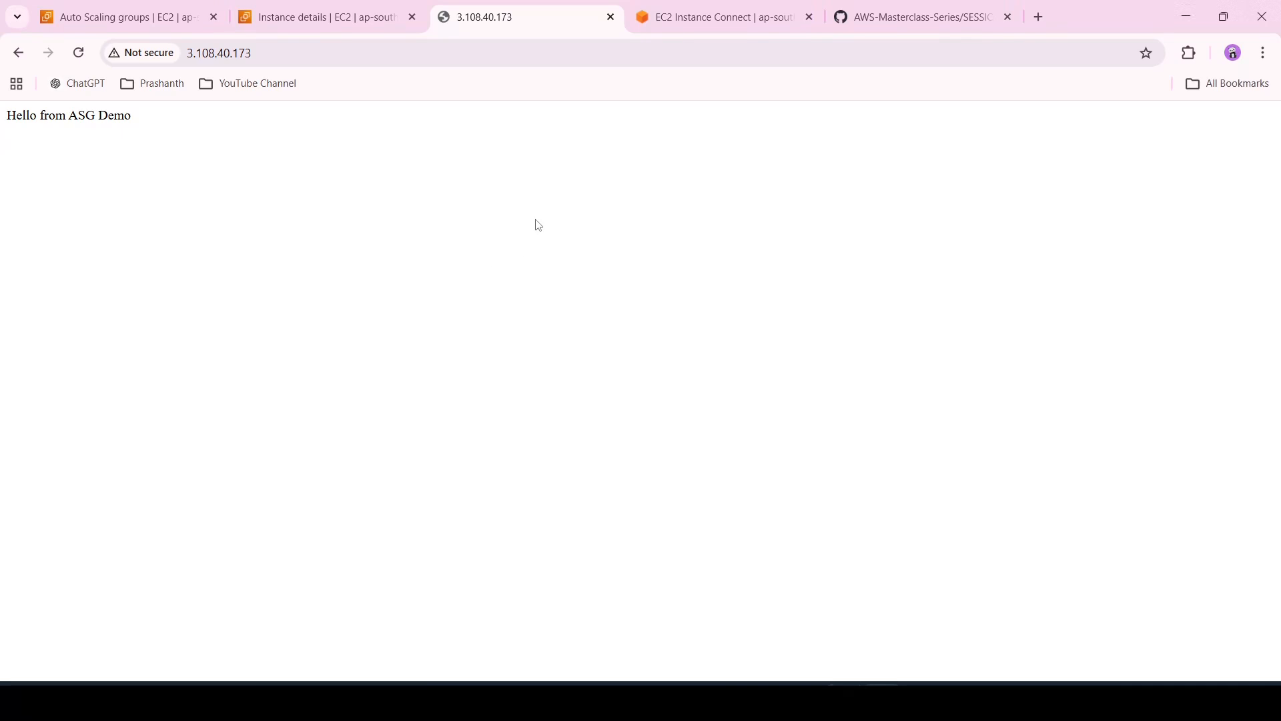
click(259, 5)
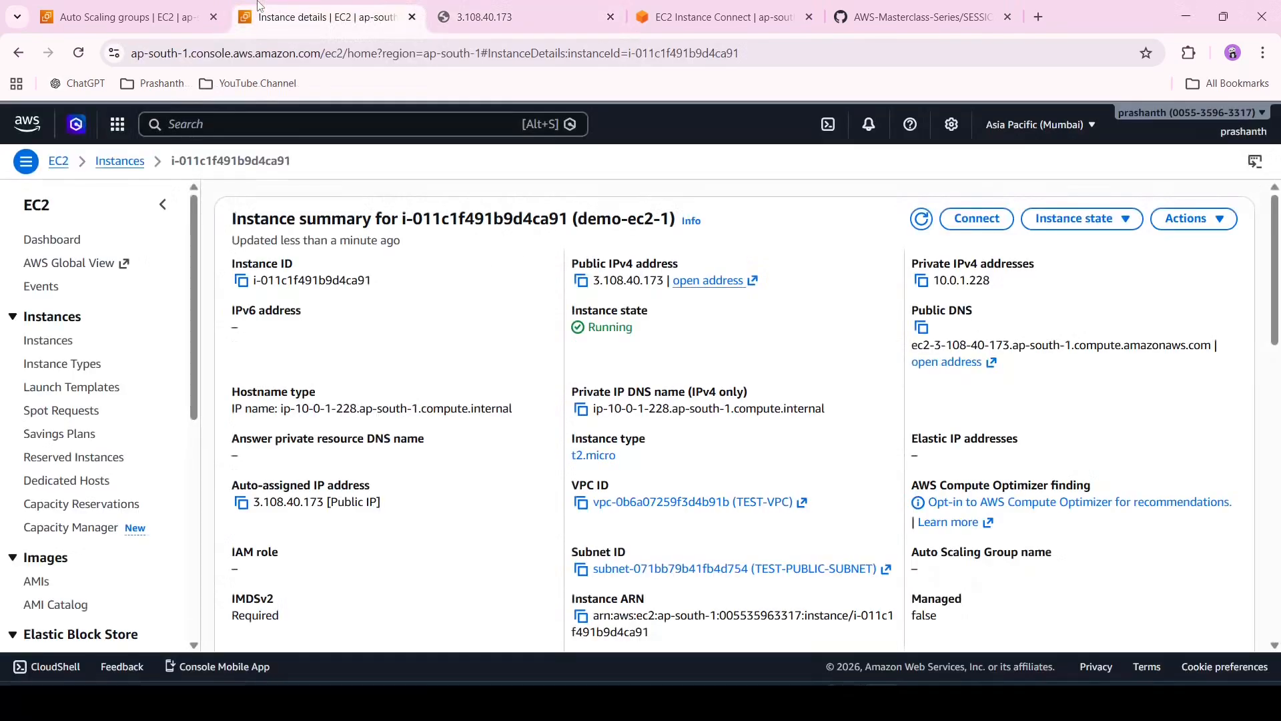
click(101, 164)
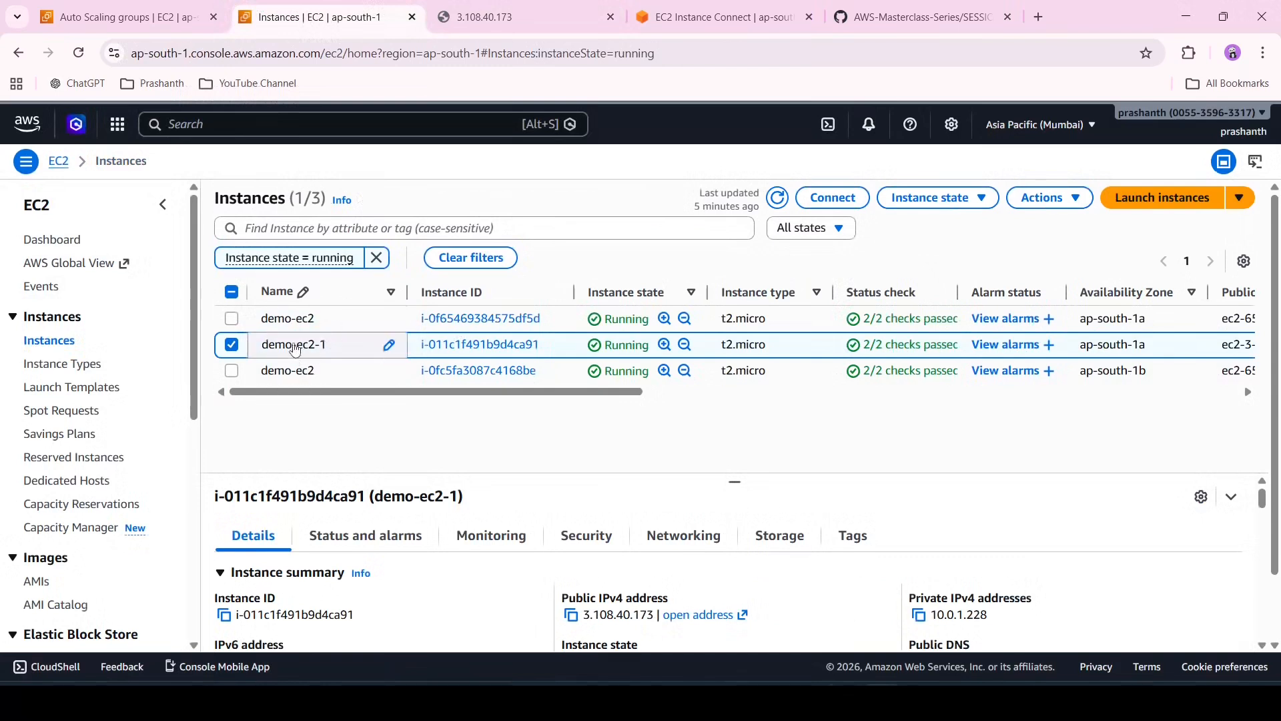
click(232, 346)
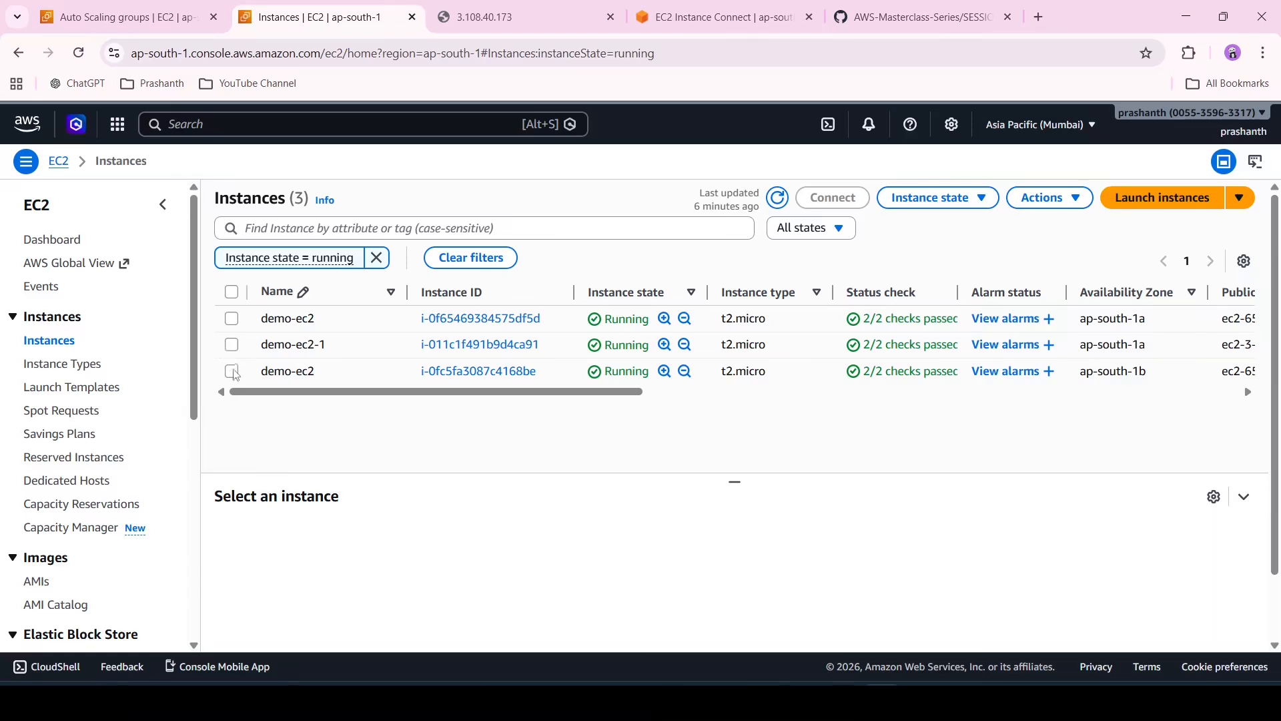
click(232, 372)
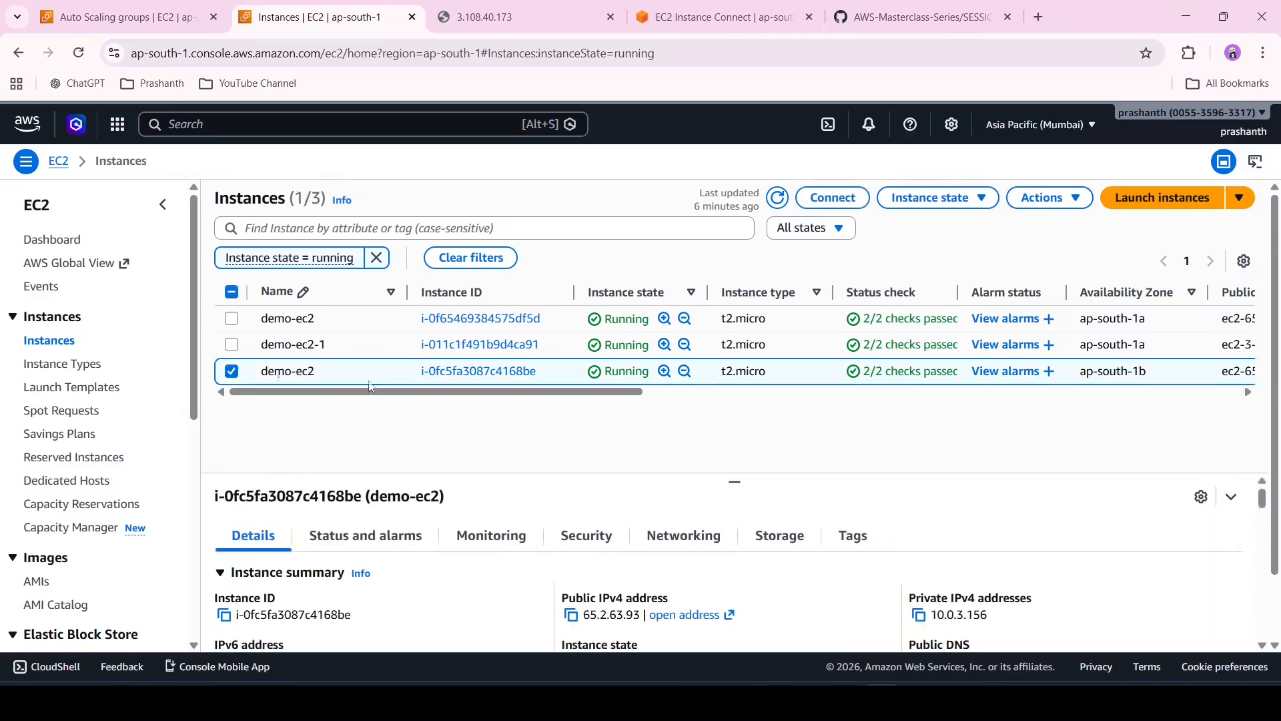
click(470, 379)
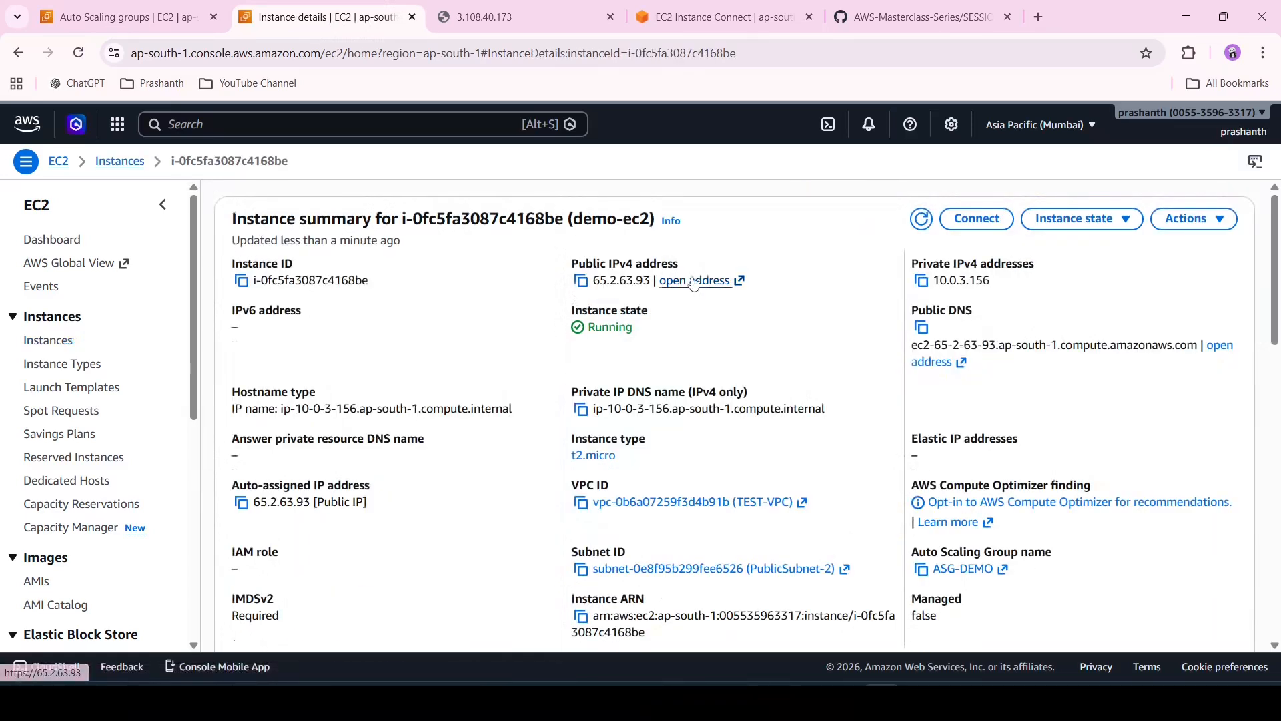
click(694, 281)
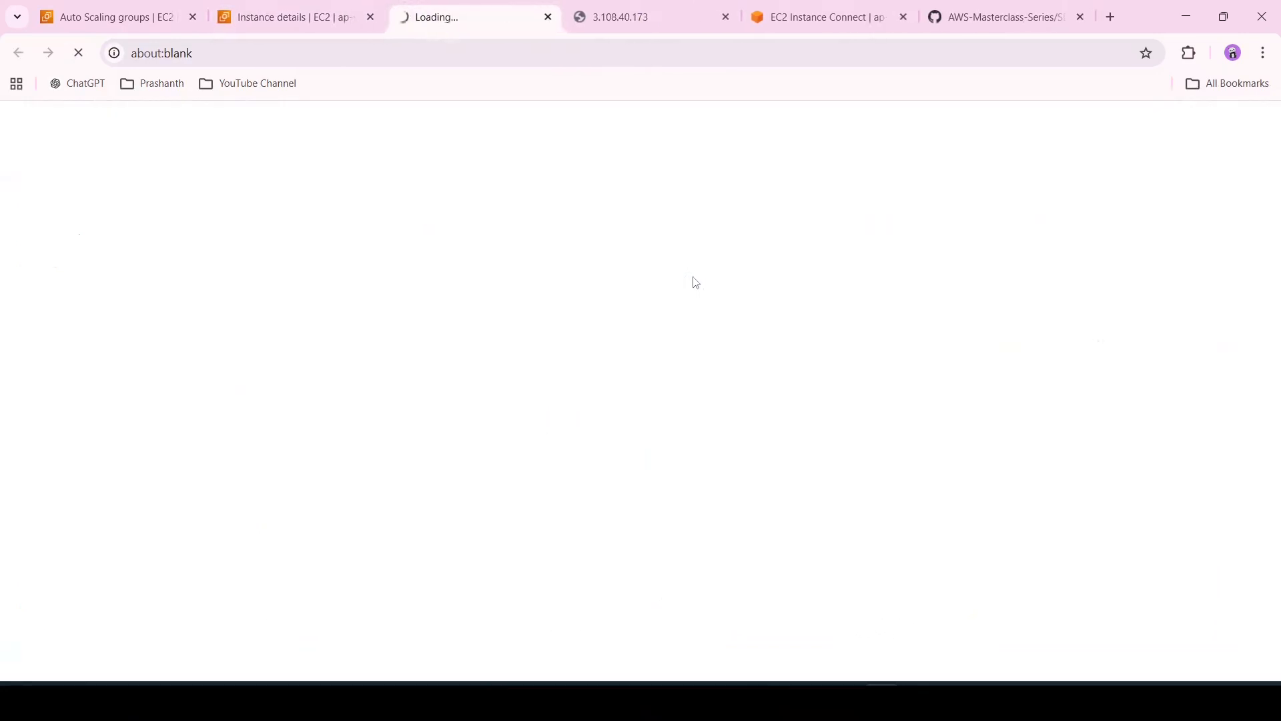
click(234, 51)
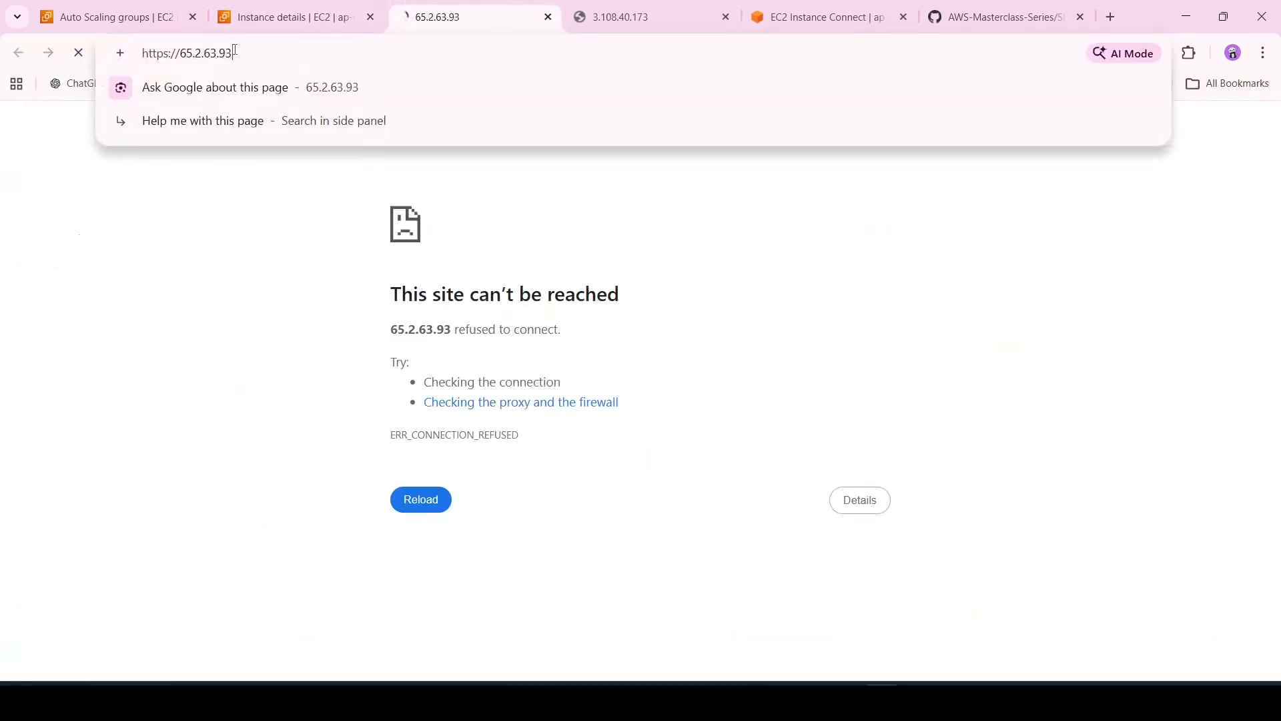
click(168, 52)
key(BackSpace)
key(Return)
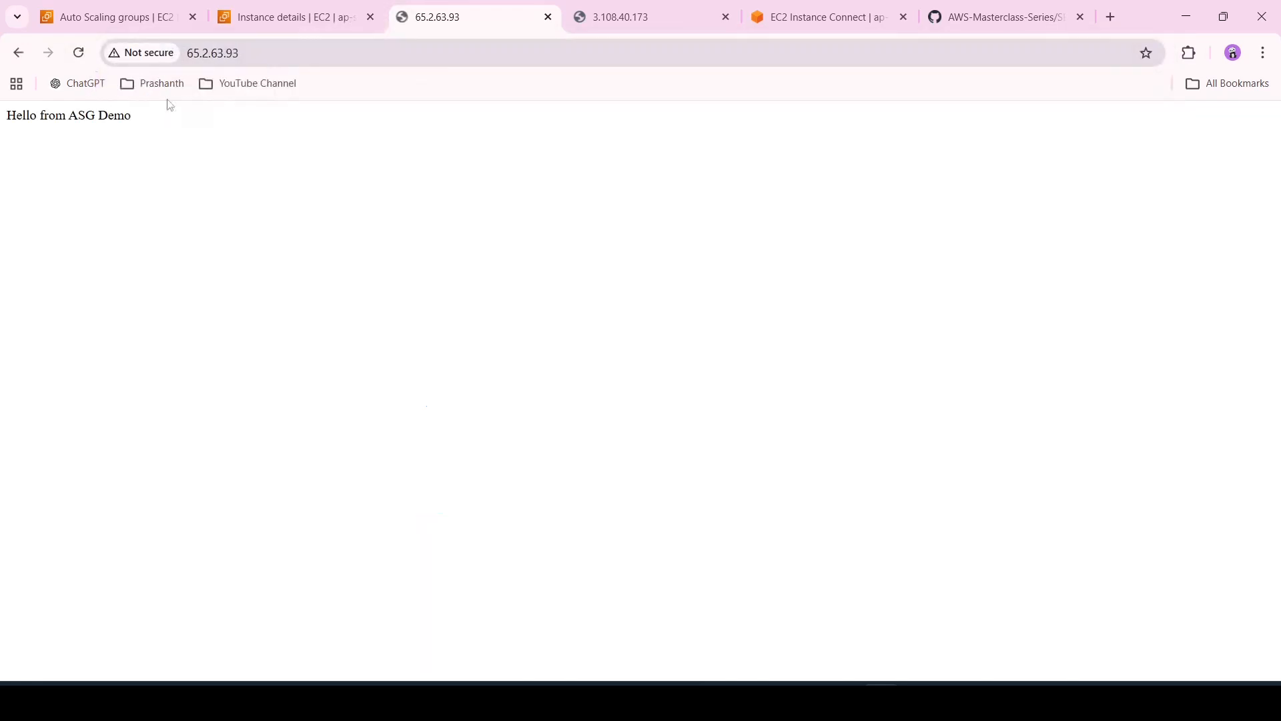
Compare the web pages of both instances and the instance details across the browser tabs
click(639, 15)
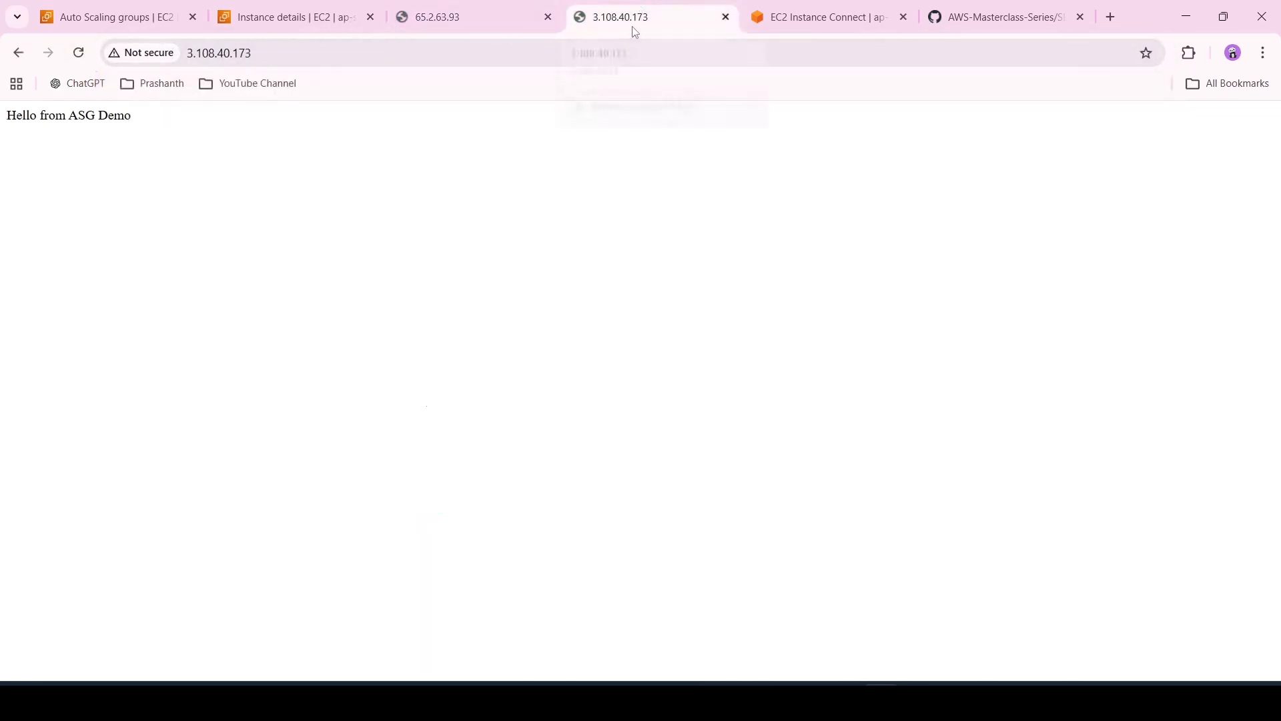
click(287, 16)
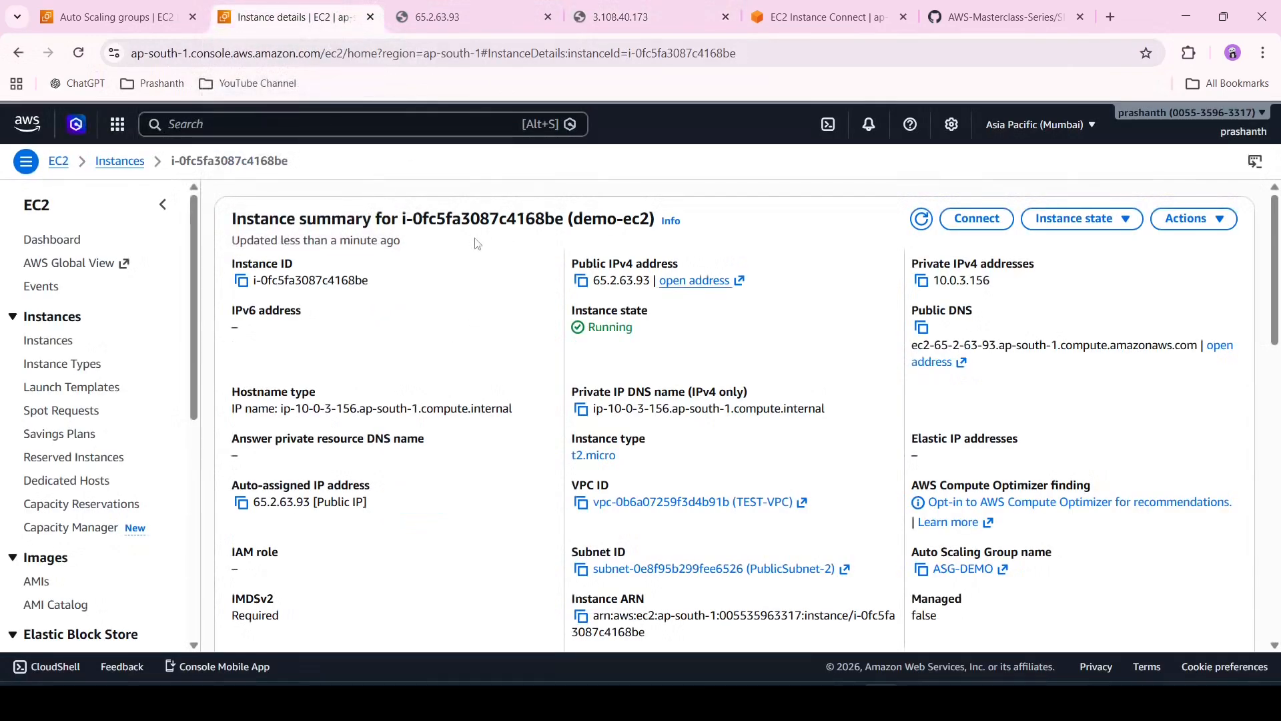
click(506, 12)
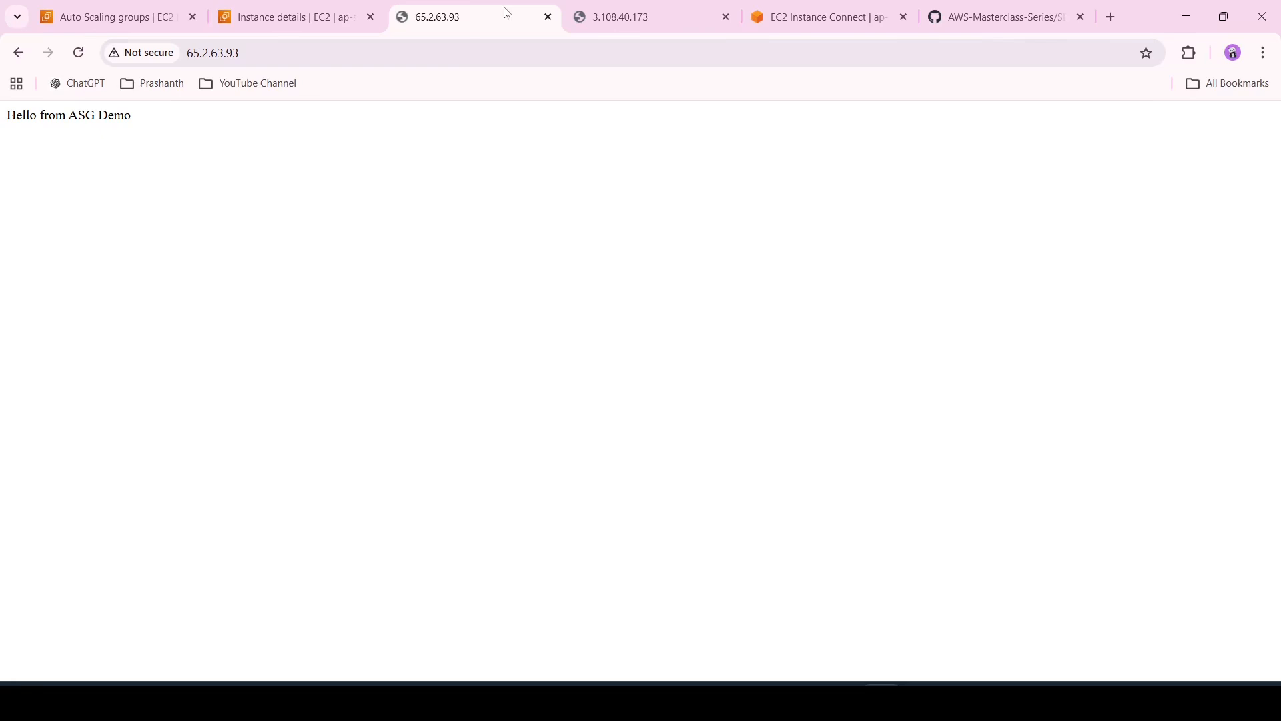
click(595, 12)
click(445, 6)
click(234, 7)
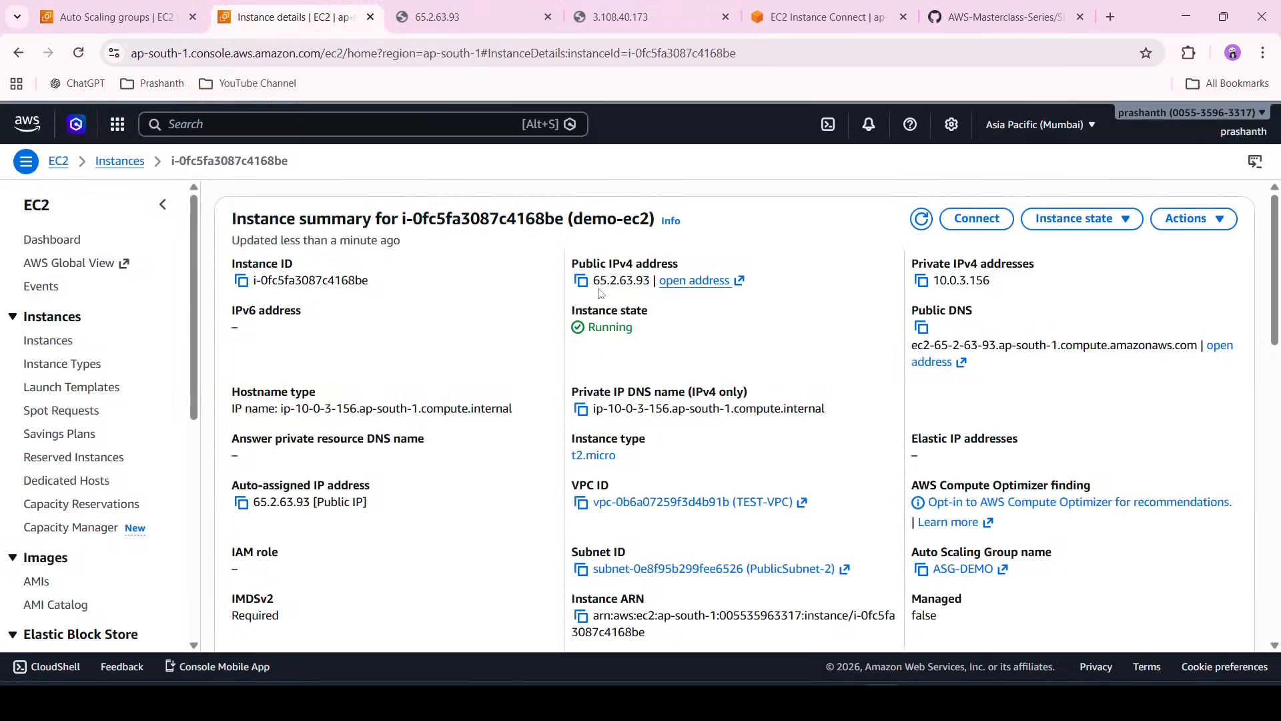
click(496, 6)
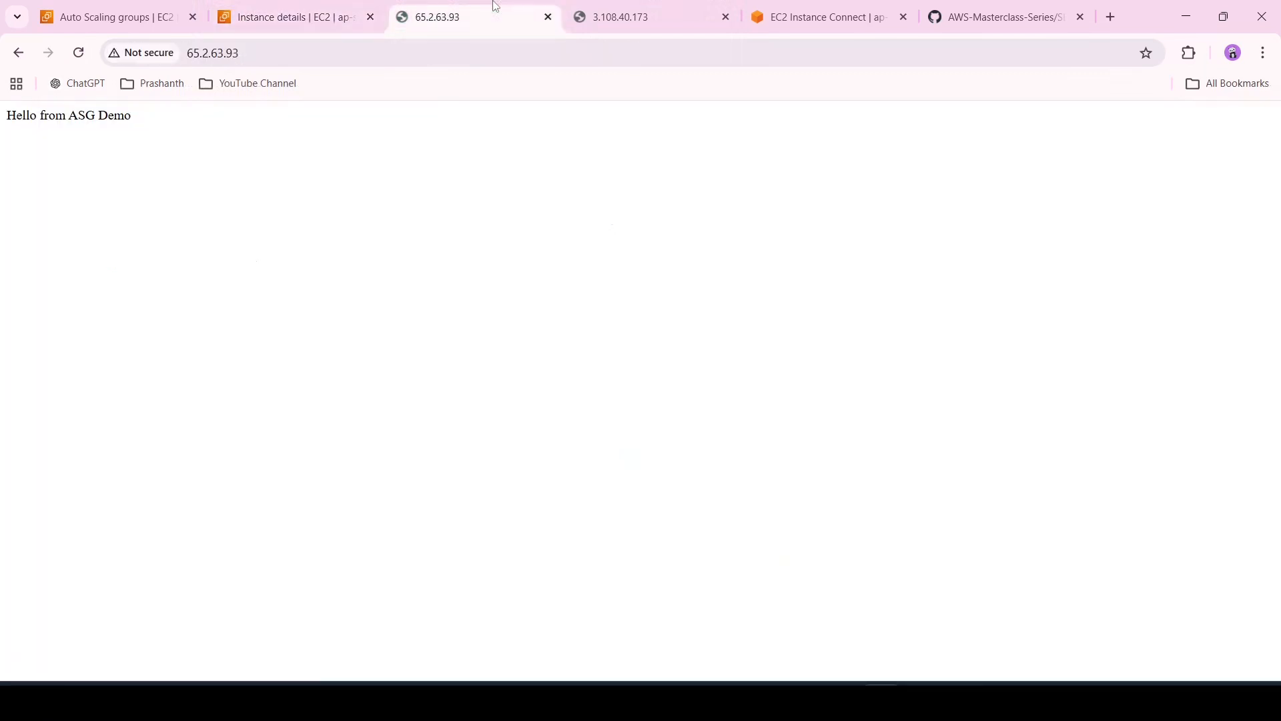
click(309, 5)
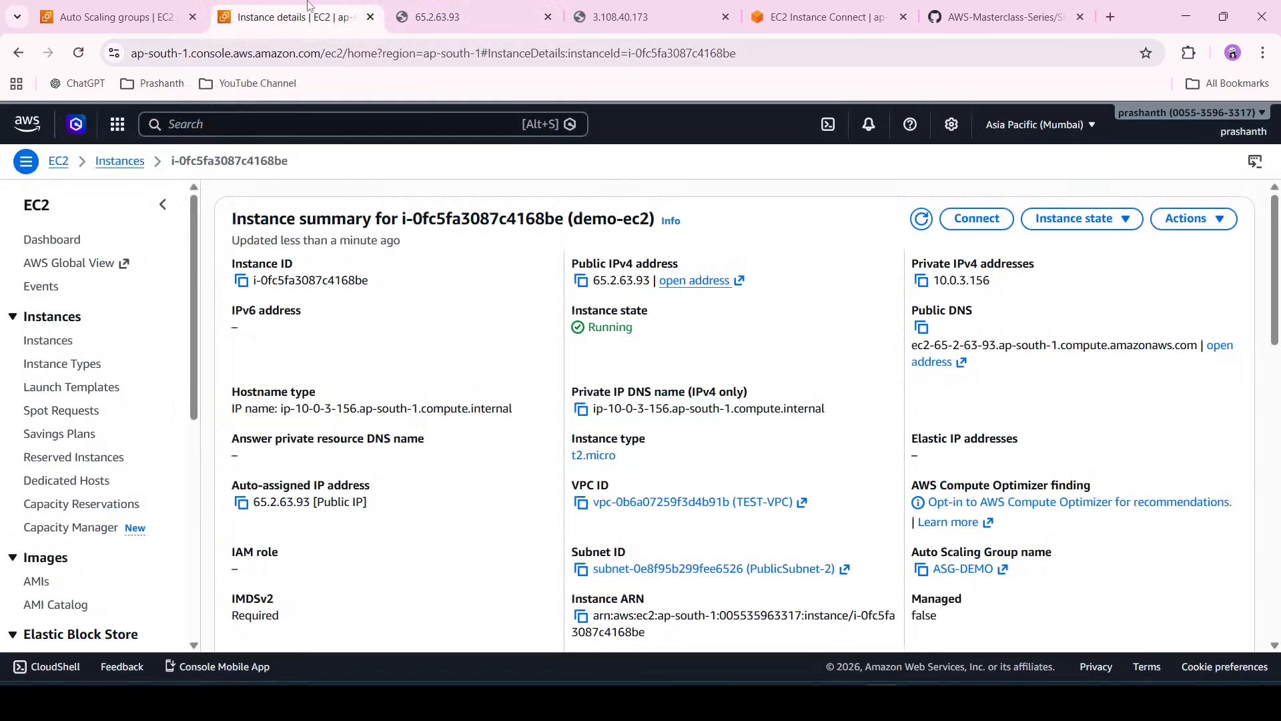
Return to the instance list and open the details of the demo-ec2 instance in ap-south-1a
click(117, 161)
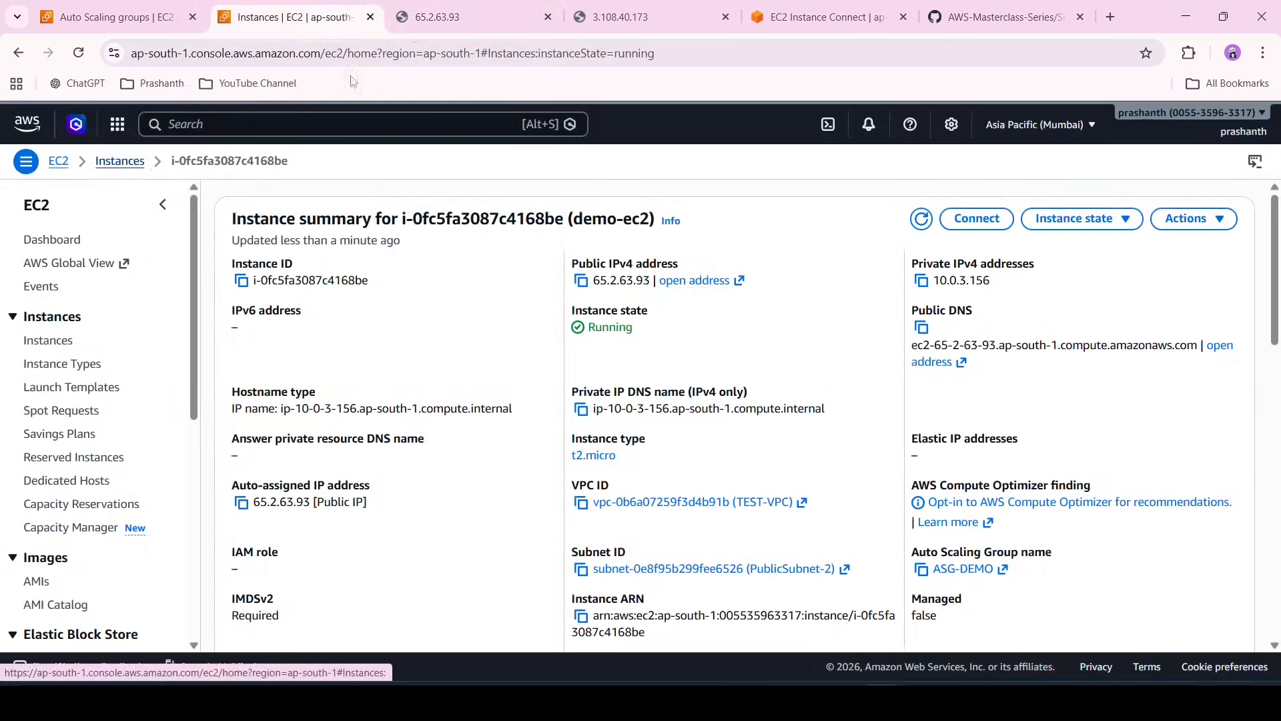
click(414, 5)
click(287, 5)
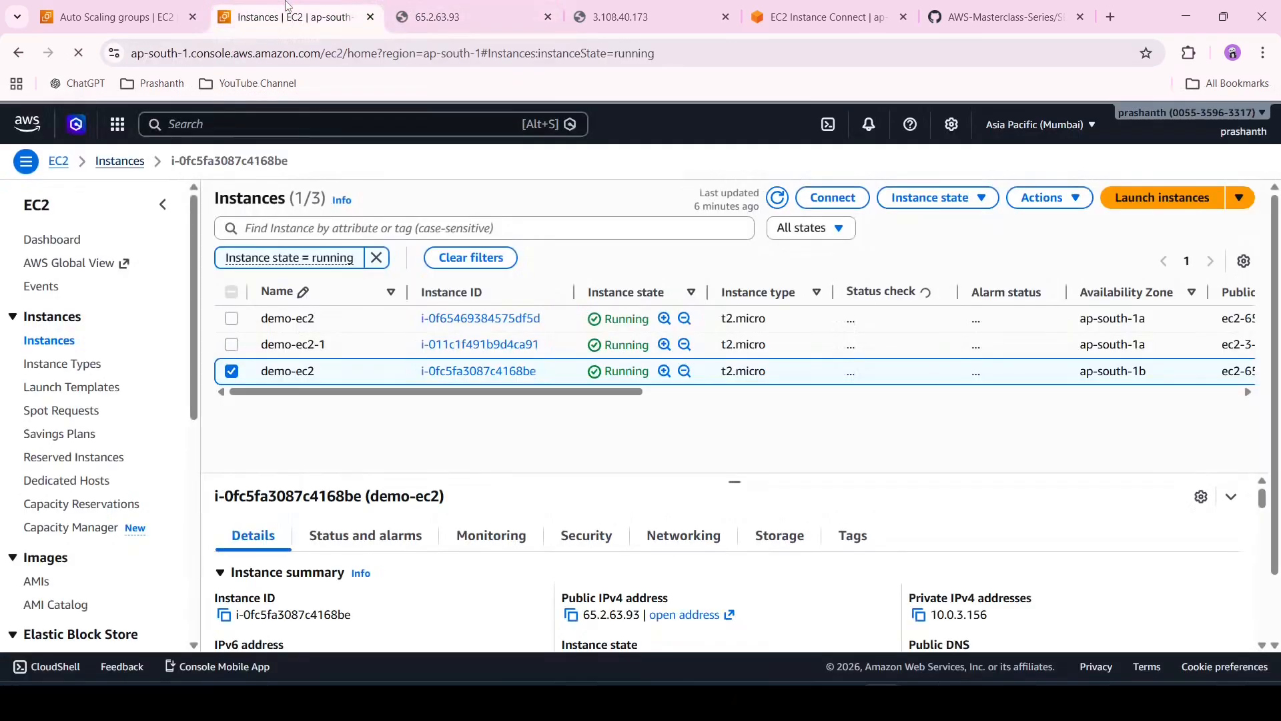
click(233, 374)
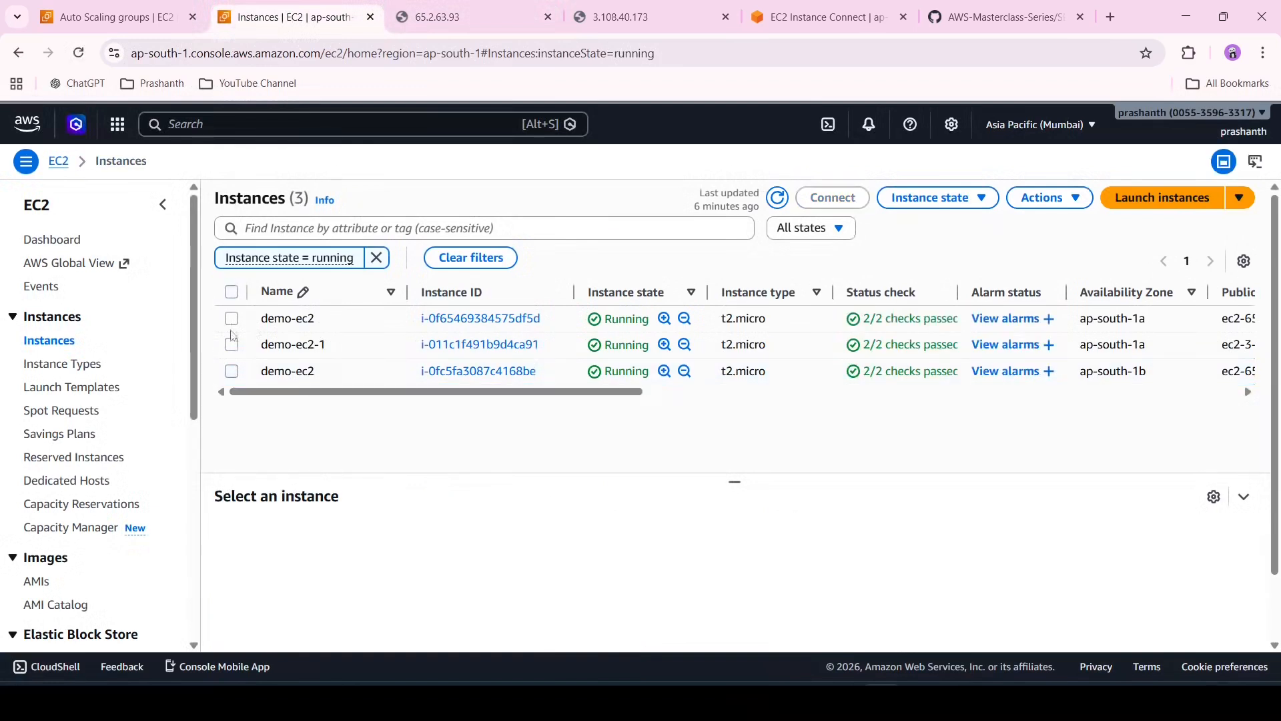
click(234, 320)
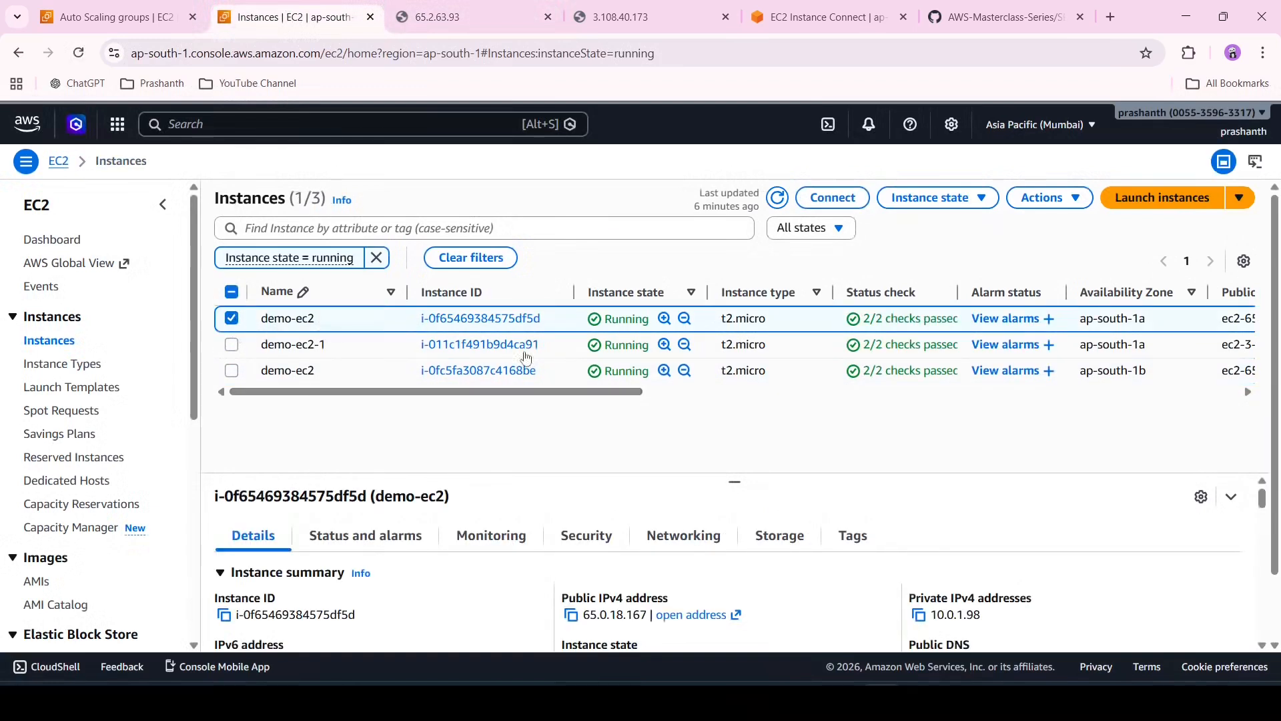
click(497, 327)
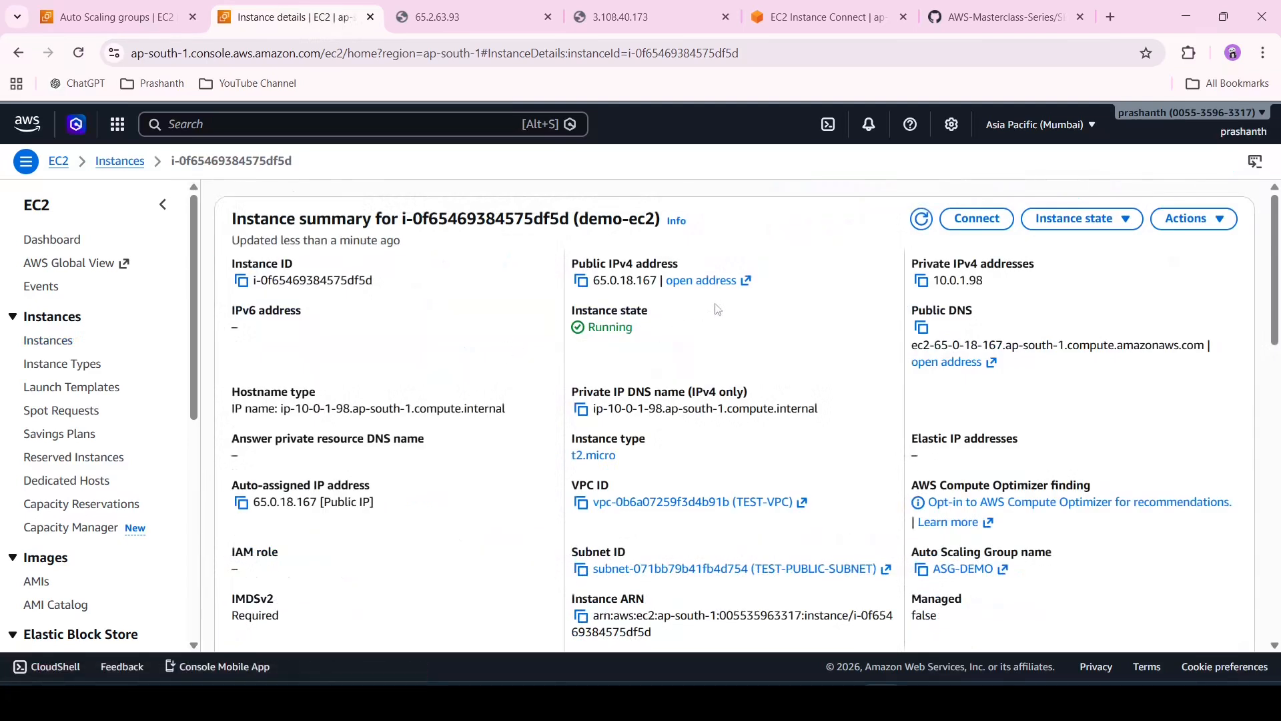
Open that instance's public IPv4 address in a new tab and load it over http instead of https
click(728, 290)
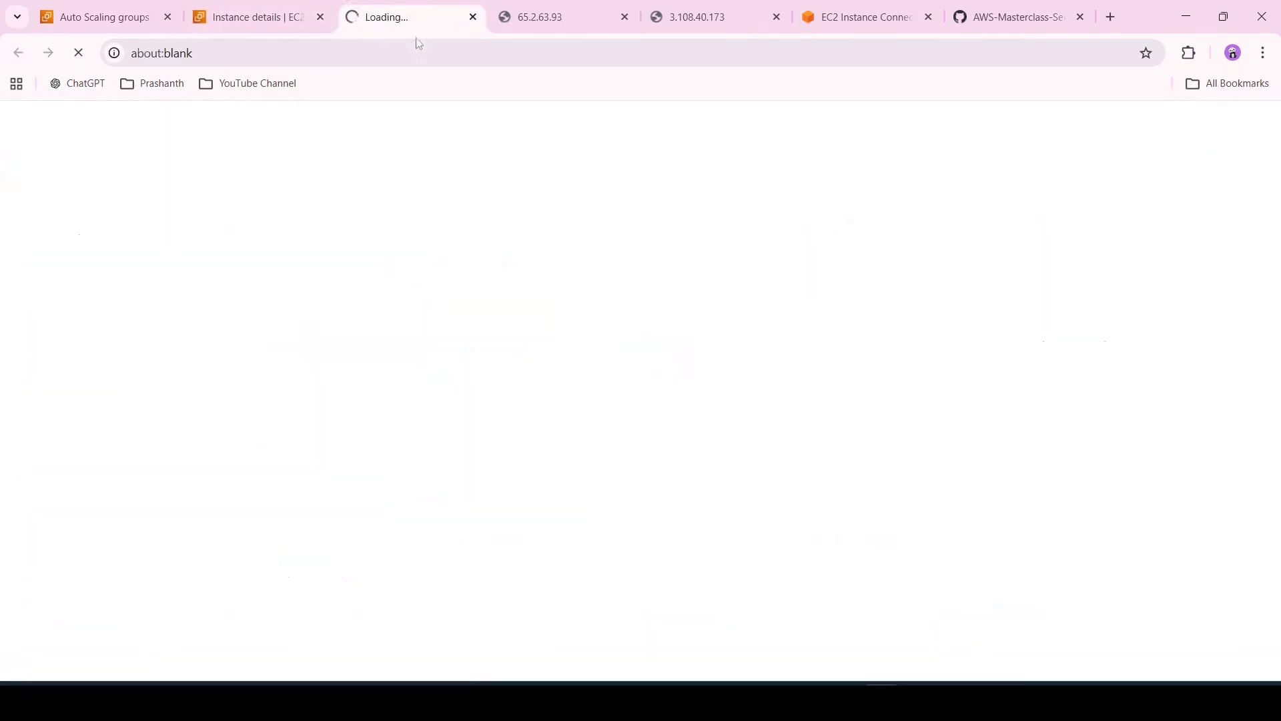
click(168, 54)
key(Home)
text(https://)
key(End)
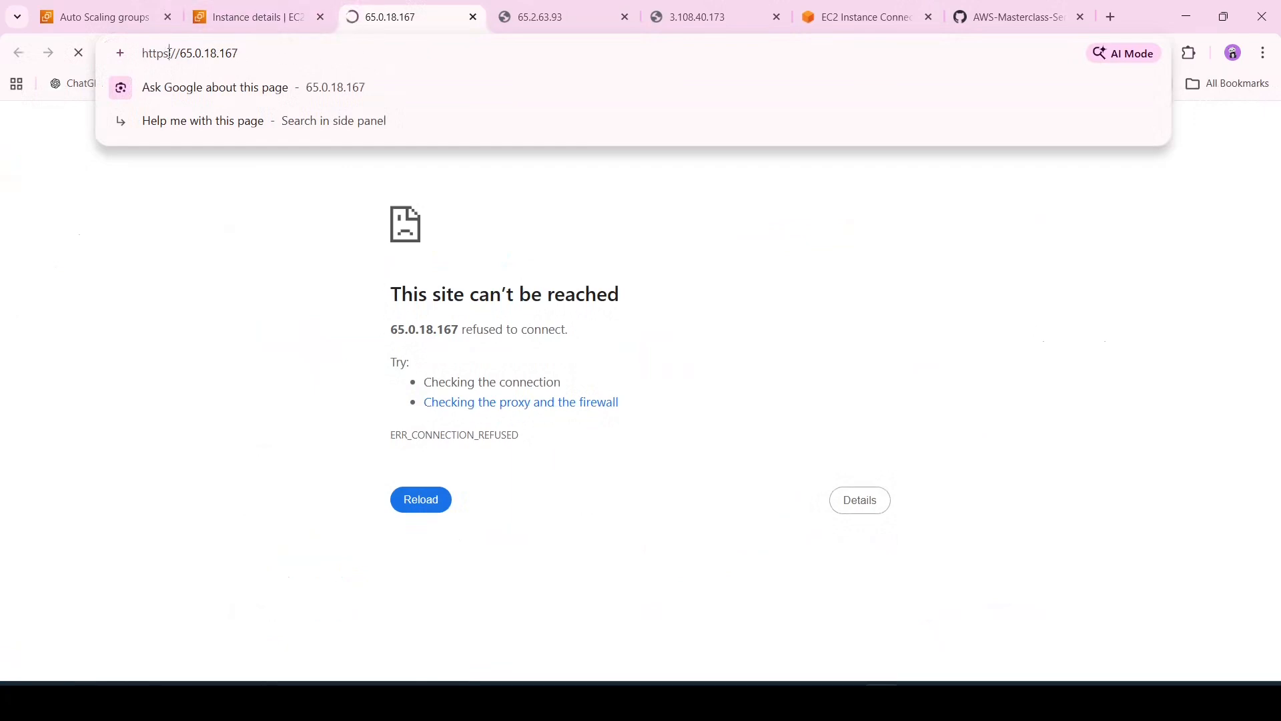
key(Home)
key(Right)
key(Right)
key(Right)
key(Right)
key(Right)
key(BackSpace)
key(Return)
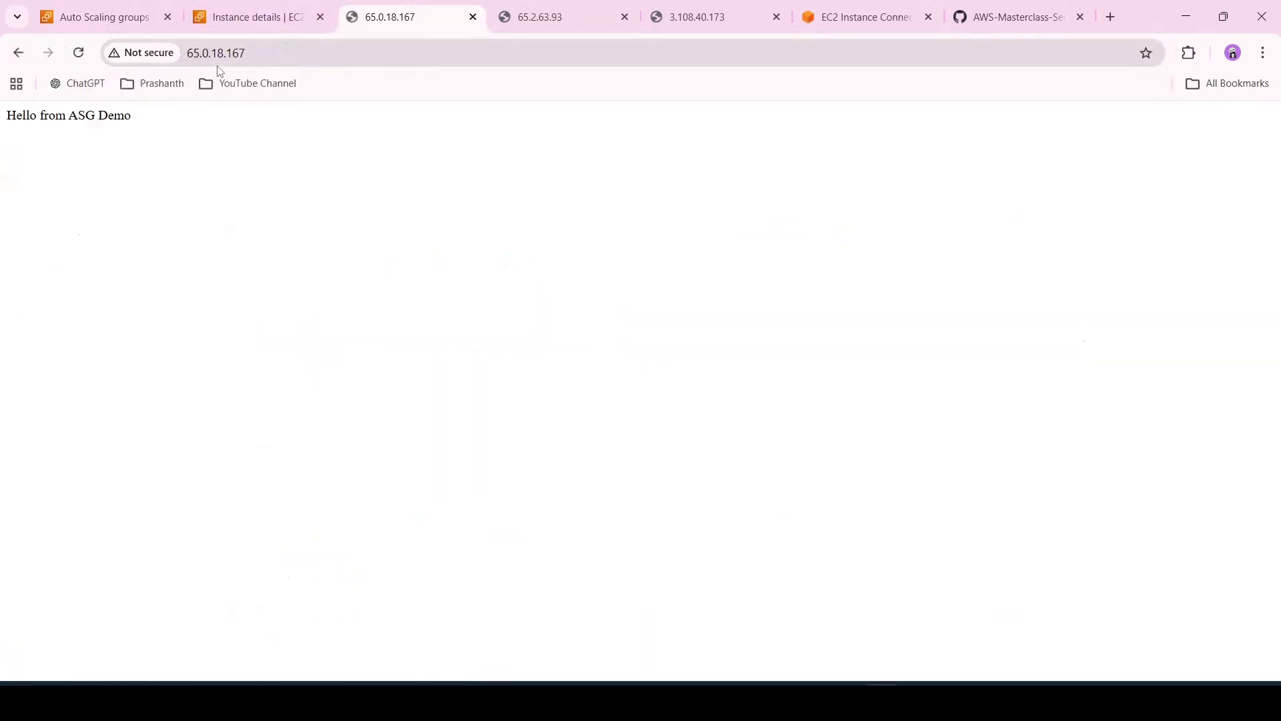
Compare the instance web page tabs, then select both ap-south-1a instances, demo-ec2 and demo-ec2-1, in the instance list
click(585, 6)
click(701, 13)
click(569, 6)
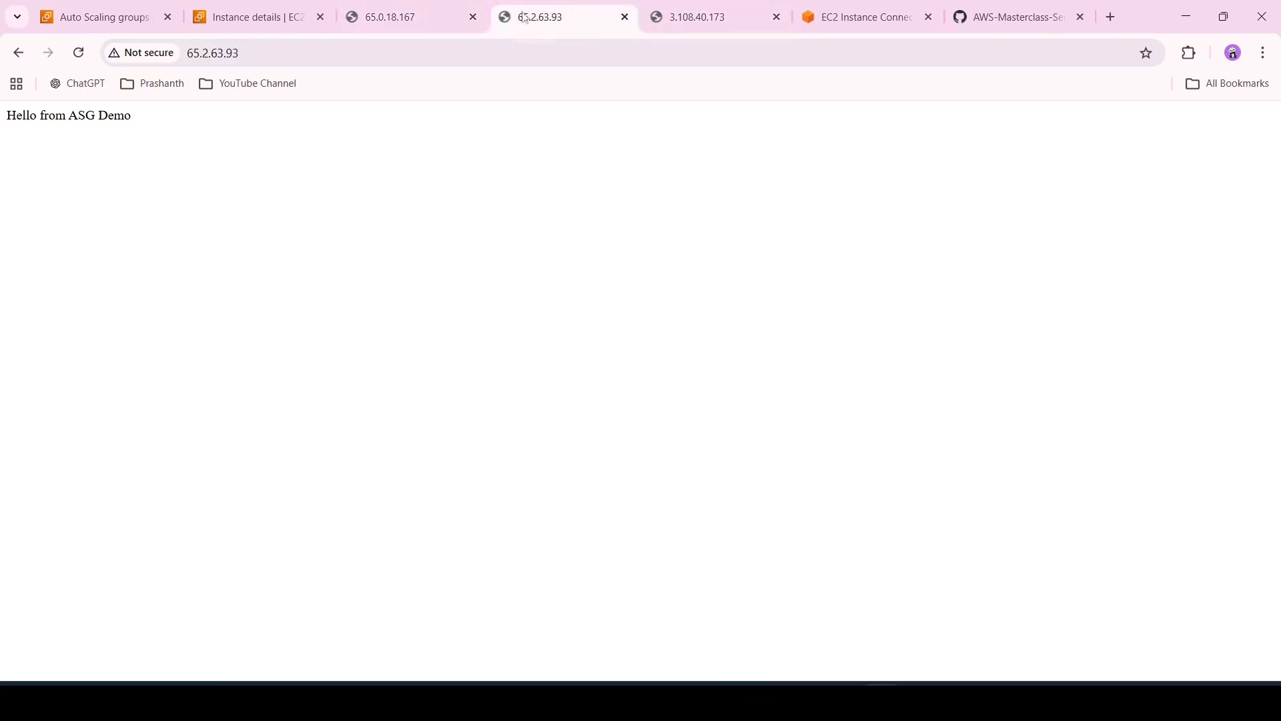
click(410, 6)
click(247, 18)
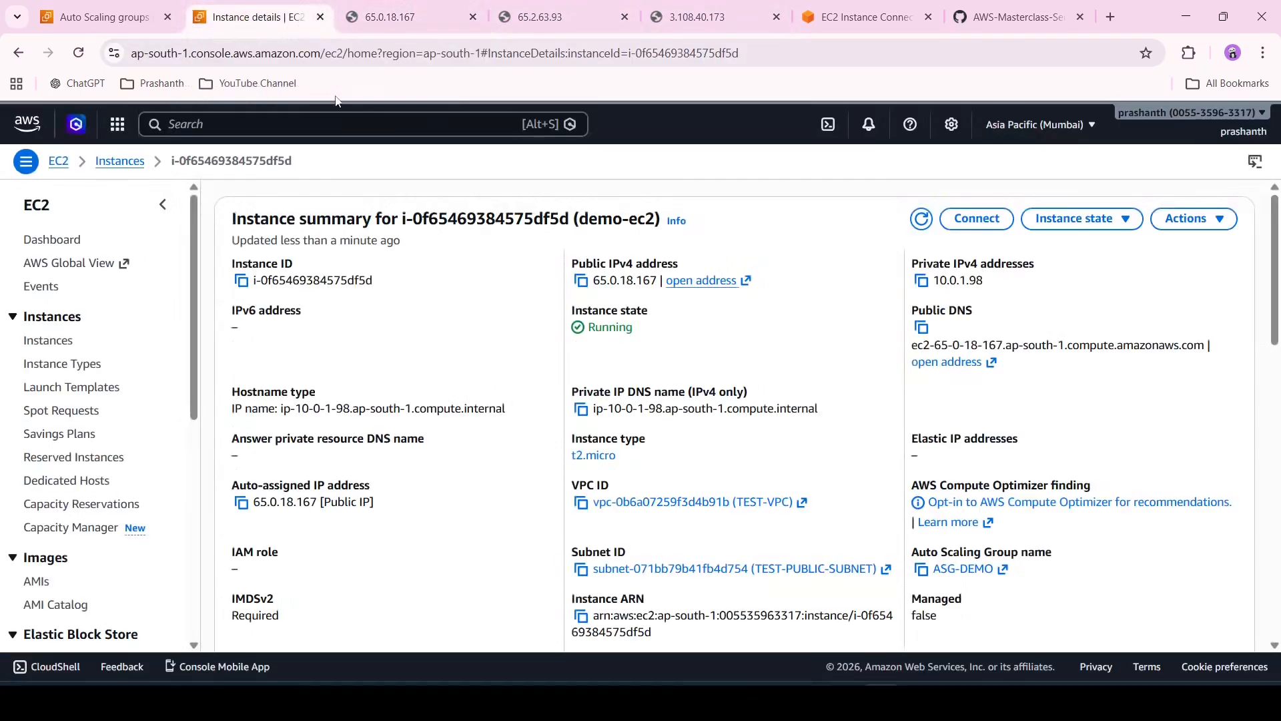
click(124, 163)
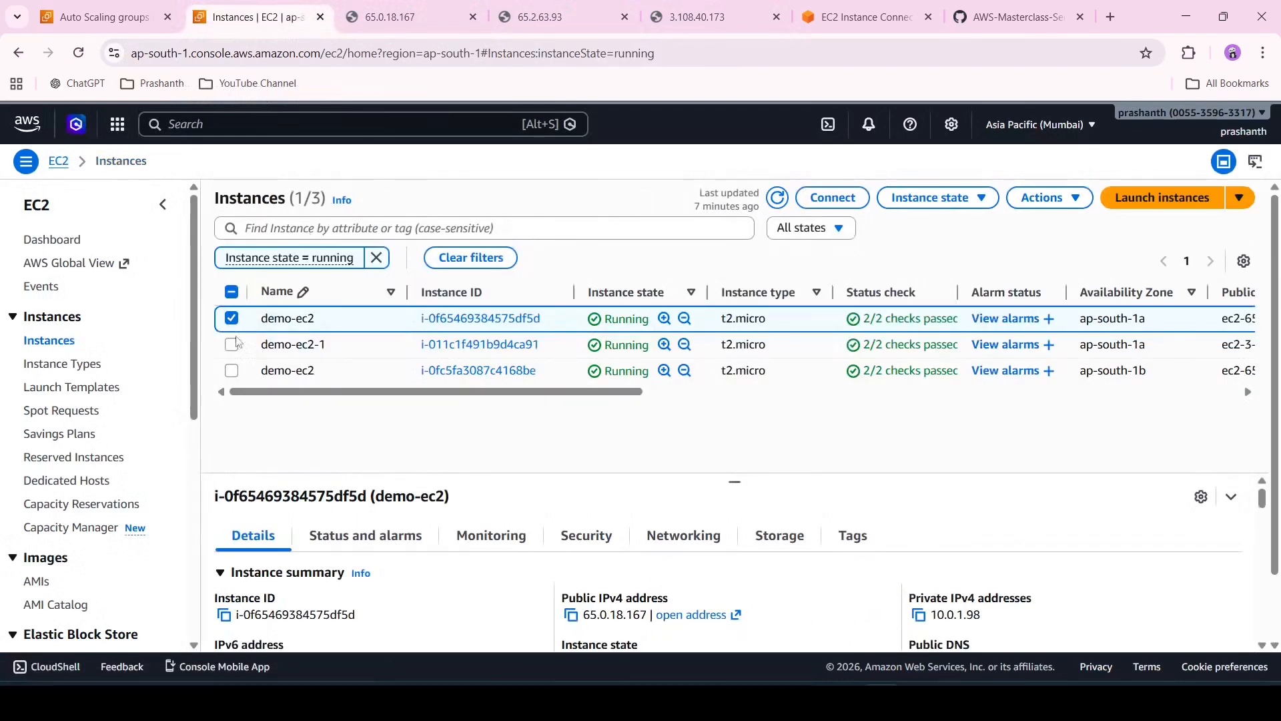
click(231, 345)
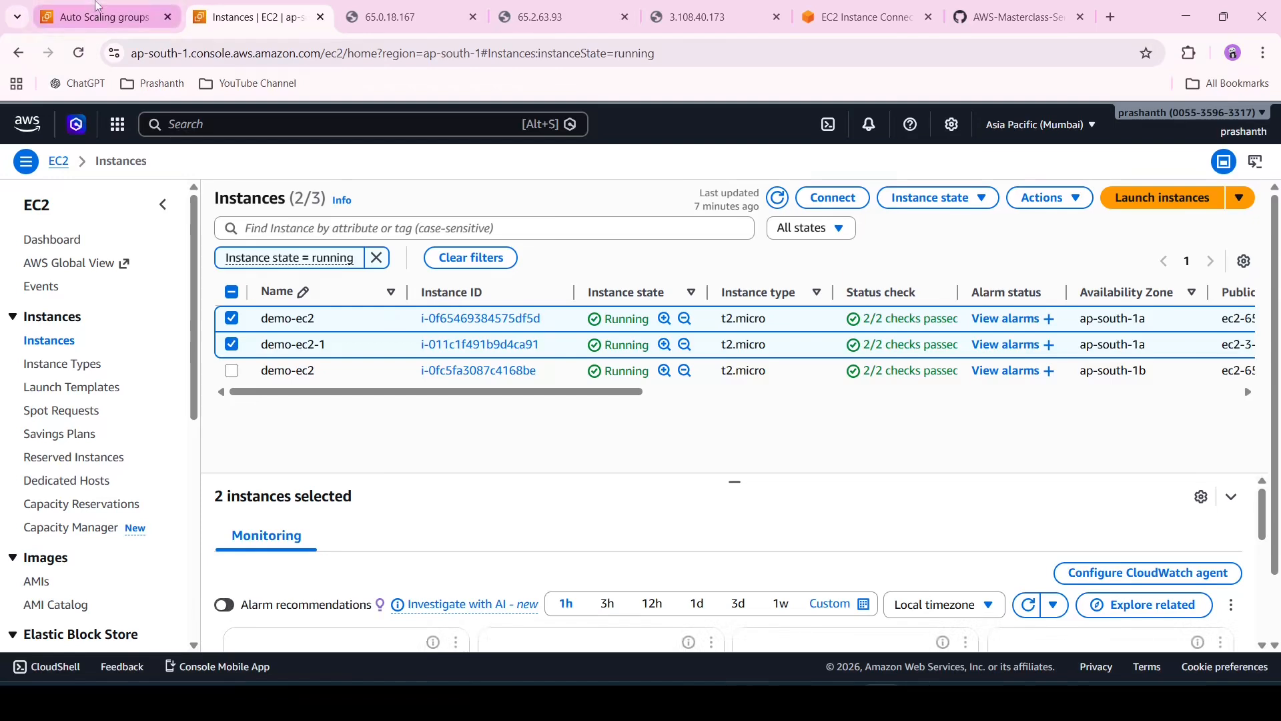
Open the ASG-DEMO Auto Scaling group and set its maximum desired capacity to 3
click(103, 17)
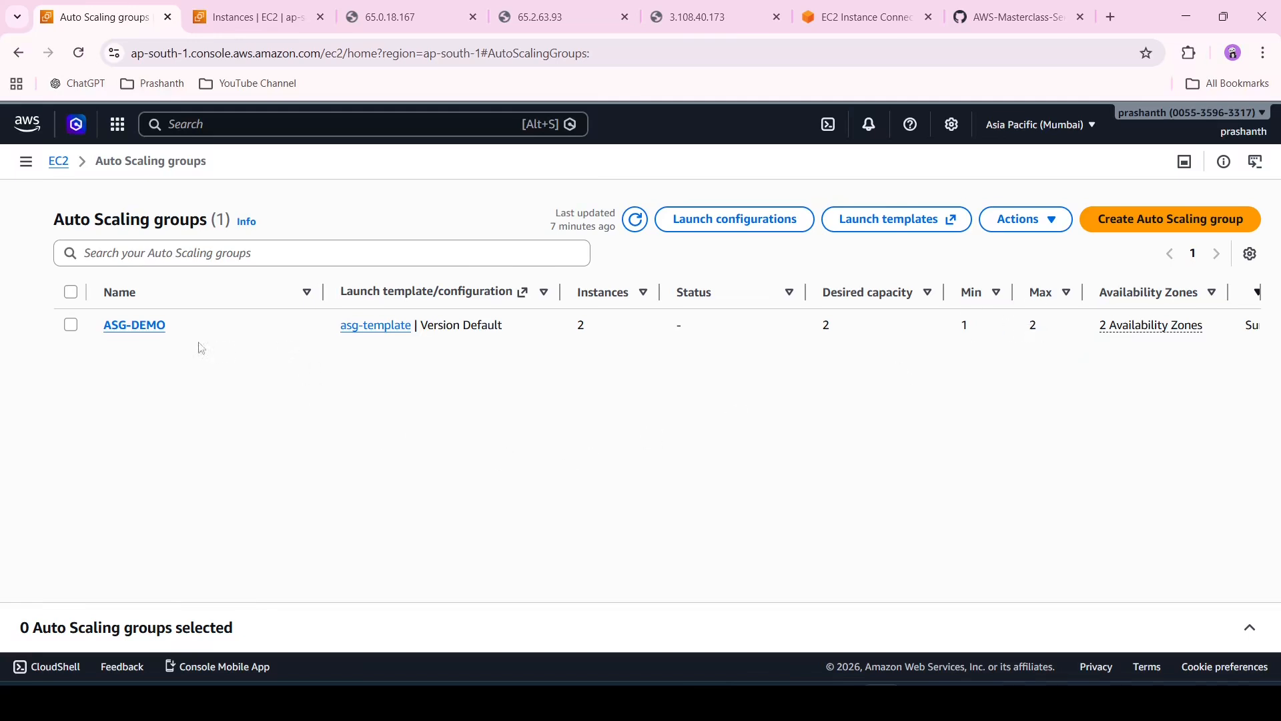
click(155, 330)
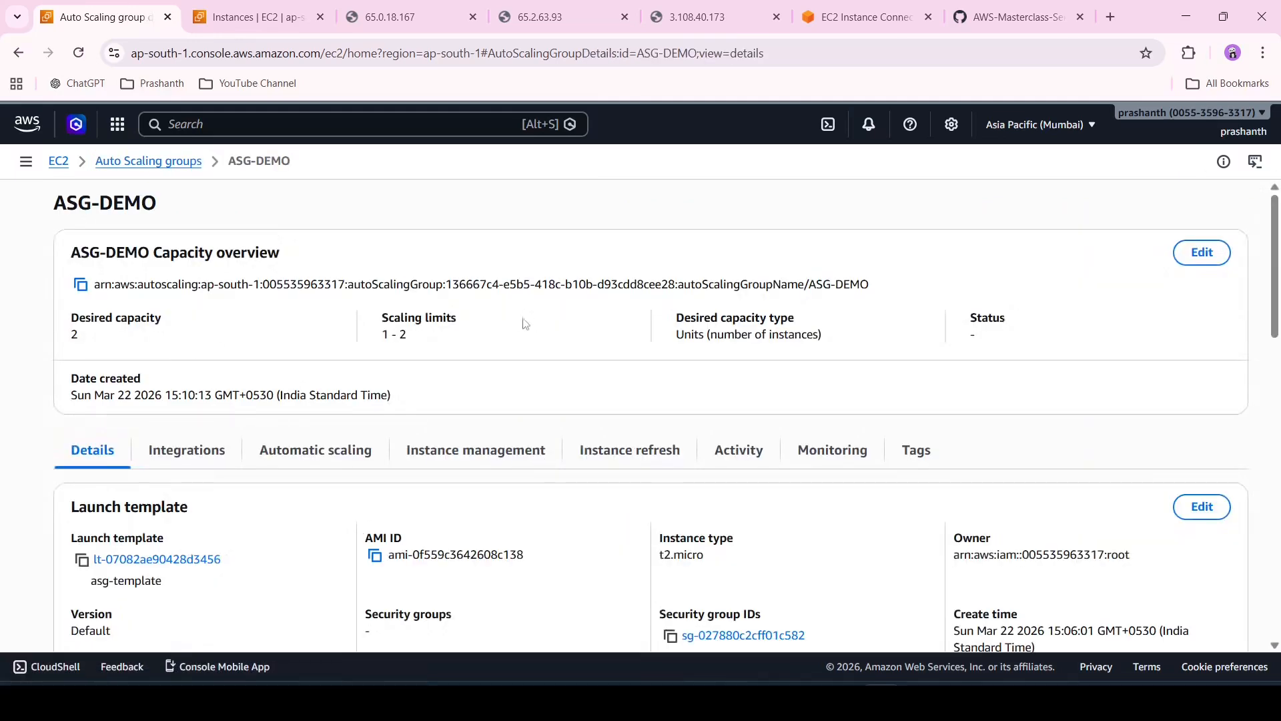
scroll(838, 406, down, 3)
scroll(839, 407, up, 3)
scroll(839, 406, down, 3)
scroll(839, 406, up, 3)
click(1202, 252)
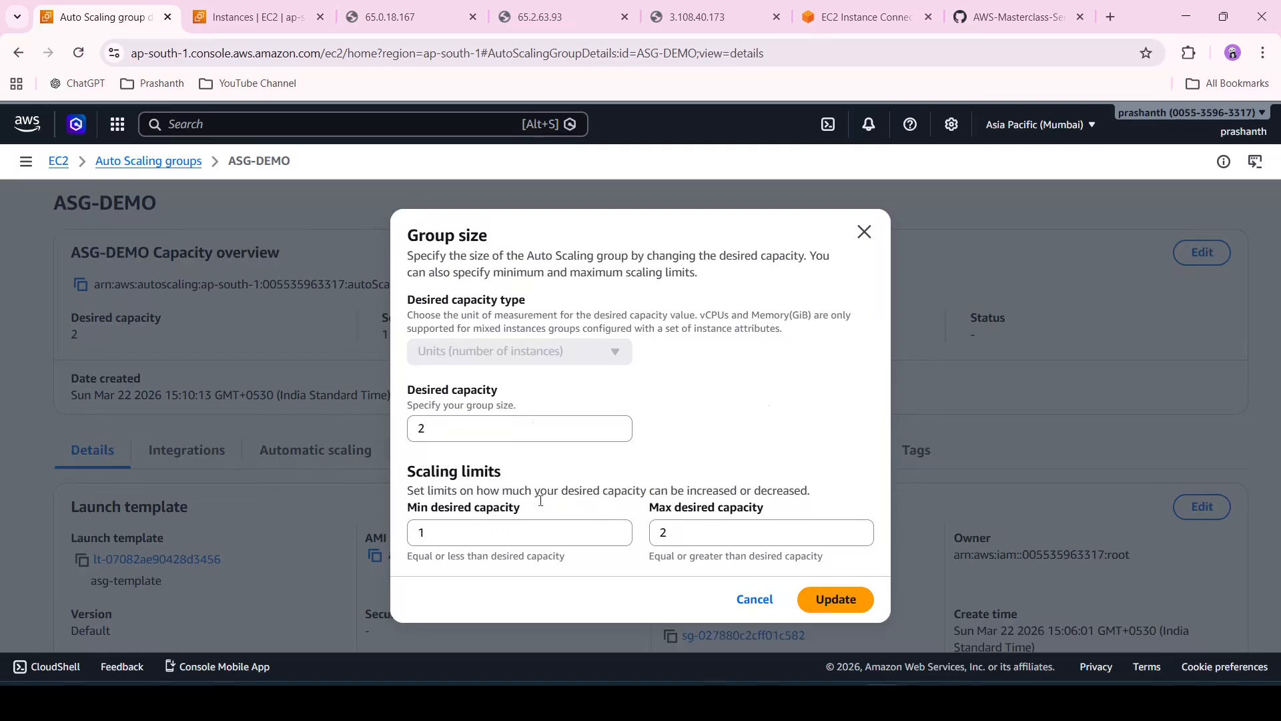
click(696, 533)
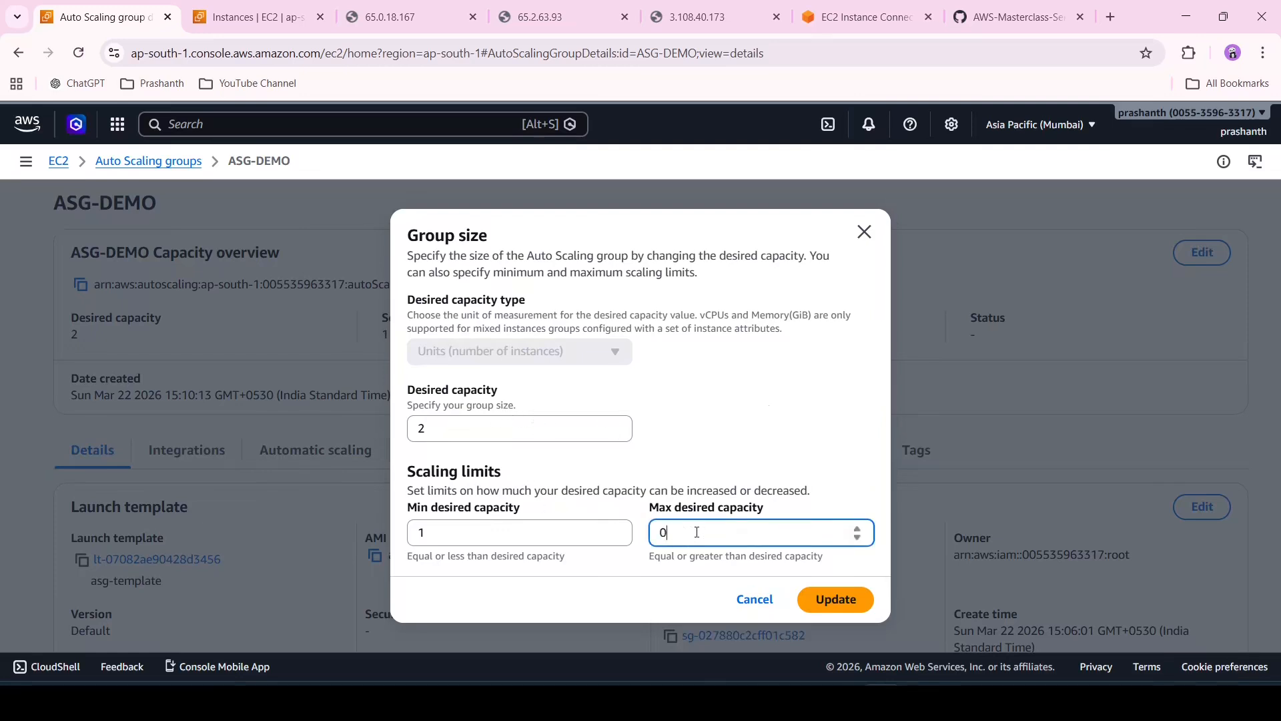
text(3)
click(834, 599)
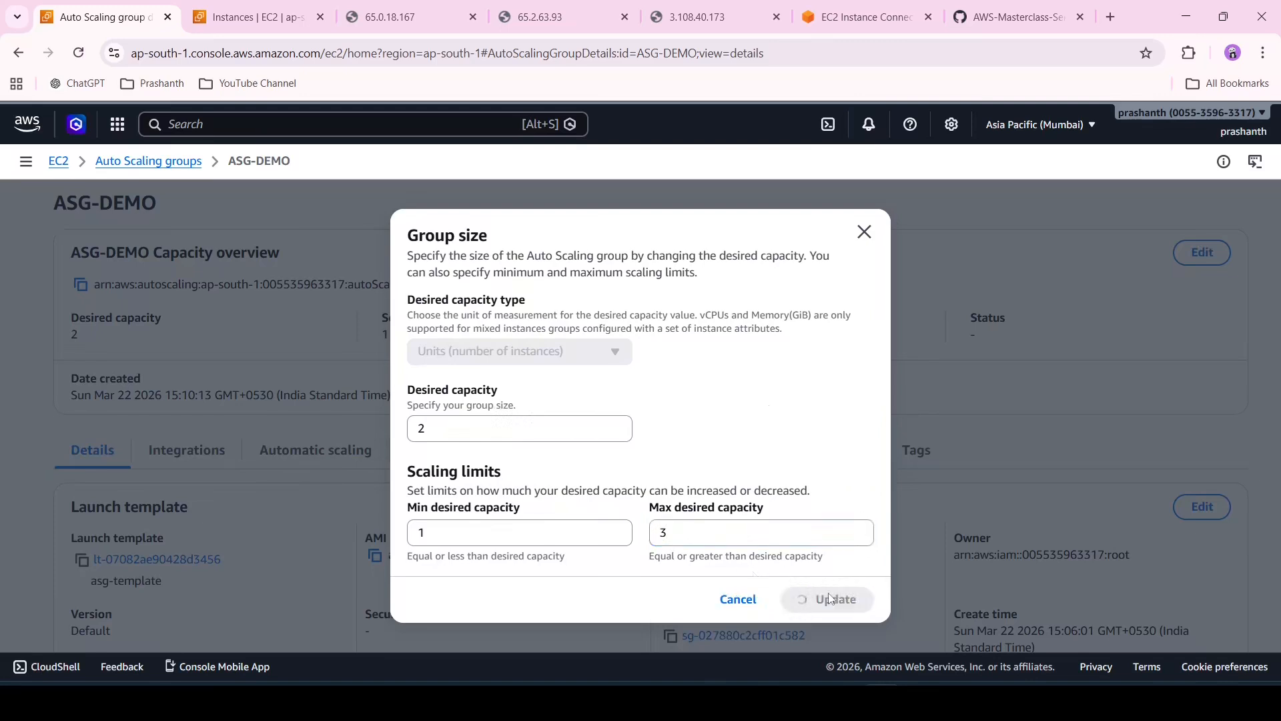
scroll(664, 359, down, 15)
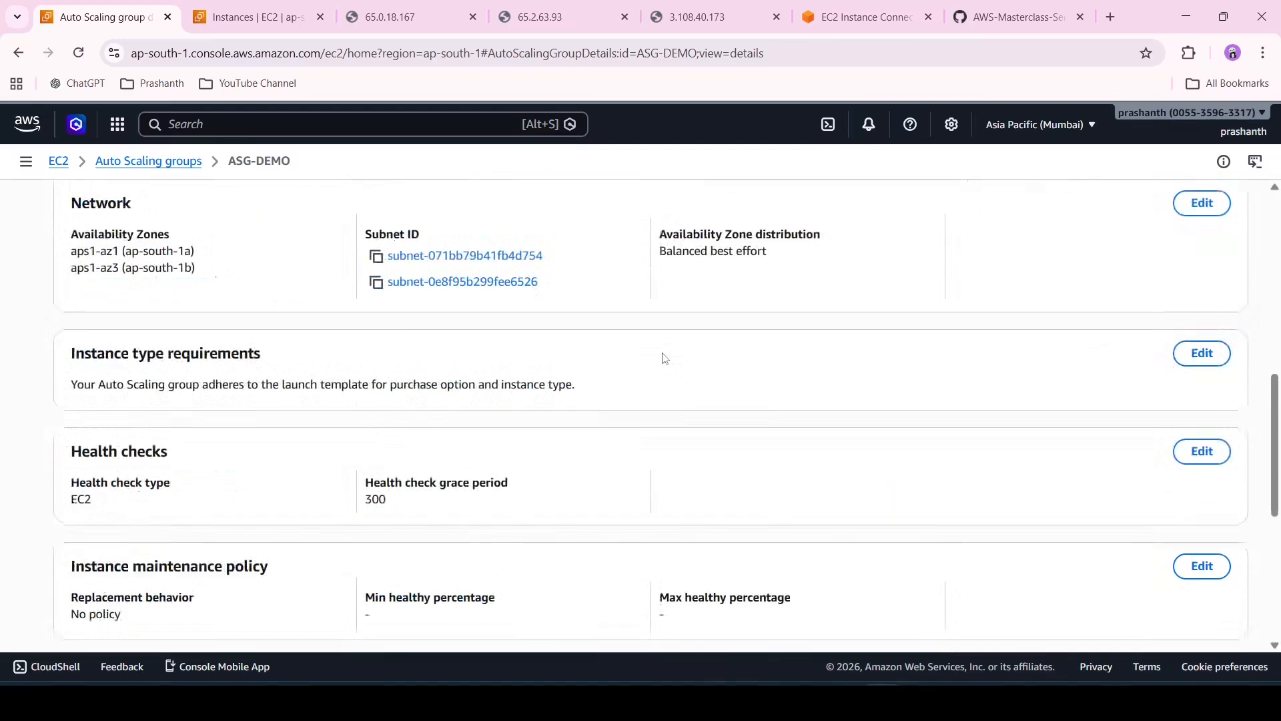
scroll(664, 358, up, 15)
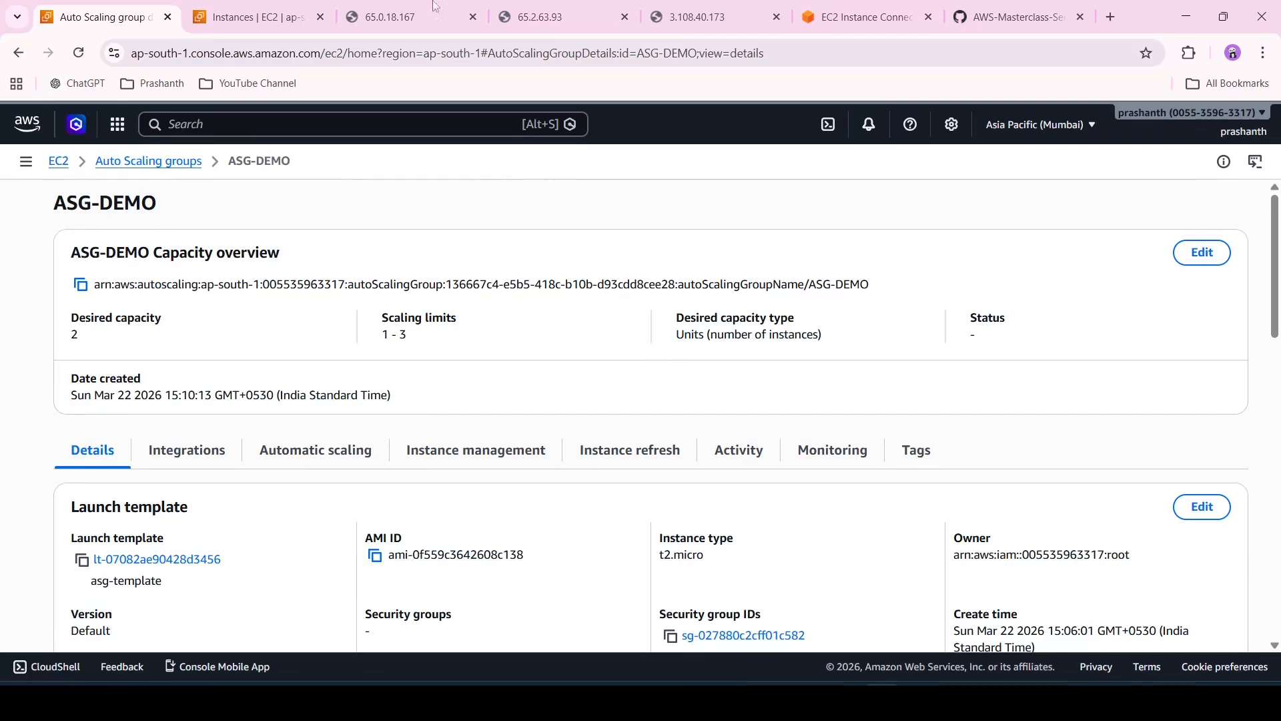
Terminate the two selected ap-south-1a instances, demo-ec2 and demo-ec2-1
click(293, 10)
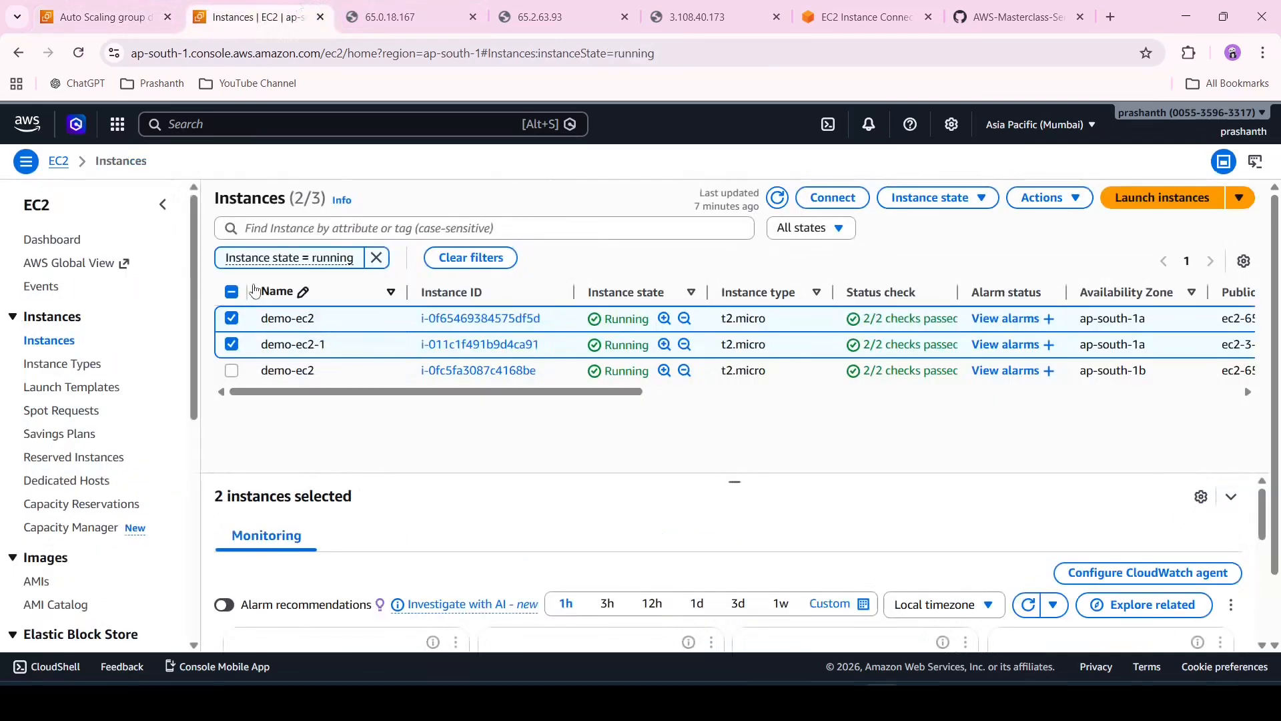
click(948, 198)
click(958, 322)
click(997, 581)
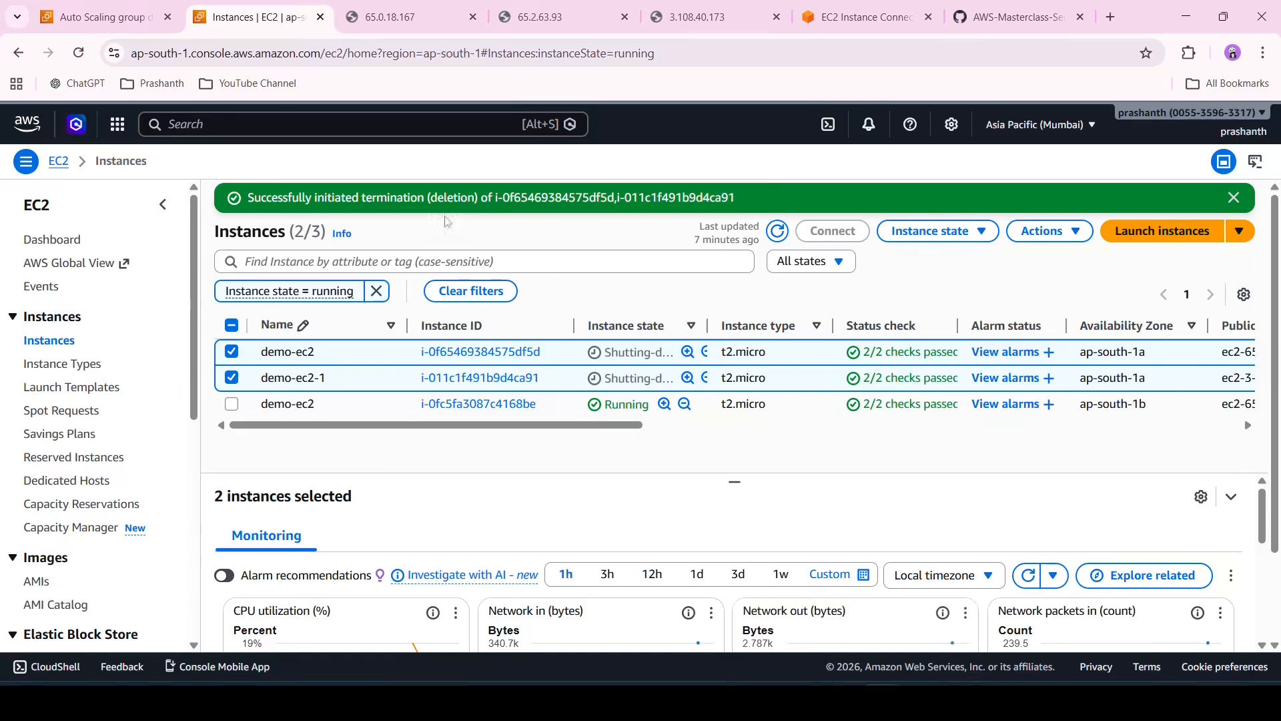
Close the instance web page tabs and the EC2 Instance Connect tab
click(625, 17)
click(625, 16)
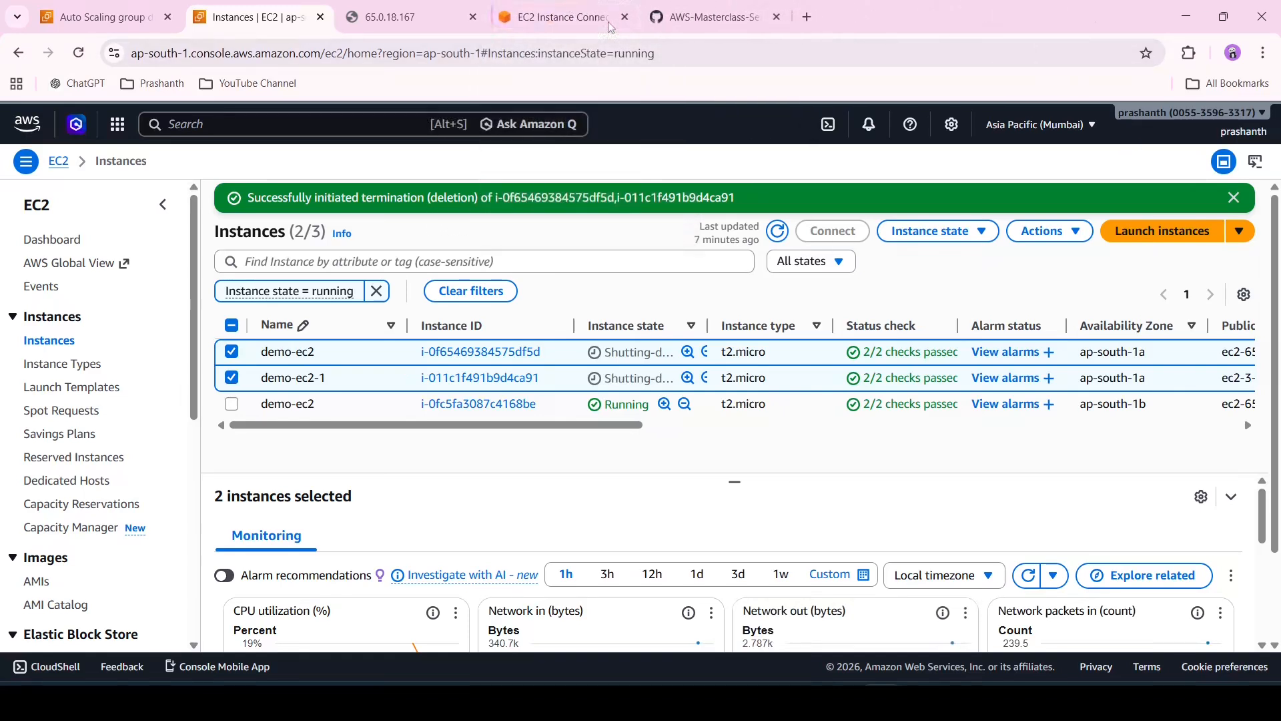
click(472, 18)
click(472, 18)
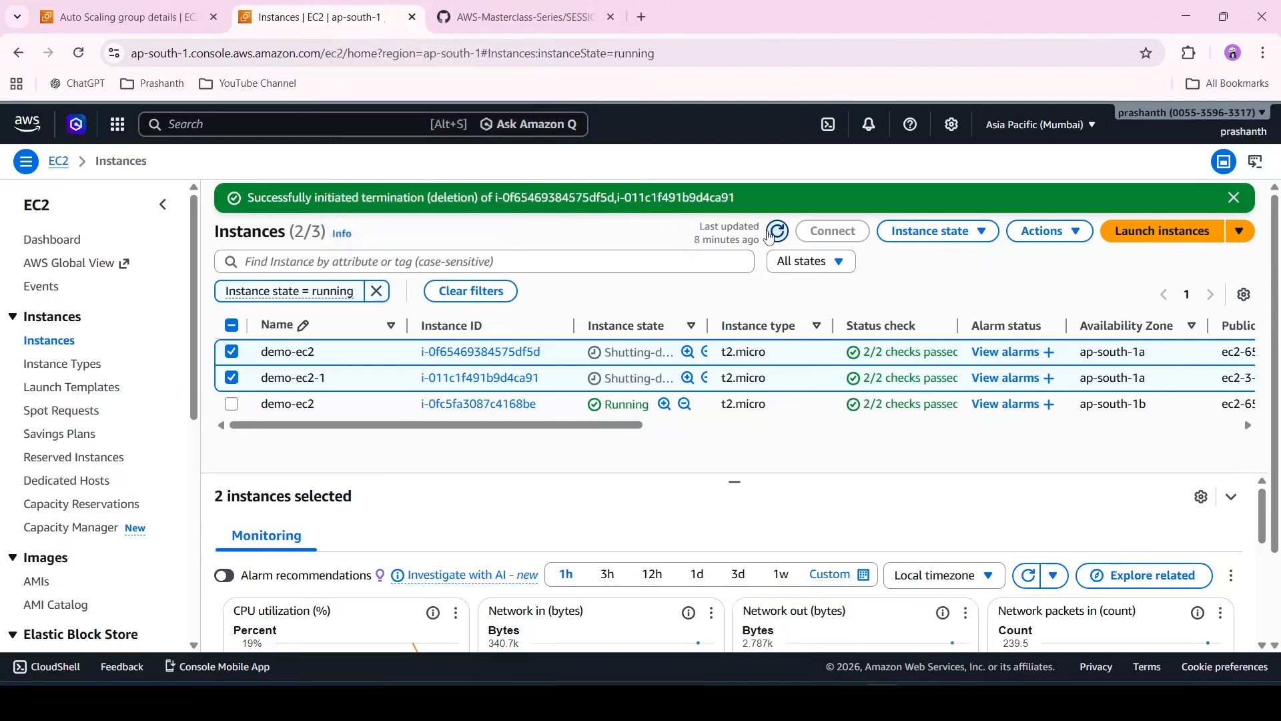
Refresh the instance list, dismiss the termination notice, and widen the Instance state column
click(773, 233)
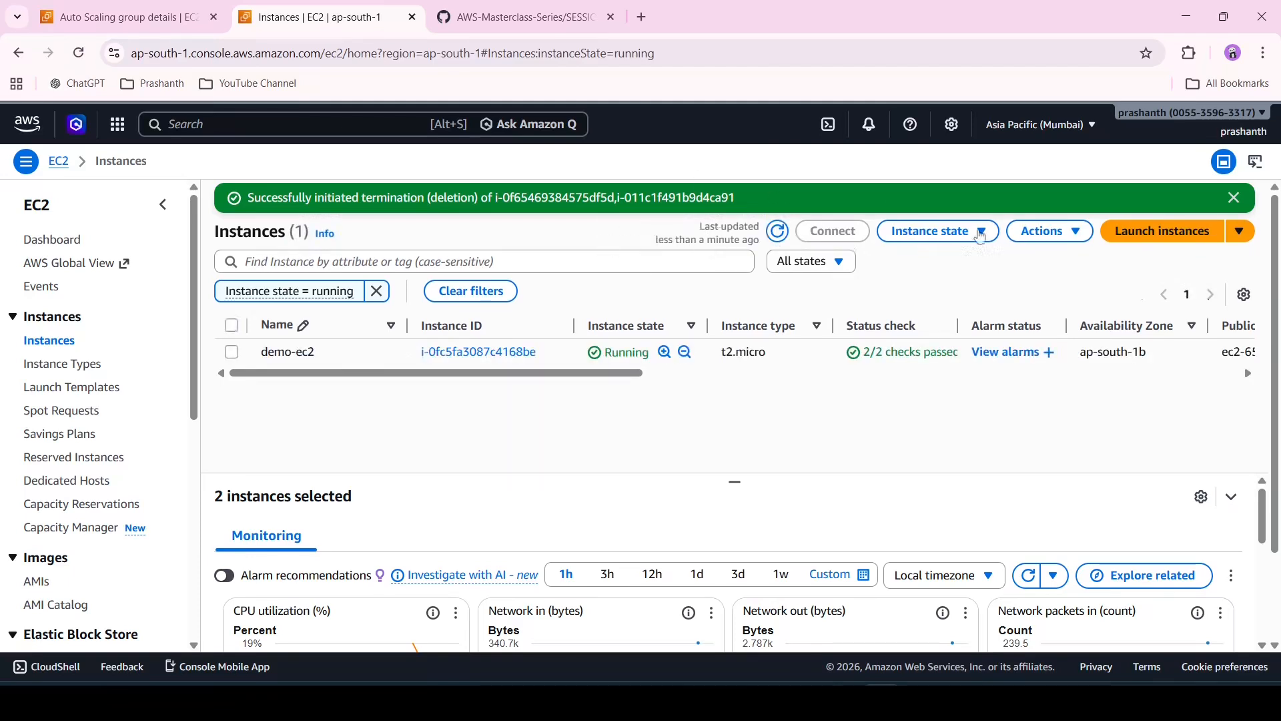
click(1235, 198)
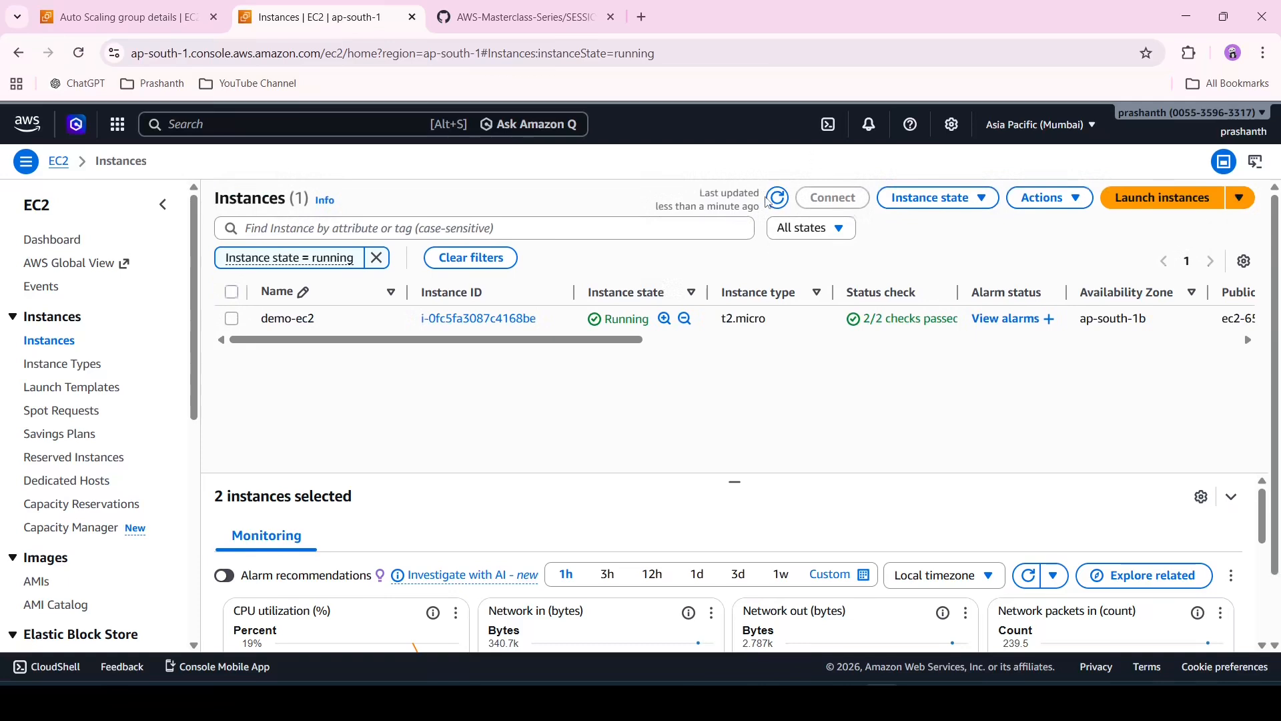
click(784, 196)
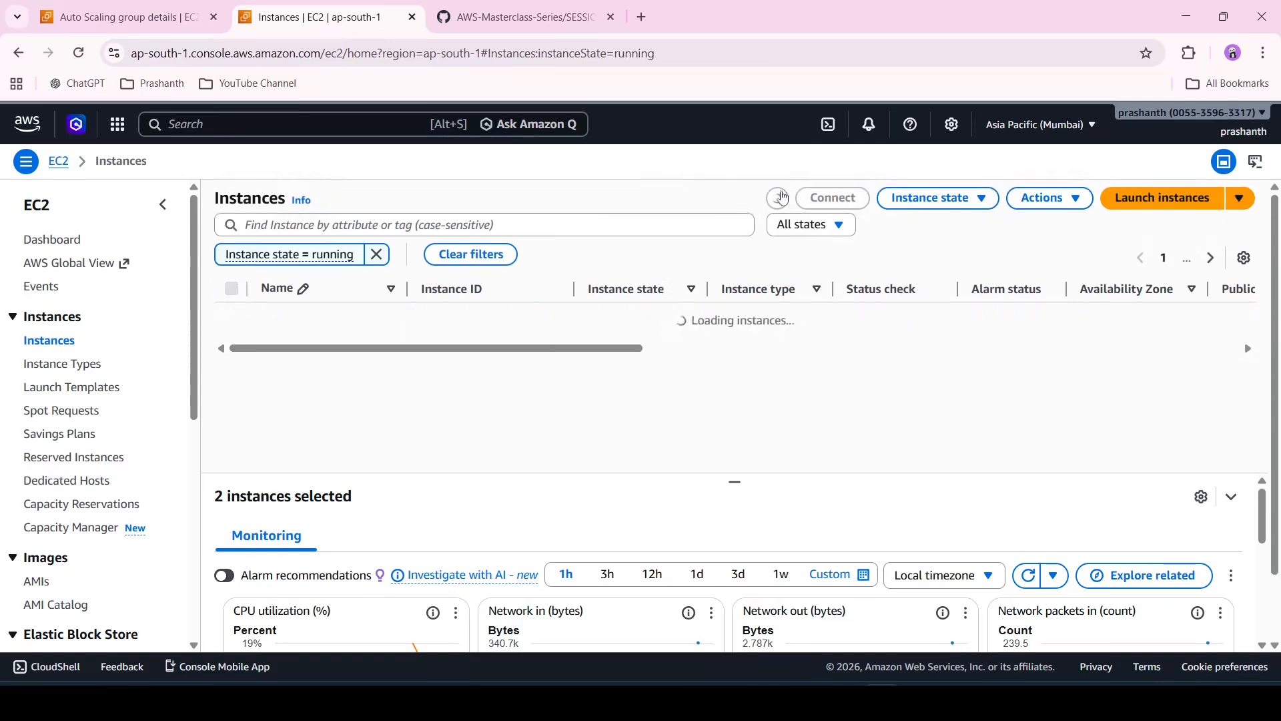
click(777, 197)
click(778, 197)
click(777, 198)
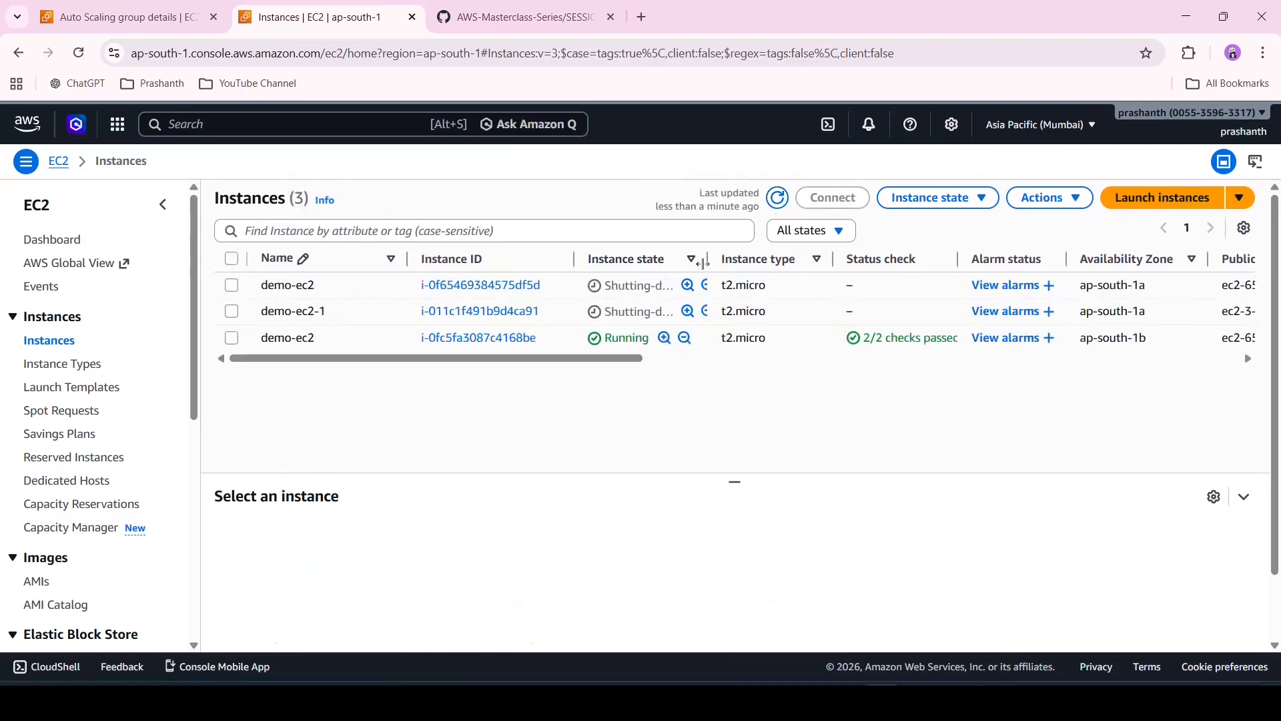
drag(708, 260, 782, 259)
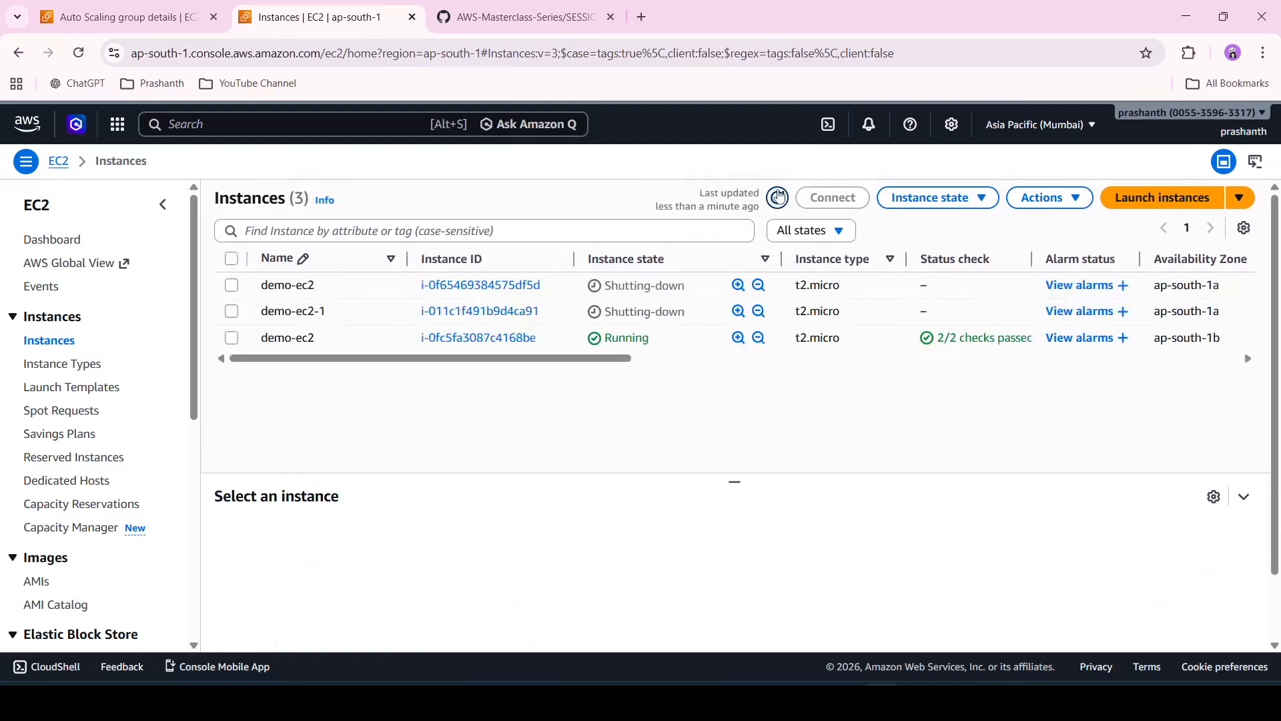
Refresh the instance list repeatedly and select the terminated demo-ec2-1 instance
click(778, 197)
click(777, 204)
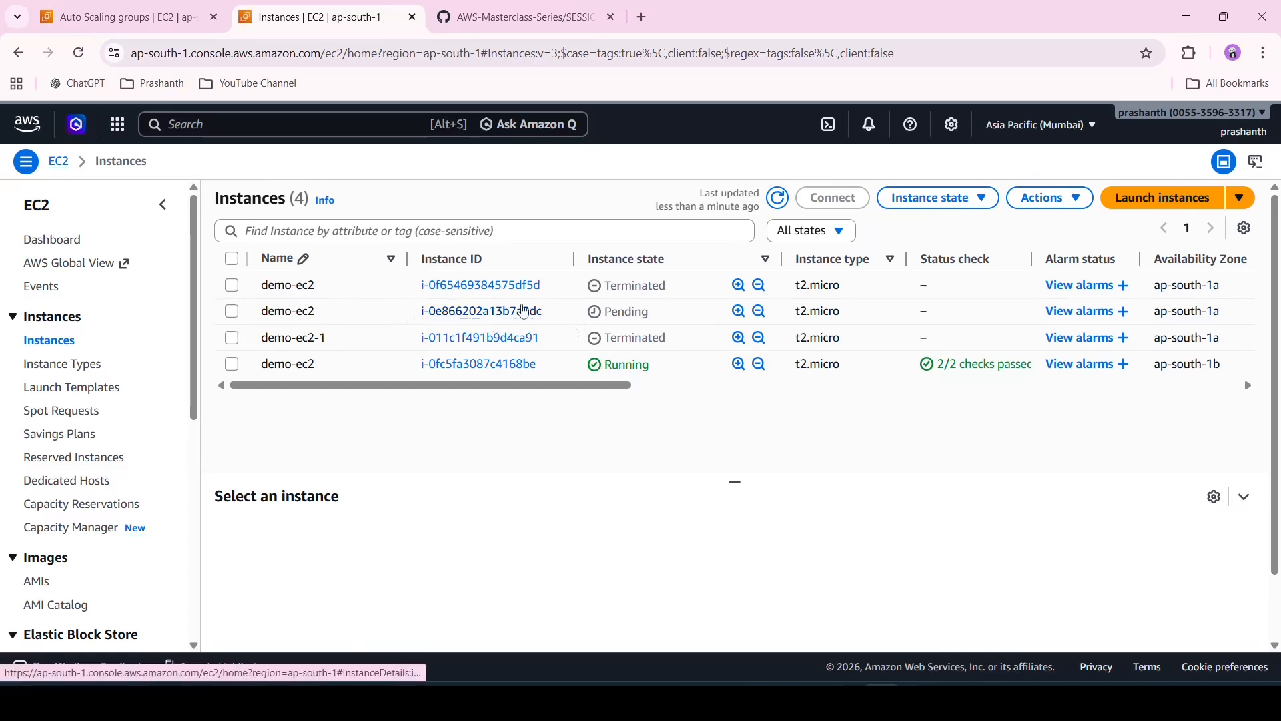
click(782, 198)
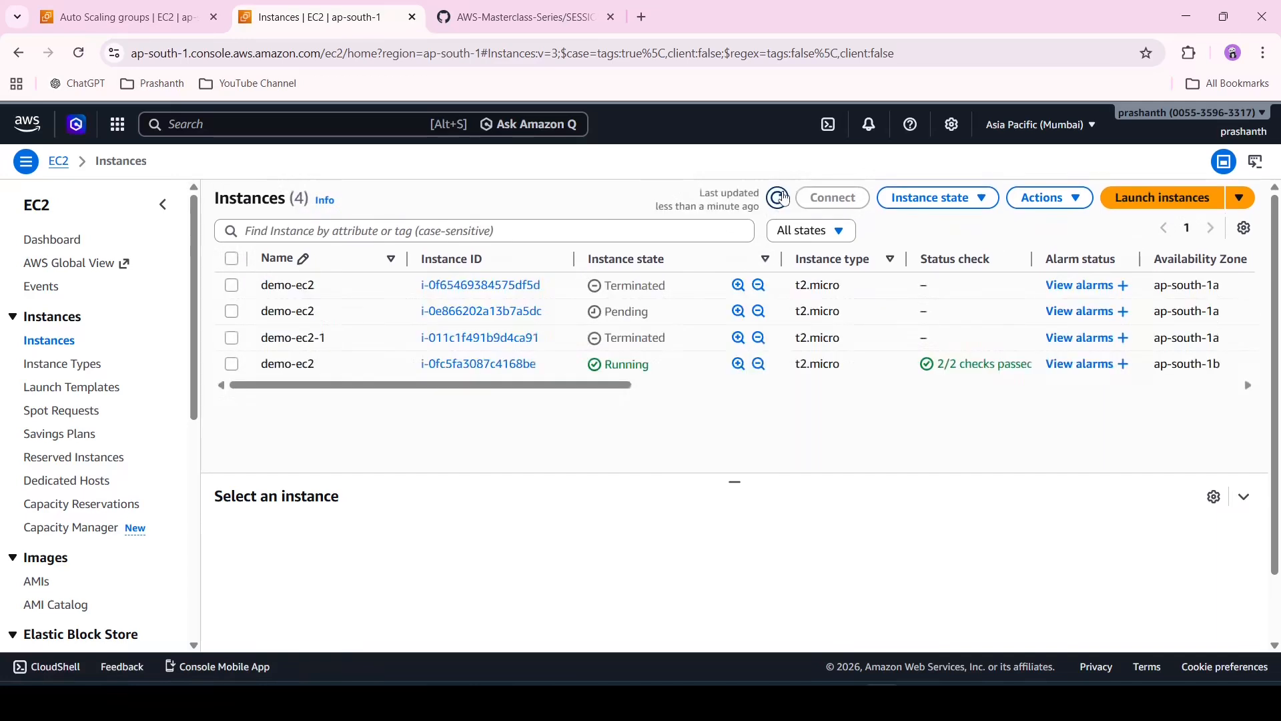
click(782, 198)
click(773, 209)
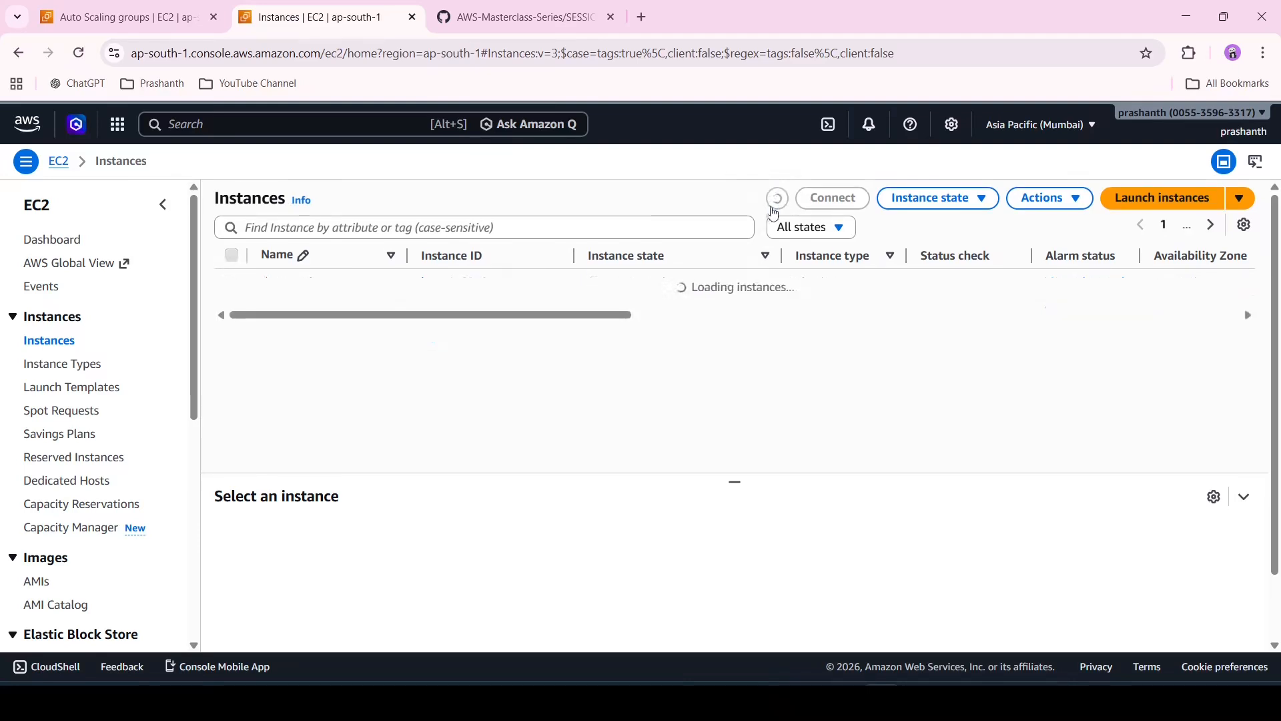
click(774, 211)
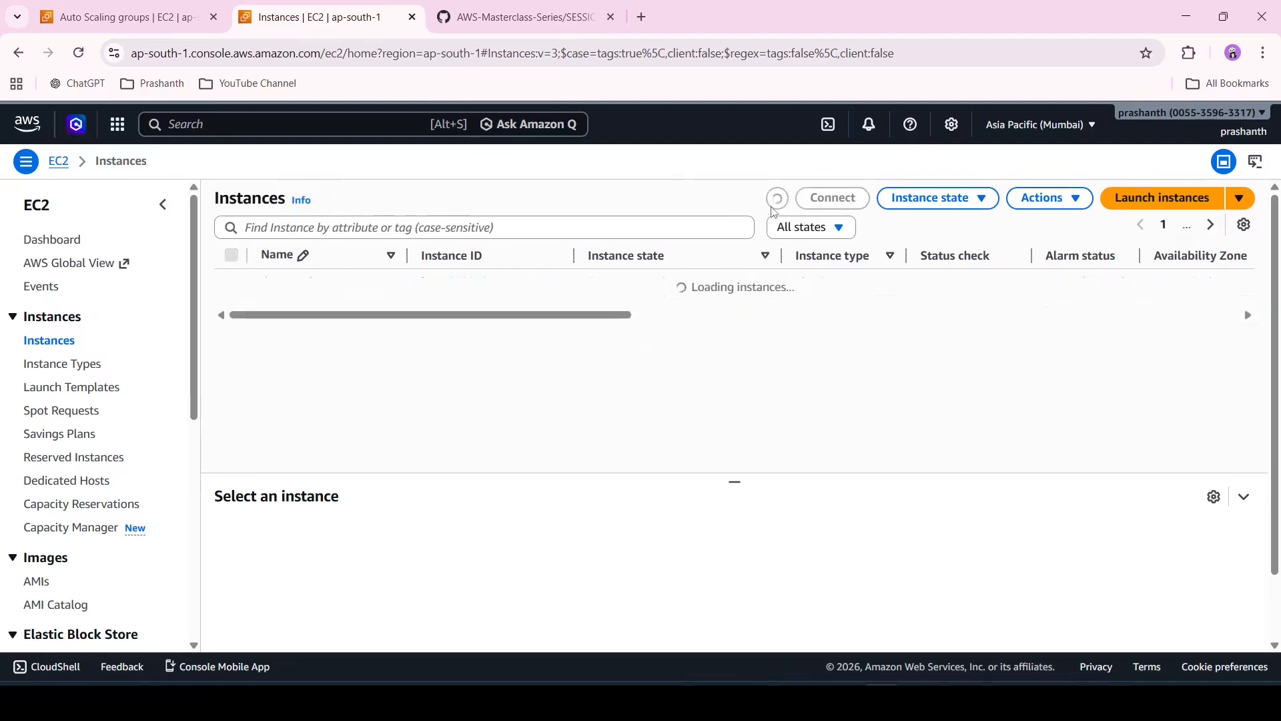
click(774, 210)
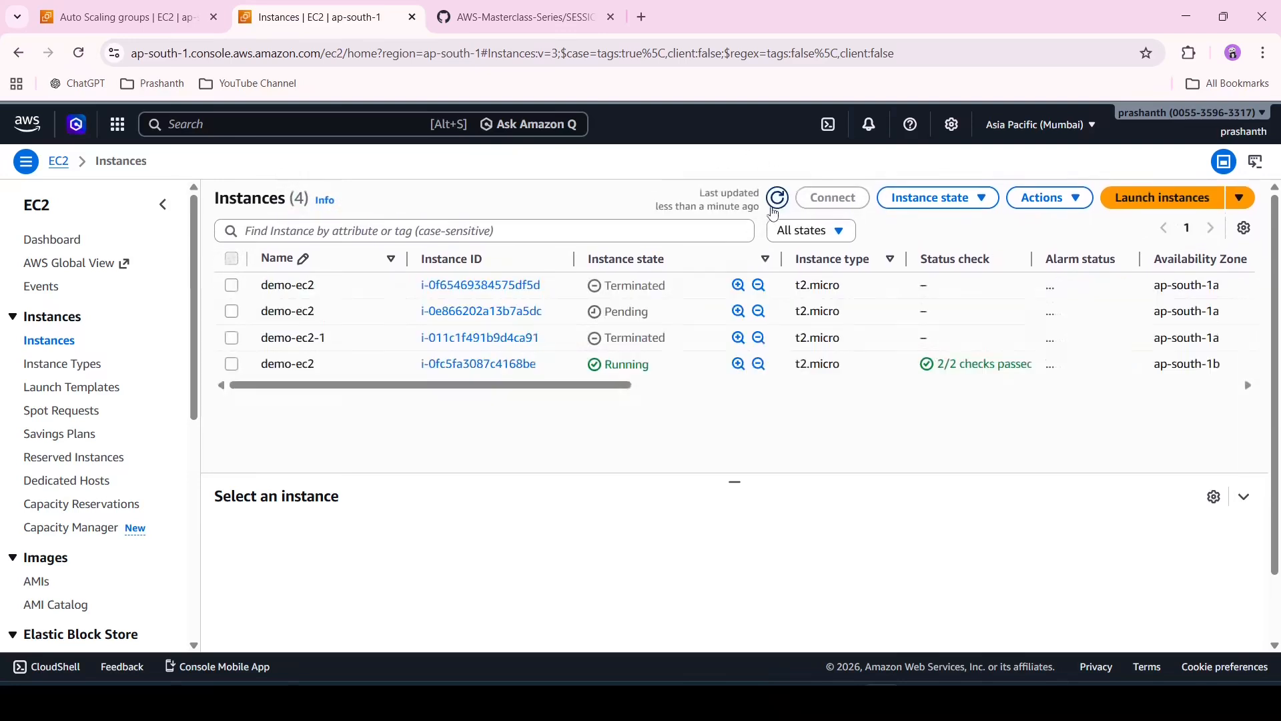
click(774, 211)
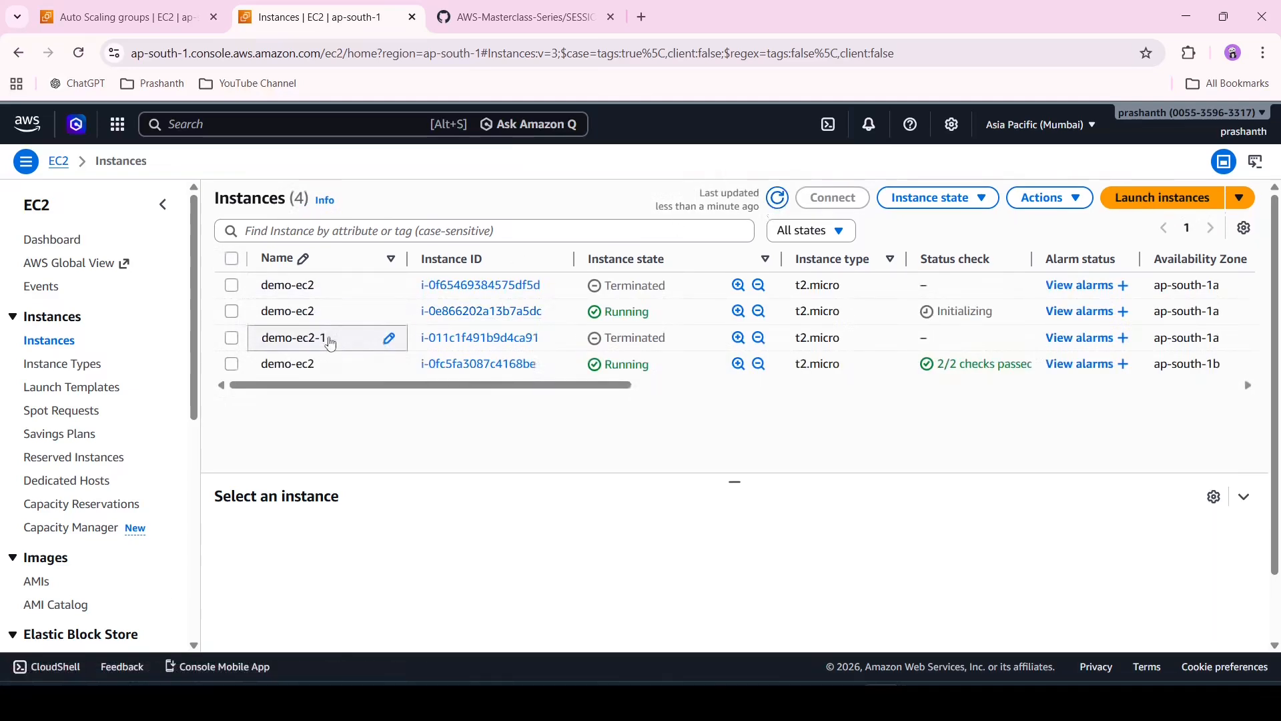
click(233, 338)
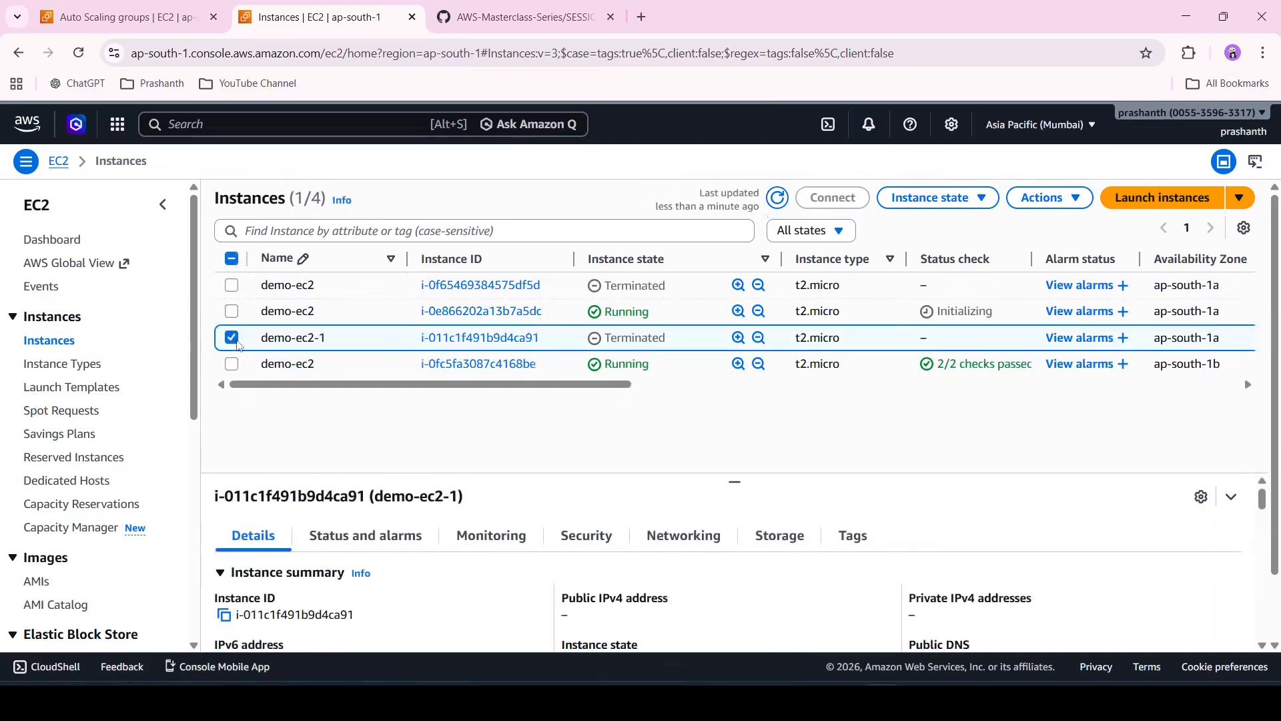
Deselect the terminated instance and check the ASG-DEMO group's instance count in the Auto Scaling groups list
click(238, 343)
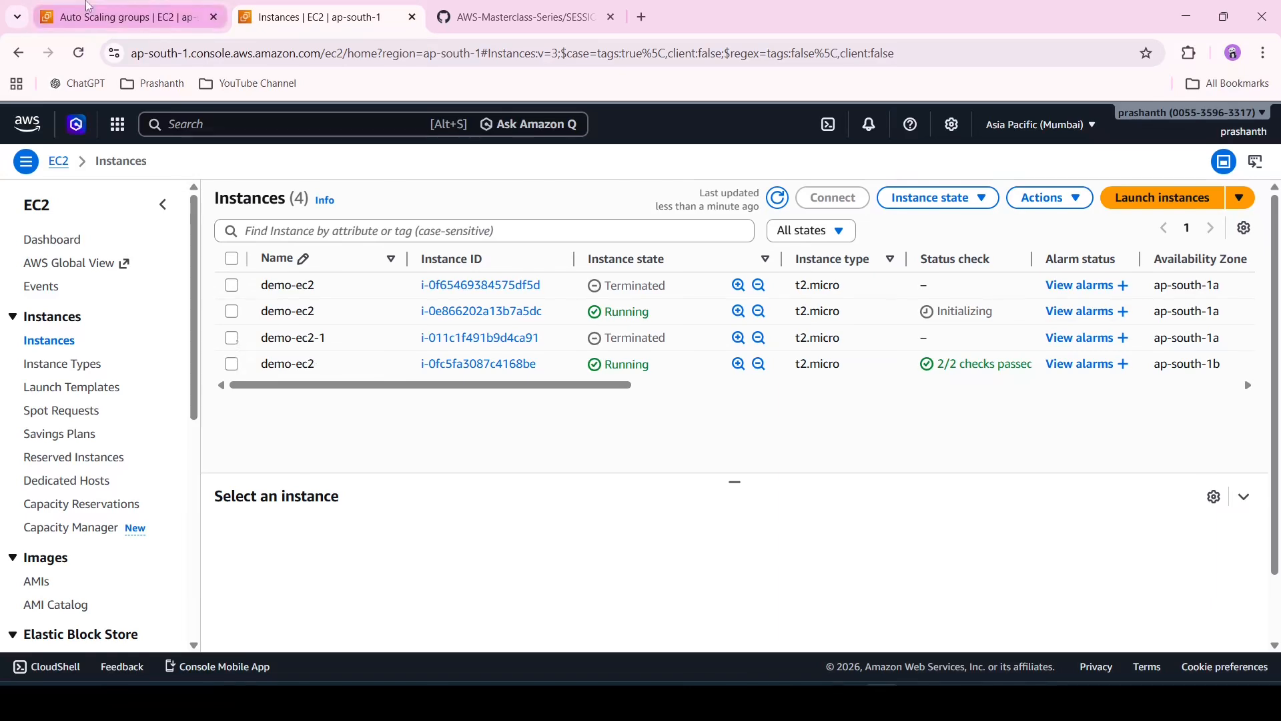
click(121, 17)
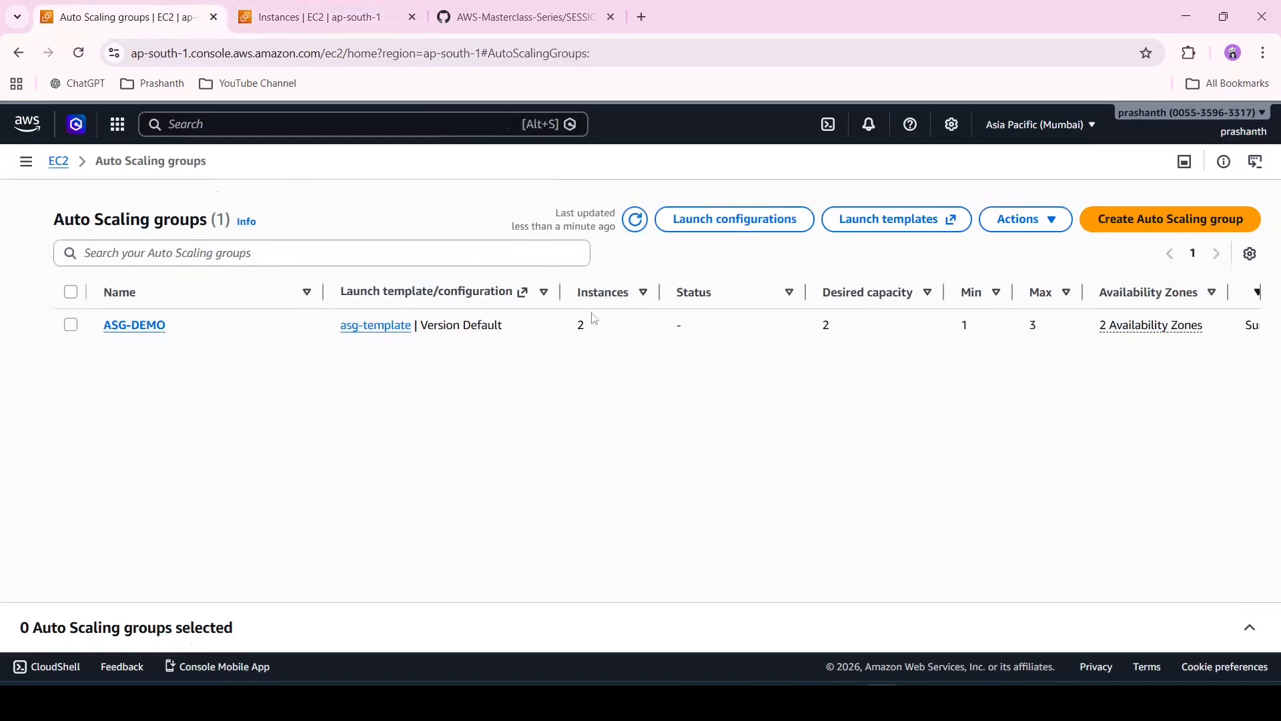
click(280, 16)
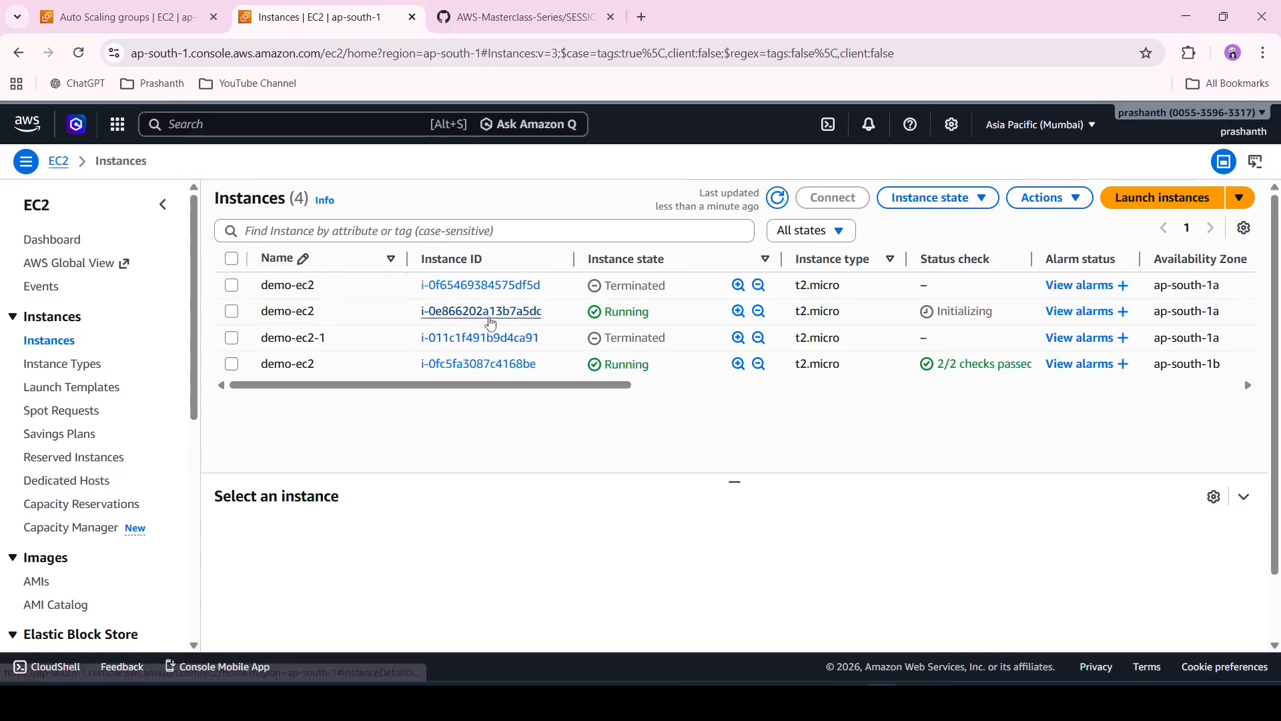
Open the new running demo-ec2 instance's details and load its public address over http to check the web page
click(491, 324)
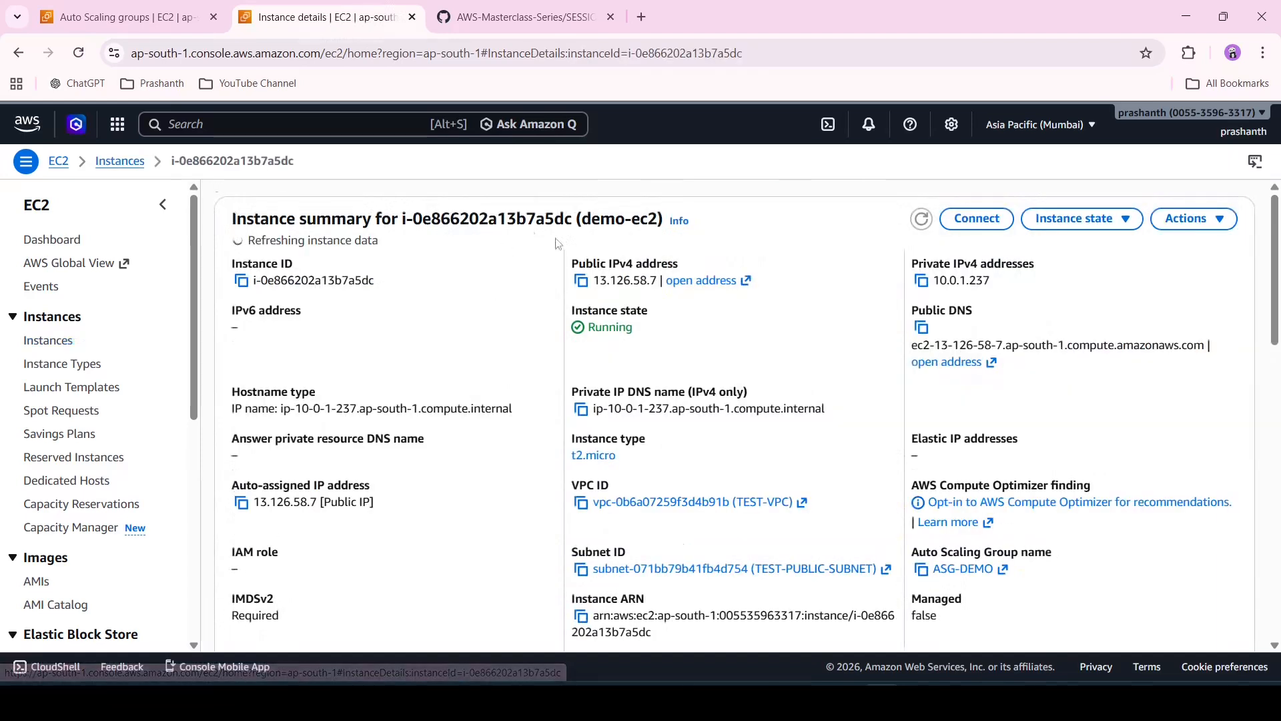
click(708, 286)
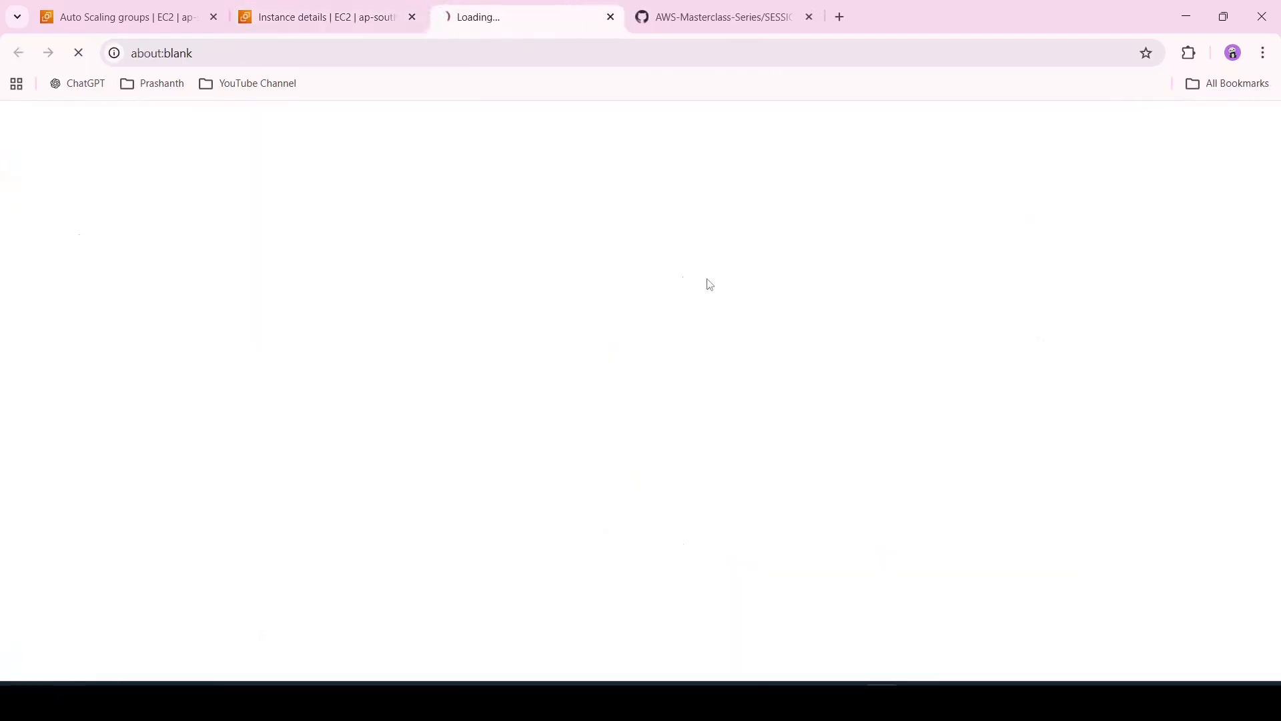
click(475, 52)
click(477, 53)
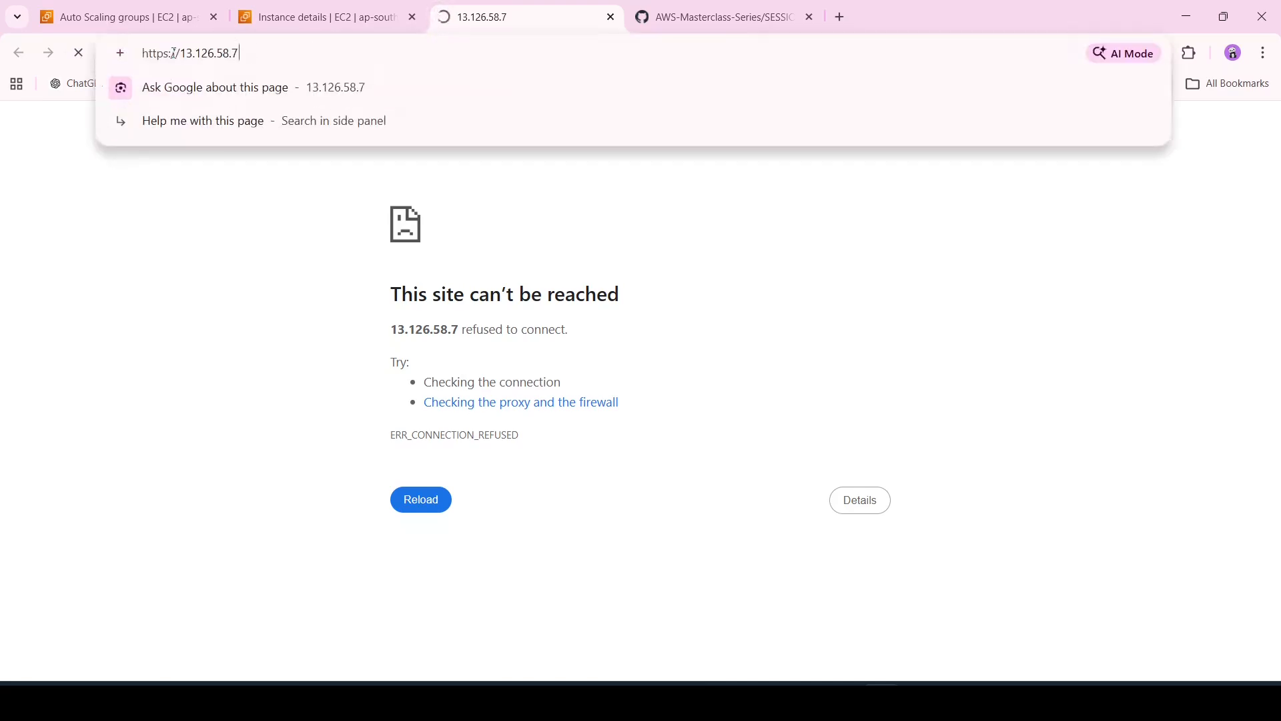
key(Home)
key(Right)
key(Right)
key(Right)
key(Right)
key(Right)
key(BackSpace)
key(Return)
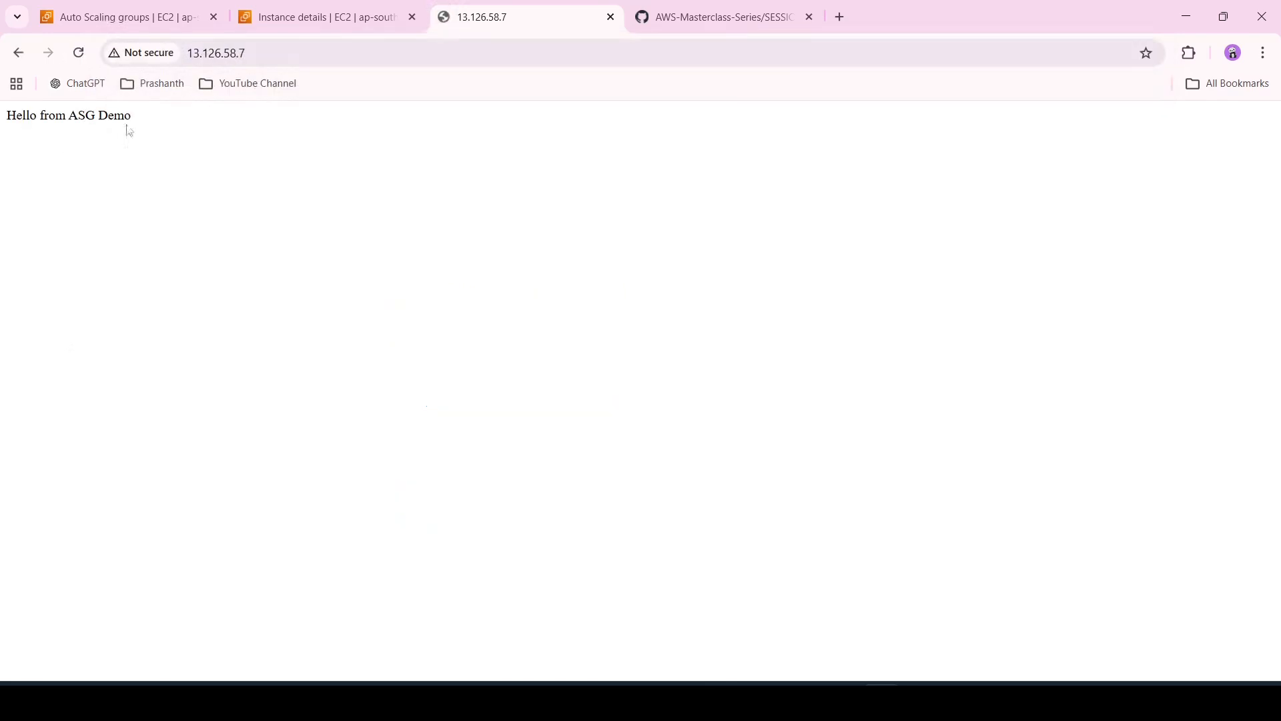
Close the web page tab and review the Auto Scaling groups list before returning to the instance details
click(319, 14)
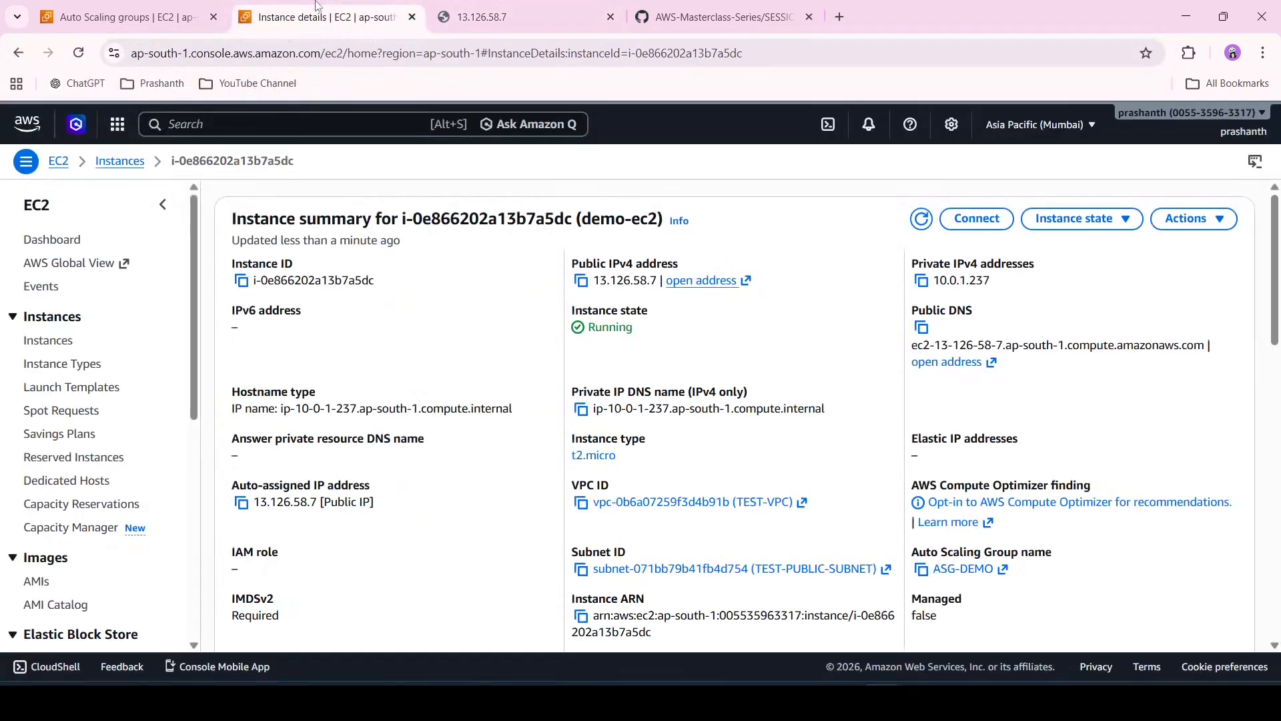
click(546, 12)
click(611, 18)
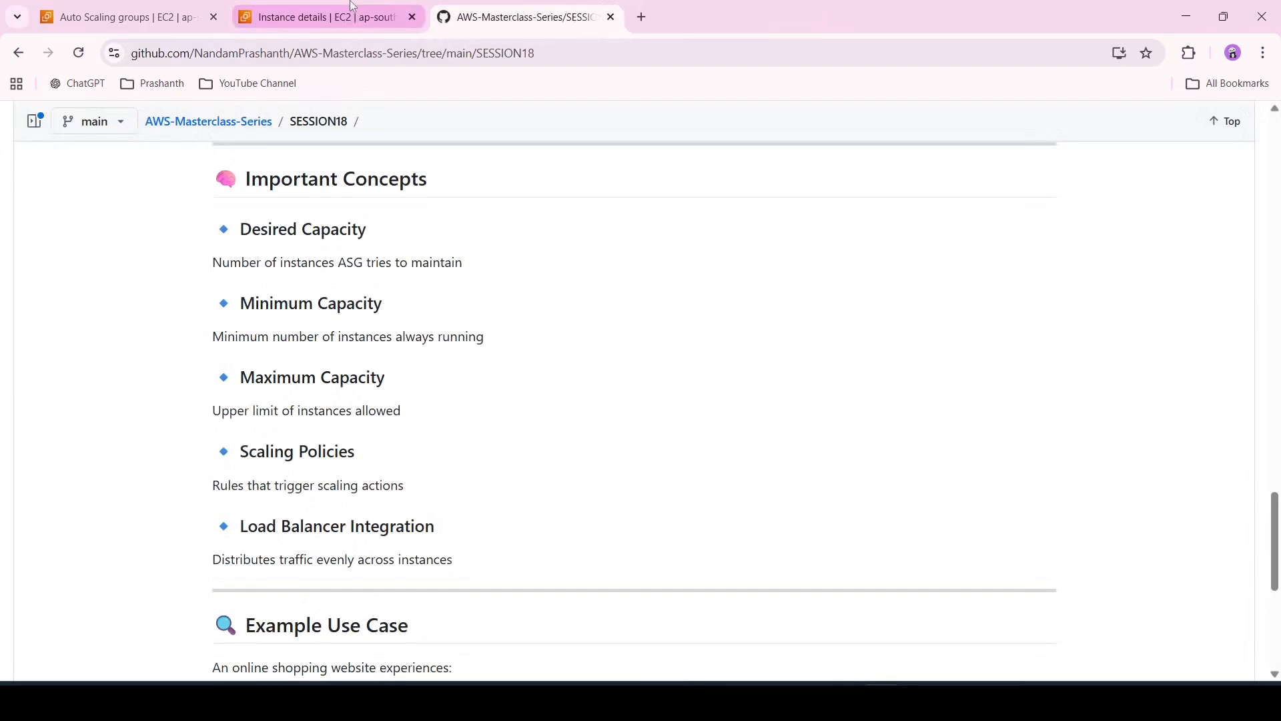
click(351, 6)
click(100, 8)
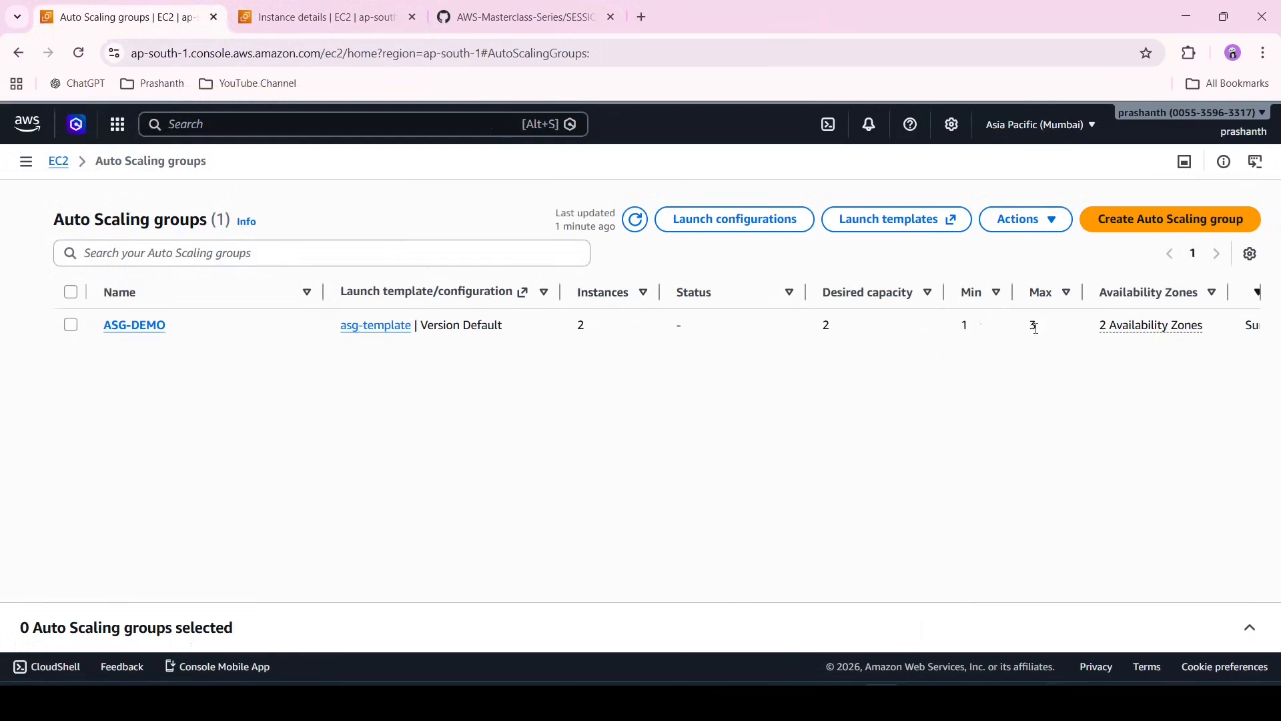
click(255, 6)
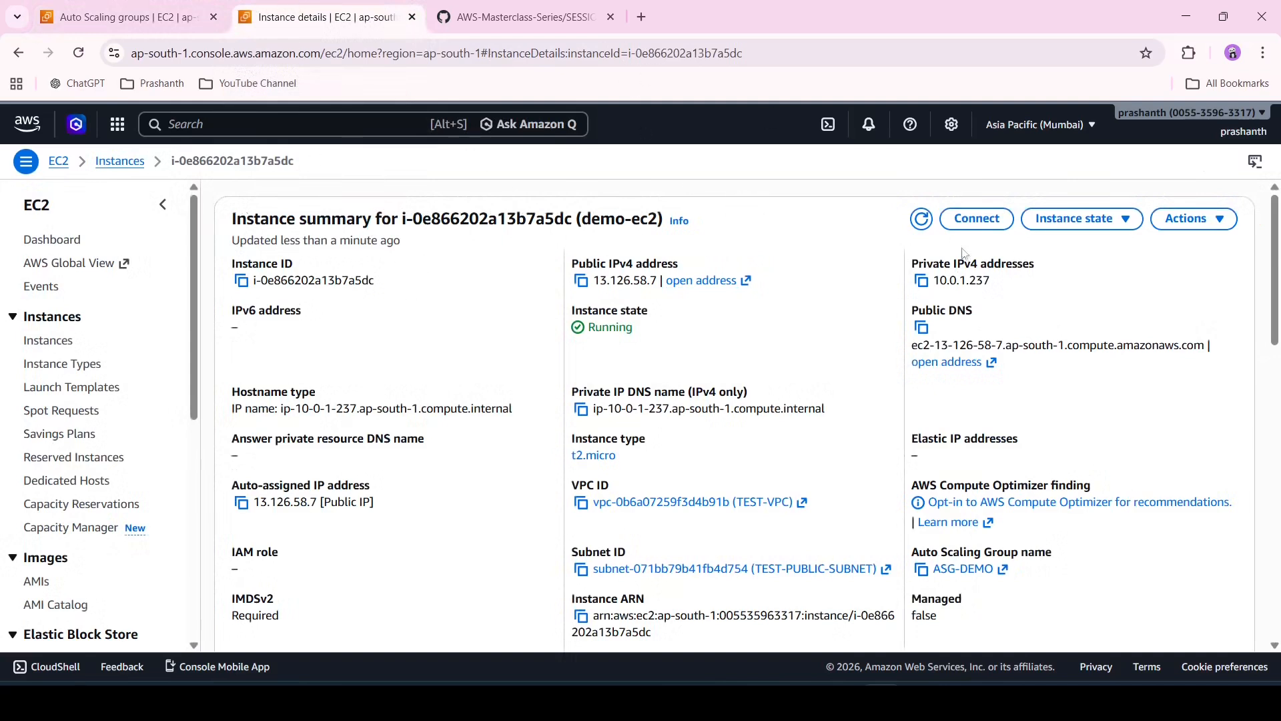
Connect to the new demo-ec2 instance with EC2 Instance Connect and switch to root with sudo -i
click(977, 219)
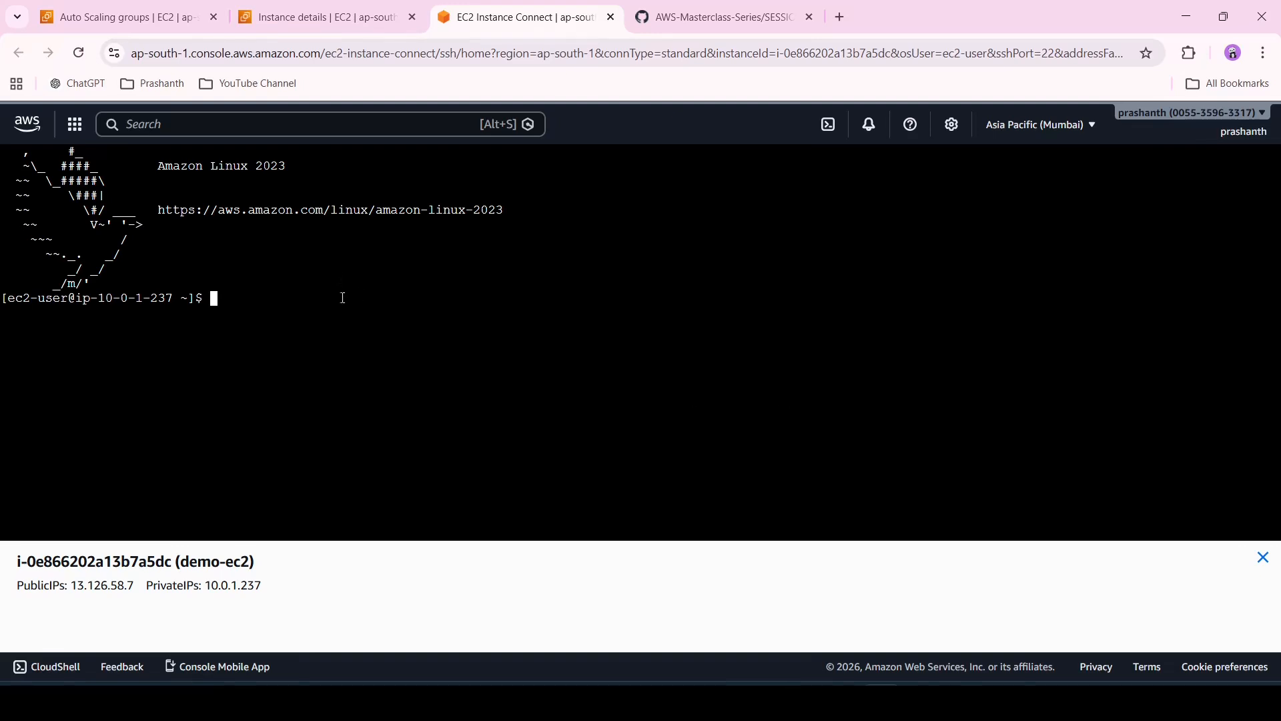
text(sudo -i)
key(Return)
key(Return)
key(Return)
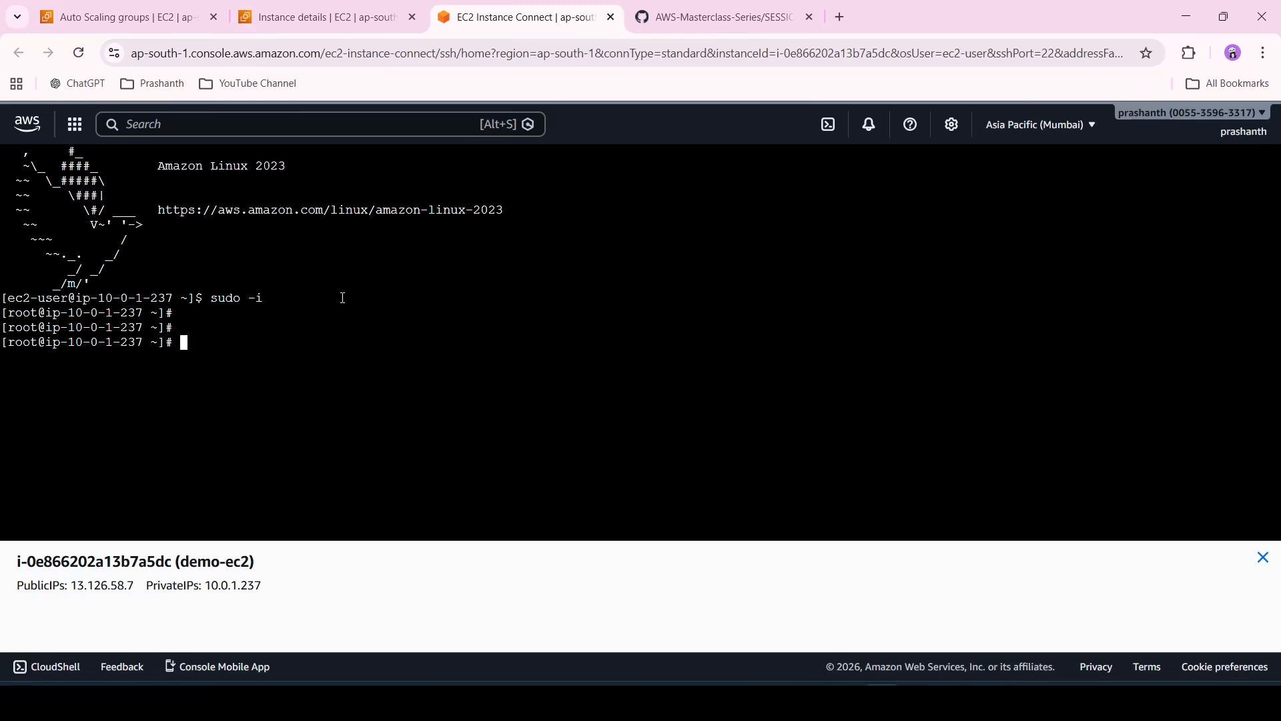
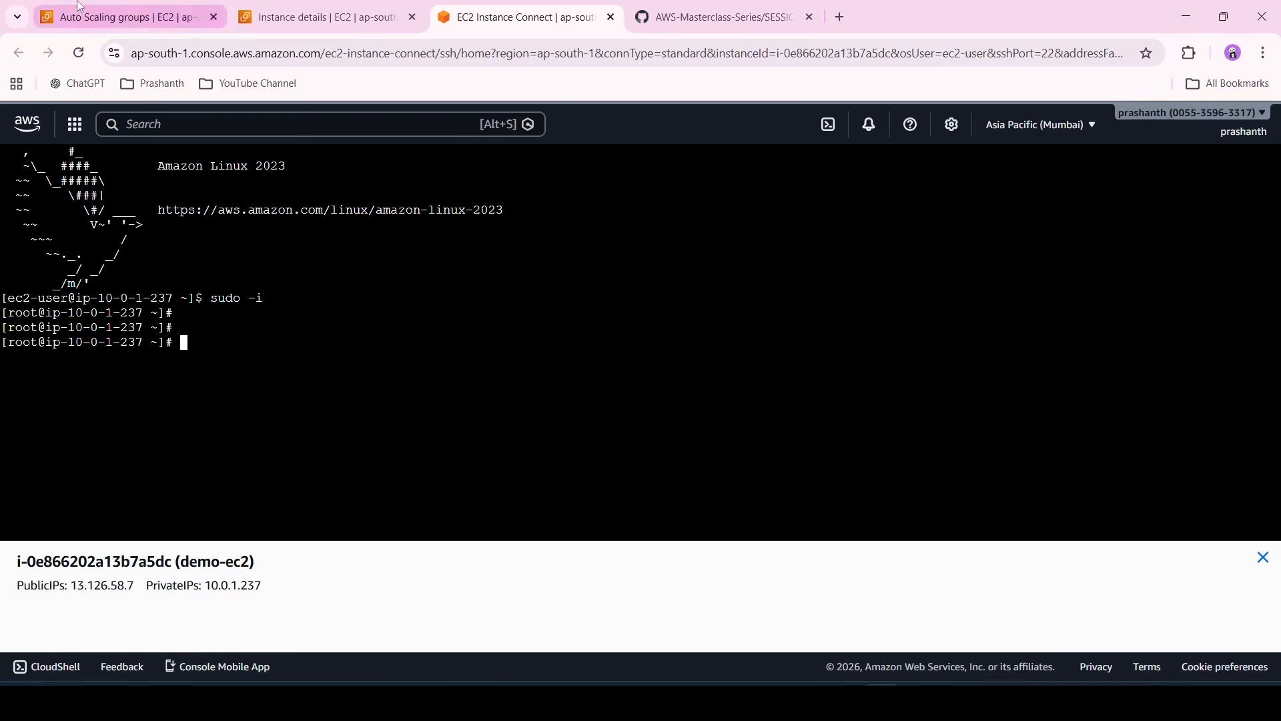
Install the stress package on the demo-ec2 instance with sudo yum install stress -y
click(142, 25)
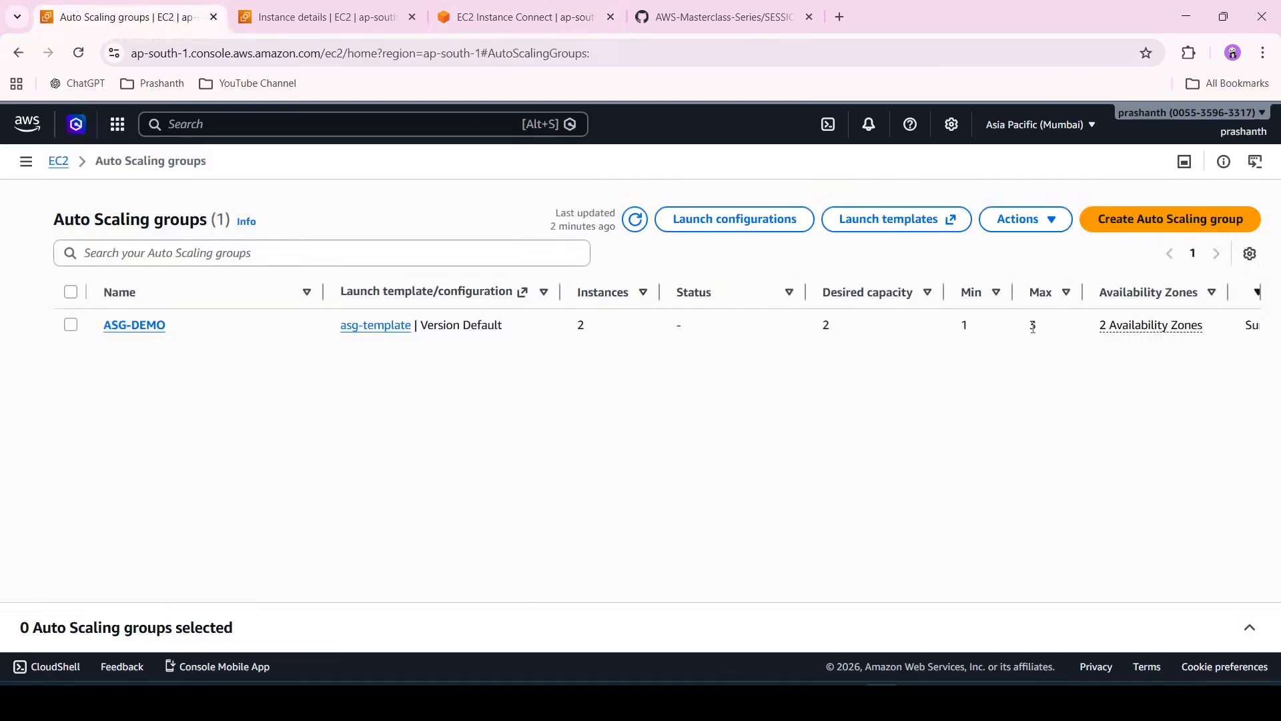
click(342, 15)
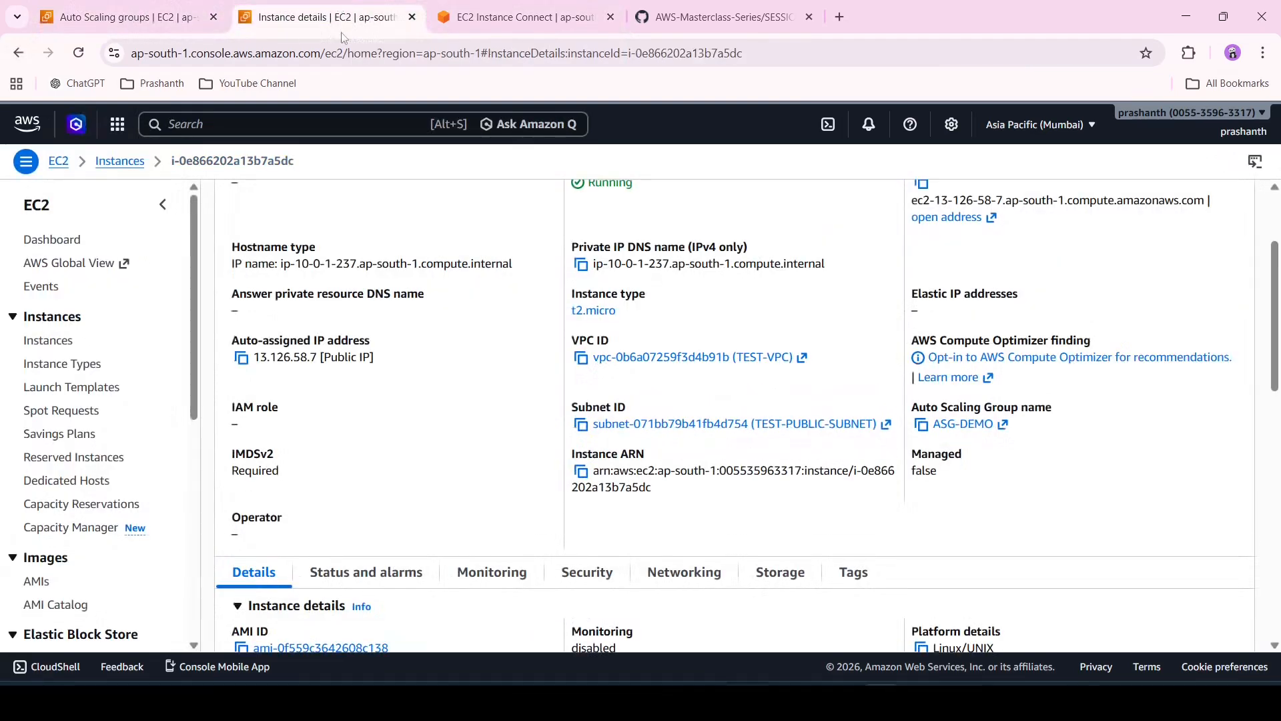
click(538, 14)
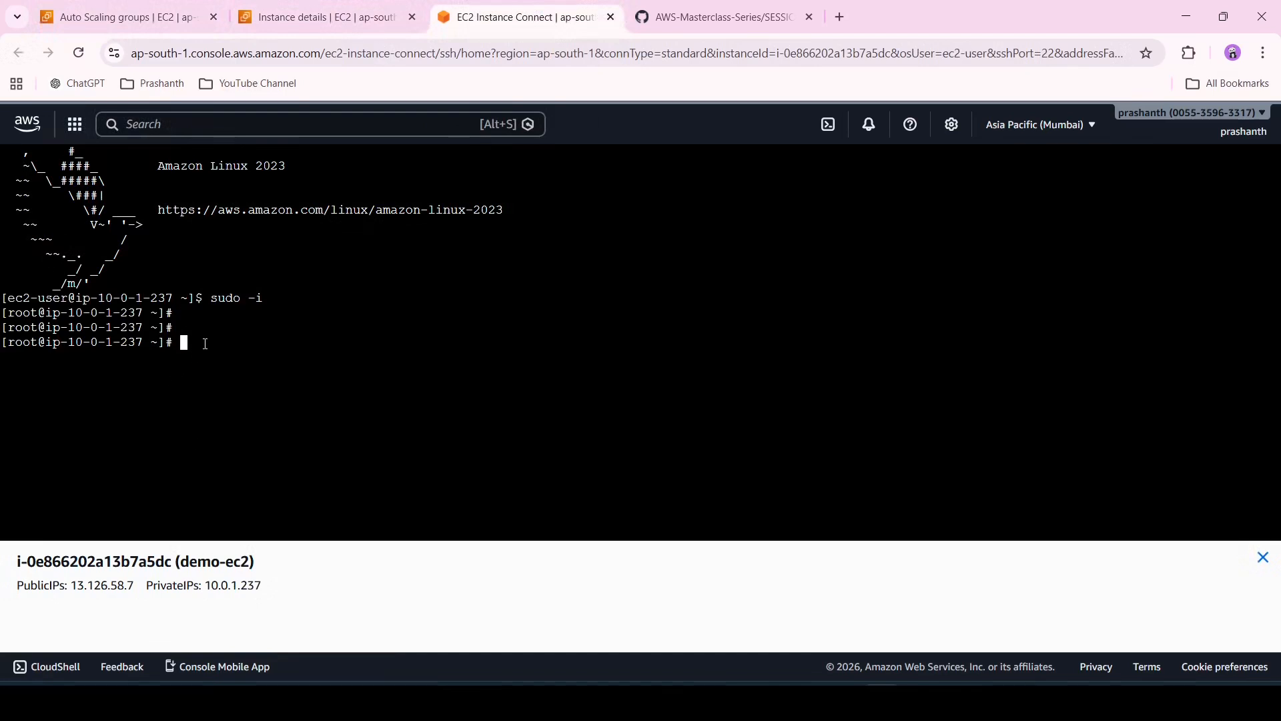
text(sudo )
text(yum install)
text( stree)
text(s -y)
key(Return)
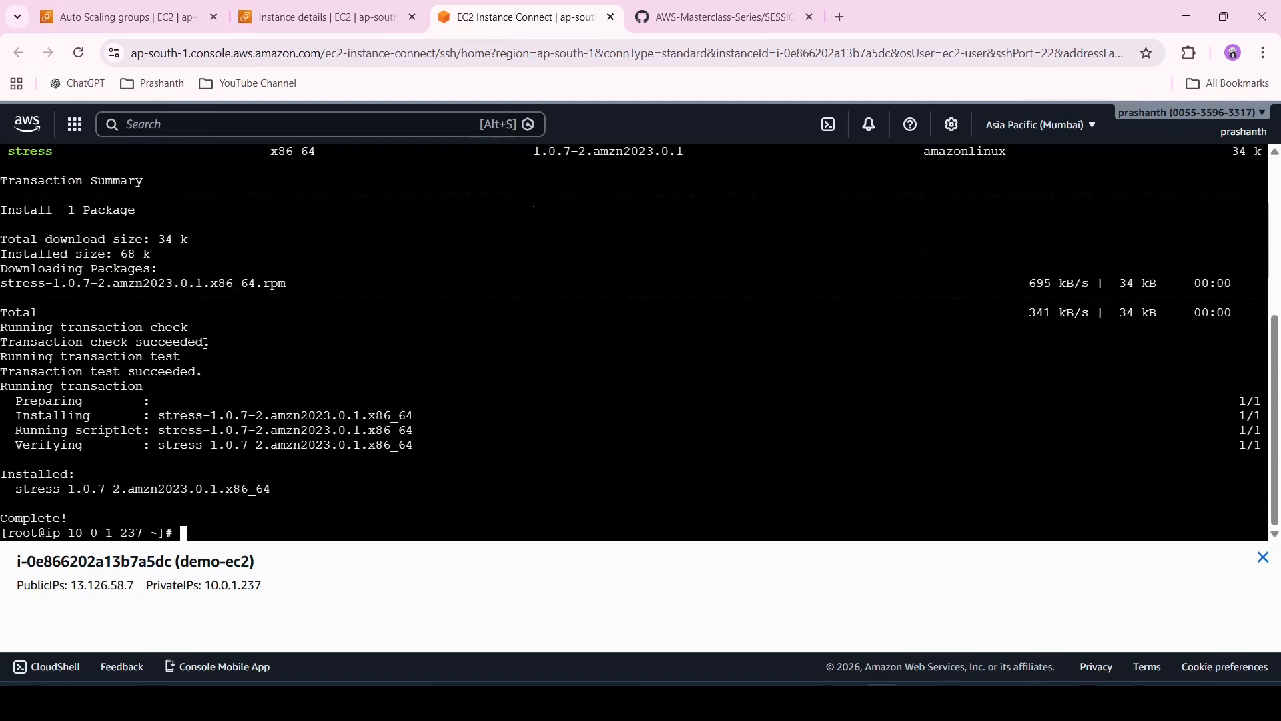
Run stress --cpu 3 --timeout 300 on the instance to load its CPU
key(Return)
key(Return)
key(Return)
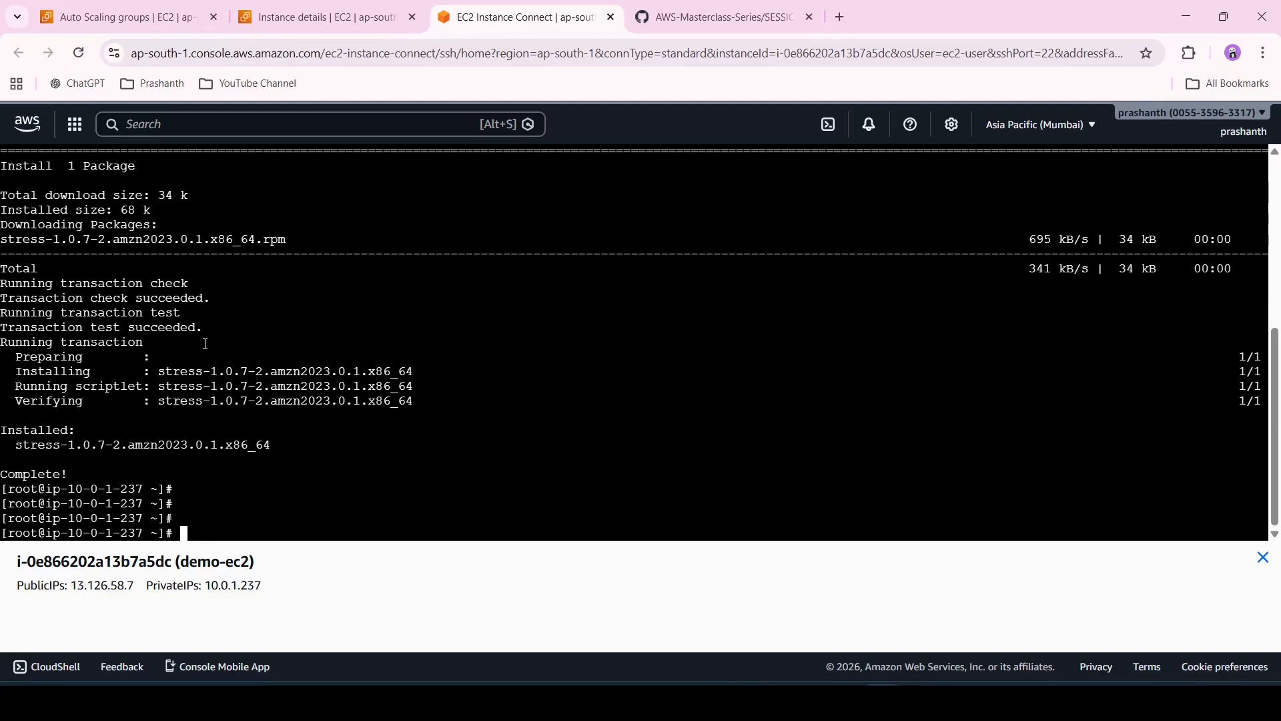
text(stress --cpu 3 --timeout)
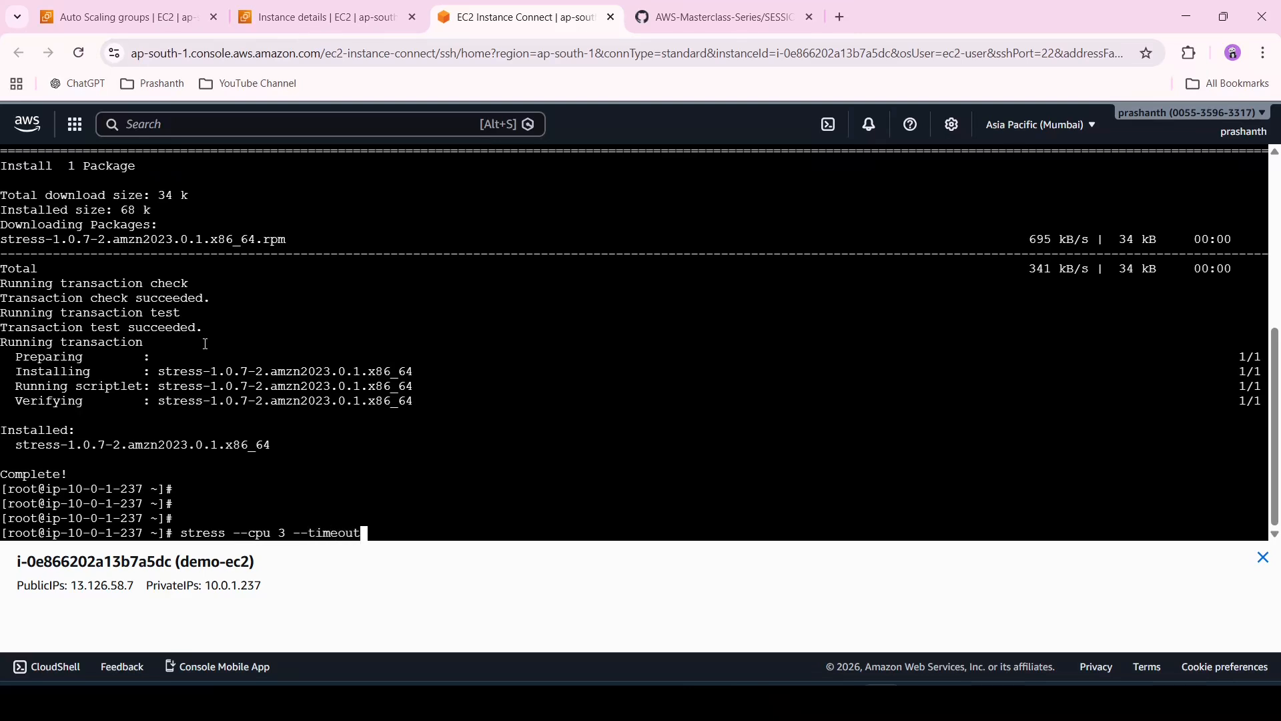
text( 300)
key(Return)
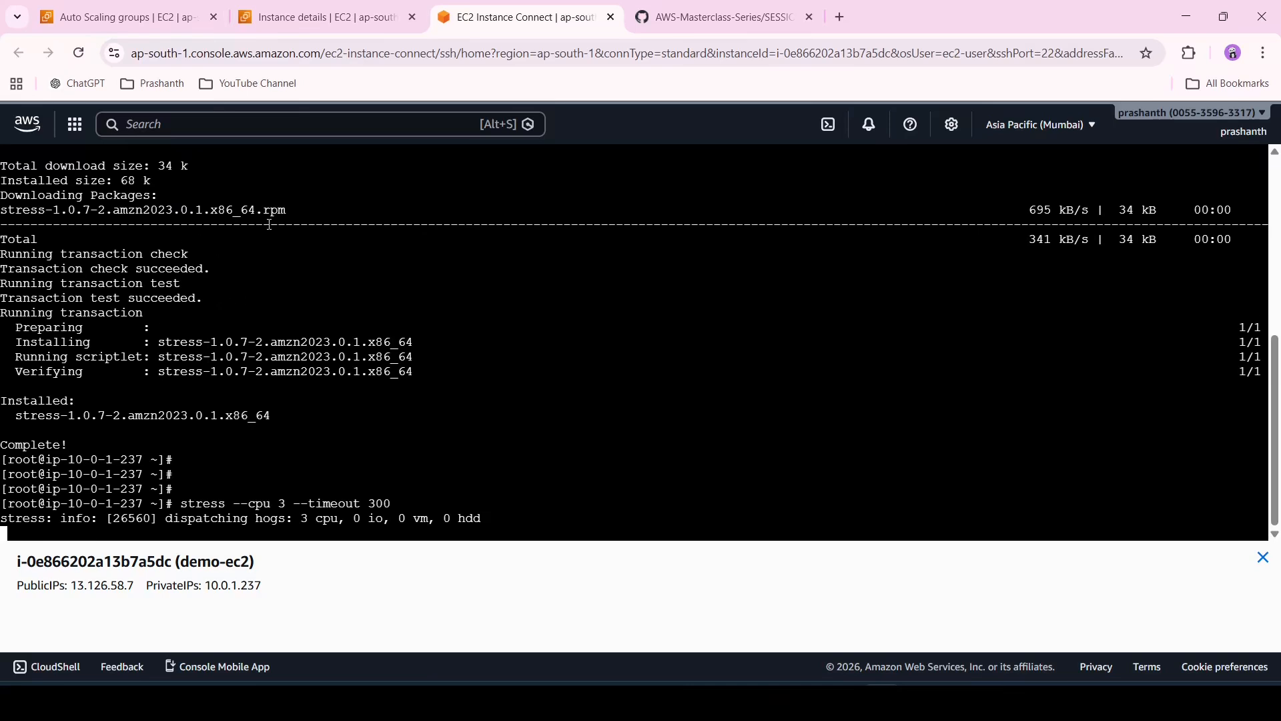
Return to the Instances list, refresh it, and open the selected demo-ec2 instance's Monitoring tab
click(320, 17)
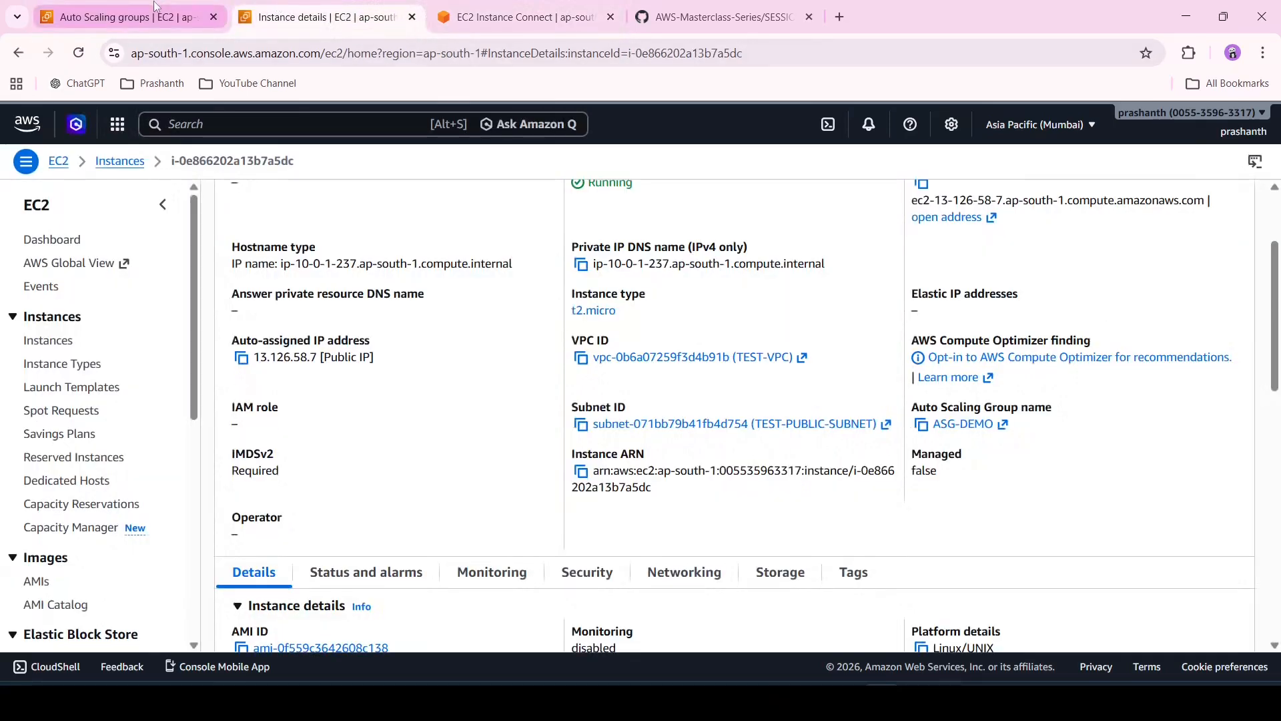
scroll(401, 360, up, 3)
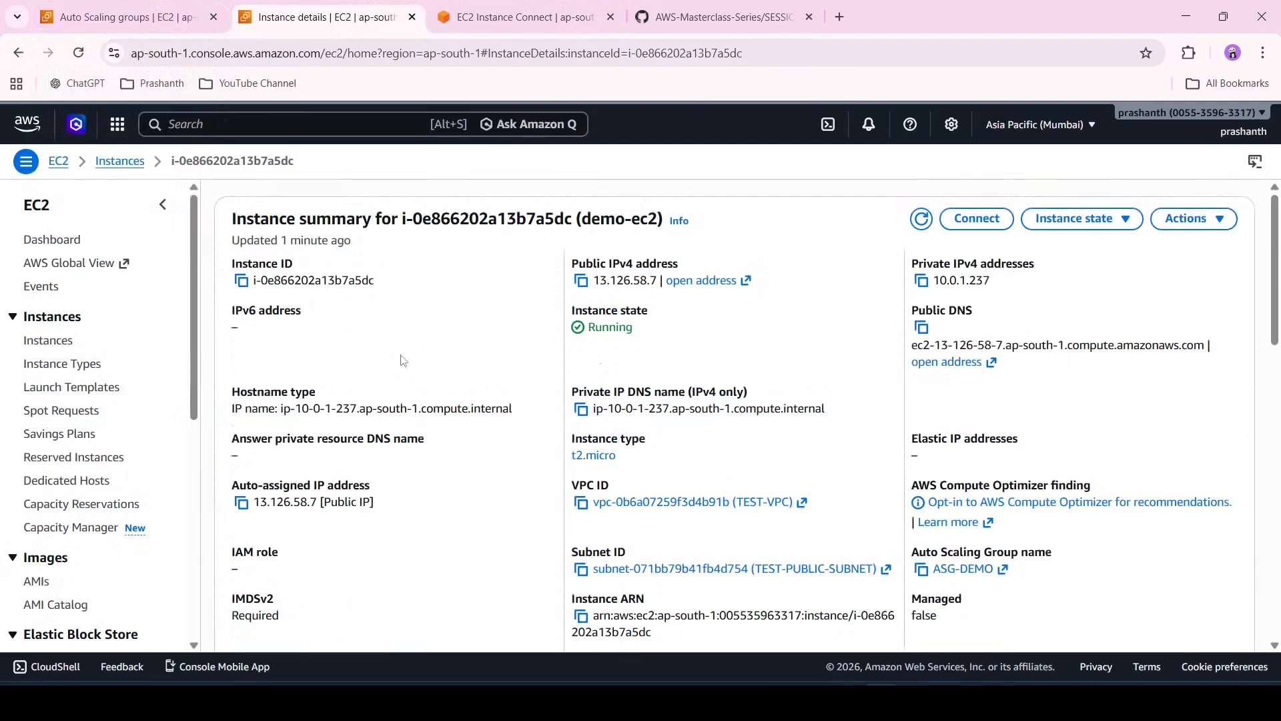
click(120, 162)
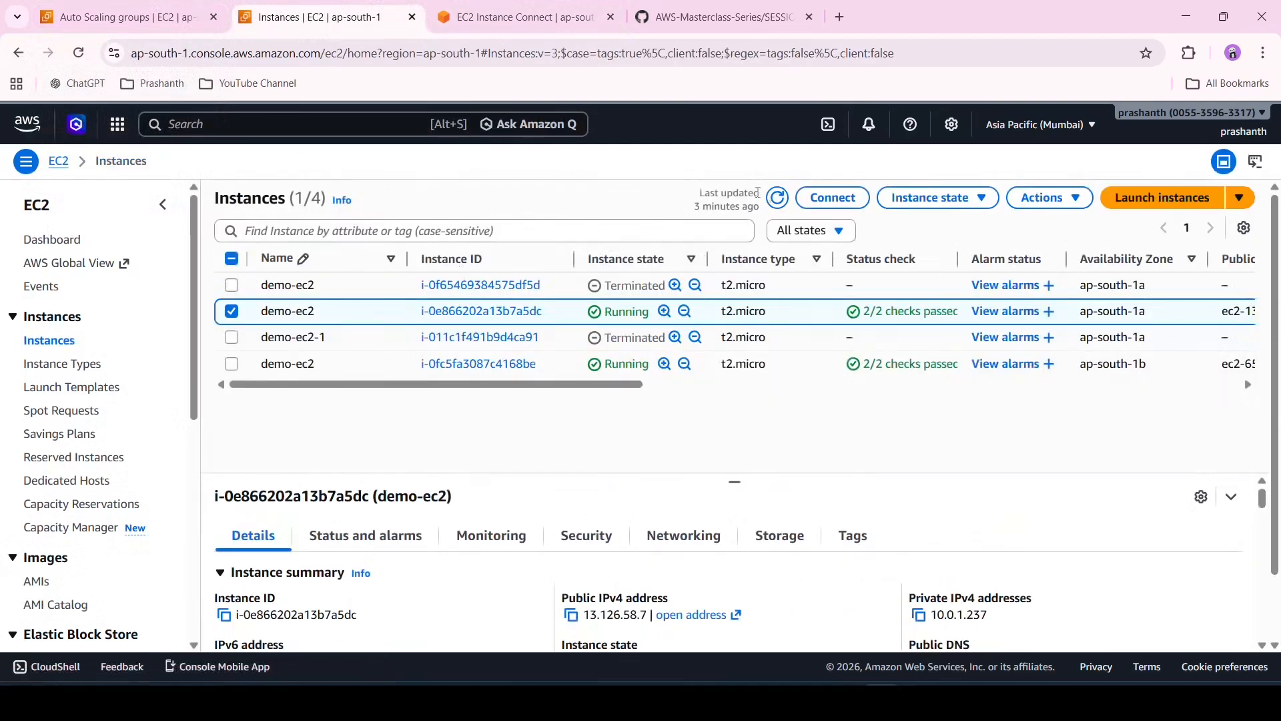
click(777, 198)
scroll(431, 561, down, 2)
scroll(431, 560, up, 2)
click(492, 536)
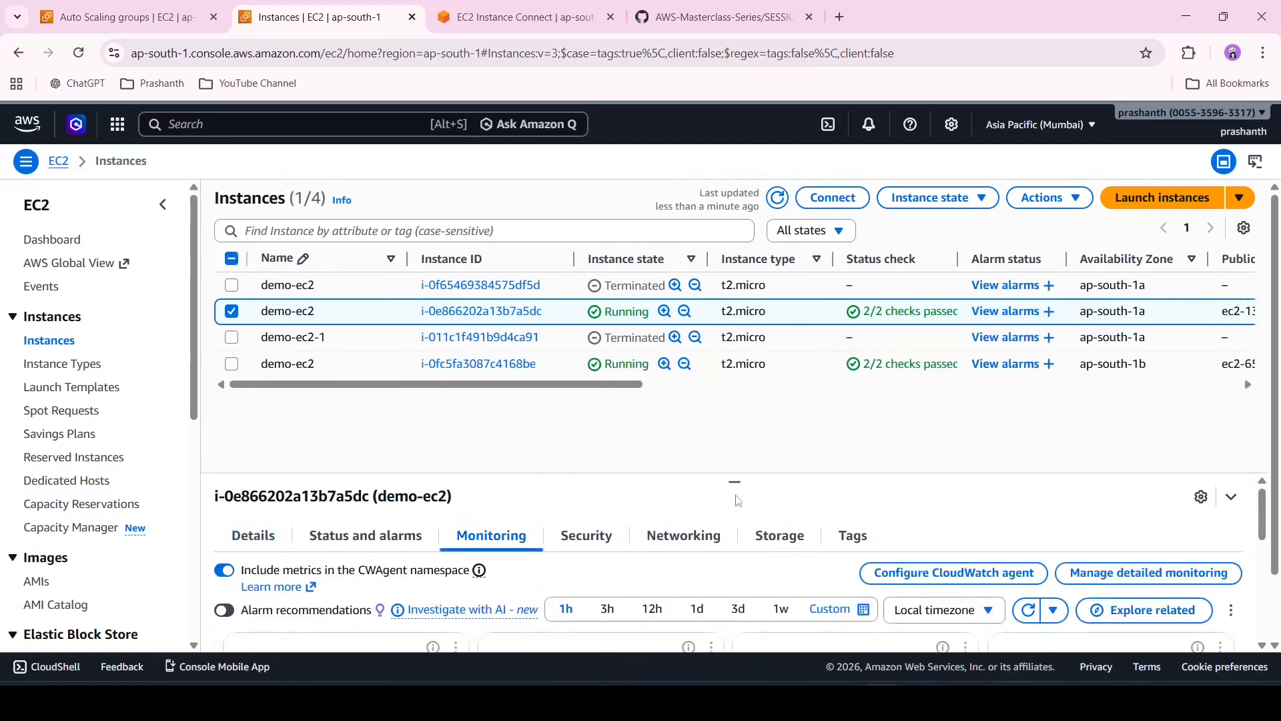
Enable detailed monitoring for the running demo-ec2 instance from its CPU utilization monitoring view
drag(734, 481, 732, 400)
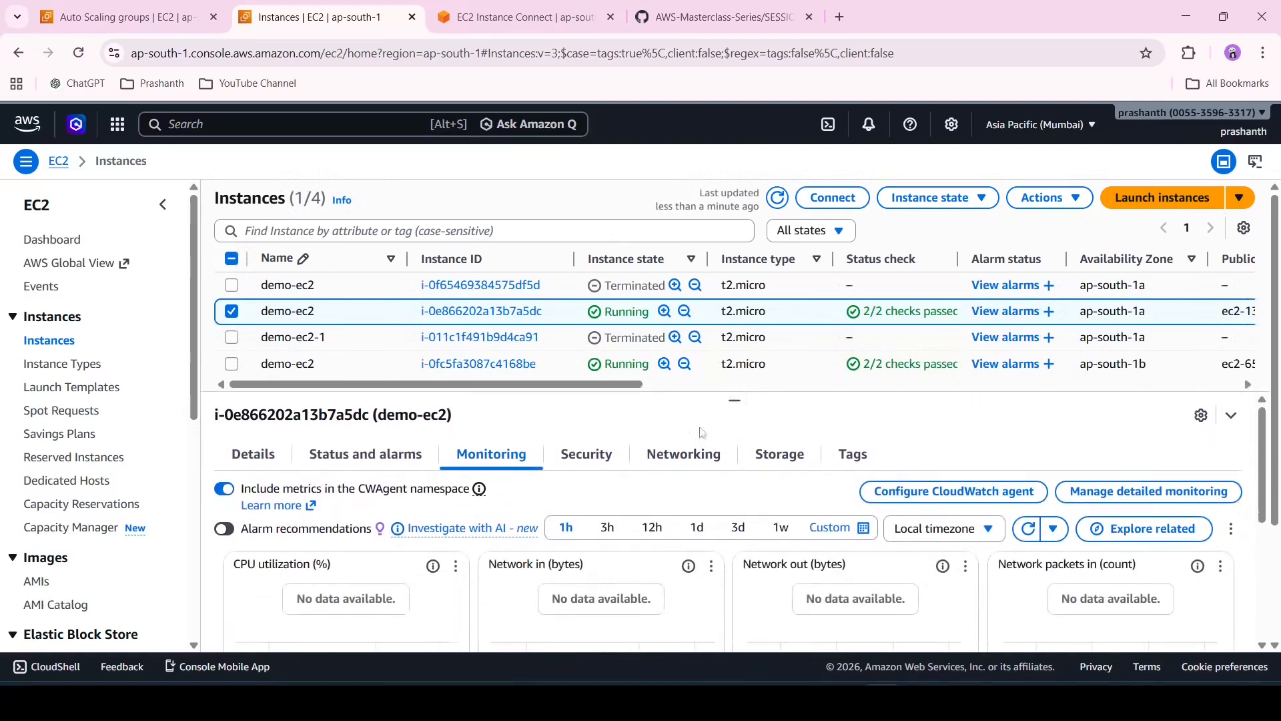
scroll(667, 491, down, 2)
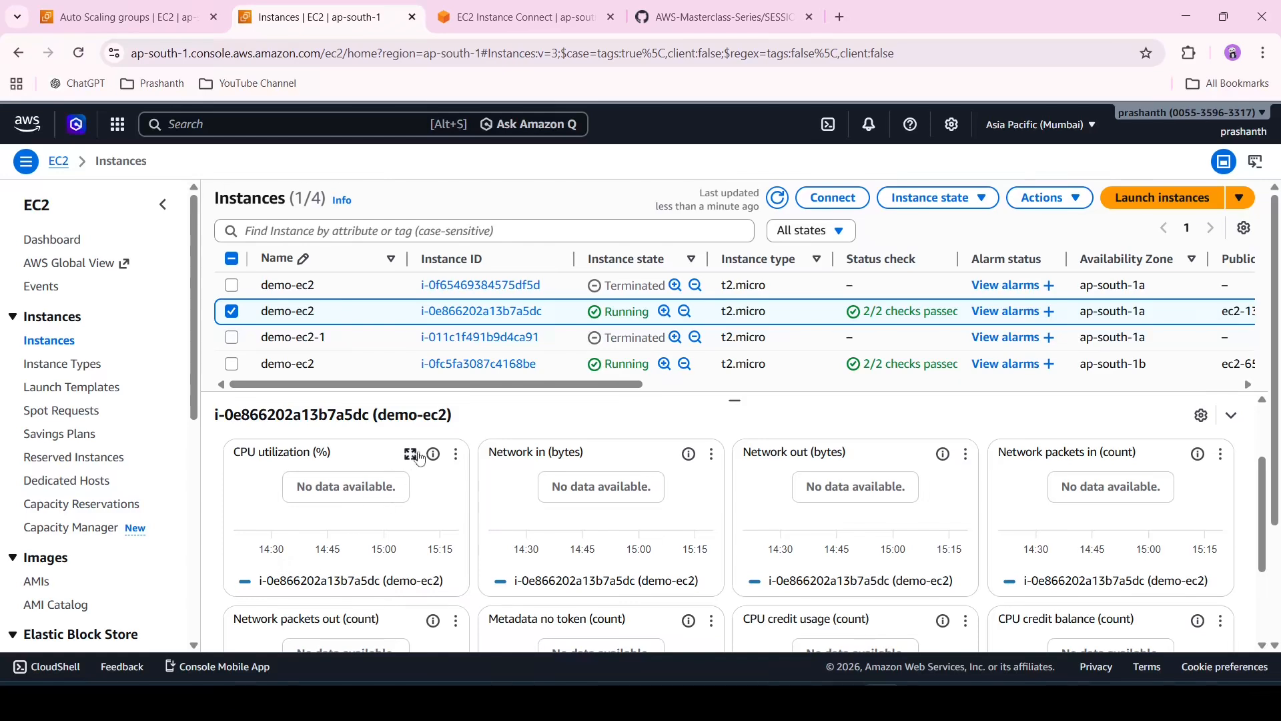
click(411, 455)
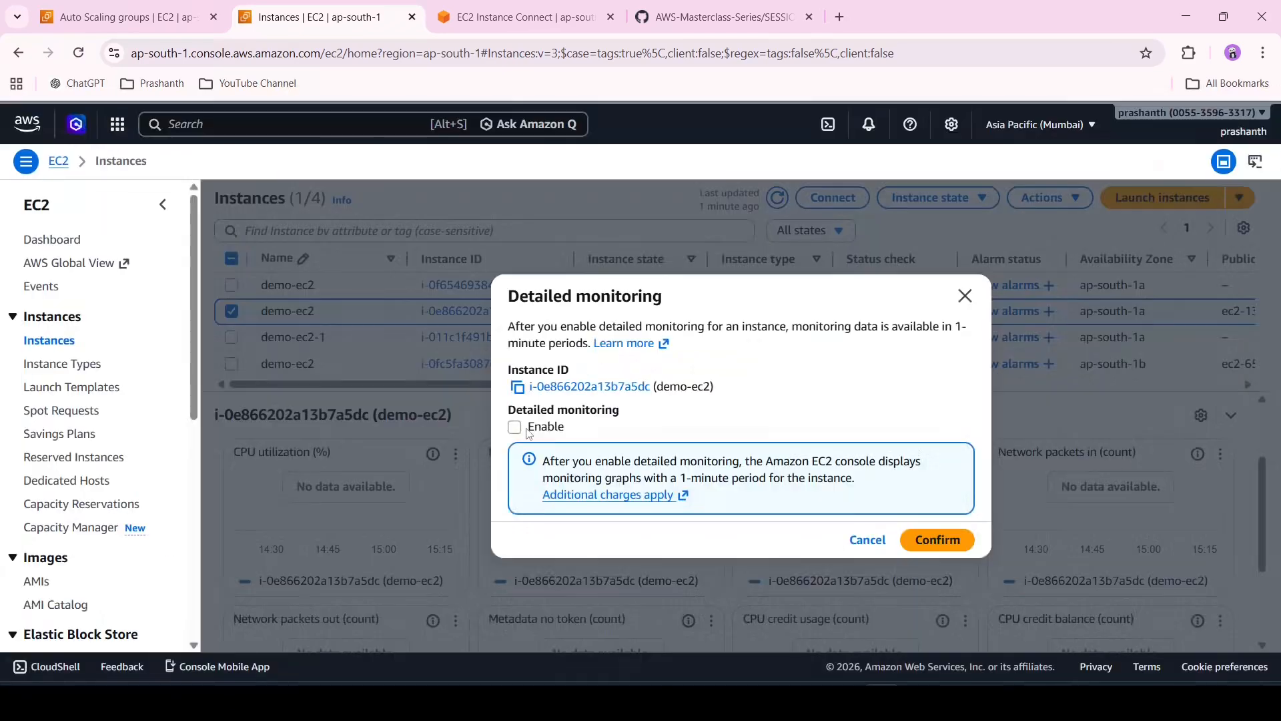
click(515, 427)
click(936, 539)
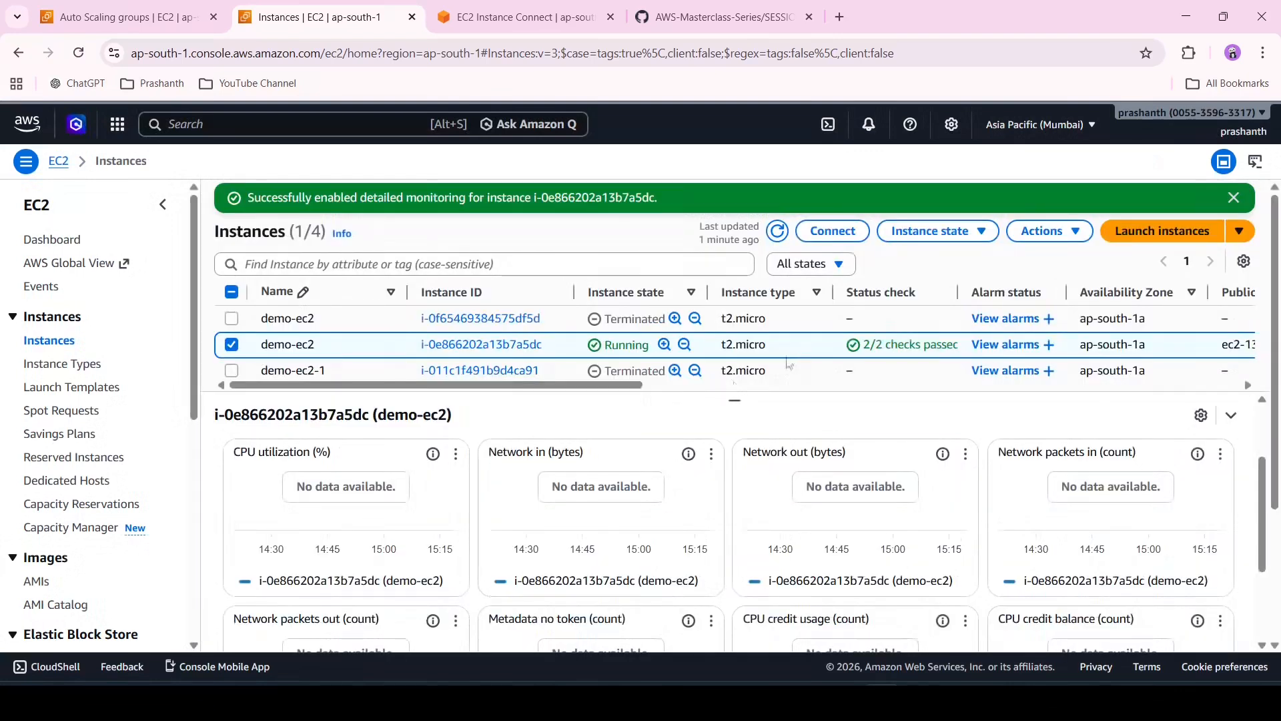
drag(737, 400, 734, 481)
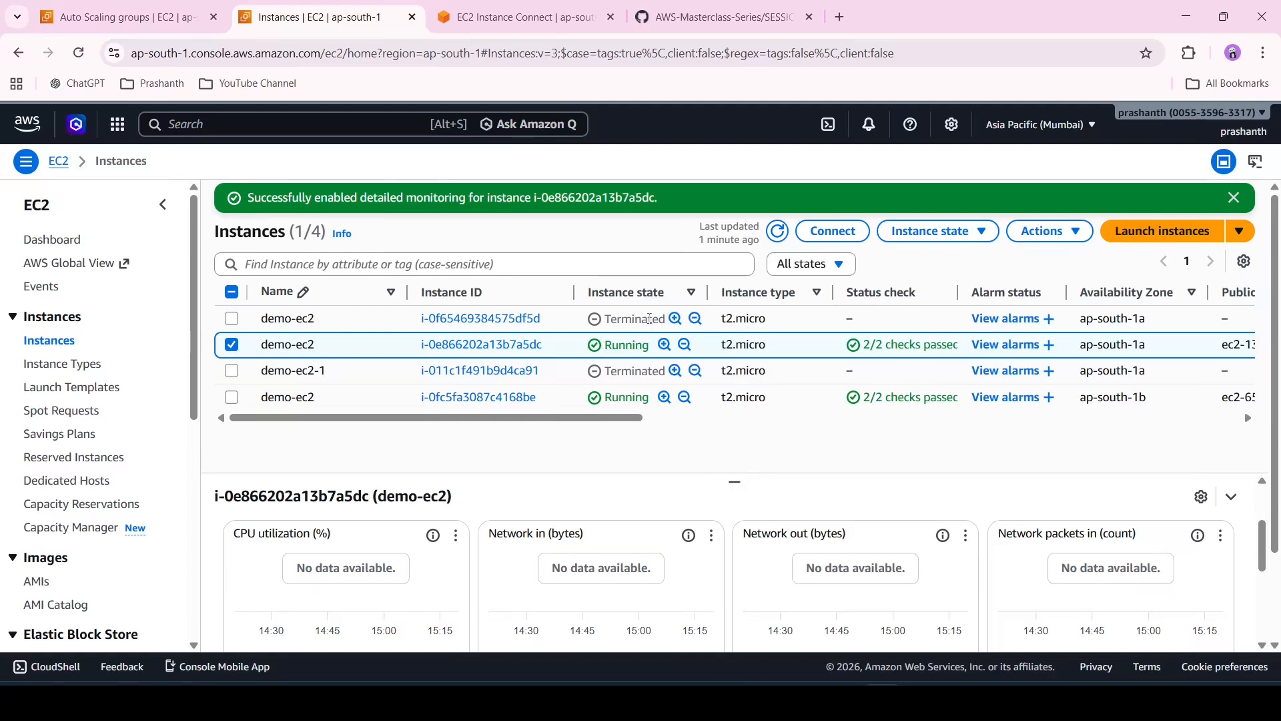
Refresh the Instances list and check the stress run in the Instance Connect terminal
click(126, 16)
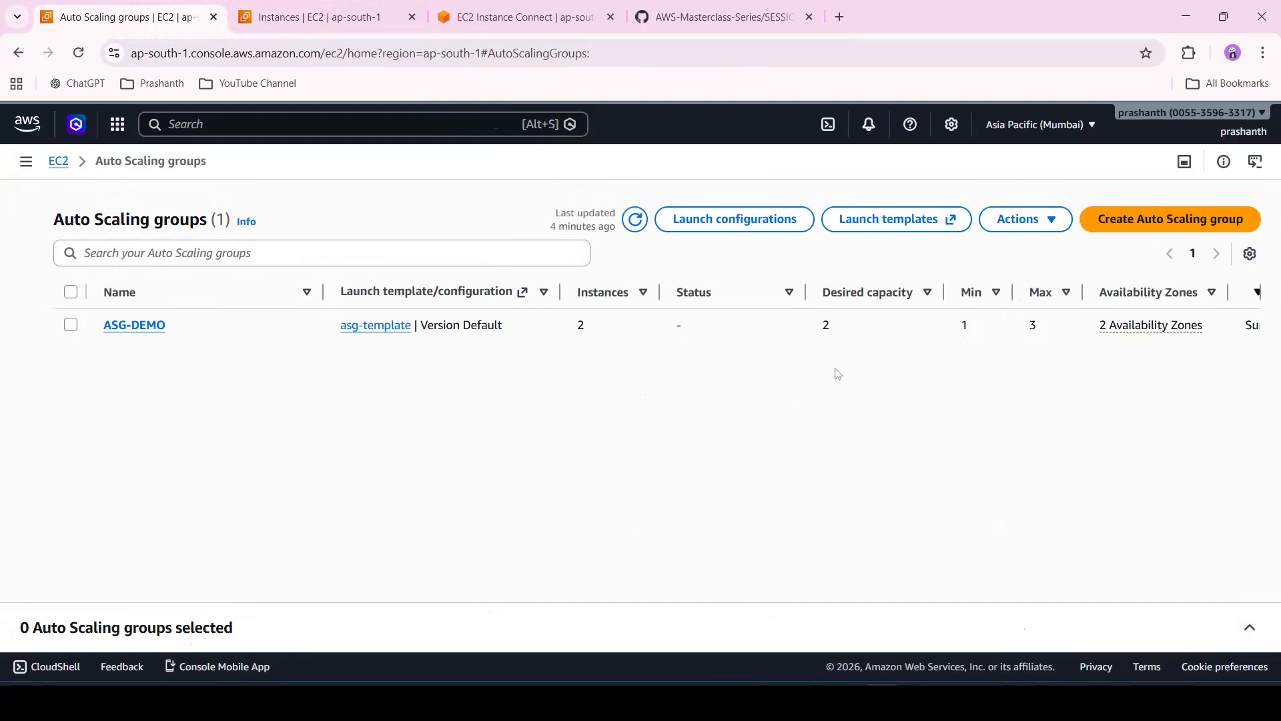
click(534, 6)
click(329, 9)
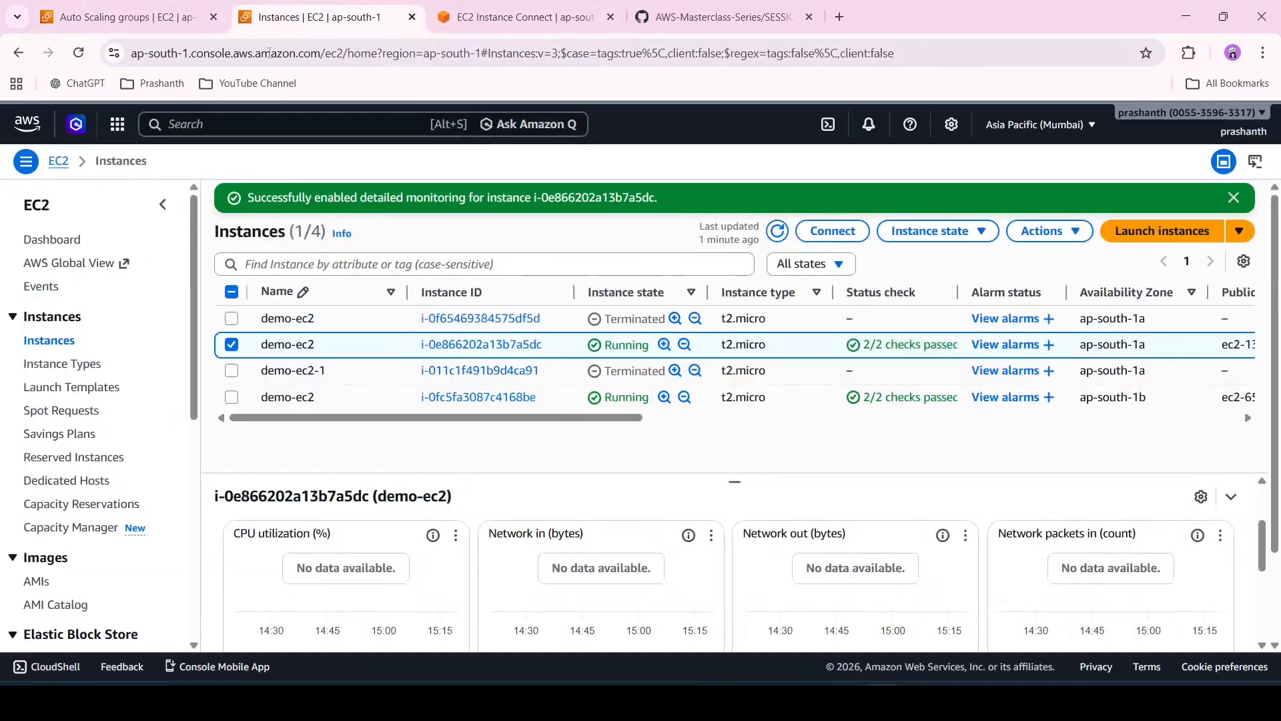
click(776, 231)
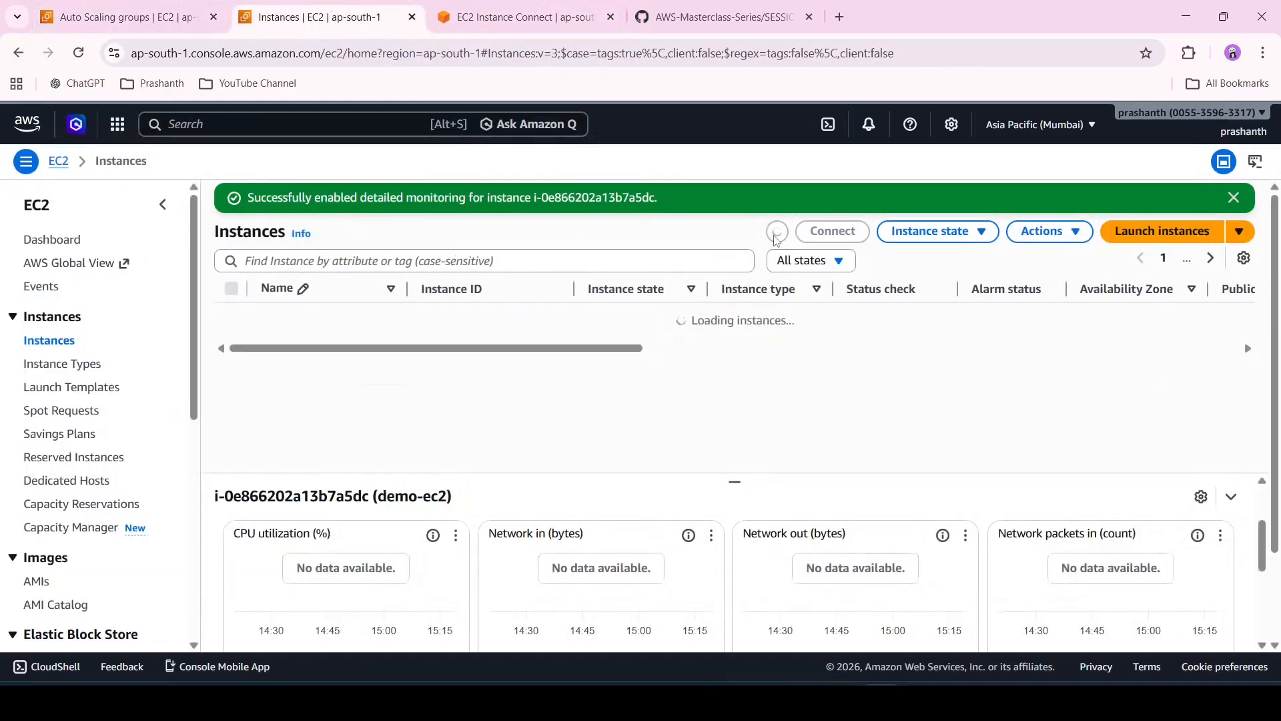
click(776, 231)
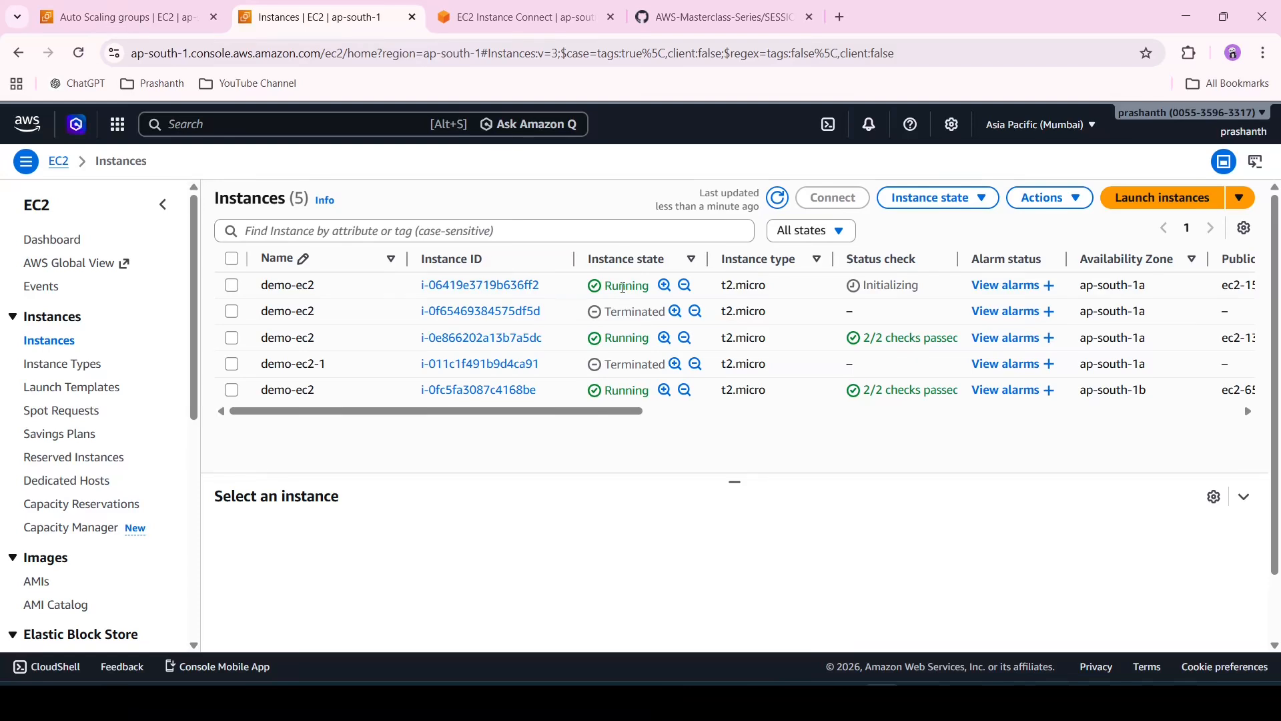
click(525, 14)
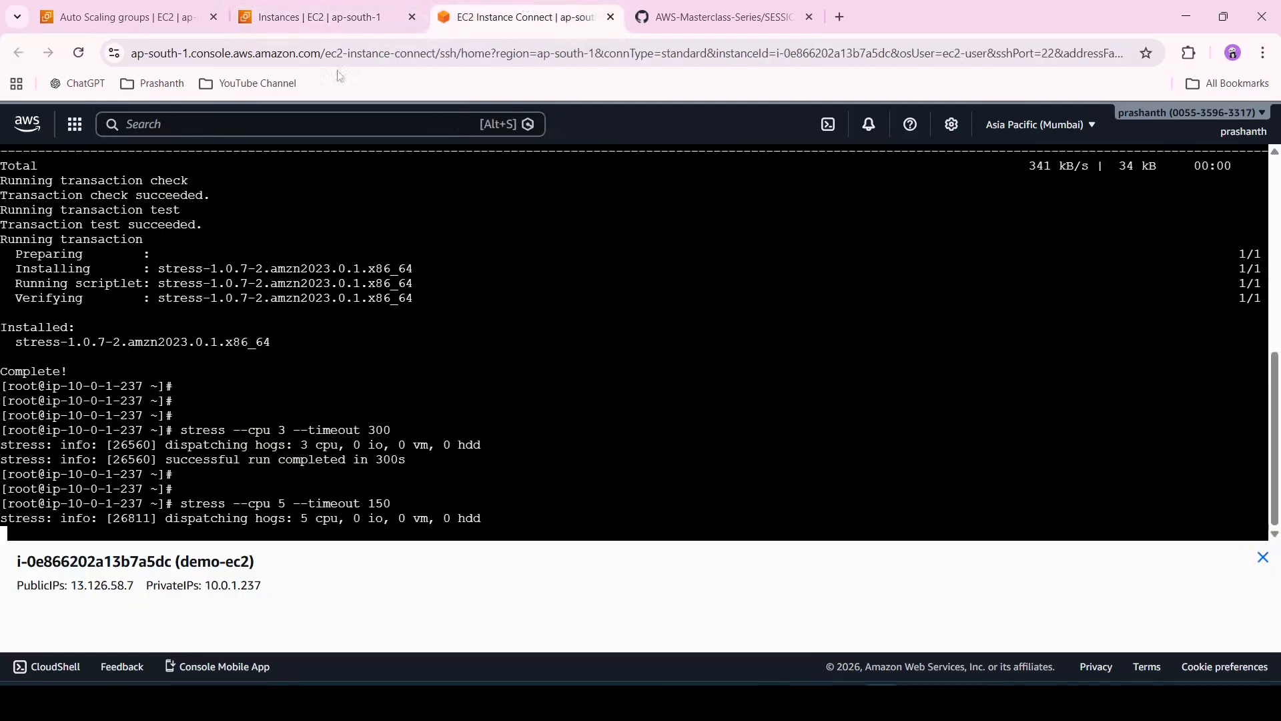
click(307, 19)
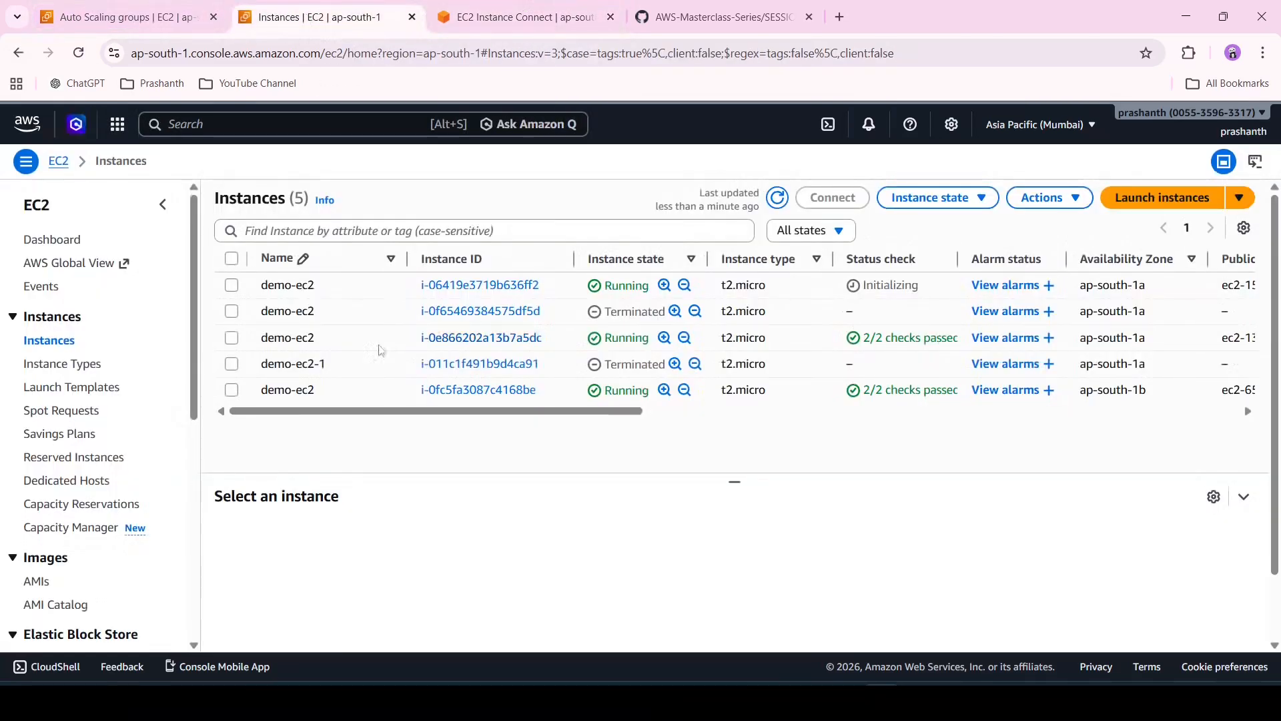
Select the stressed demo-ec2 instance and inspect its enlarged CPU utilization graph on the Monitoring tab
click(232, 337)
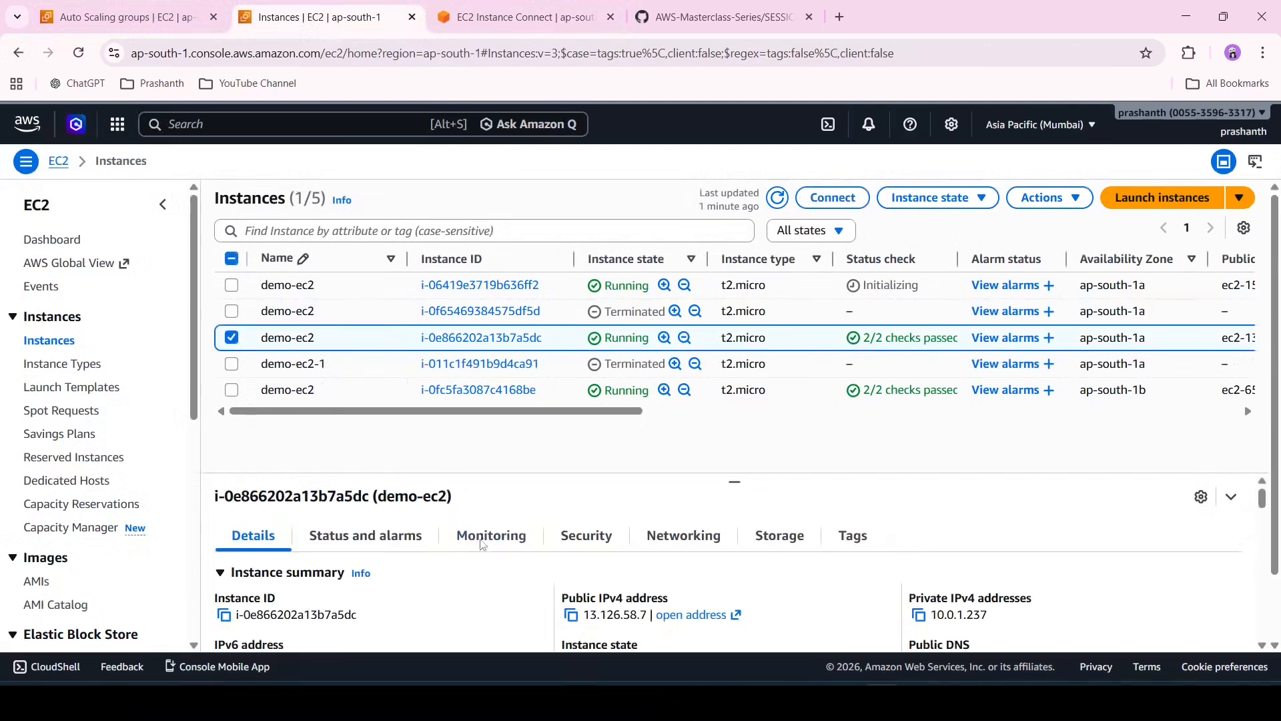
click(486, 542)
scroll(486, 543, down, 1)
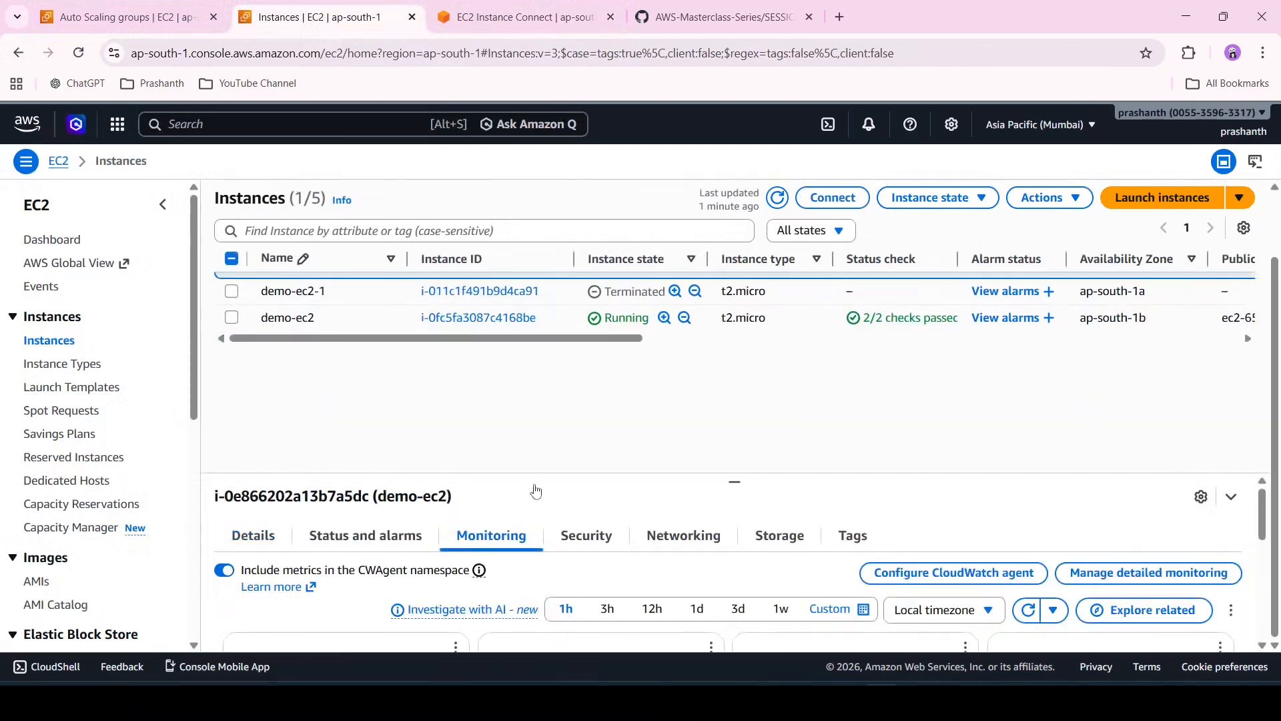
drag(734, 481, 734, 397)
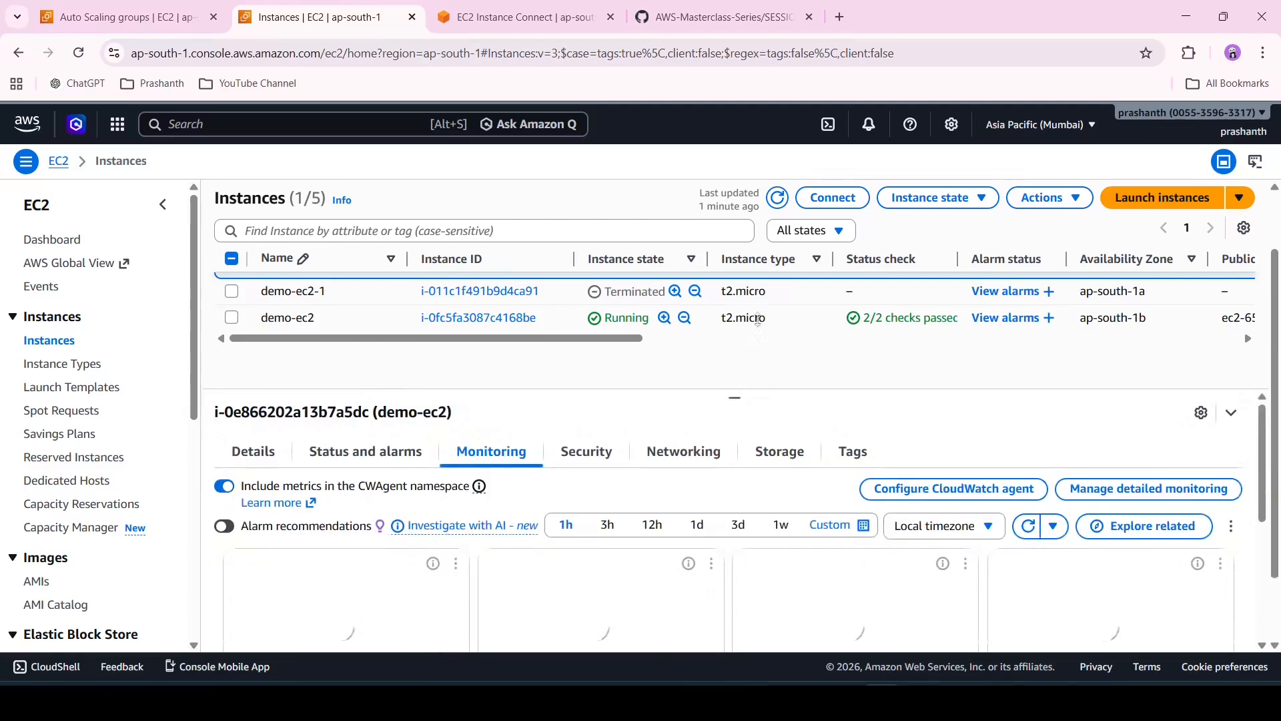
click(412, 565)
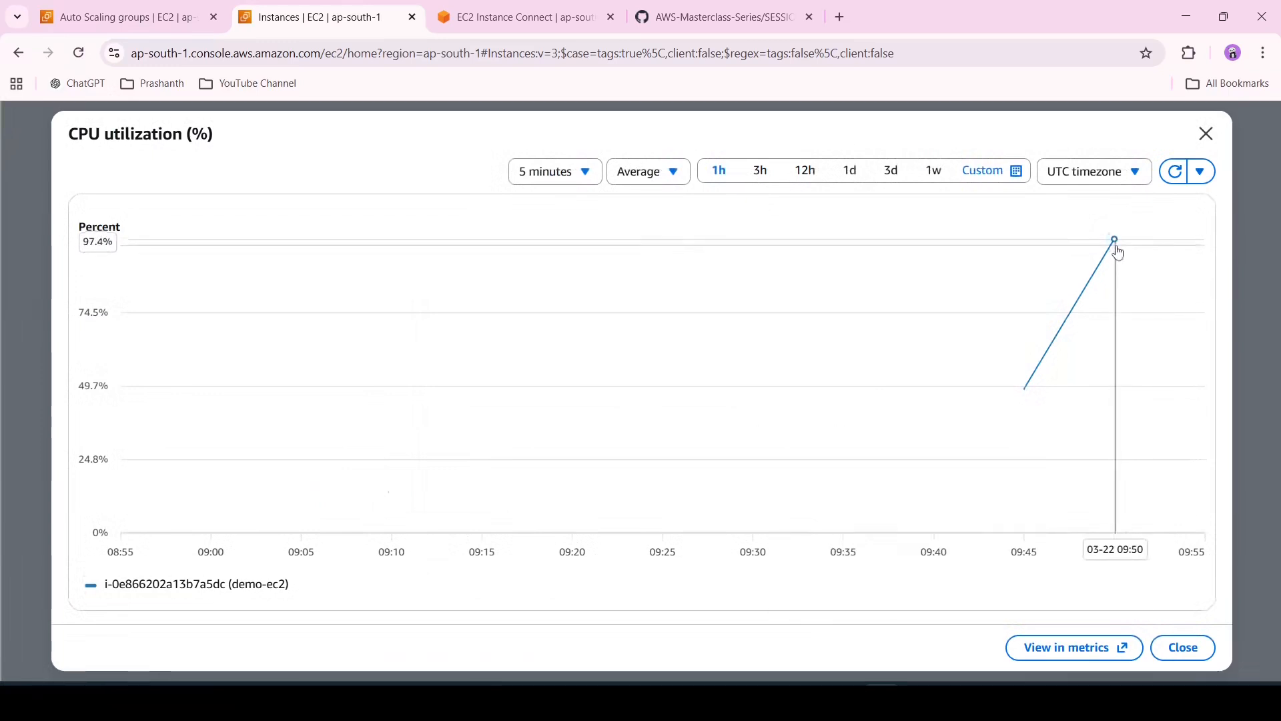
click(1117, 249)
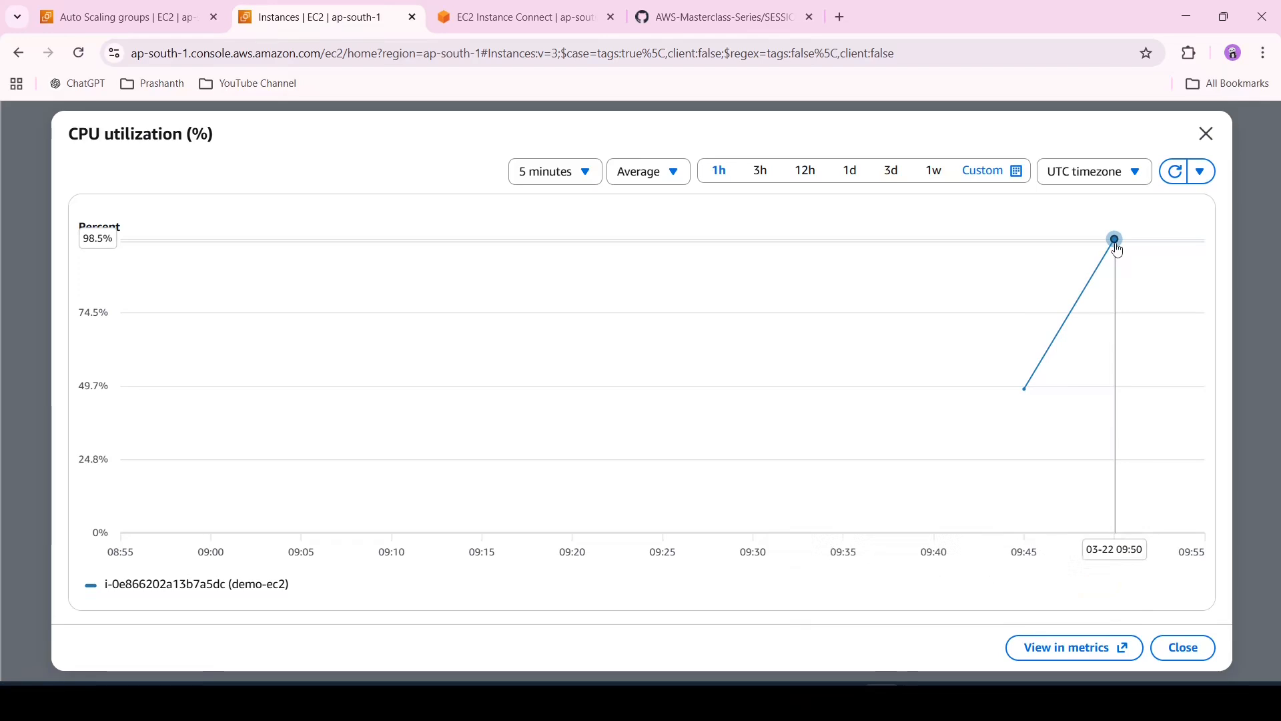
click(1206, 134)
click(1206, 133)
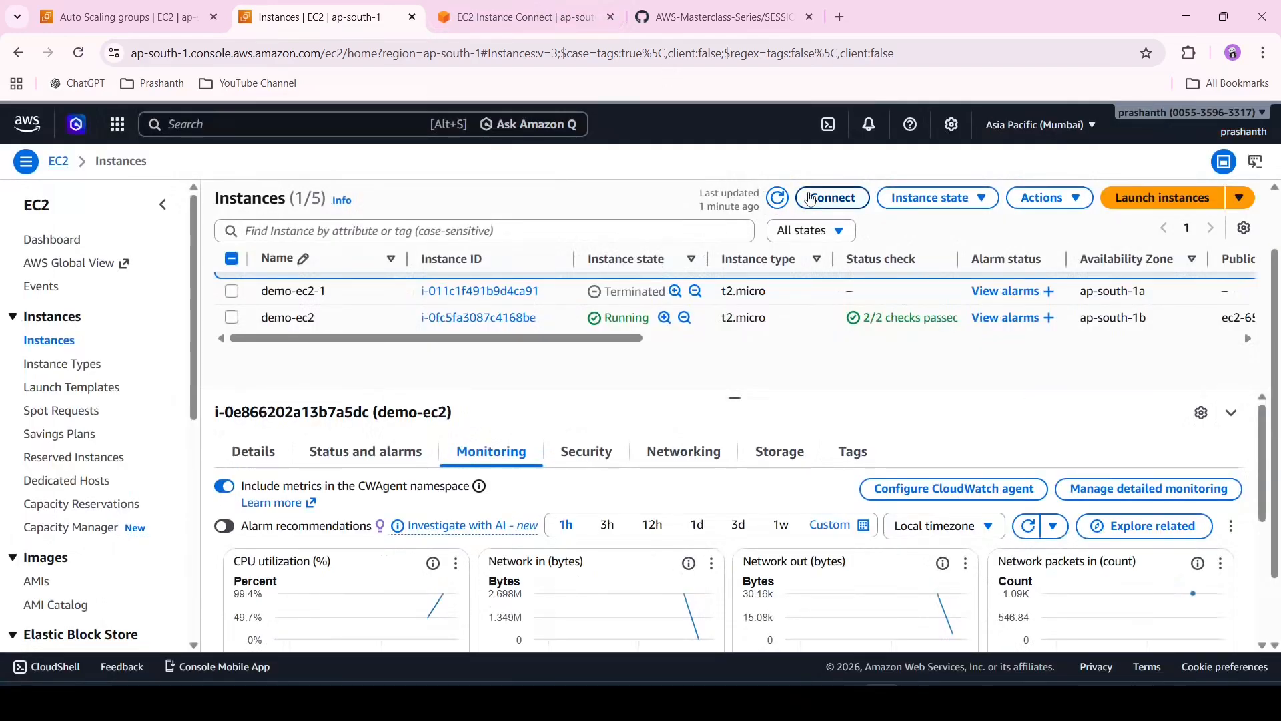
Refresh the Instances list and review the ASG-DEMO group's instance count and capacity settings
click(777, 197)
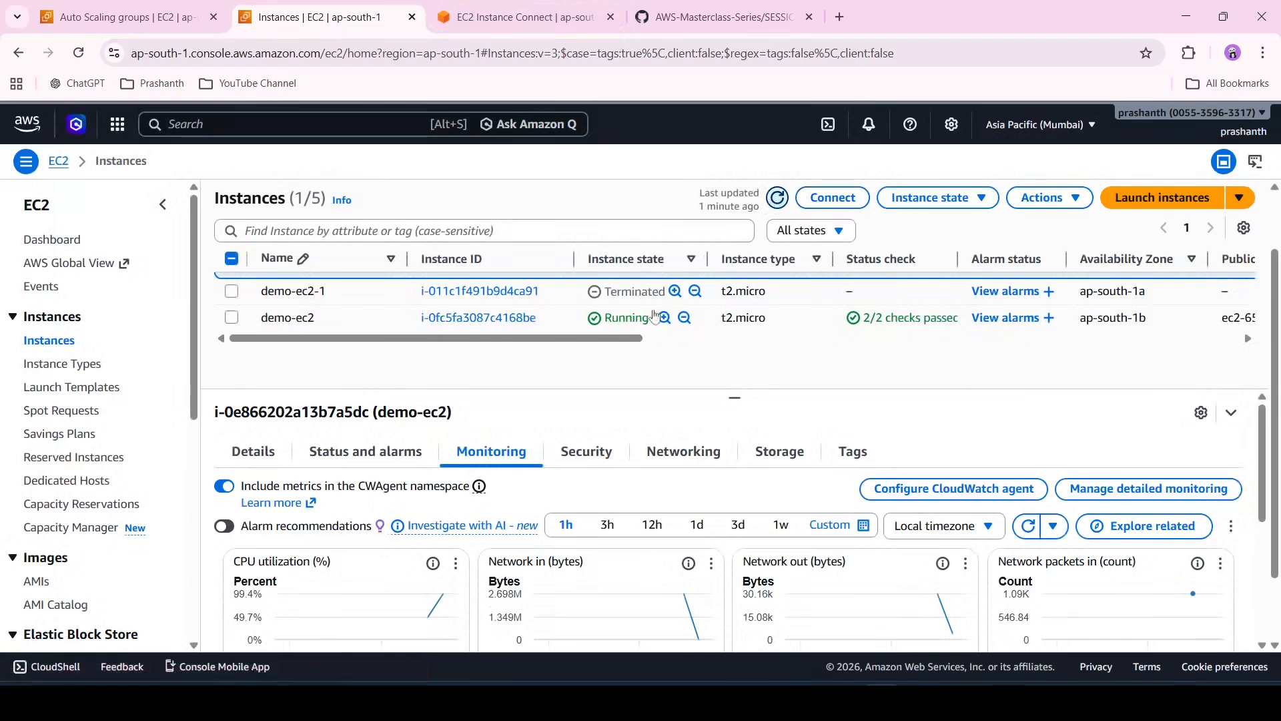
drag(735, 399, 727, 506)
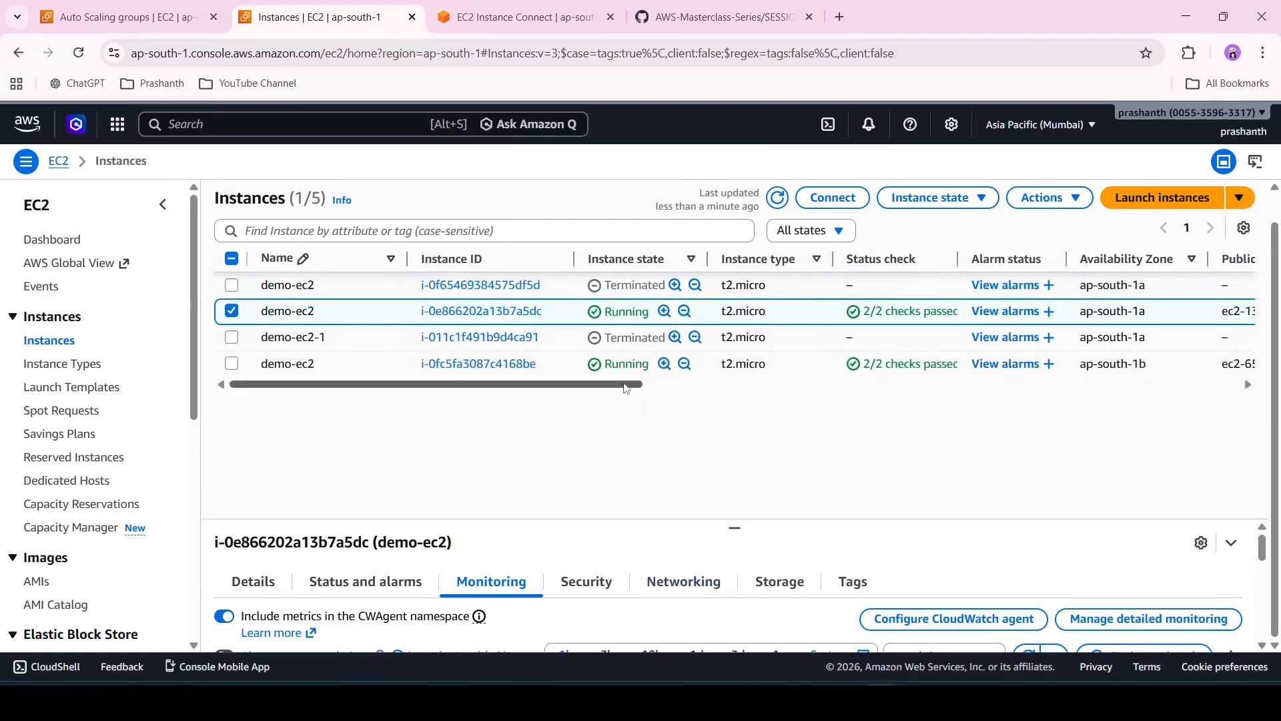
click(776, 198)
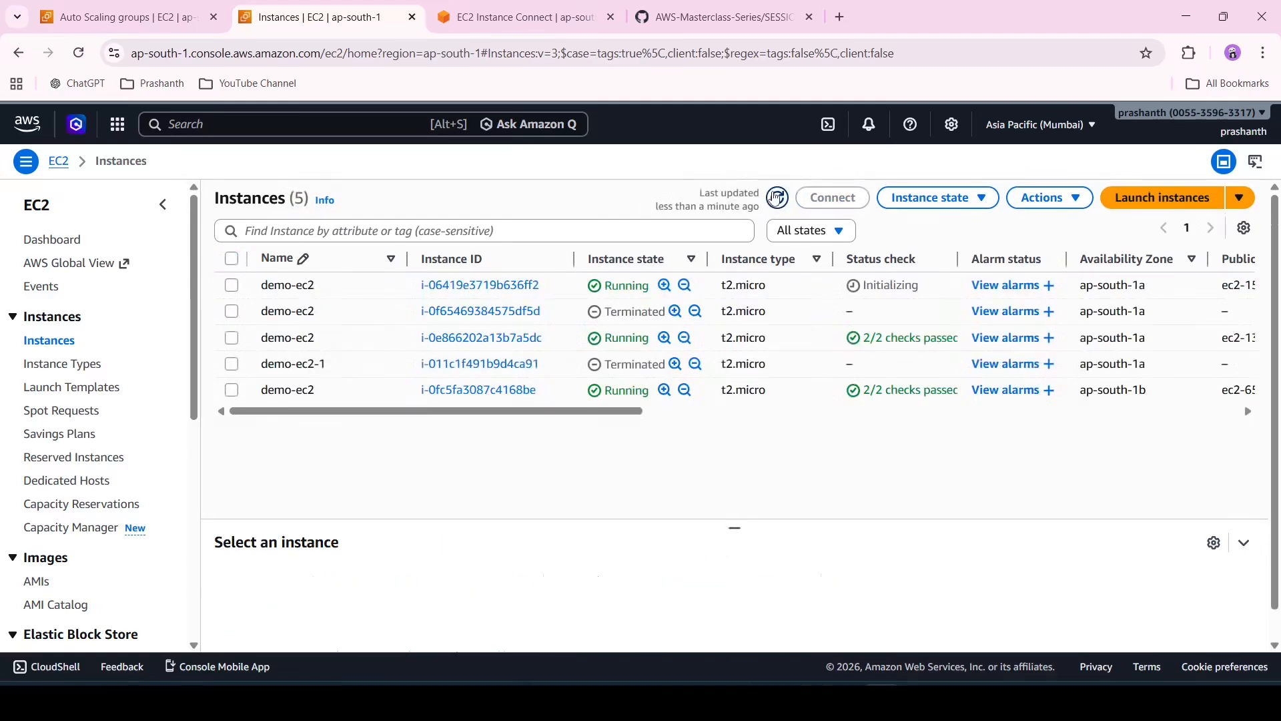
click(777, 197)
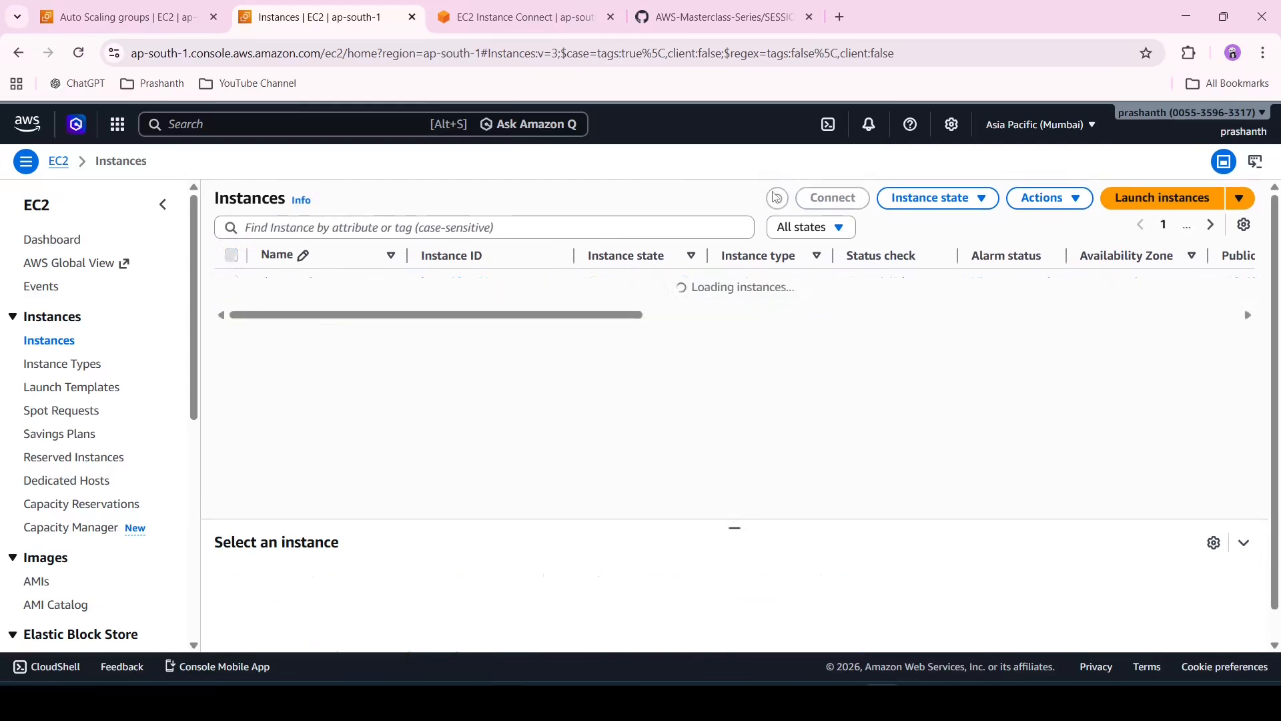
click(776, 198)
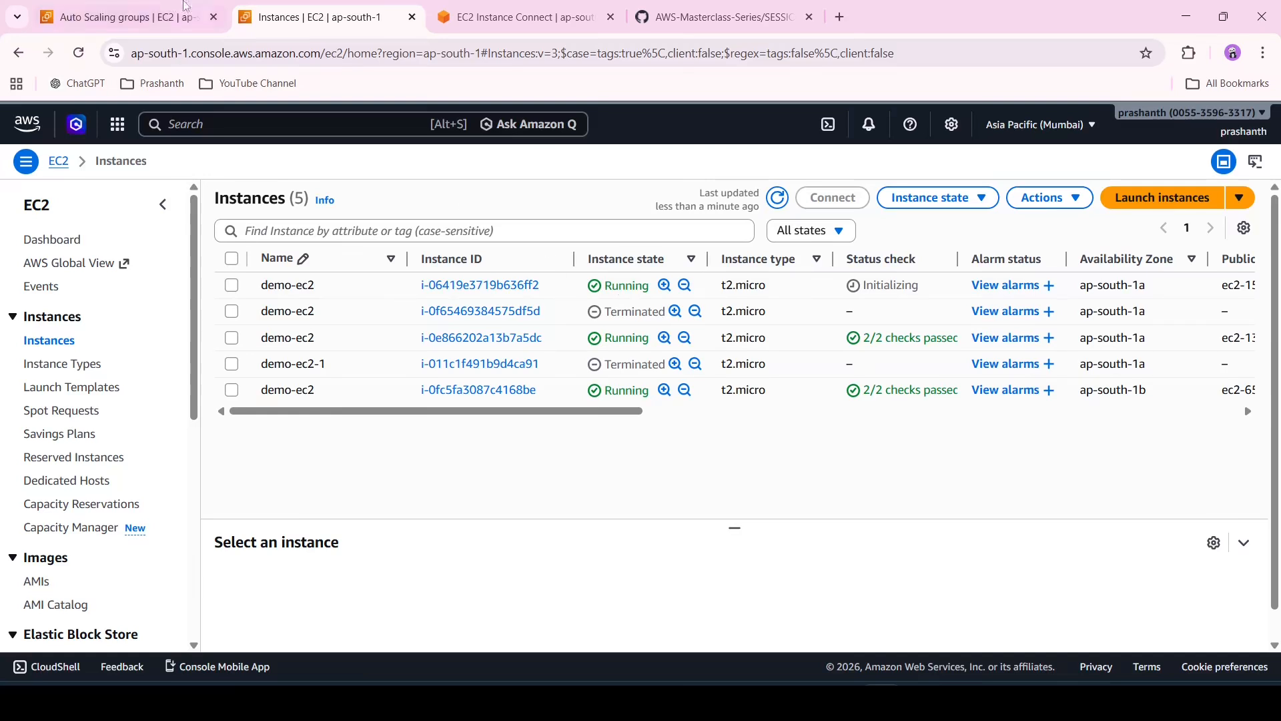
click(123, 16)
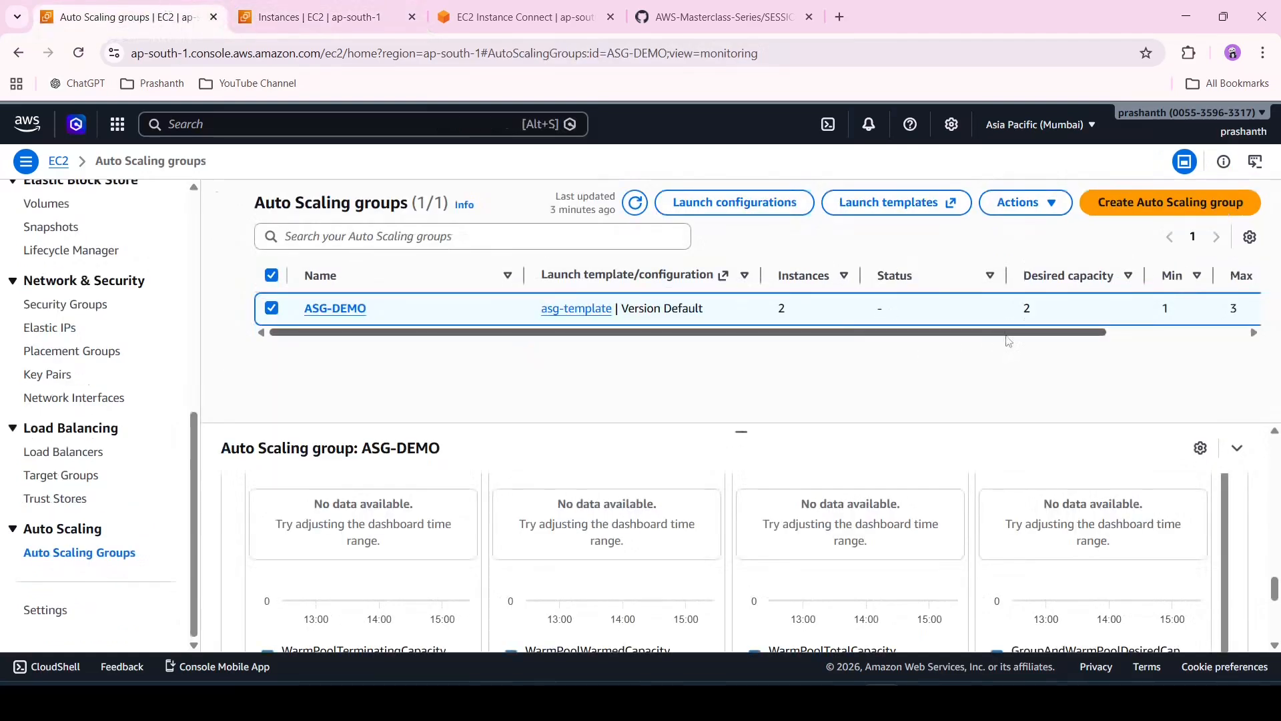
drag(1013, 334, 1158, 354)
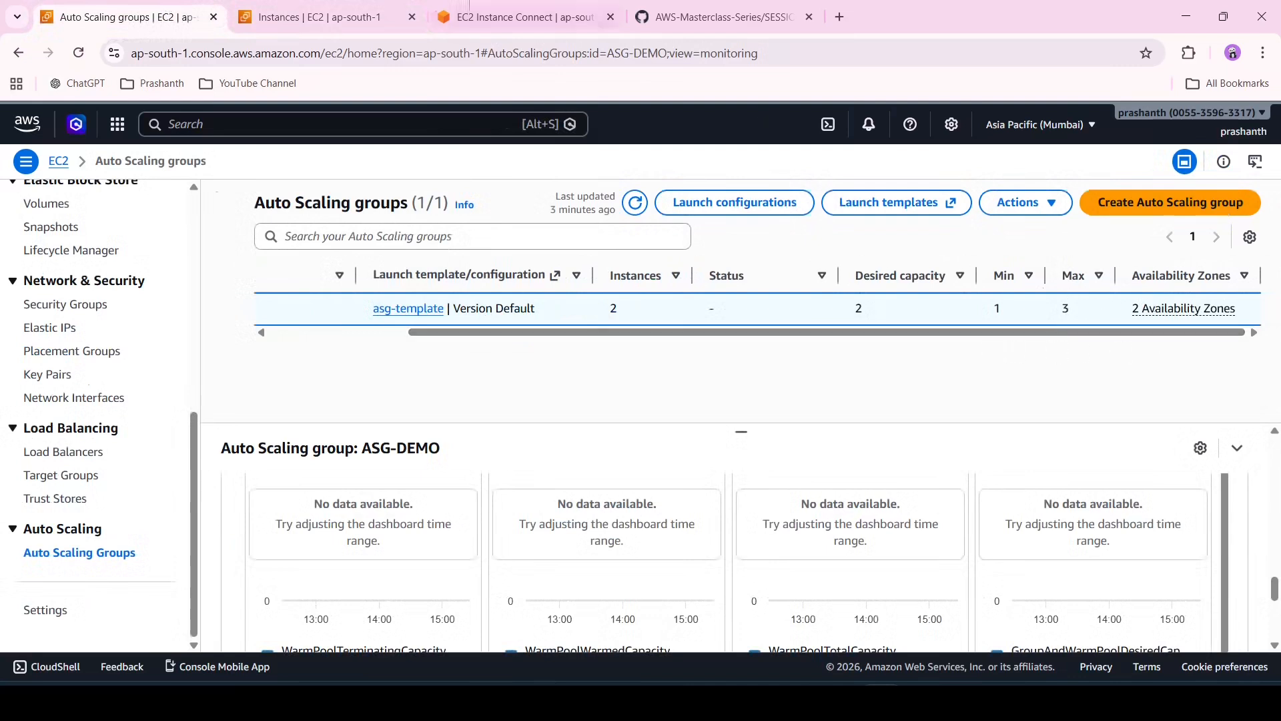
Refresh the Instances list and open the details of the newly launched initializing demo-ec2 instance
click(320, 17)
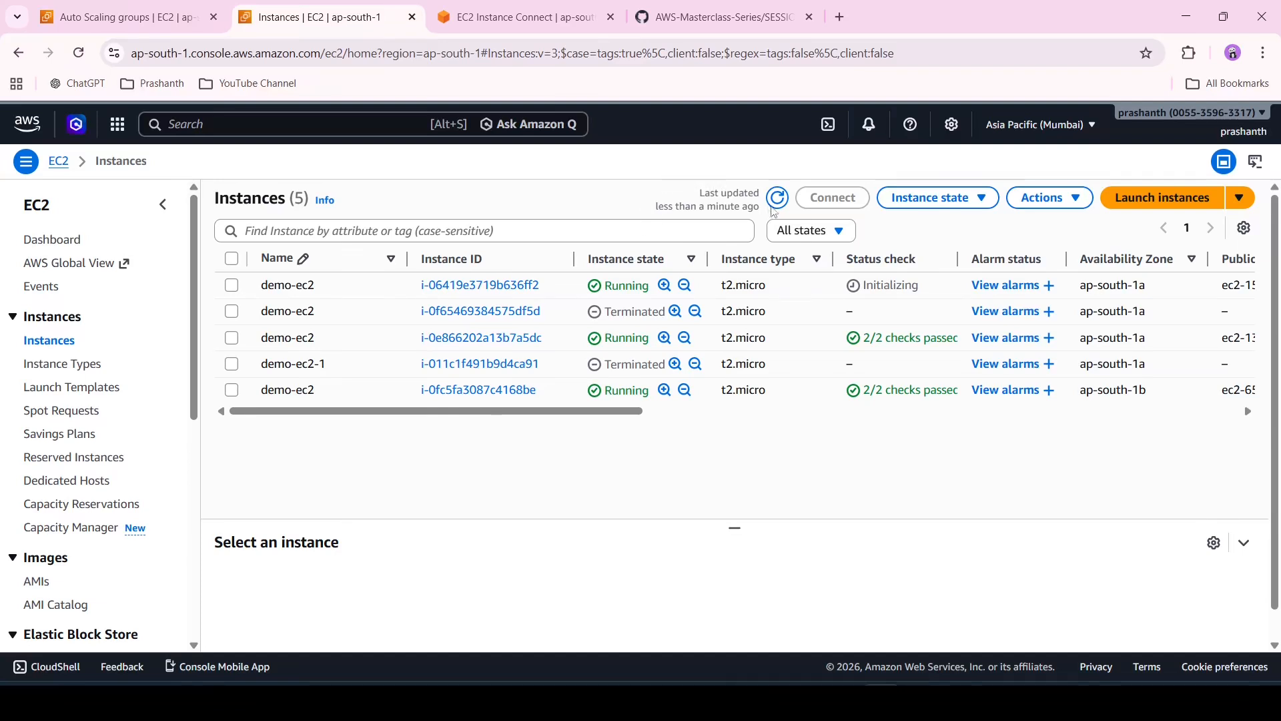
click(774, 203)
click(774, 210)
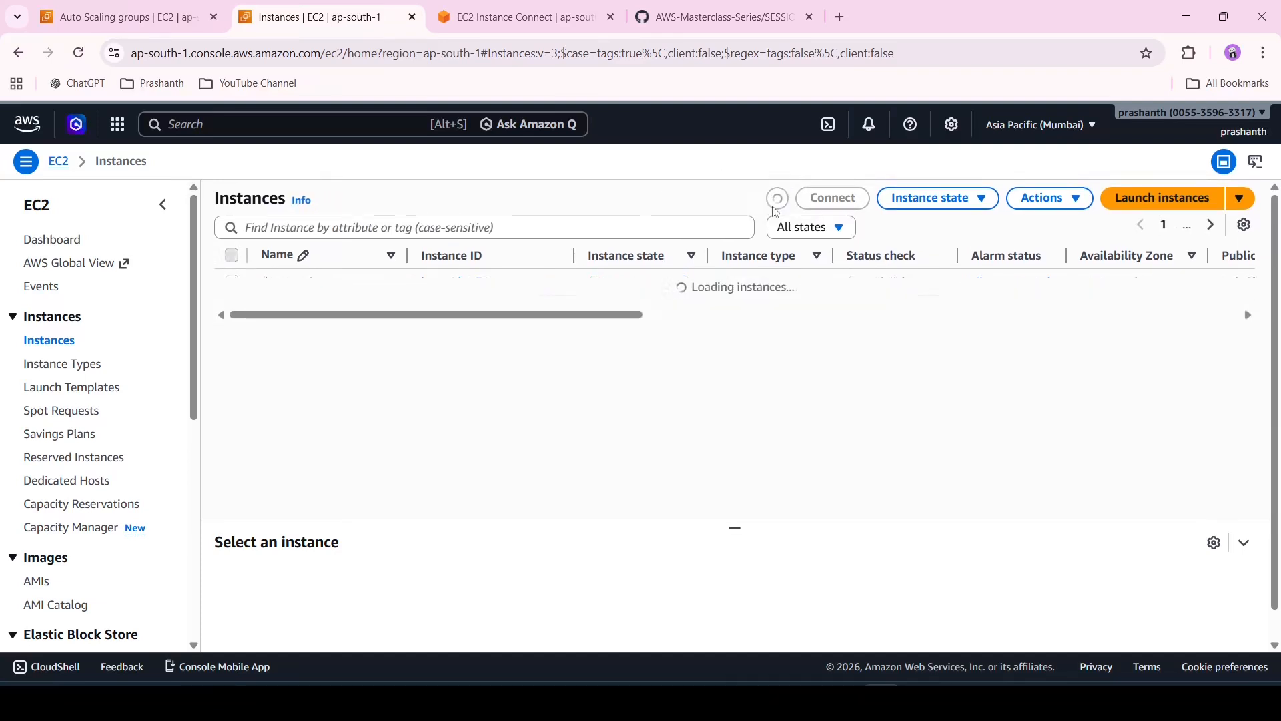
click(774, 209)
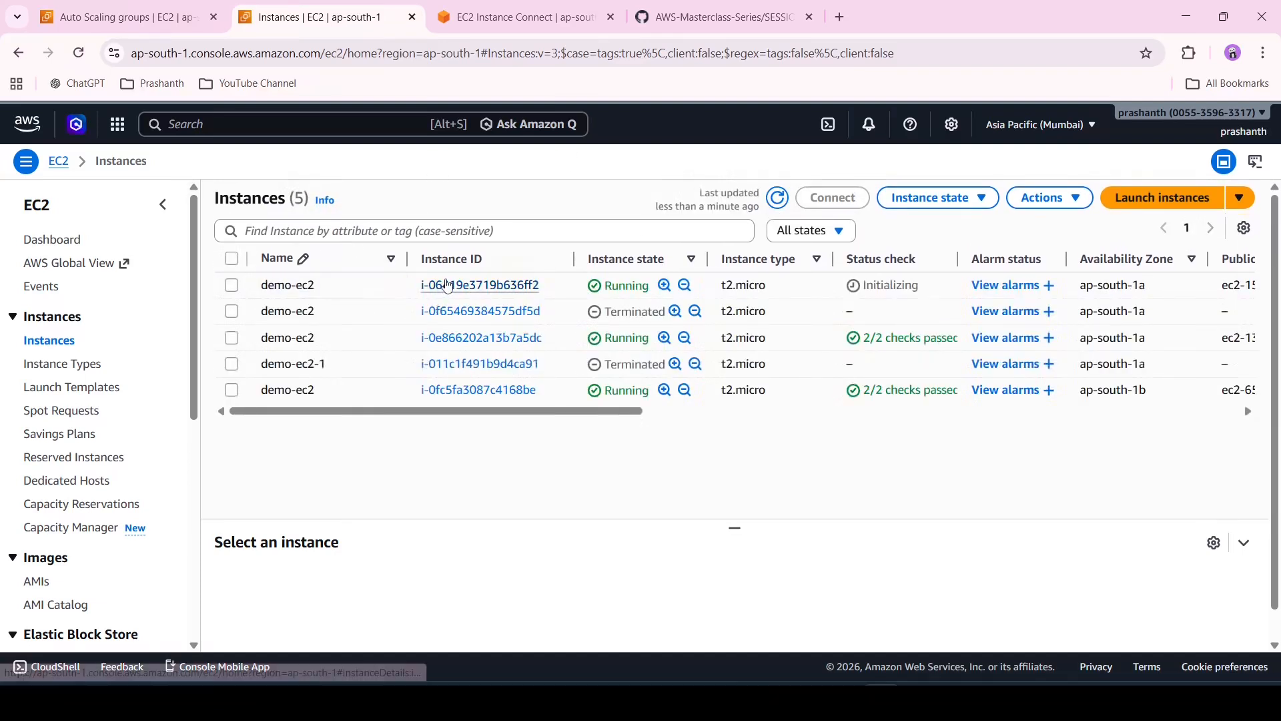
click(446, 285)
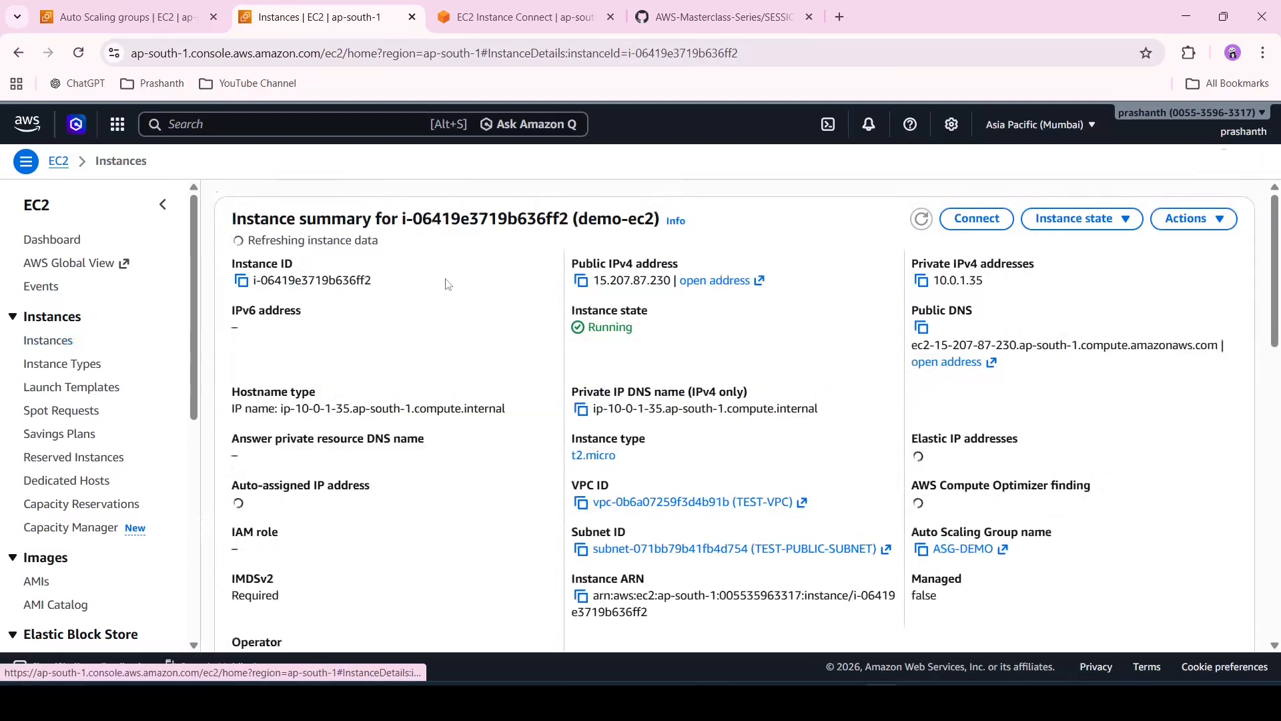
Open the instance's public IPv4 address over http to view its web page, then close that tab
click(719, 288)
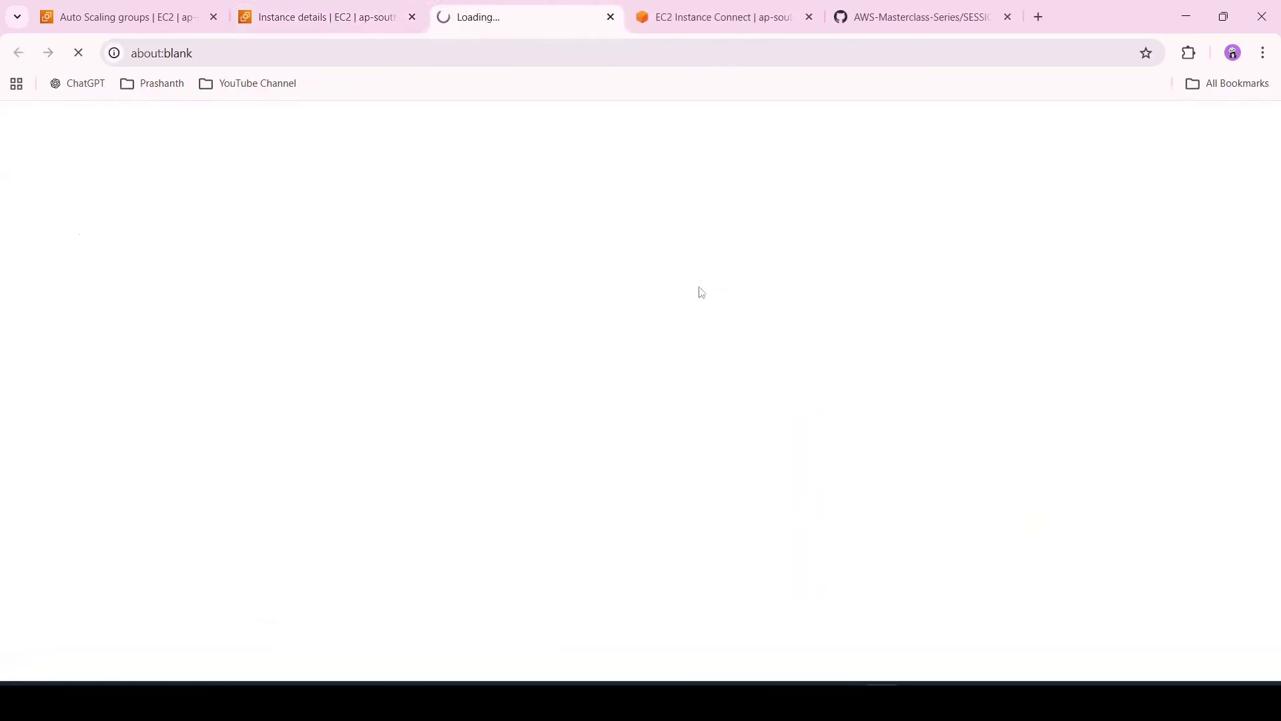
click(306, 52)
click(306, 52)
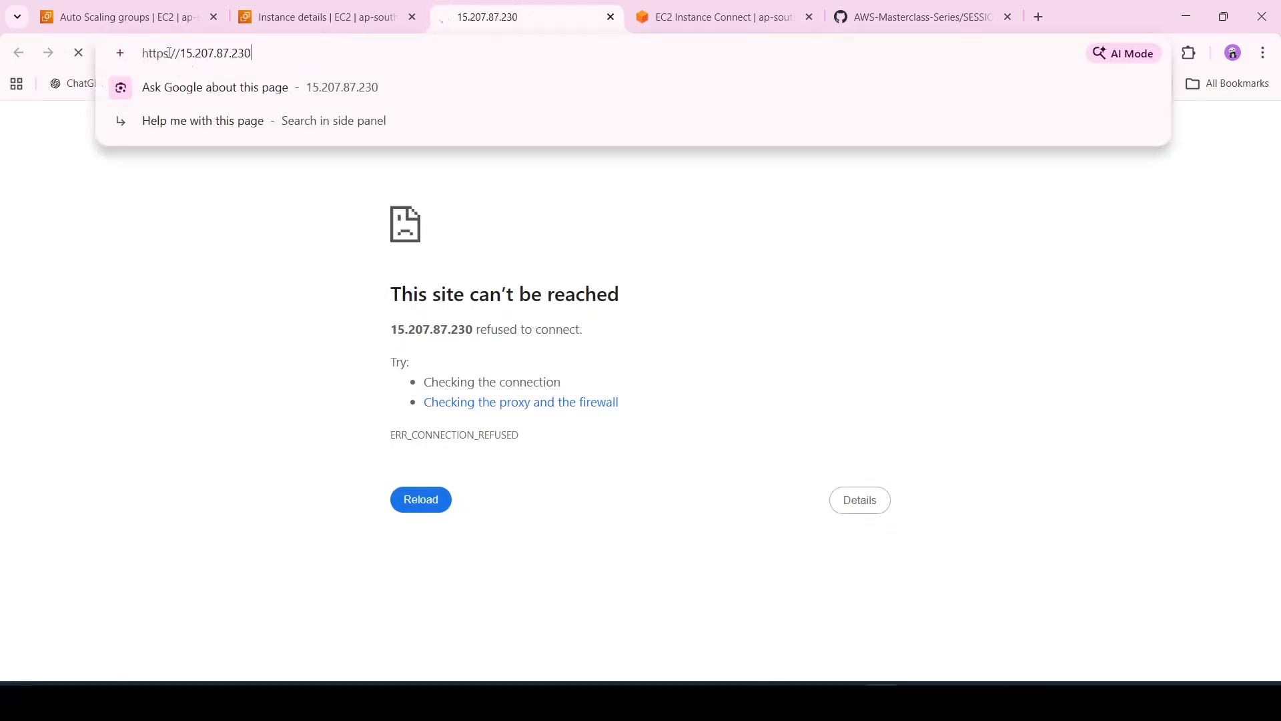
key(BackSpace)
key(Return)
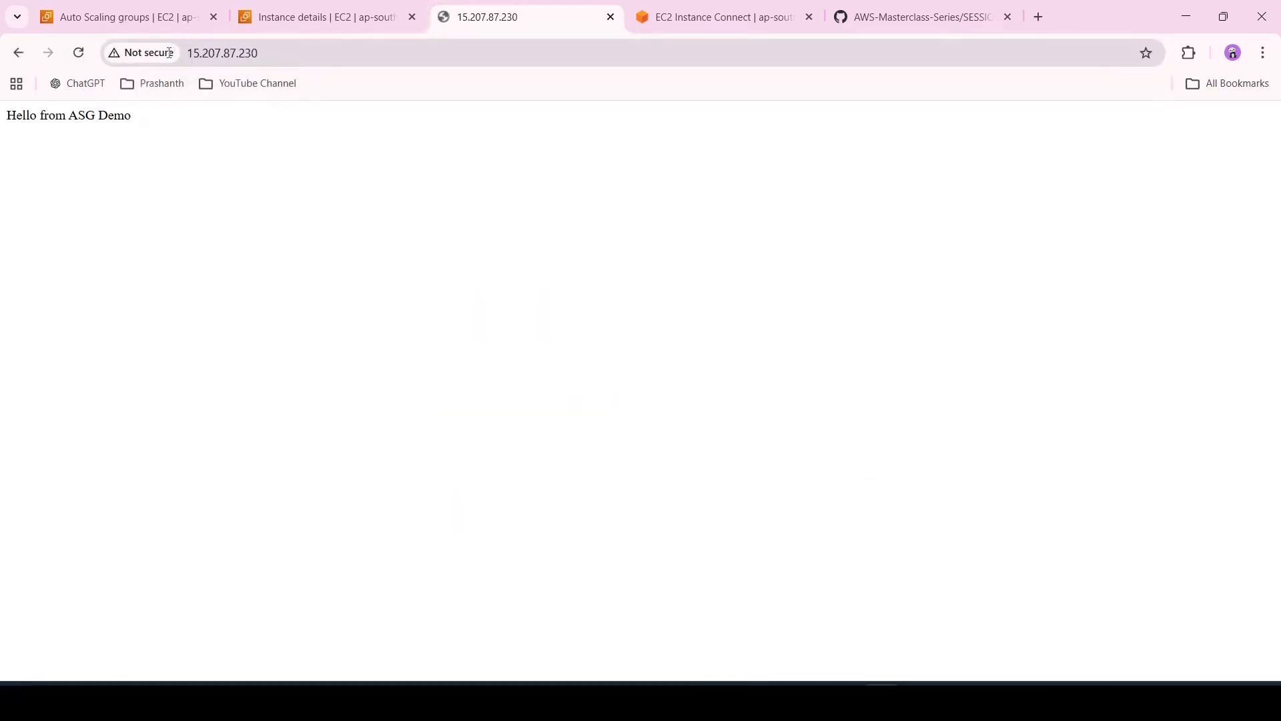
click(610, 17)
Refresh the instance details, return to the Instances list and refresh it
click(359, 8)
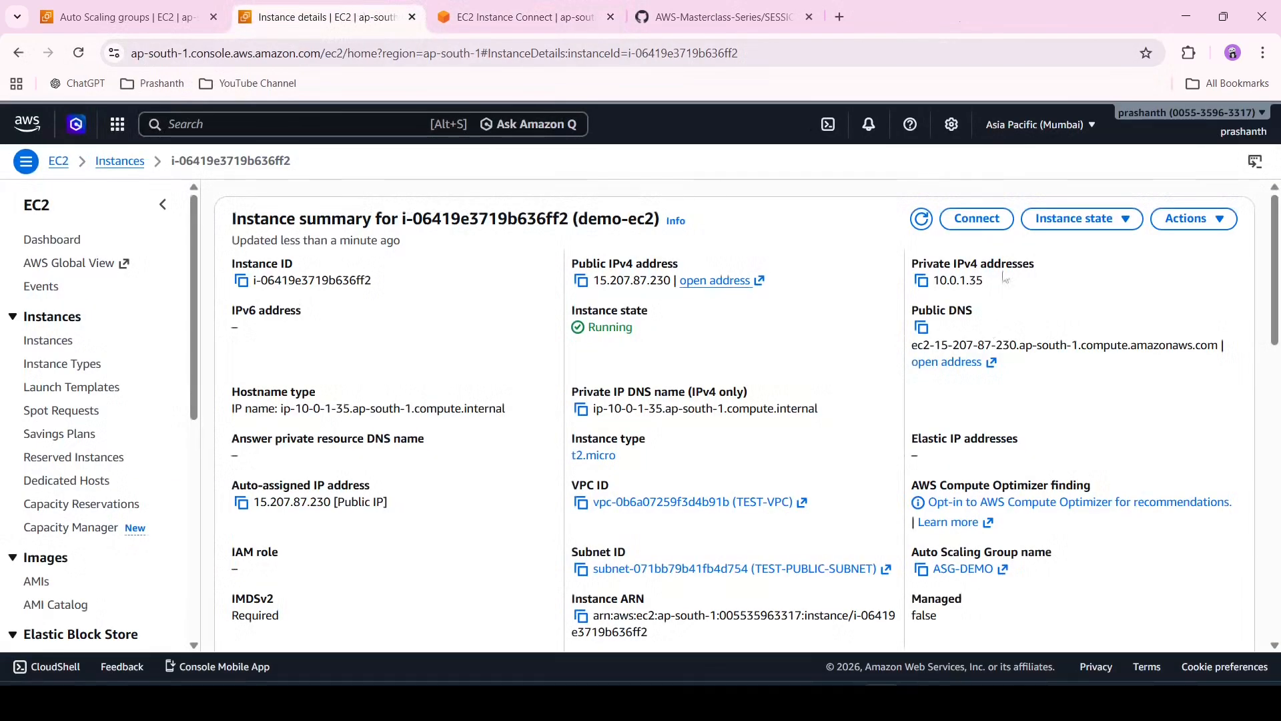
click(920, 220)
click(127, 166)
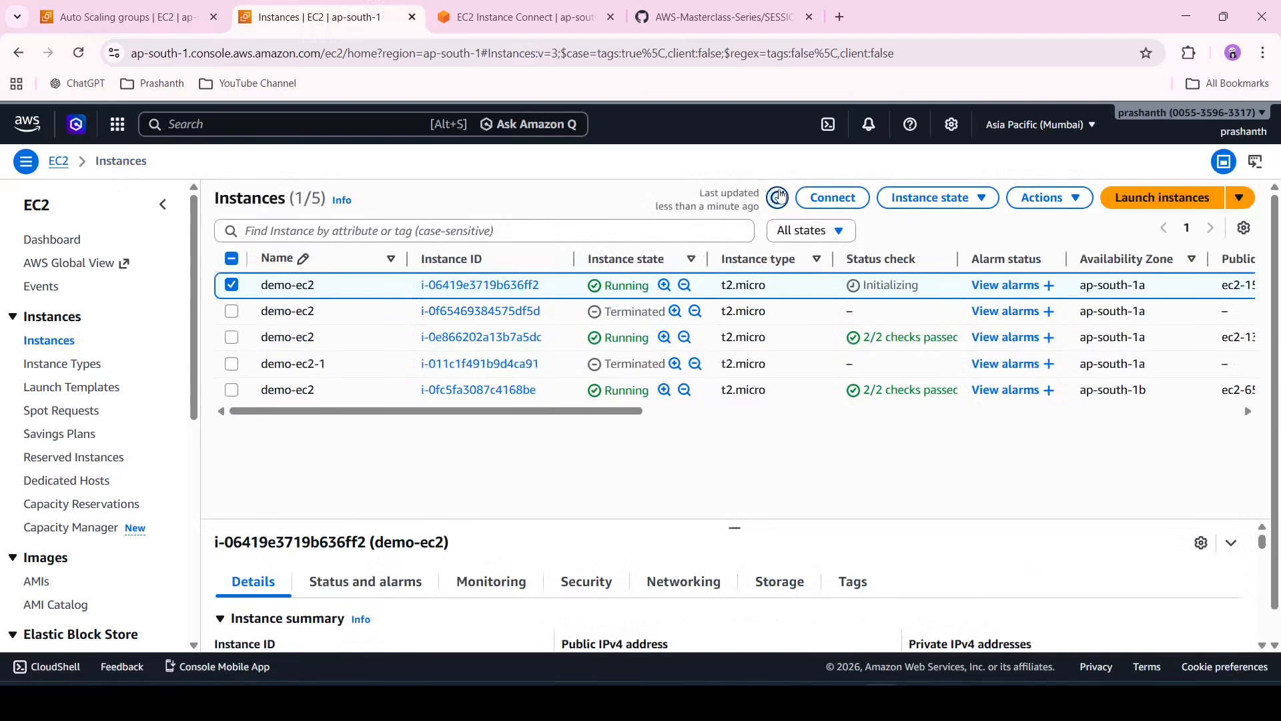
click(779, 196)
click(231, 285)
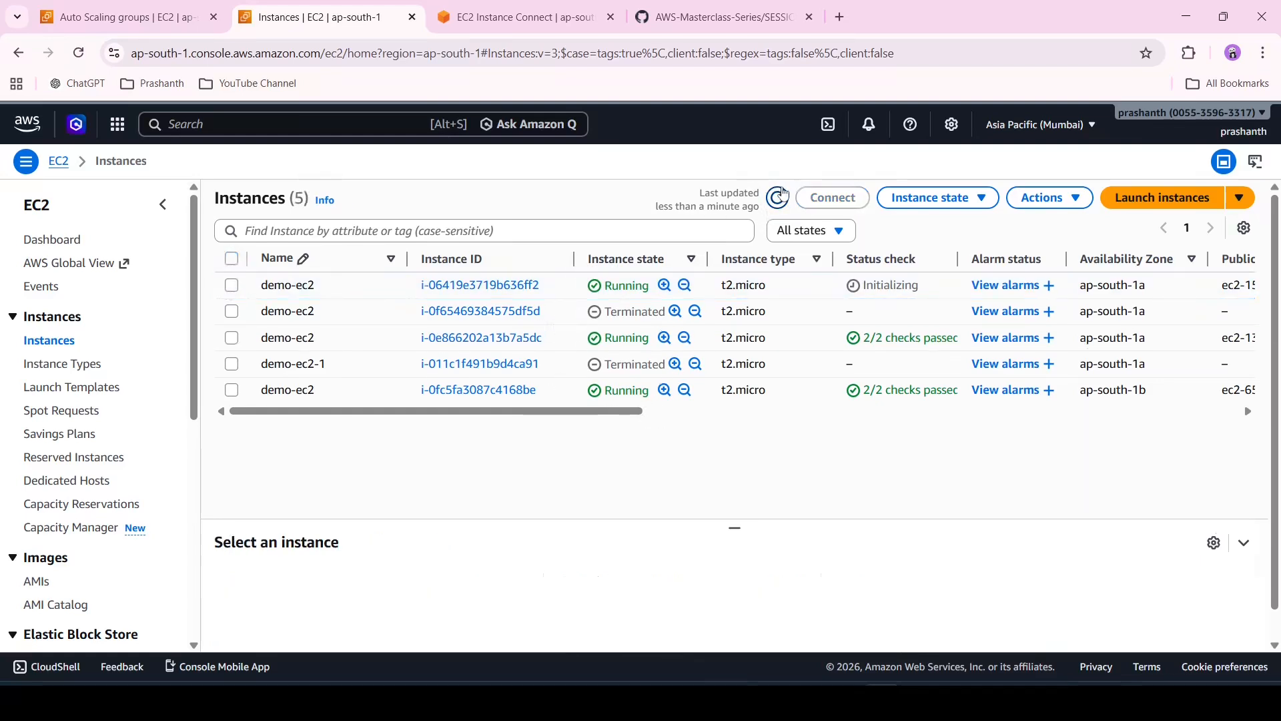
click(782, 195)
click(782, 196)
Check the finished stress runs in the Instance Connect terminal
click(499, 6)
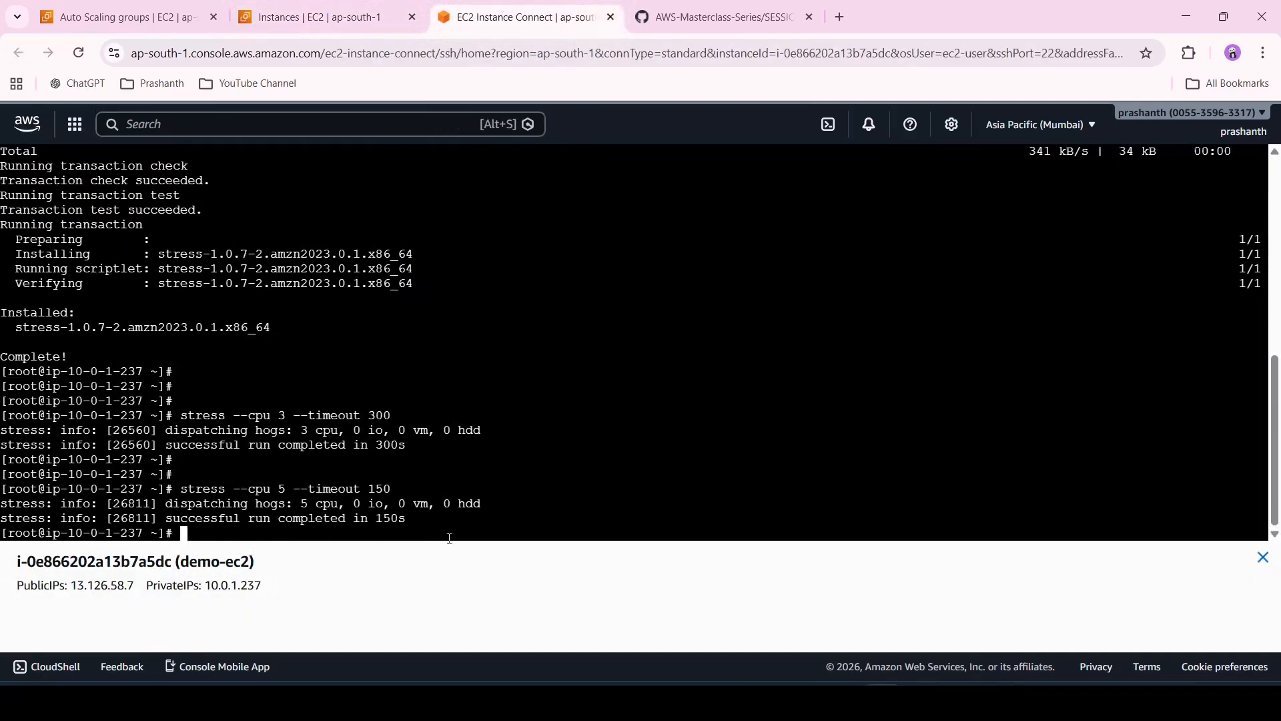
key(Return)
key(Return)
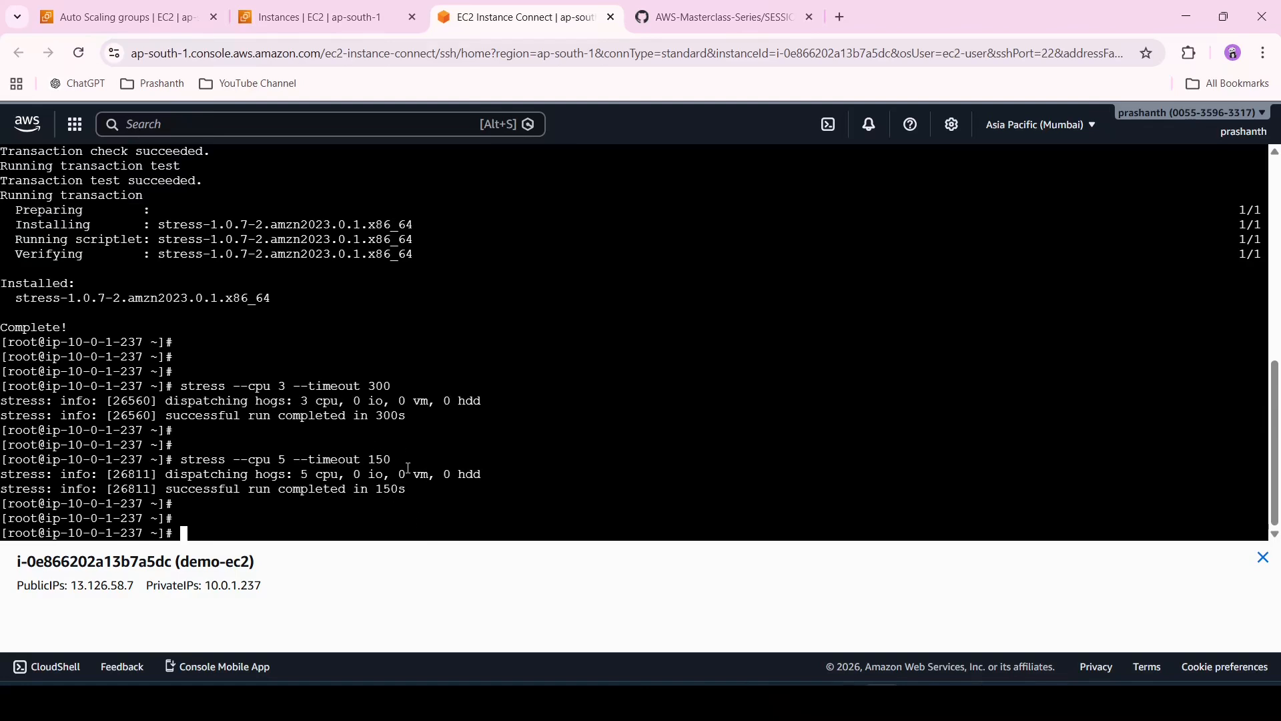
Select the stressed demo-ec2 instance, enlarge its CPU utilization graph on the Monitoring tab and refresh it
click(357, 5)
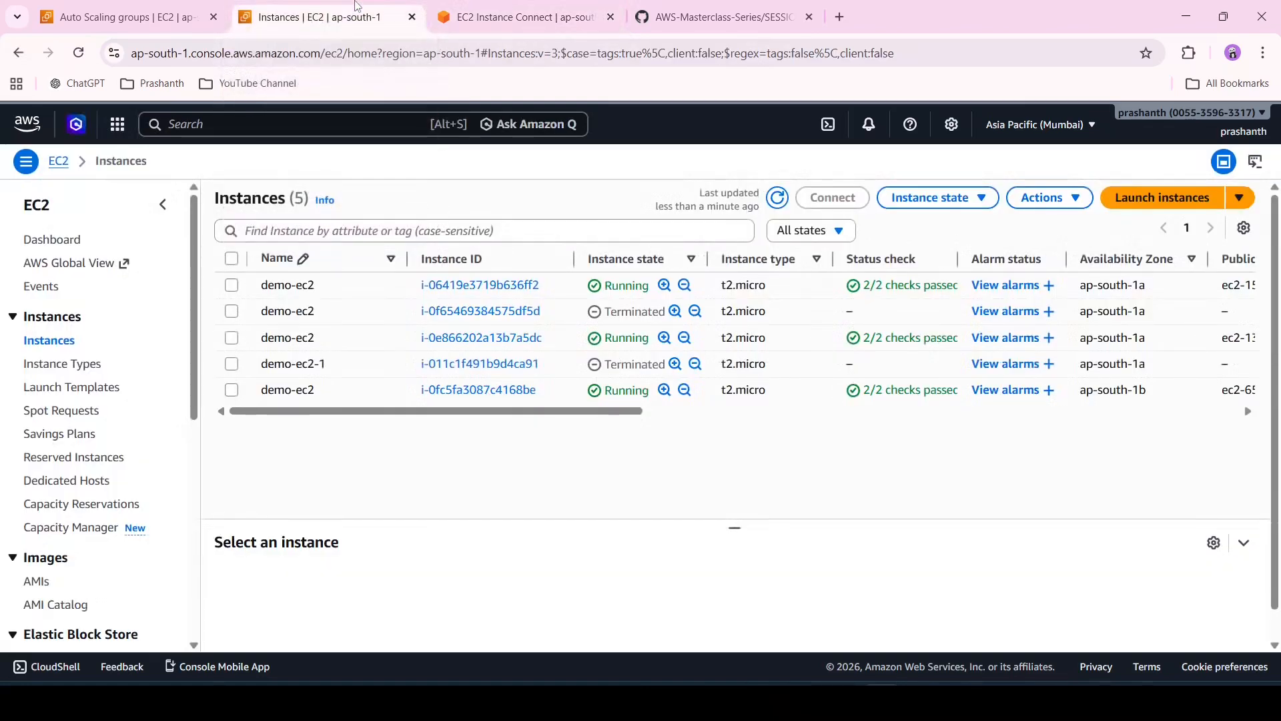
click(233, 338)
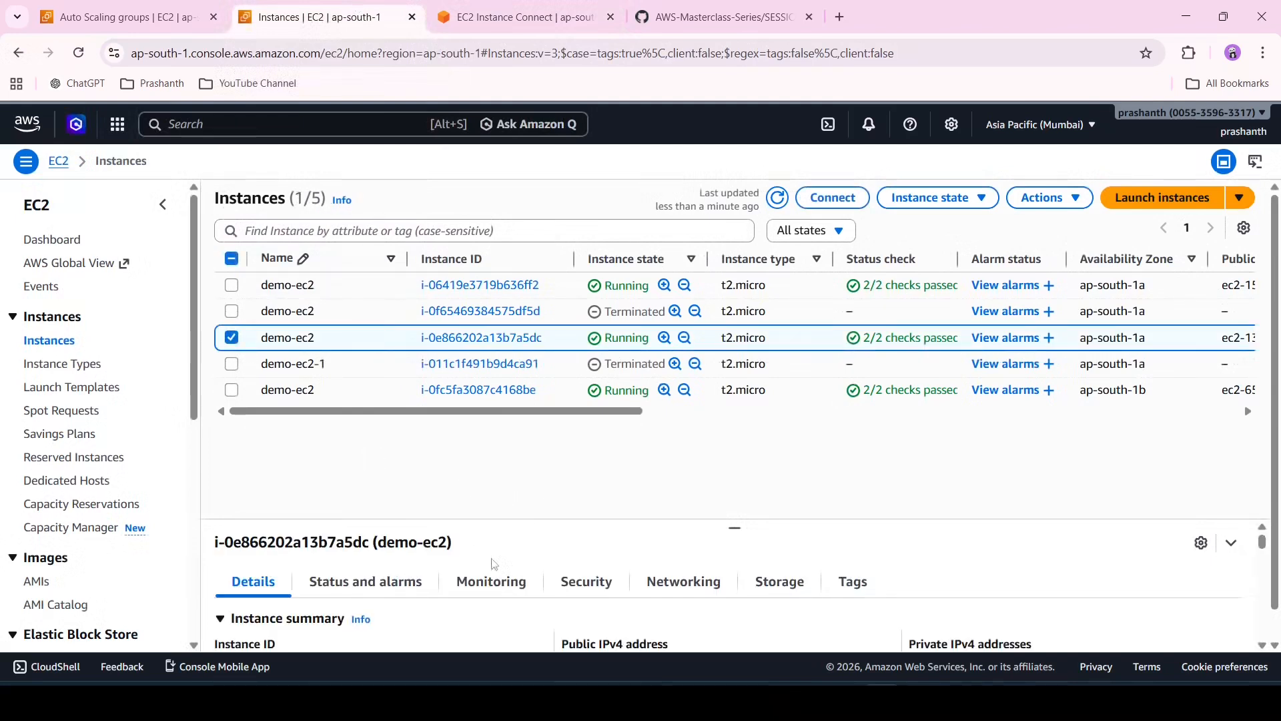
click(477, 581)
scroll(479, 582, down, 1)
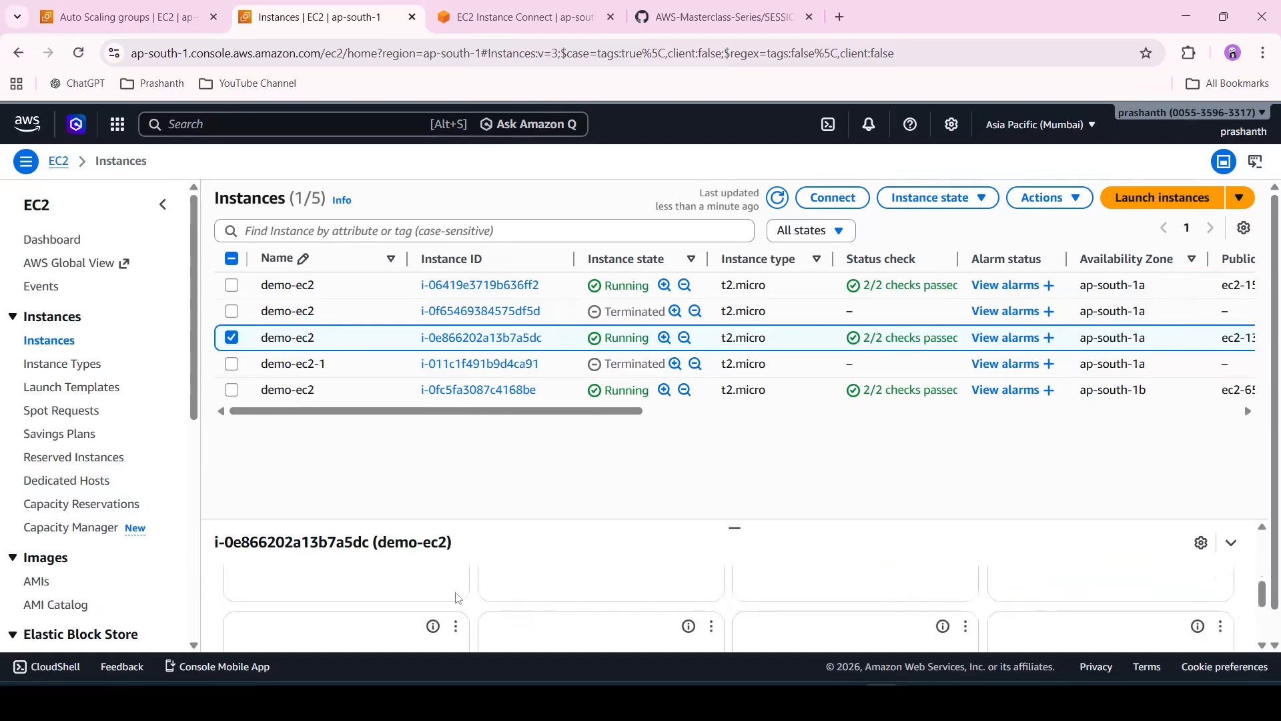
scroll(458, 598, down, 1)
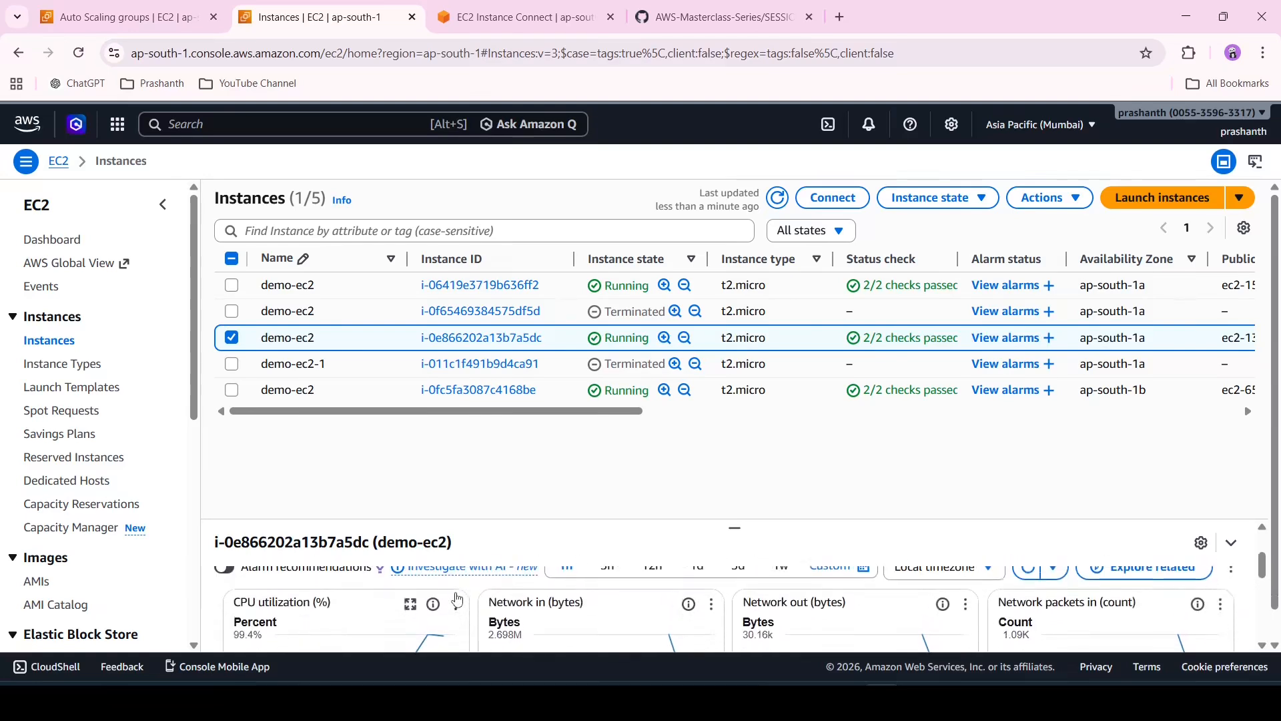
click(409, 606)
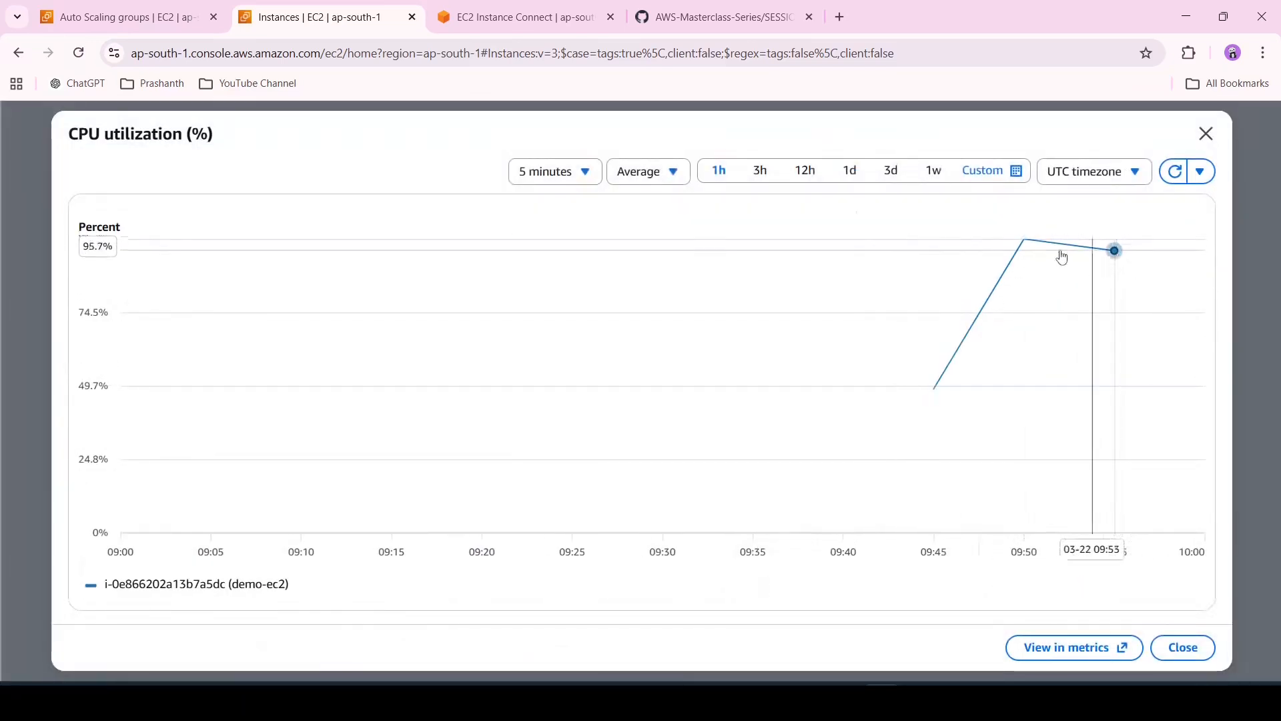
click(1175, 173)
click(1174, 172)
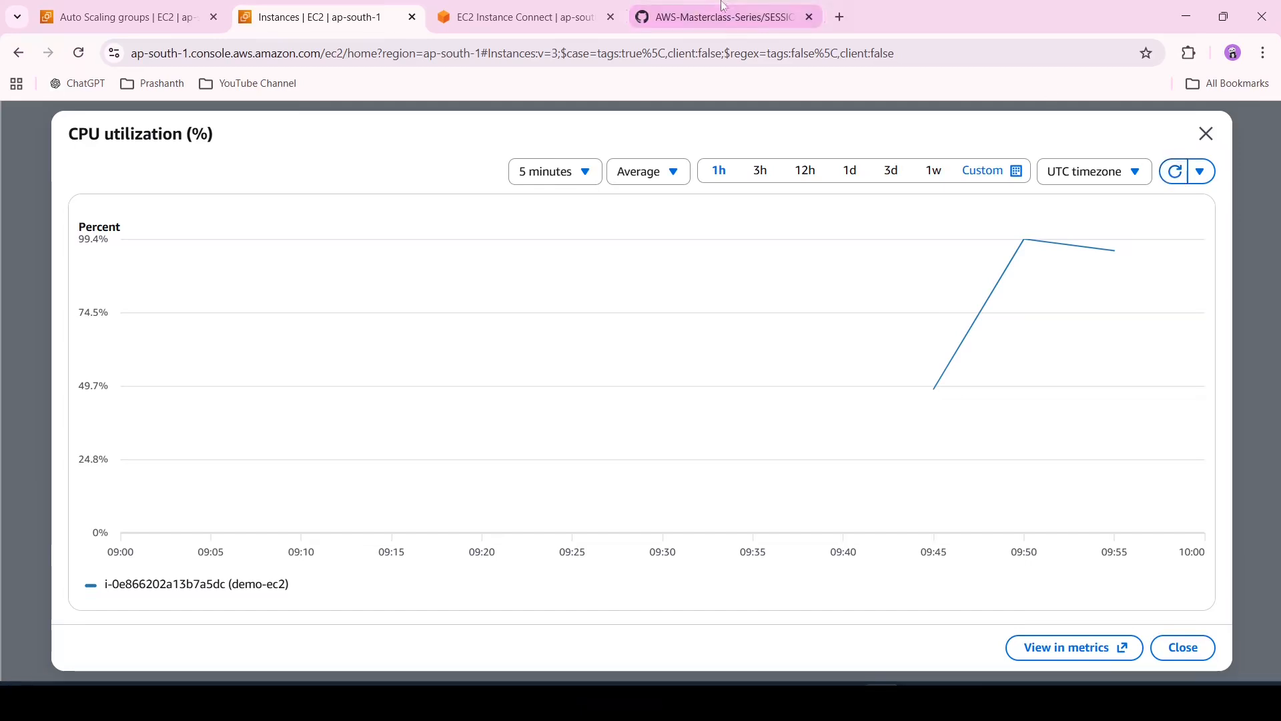
Refresh the Instances list to check the stressed instance's state
click(591, 8)
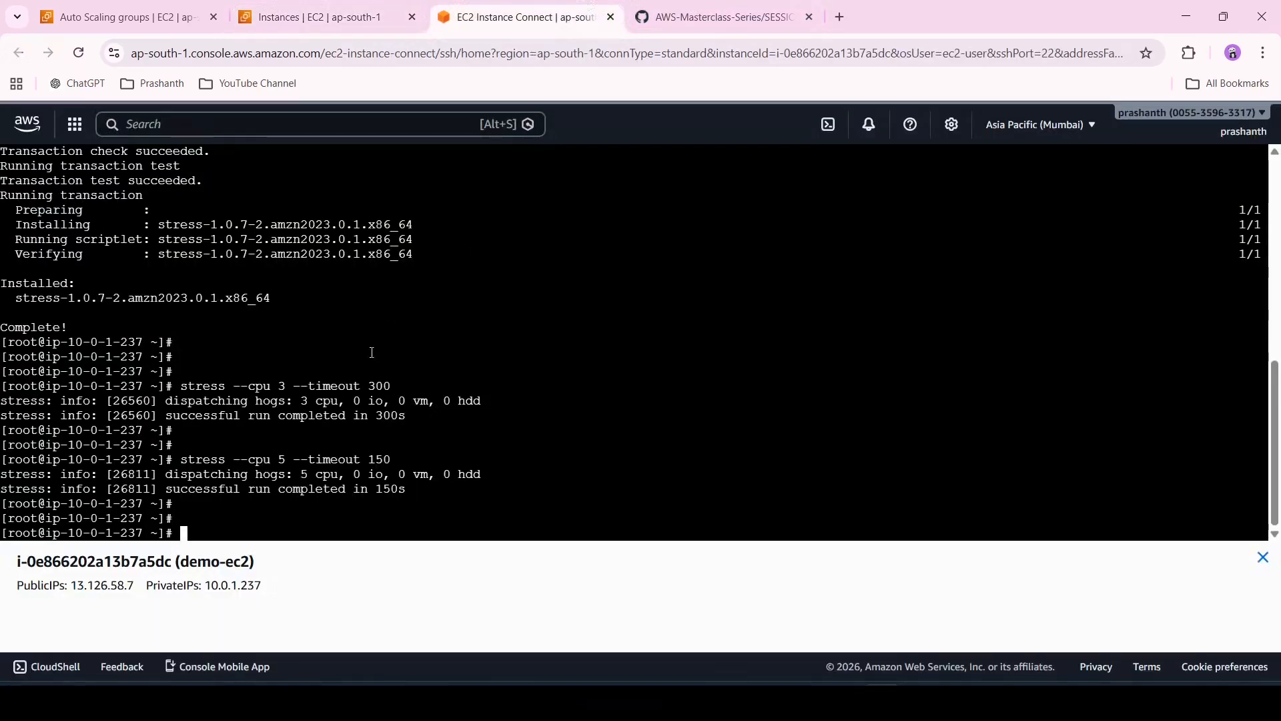
click(353, 16)
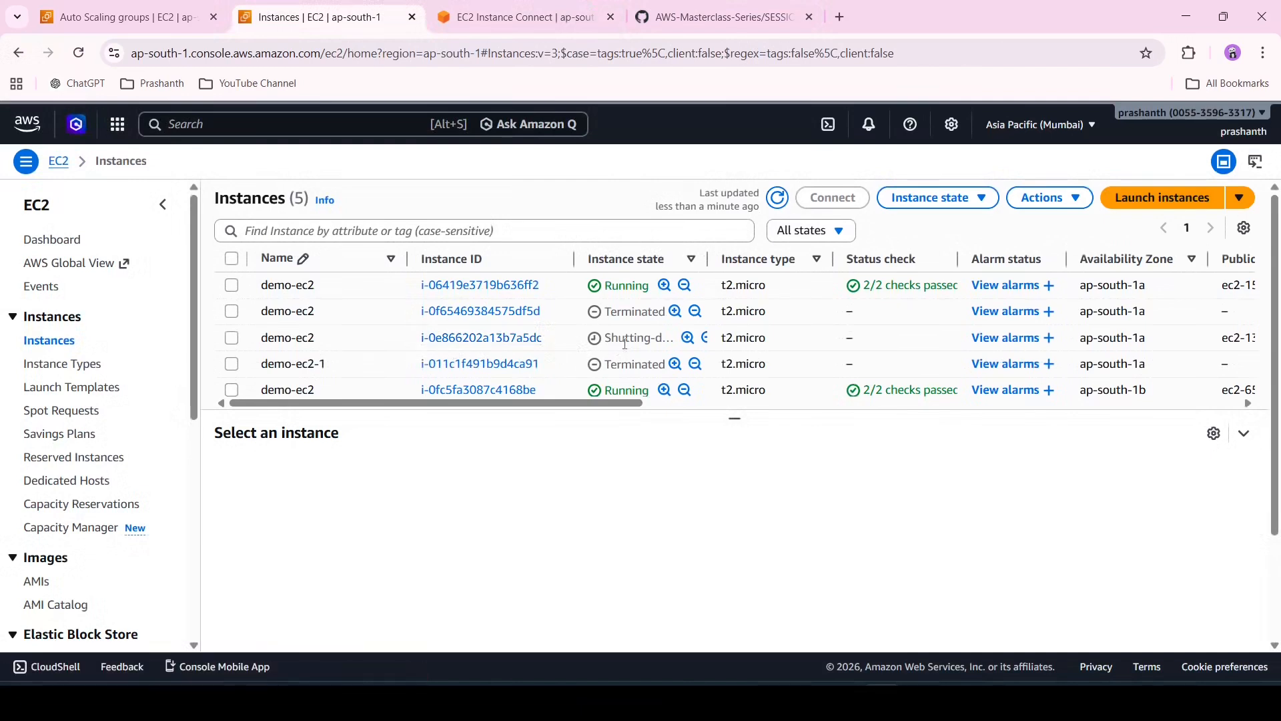
click(775, 197)
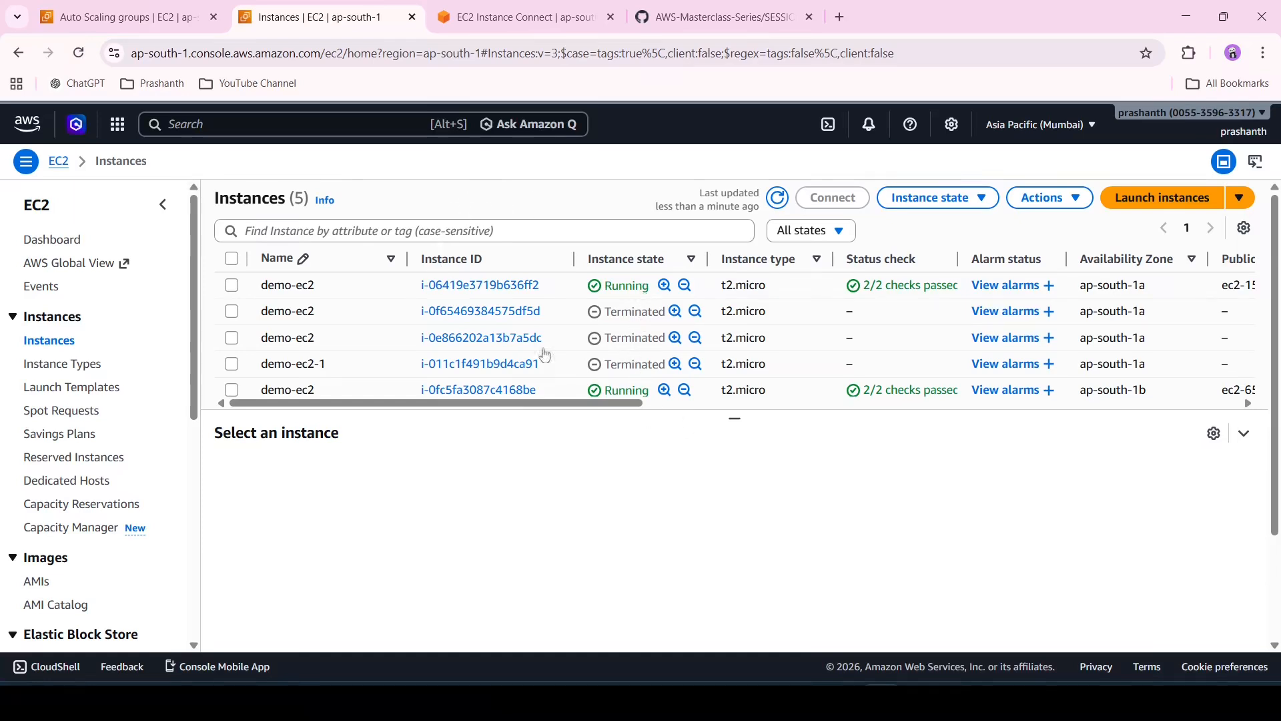
Filter the Instances list to show only Running instances
click(812, 231)
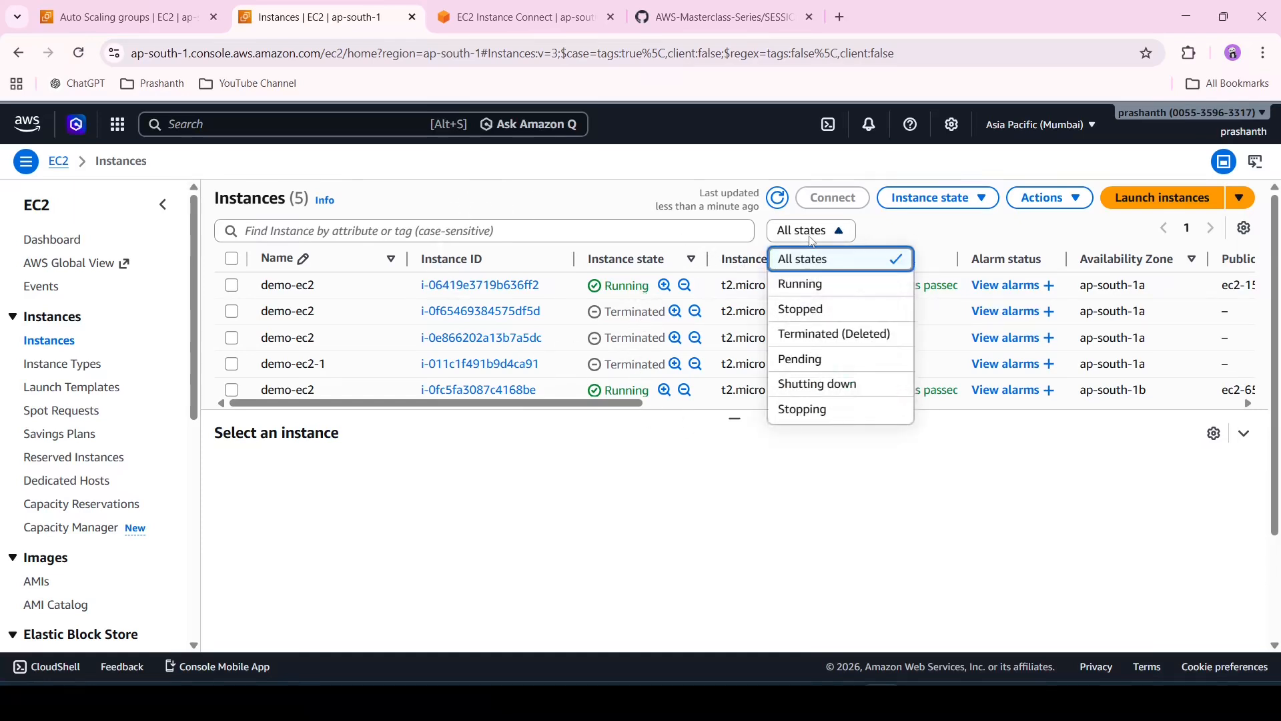
click(822, 283)
Refresh the Auto Scaling groups list and the Running instances list to compare instance counts
key(ctrl+shift+Tab)
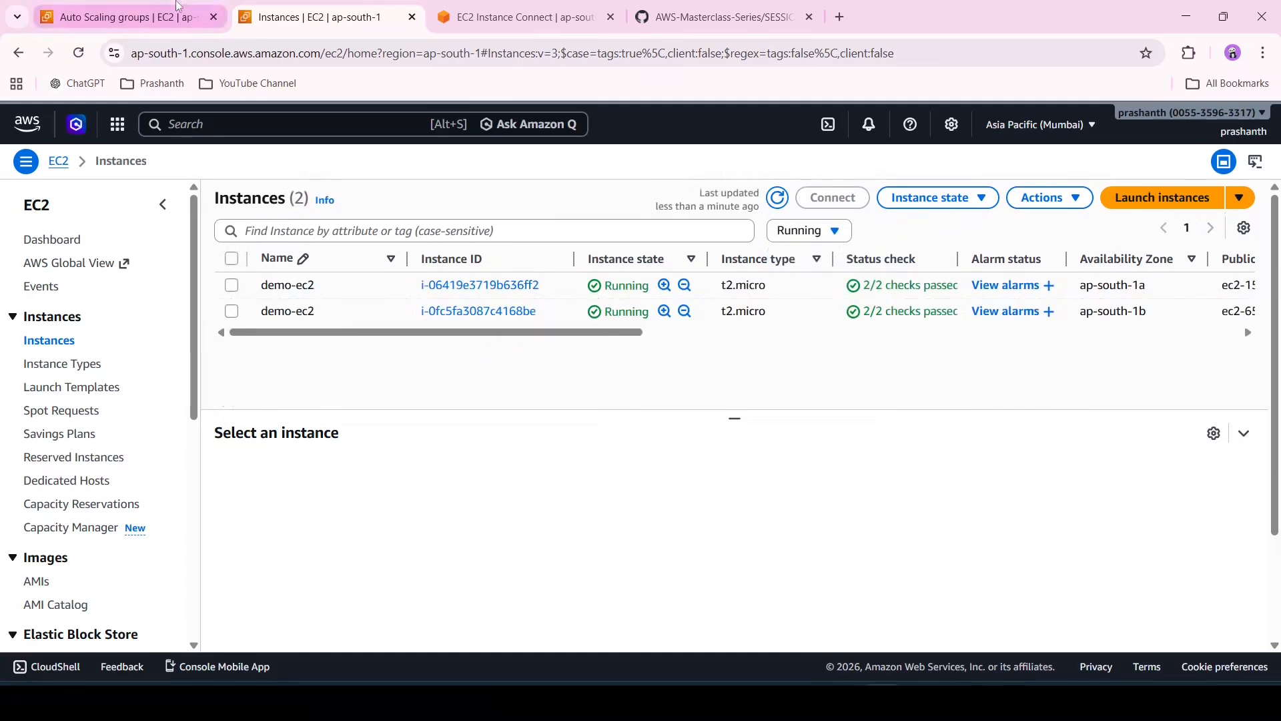
click(636, 224)
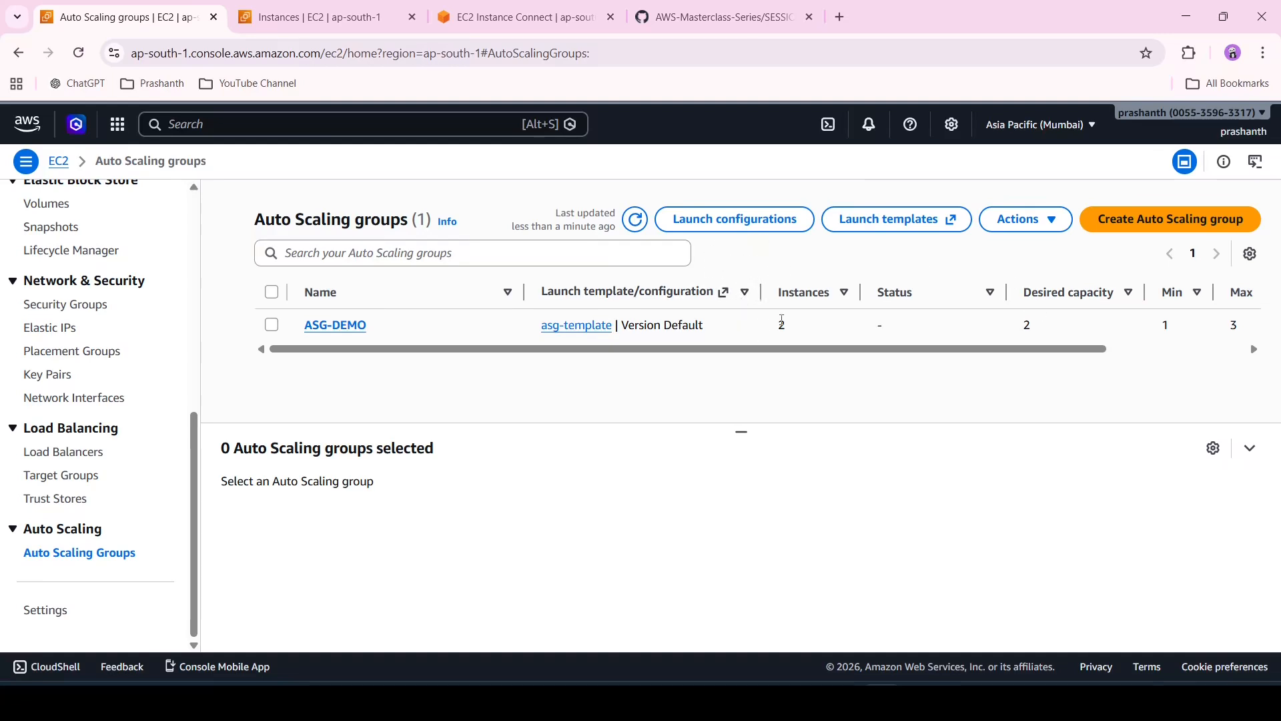
key(ctrl+Tab)
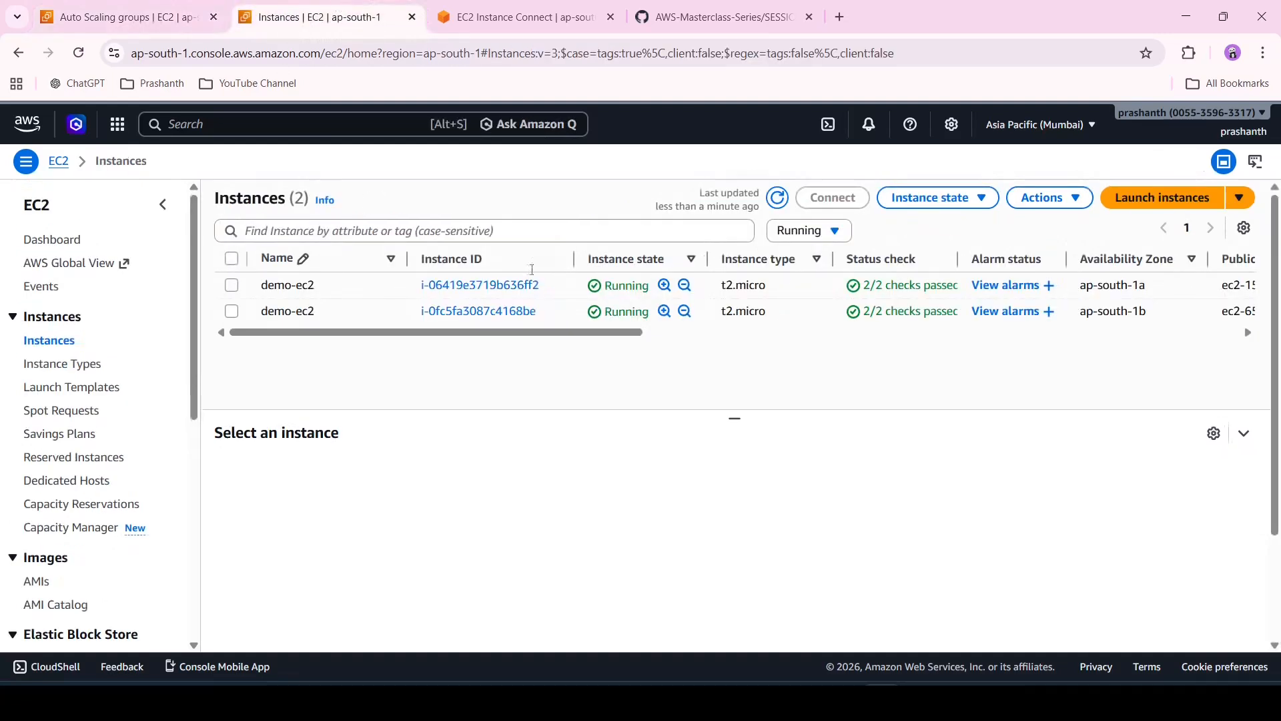
click(779, 204)
click(779, 206)
click(127, 17)
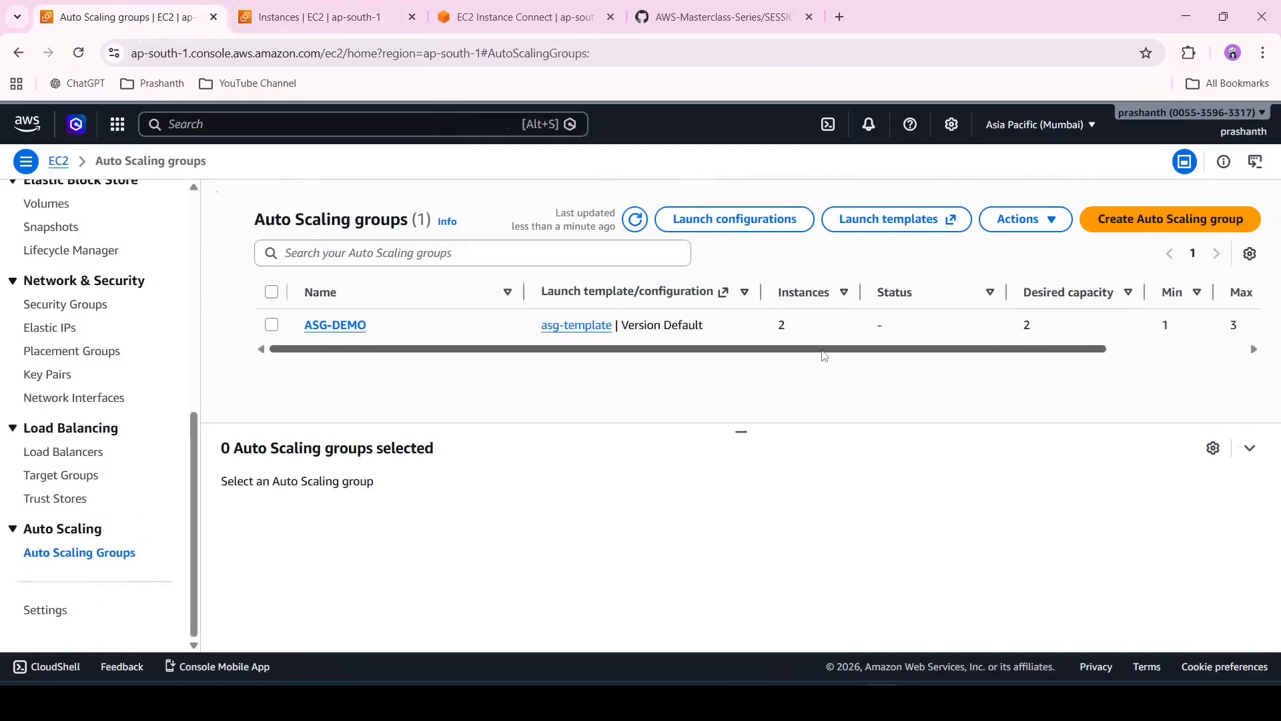
Switch the instance state filter to All states to review every instance, then back to Running
click(314, 17)
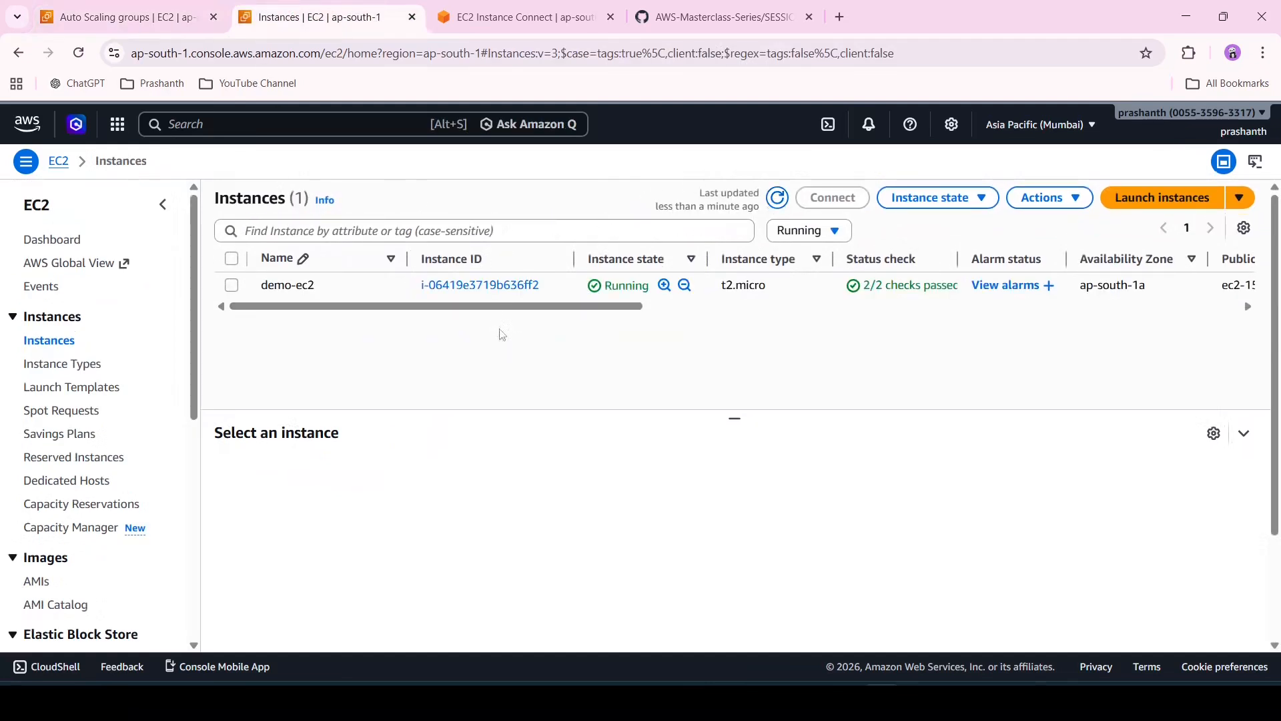
click(797, 242)
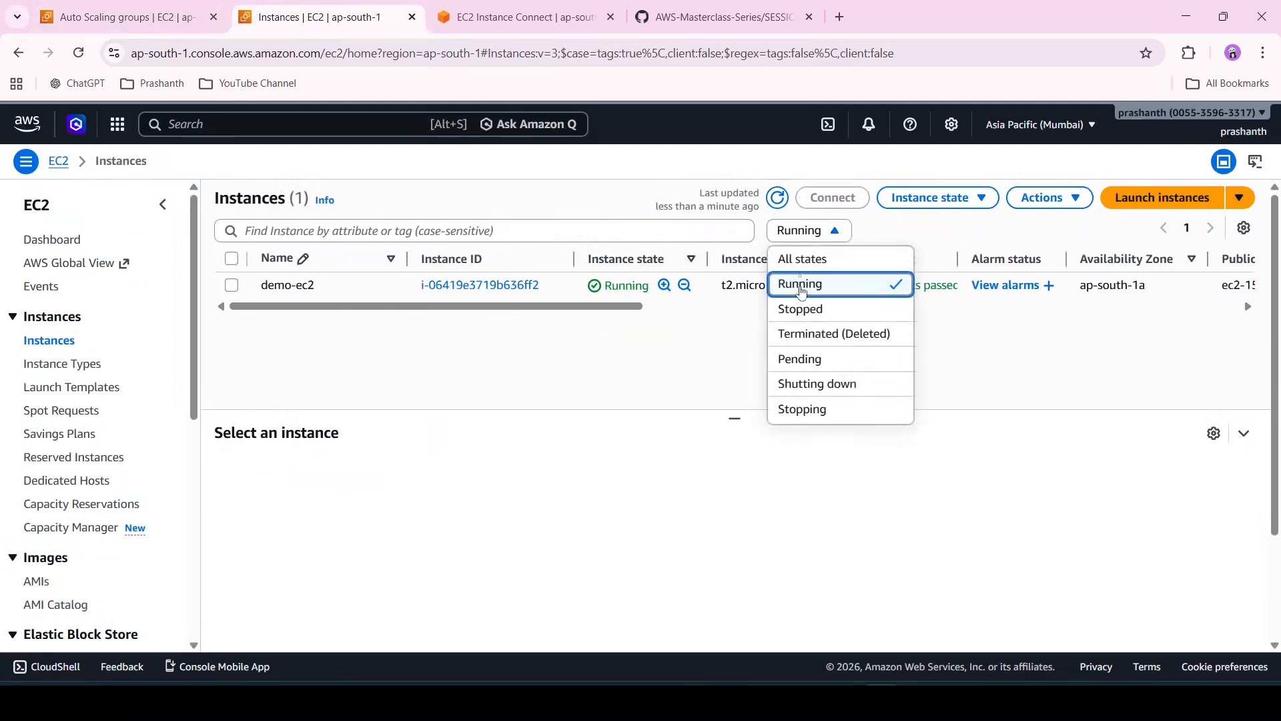
click(839, 257)
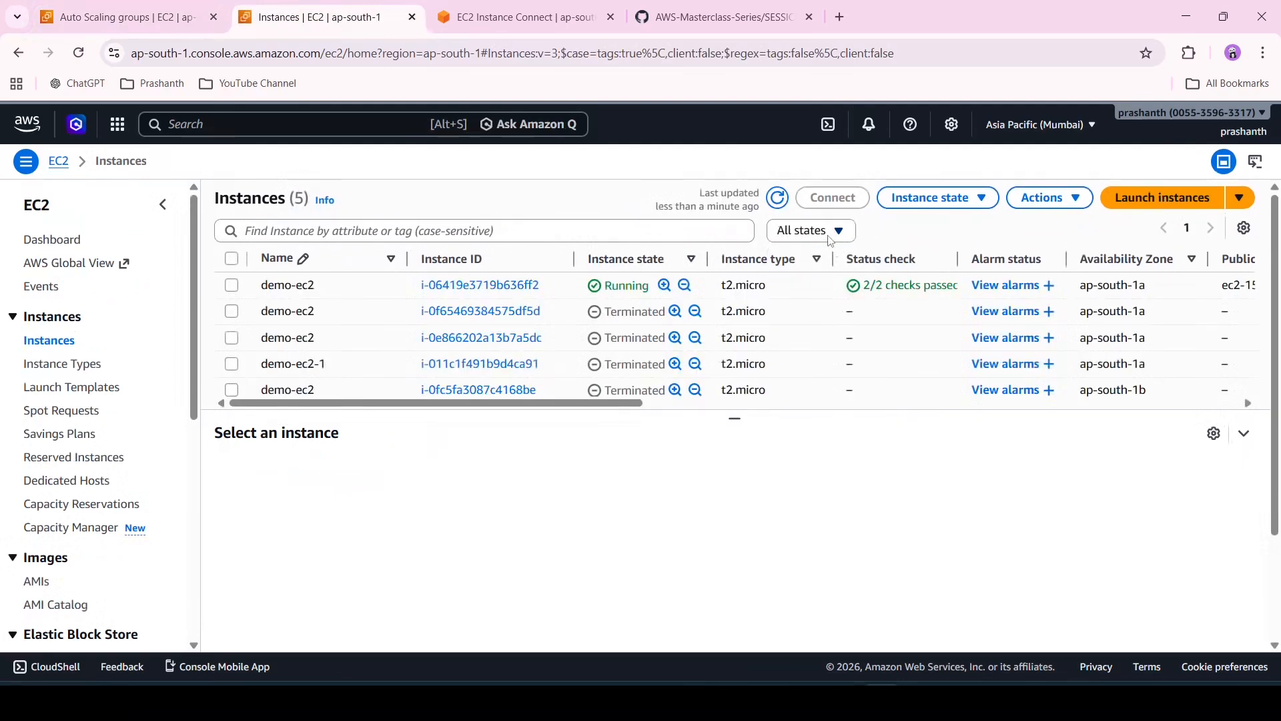
click(831, 241)
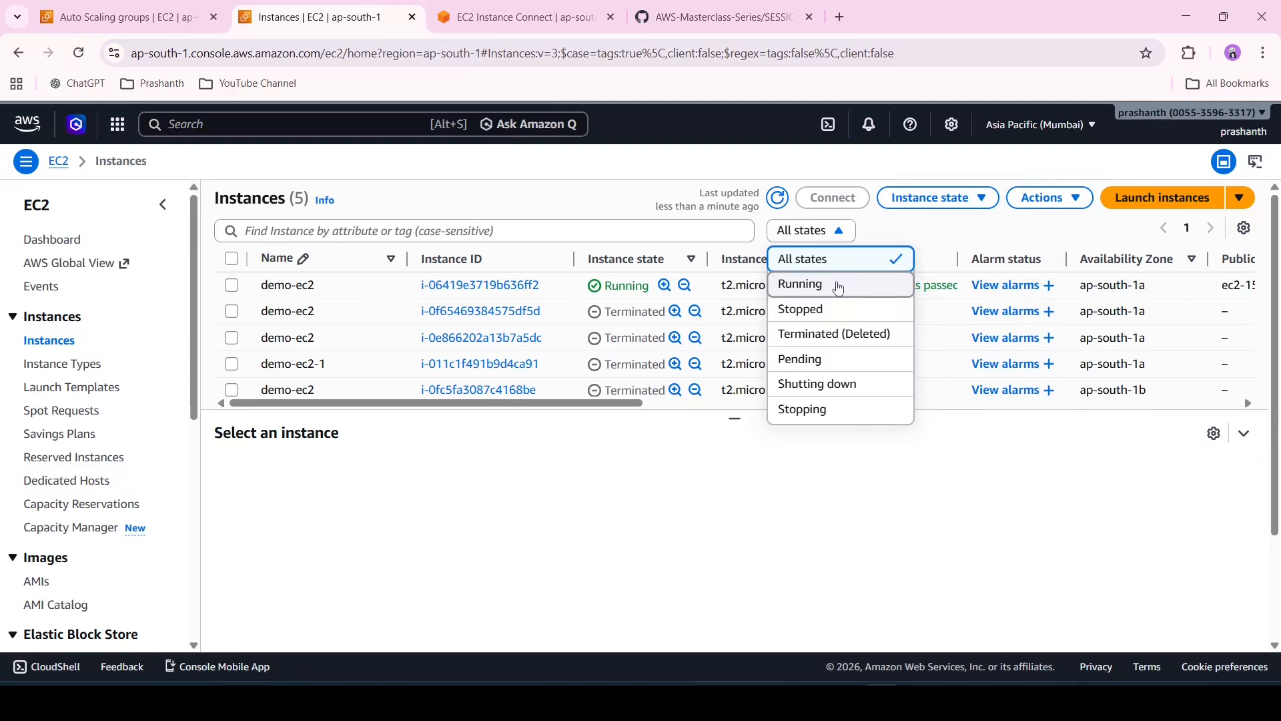
click(838, 285)
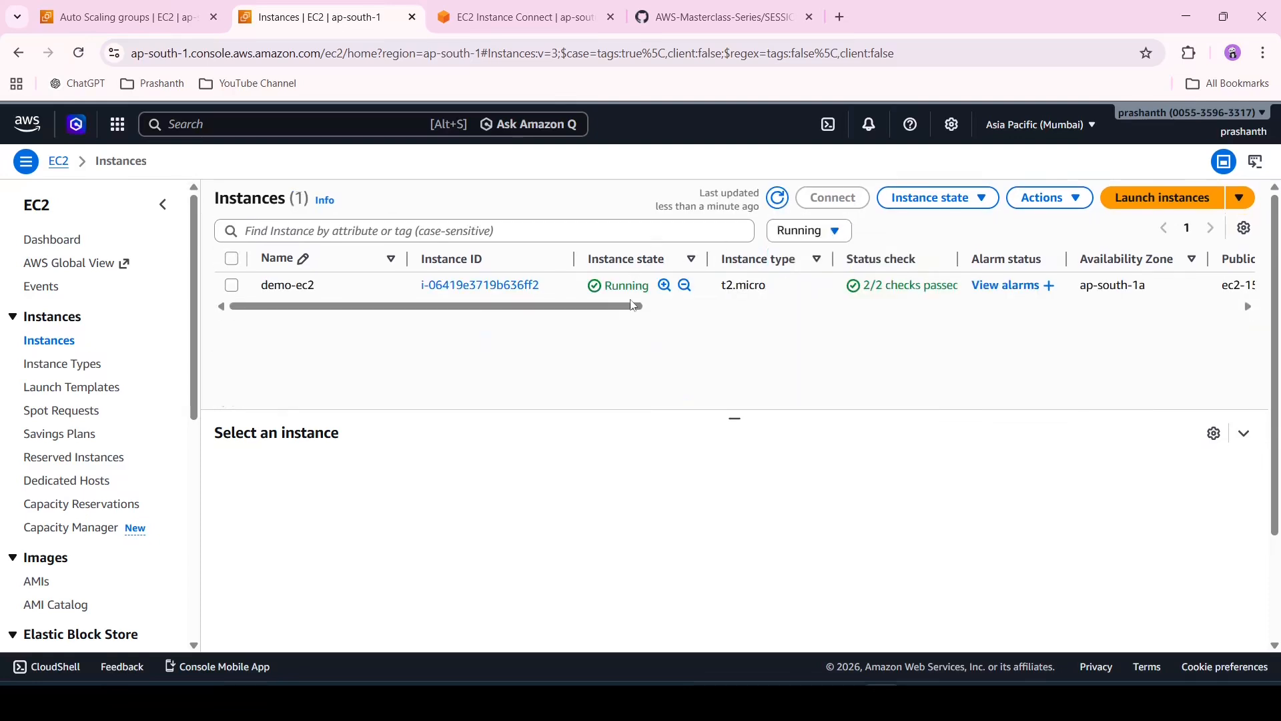
Refresh the ASG-DEMO group list and the Running instances list again
click(120, 17)
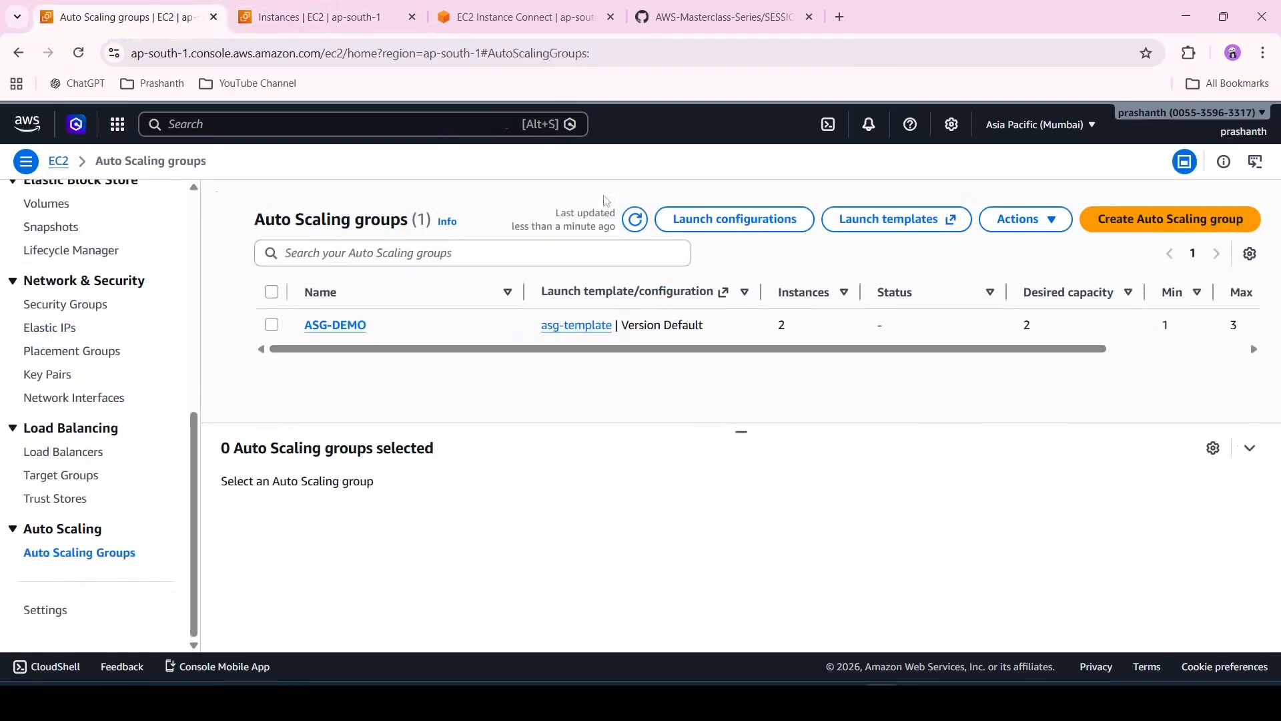
click(634, 219)
click(373, 7)
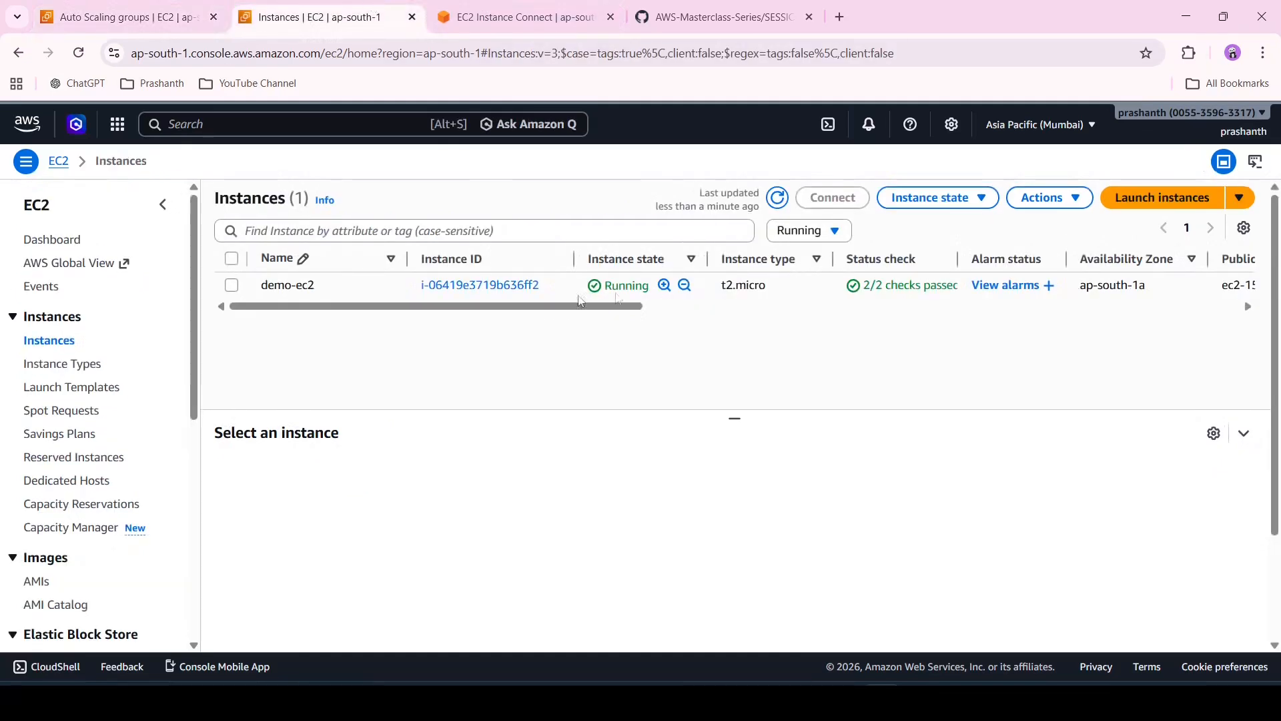
click(776, 203)
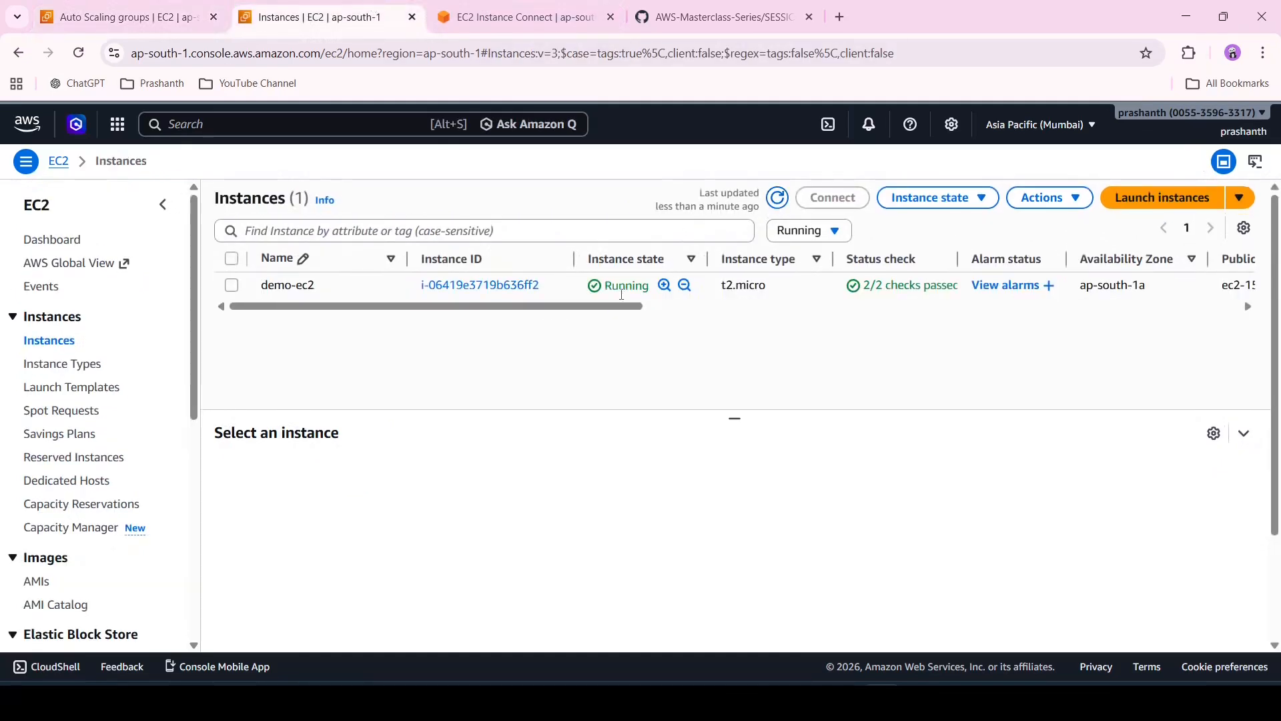